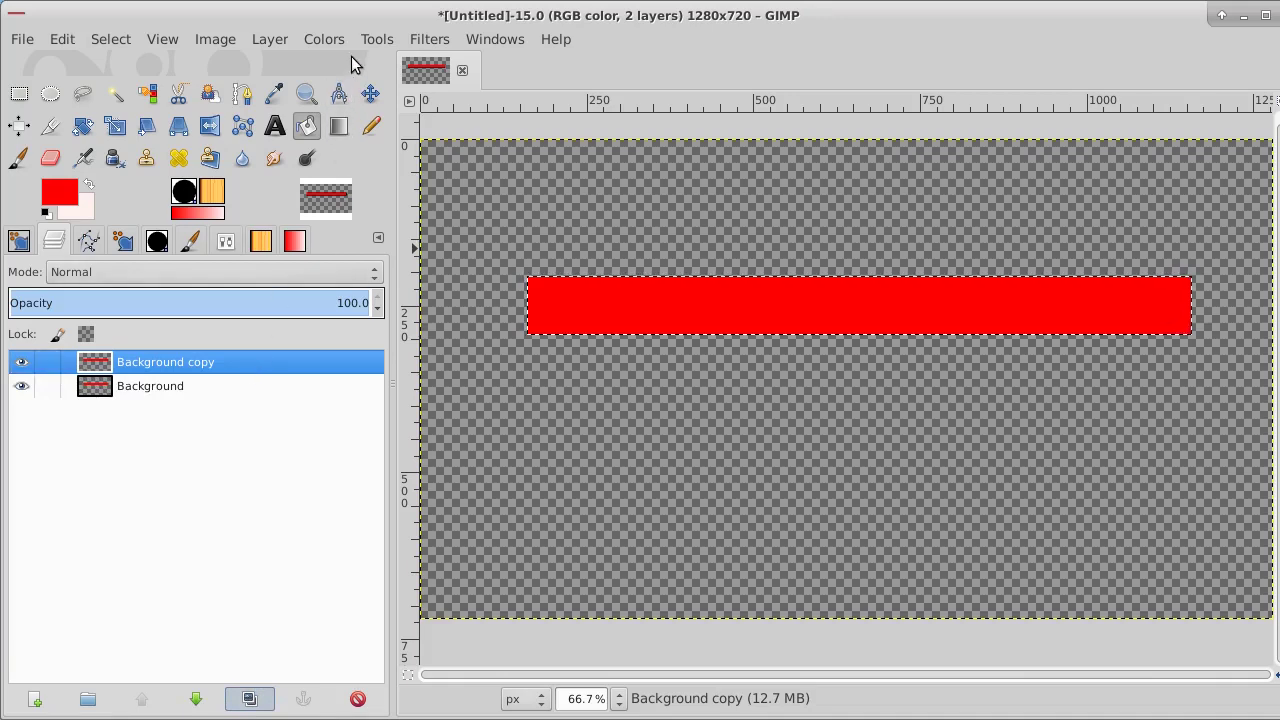
Step: Clear the selection and rotate the Background copy layer by 180 degrees so a second red bar sits in the lower half
click(105, 42)
click(124, 88)
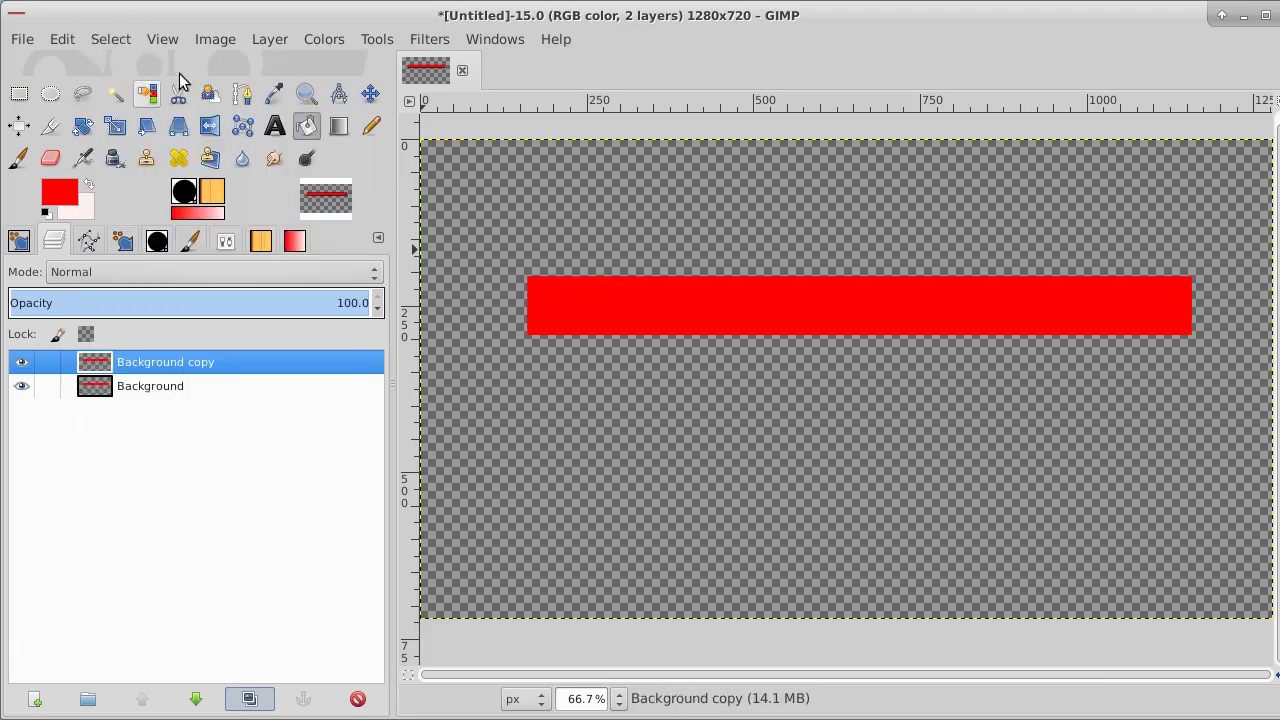
click(278, 46)
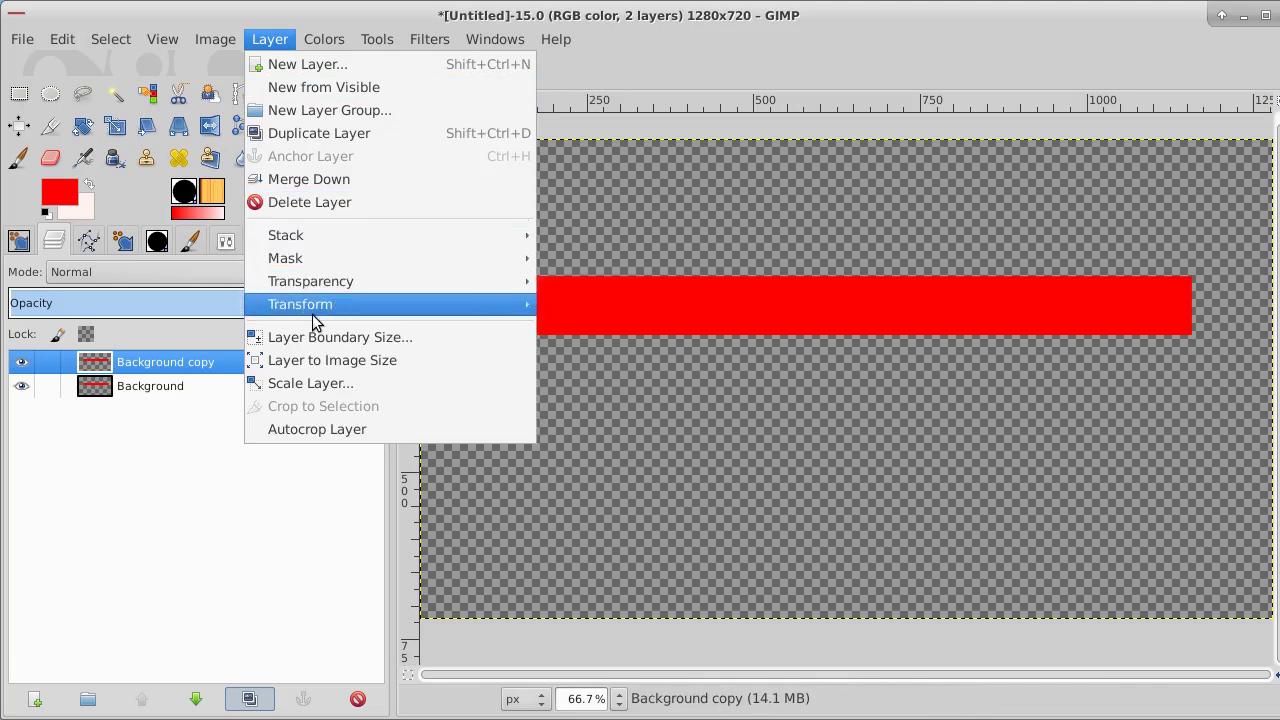
mouse_move(306, 305)
click(633, 406)
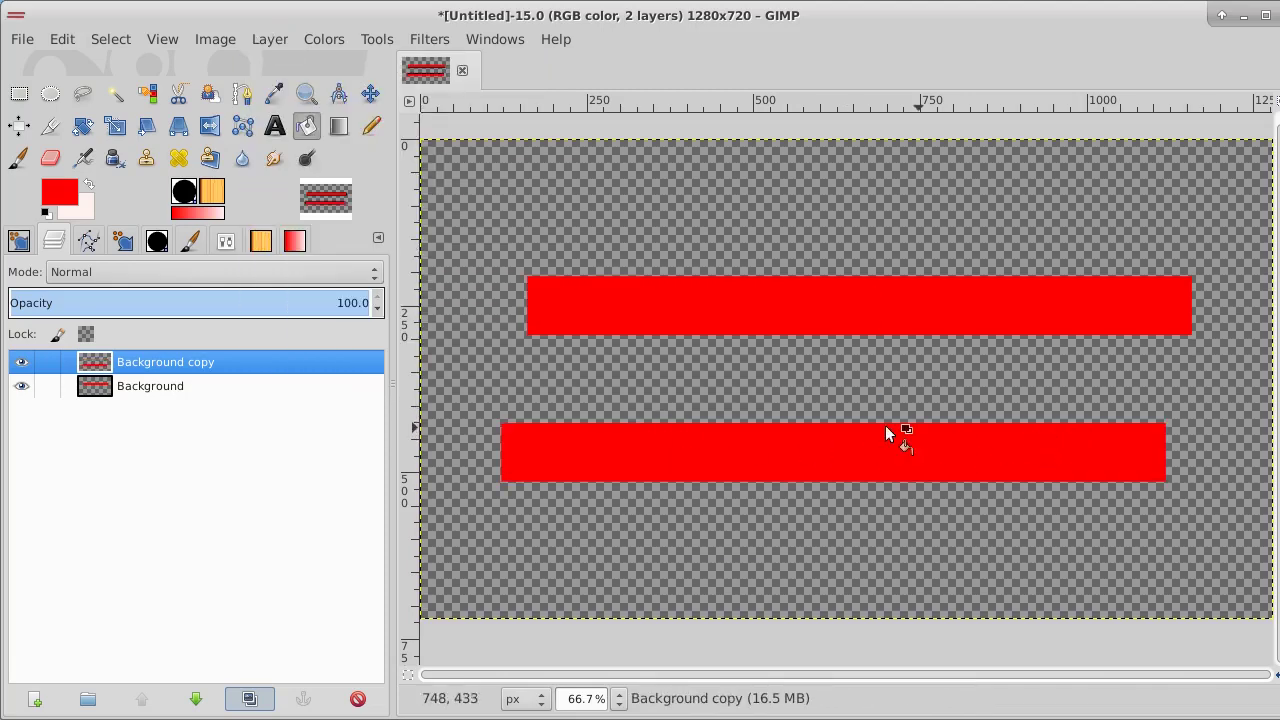
Step: Select the uneven left ends of both red bars with a rectangle, merge the copy down into Background, and delete the selected area
click(19, 94)
drag(476, 238, 549, 481)
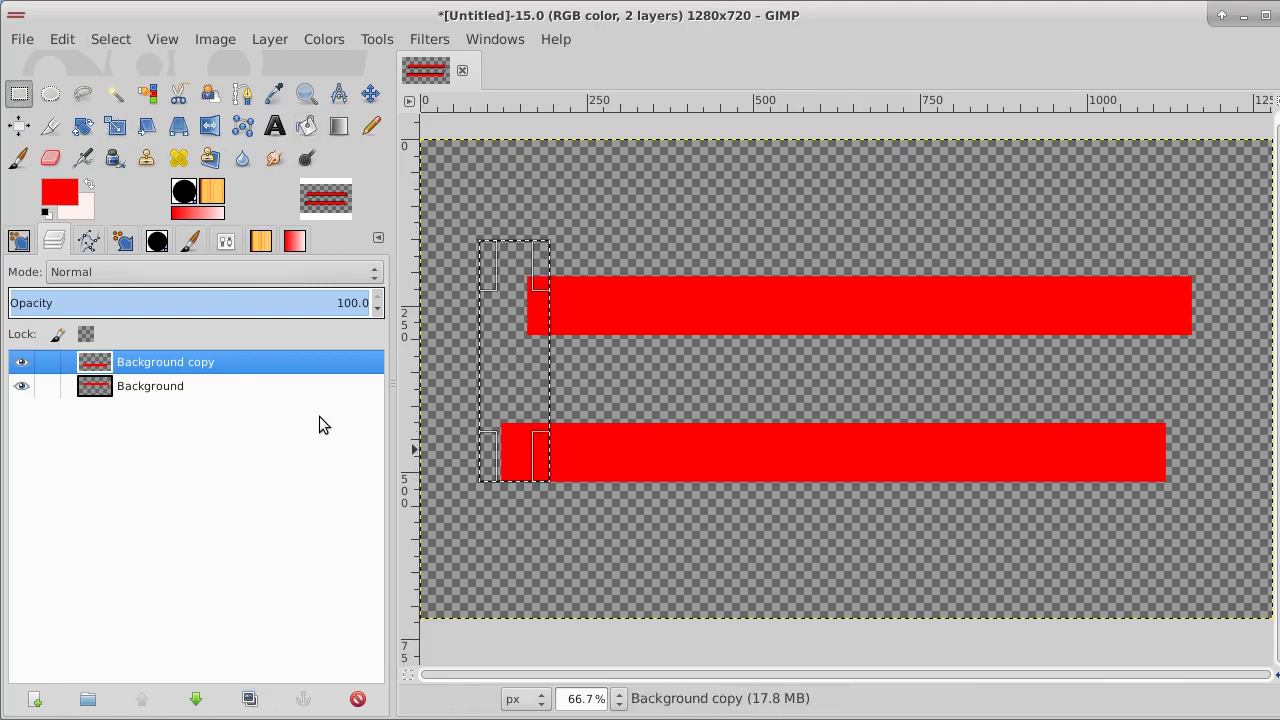
right_click(255, 359)
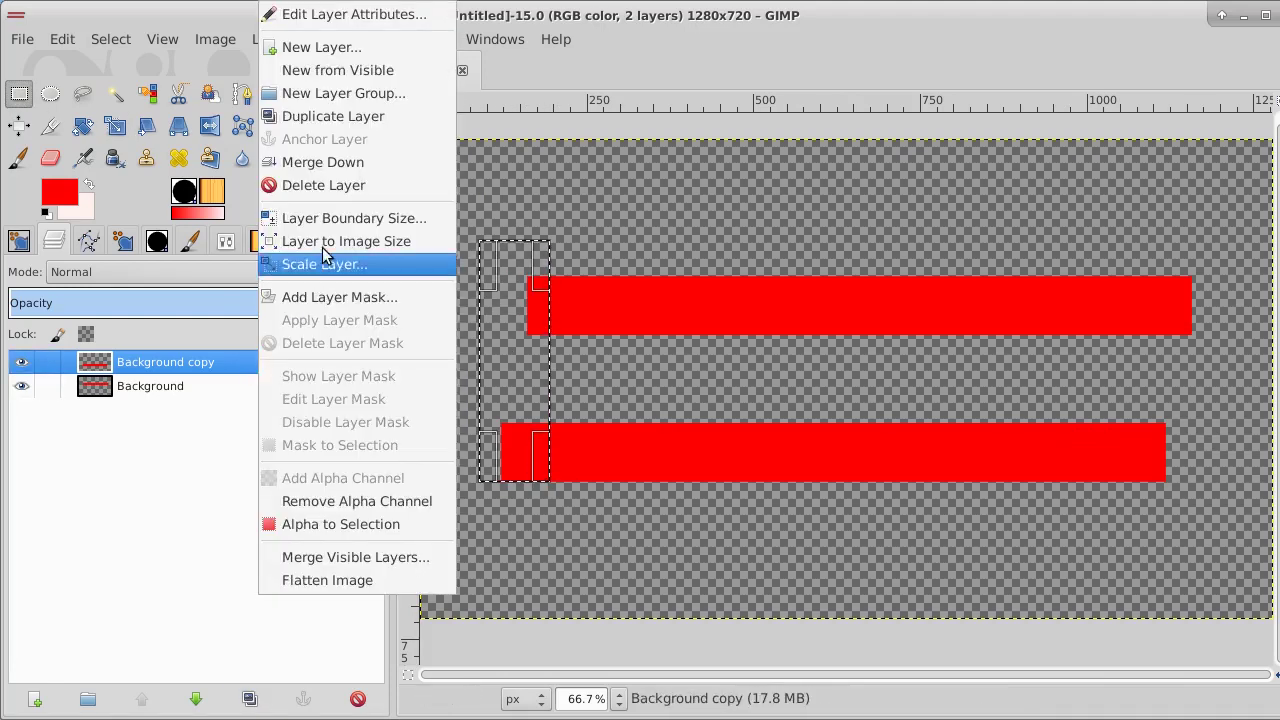
click(344, 163)
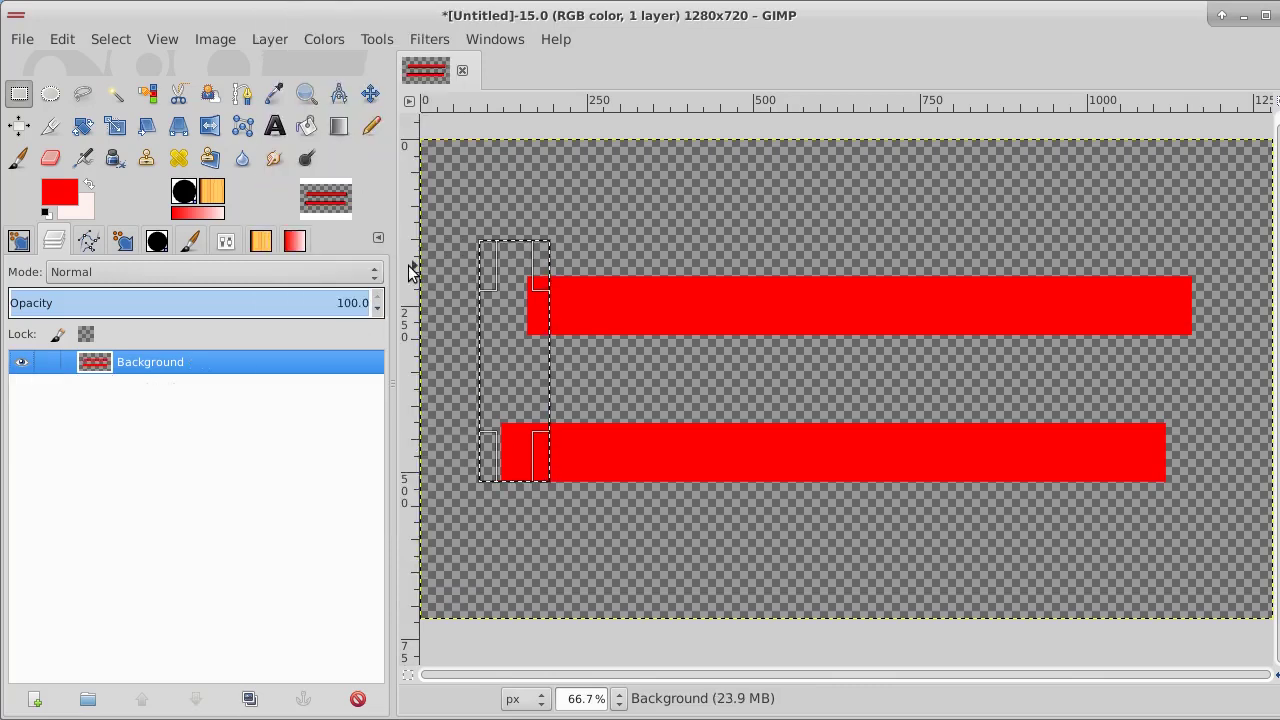
key(Delete)
Step: Trim the uneven right ends of both red bars with a rectangular selection and clear the selection
drag(1229, 241, 1153, 505)
key(Delete)
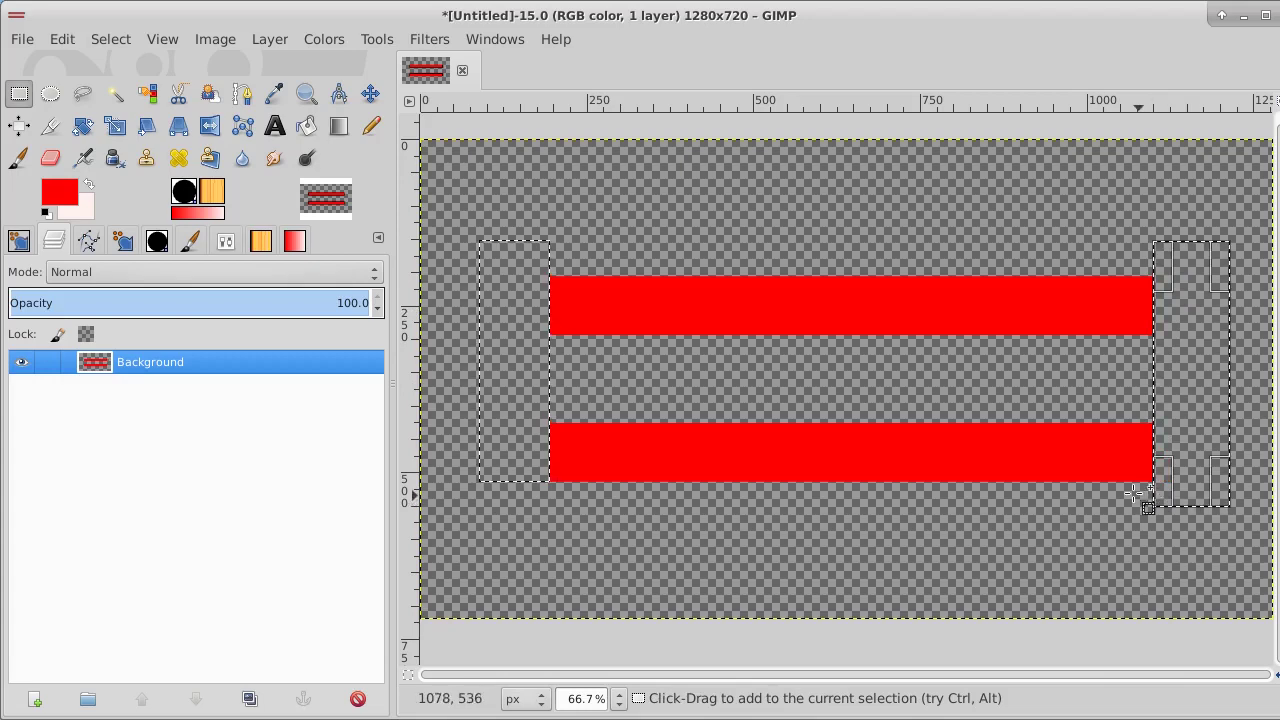
click(111, 39)
click(128, 87)
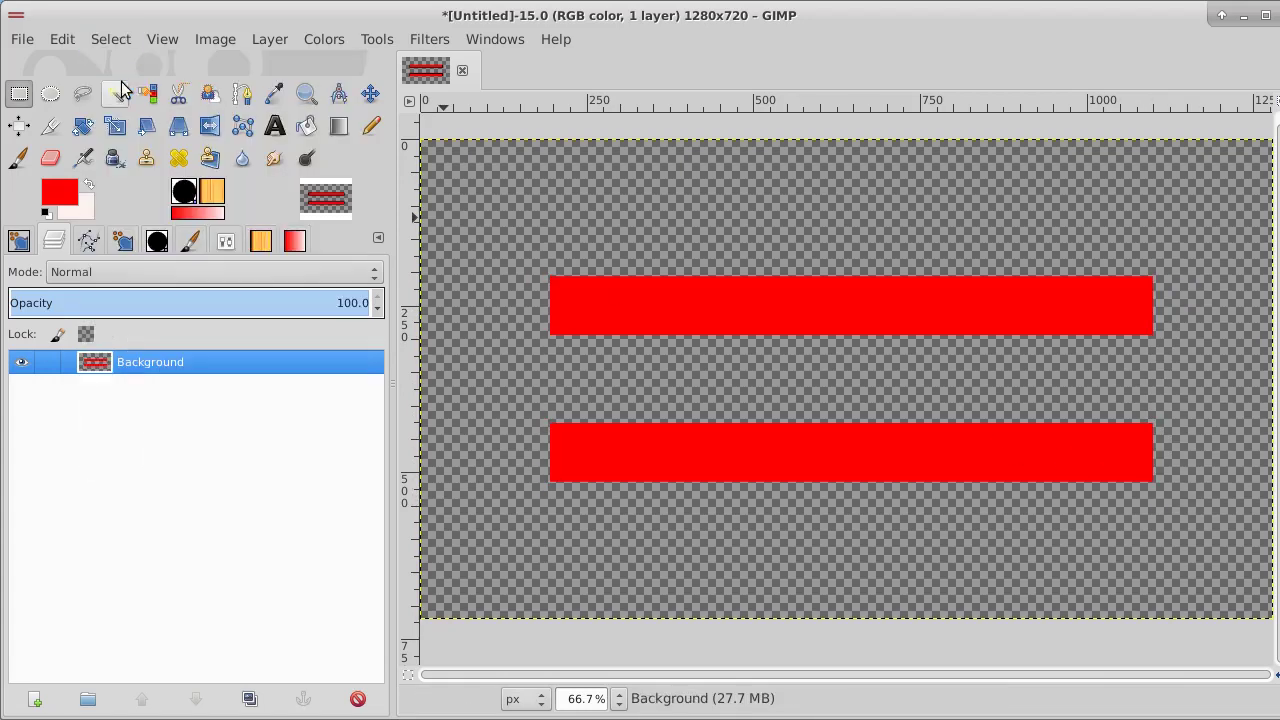
Step: Create a thin black horizontal bar between the two red bars, extending past both their ends, and deselect it
click(20, 96)
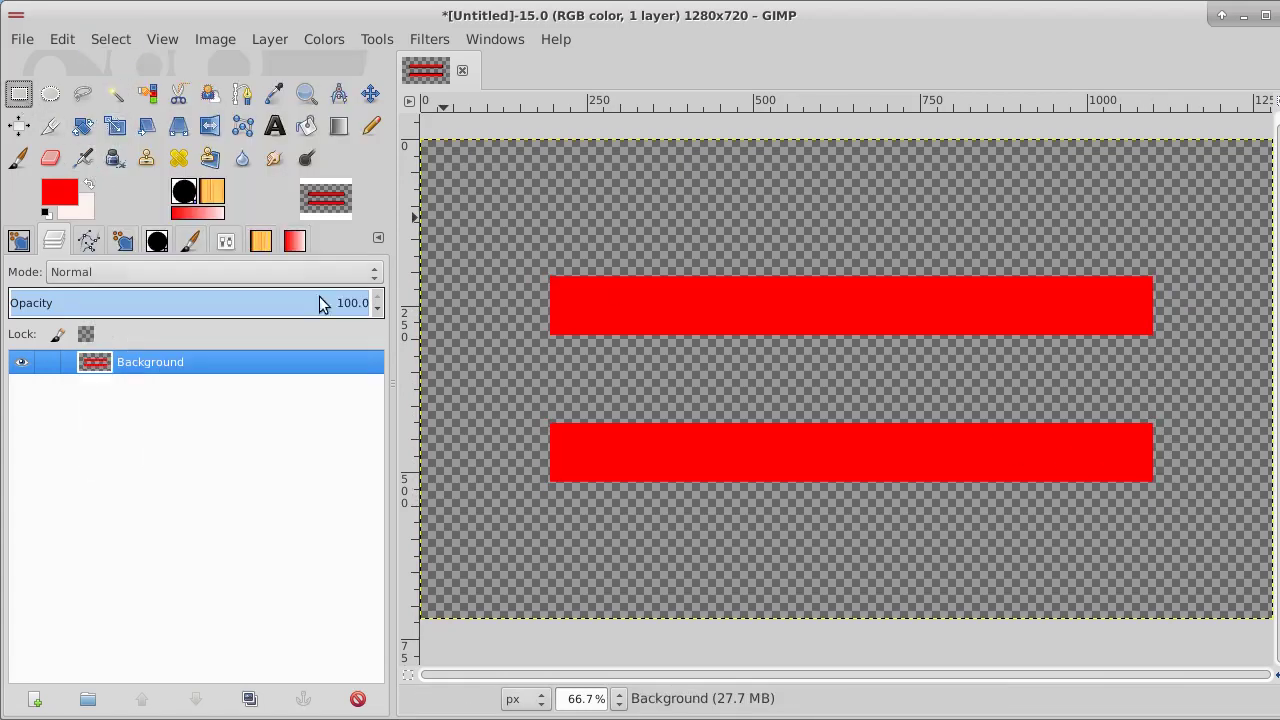
drag(517, 365, 1192, 395)
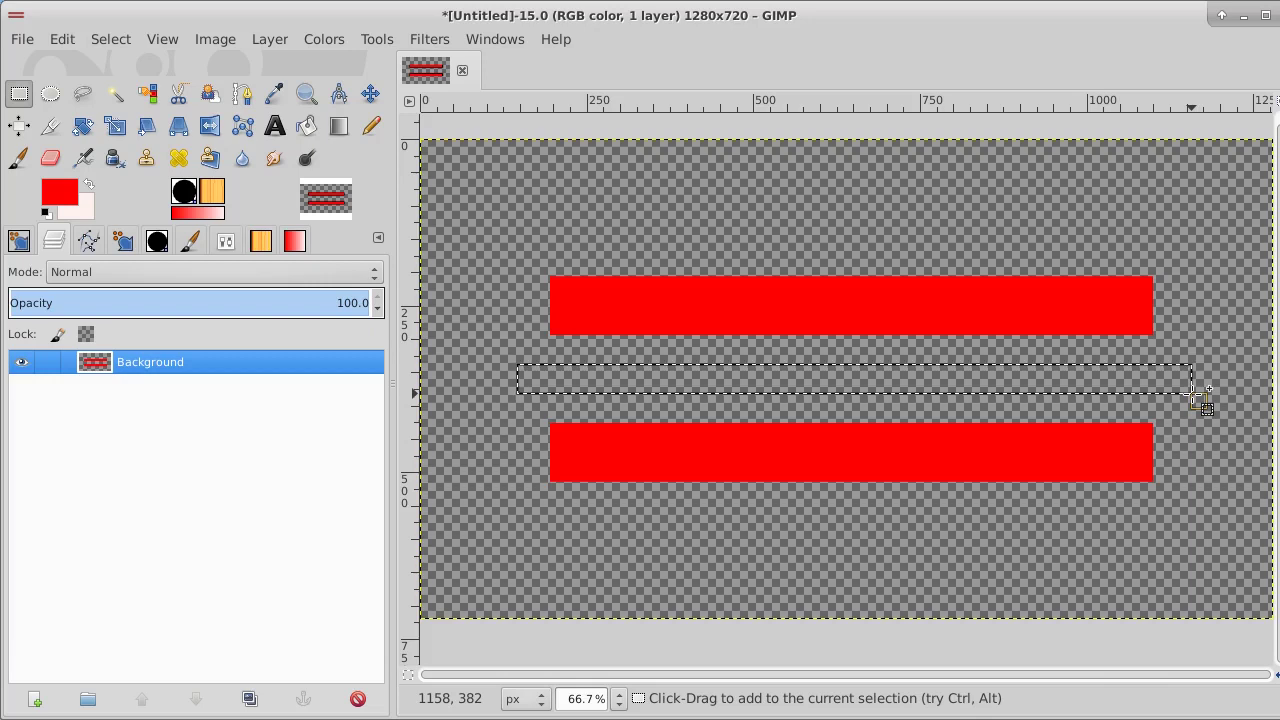
click(45, 214)
click(306, 126)
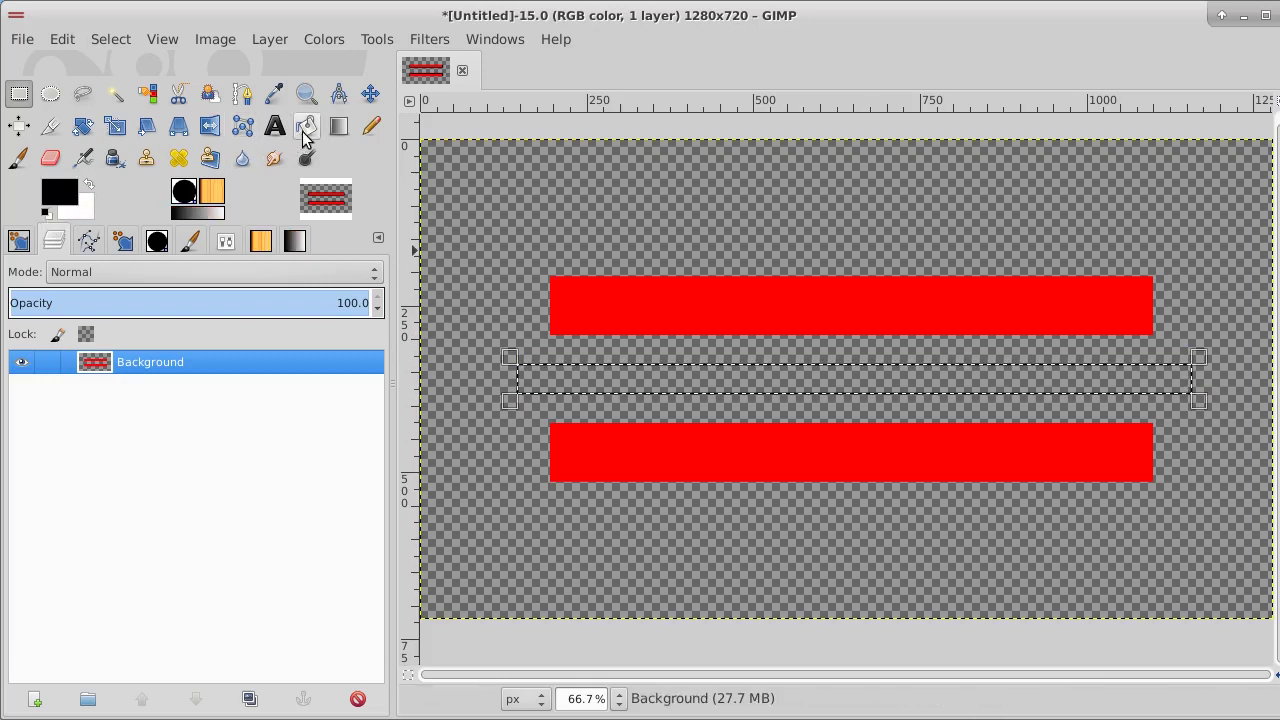
click(632, 375)
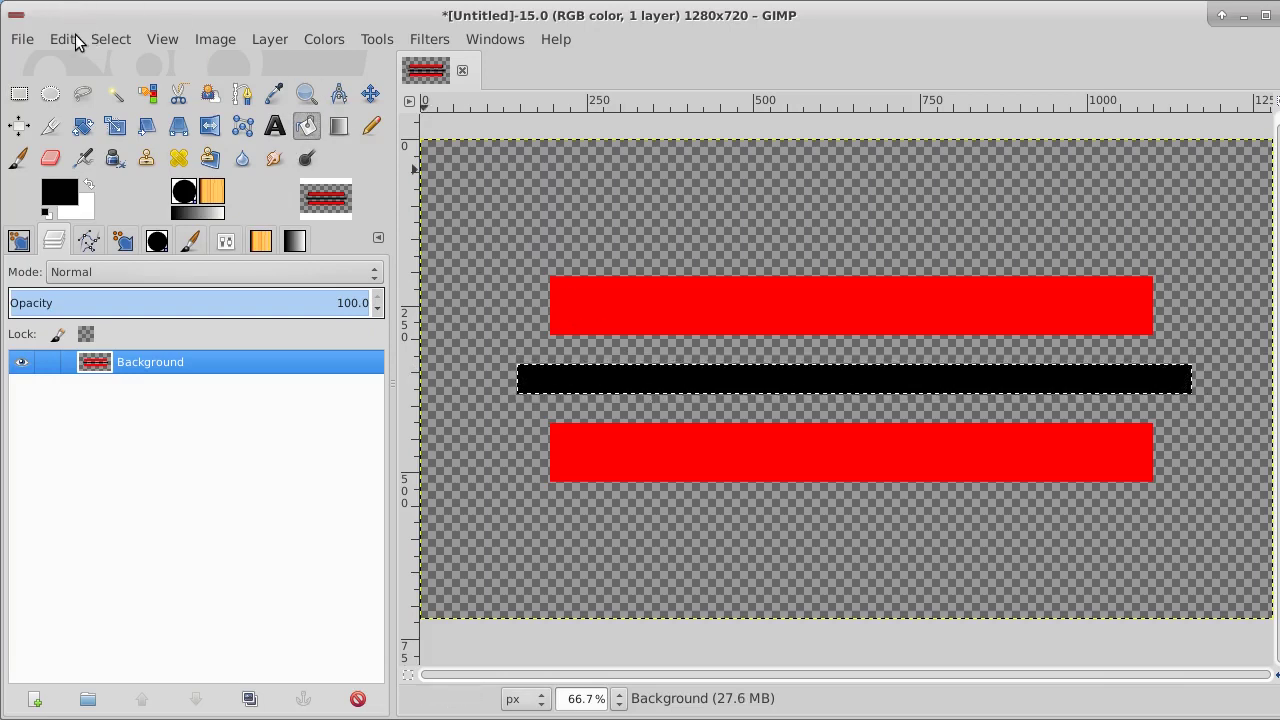
click(109, 43)
click(118, 93)
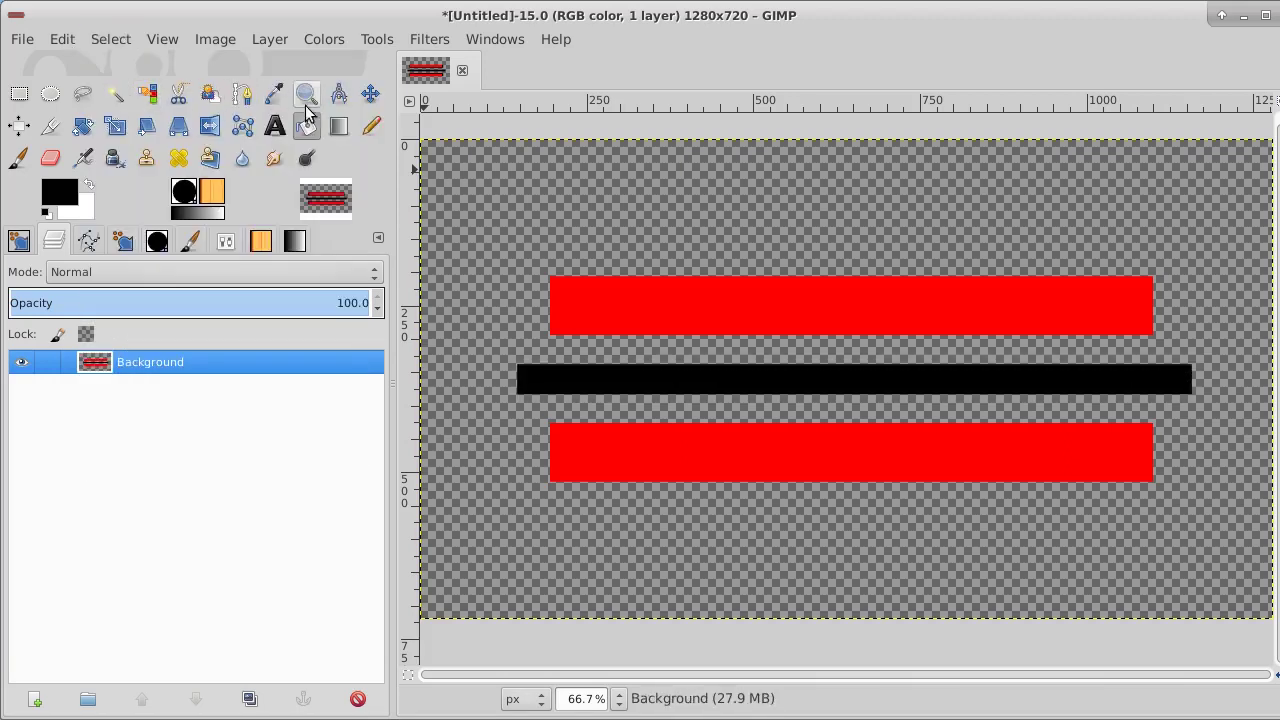
Step: Start the IWarp distortion and swirl the middle of the bars counter-clockwise with a deform amount of 0.66
click(432, 42)
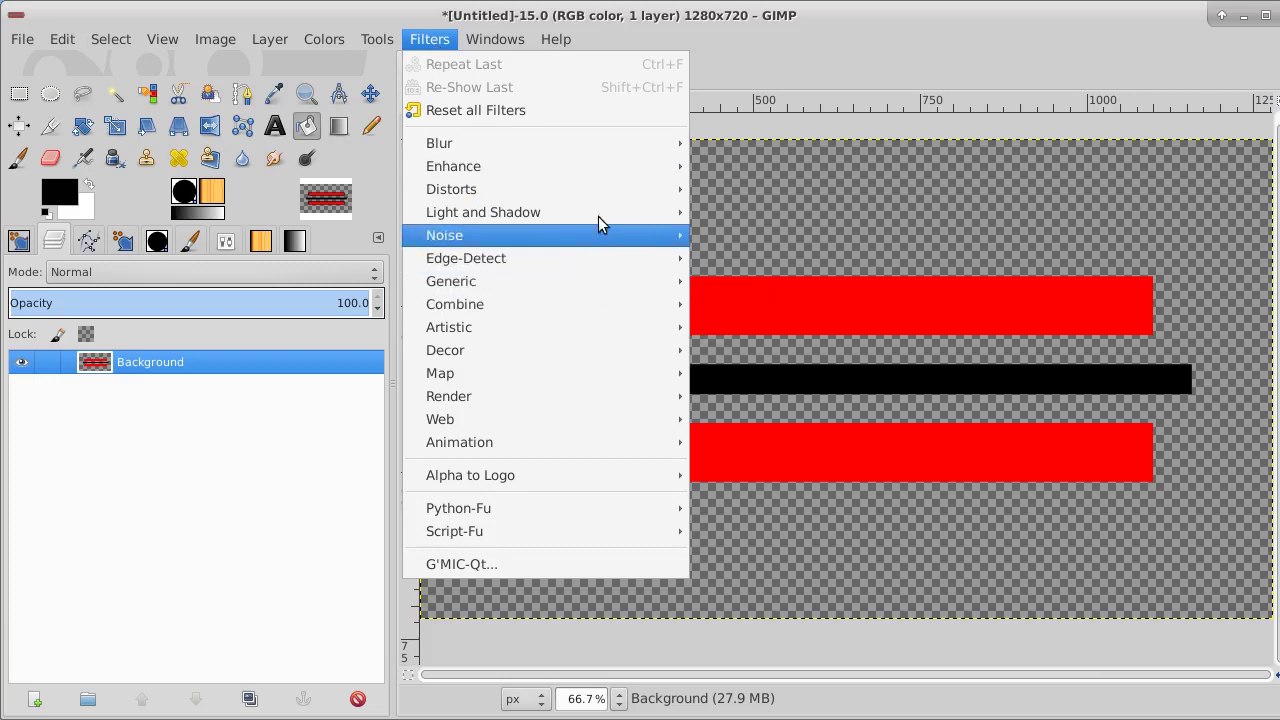
mouse_move(608, 189)
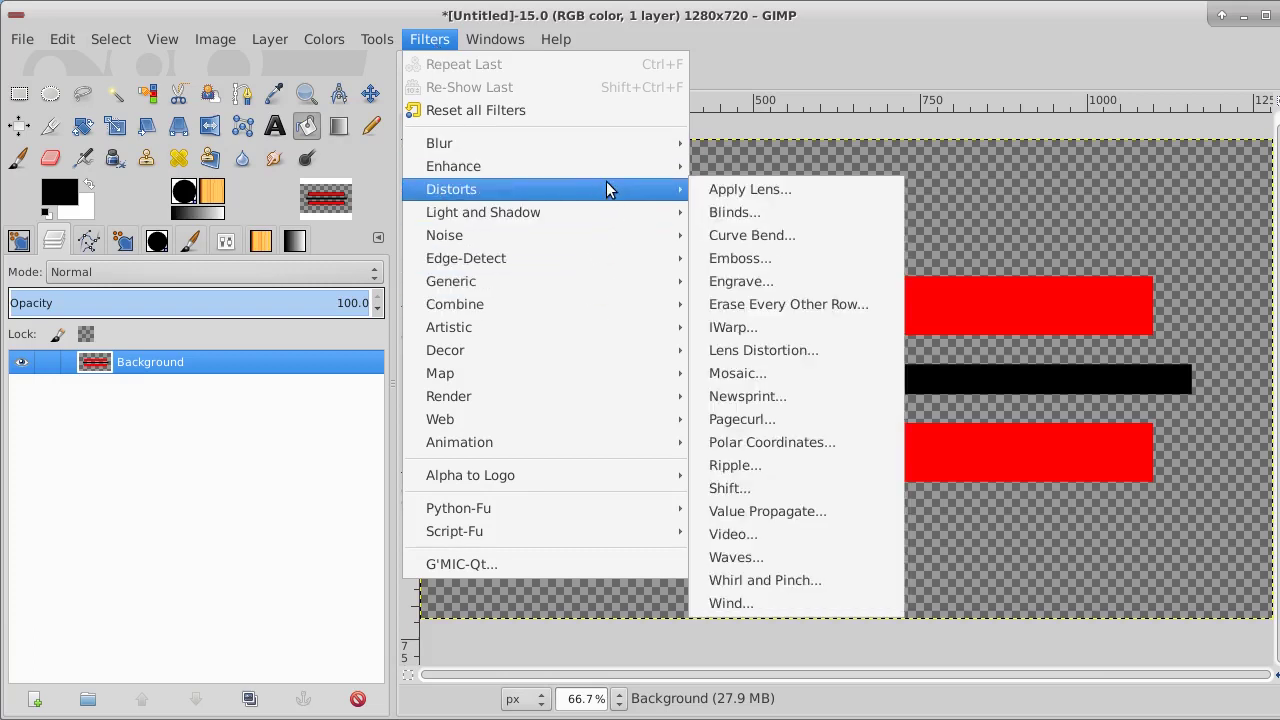
click(767, 325)
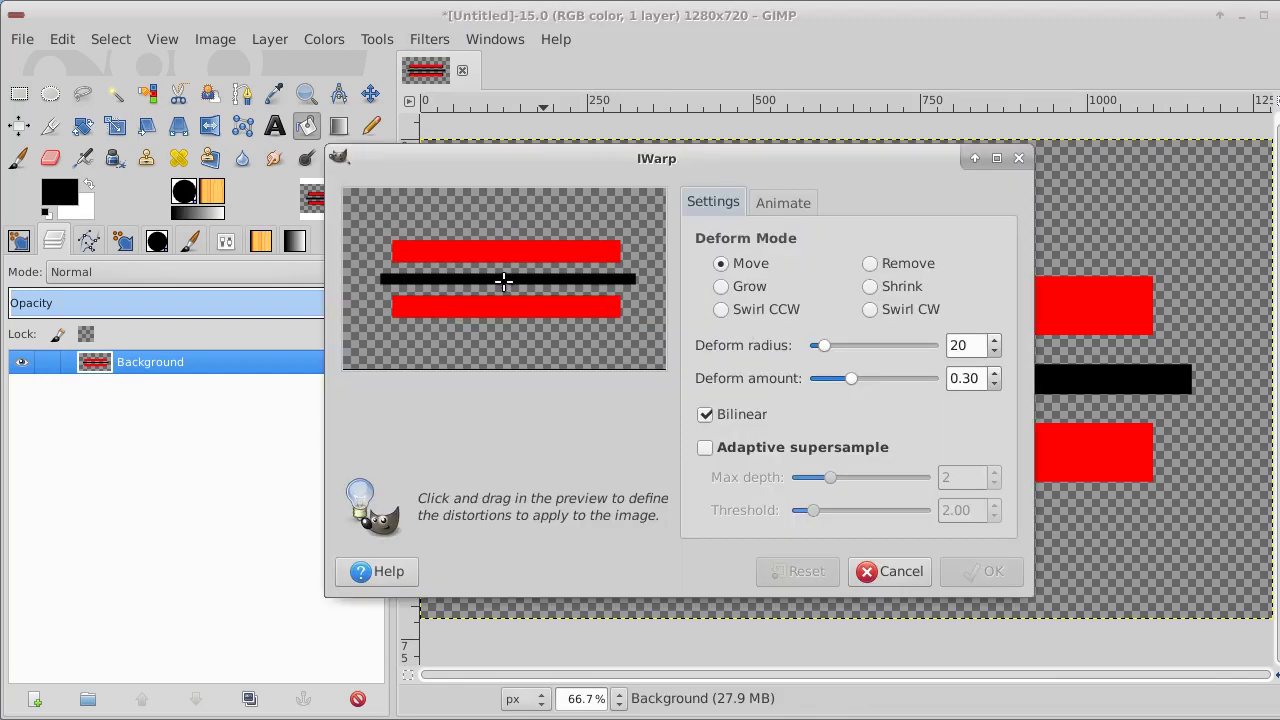
click(721, 310)
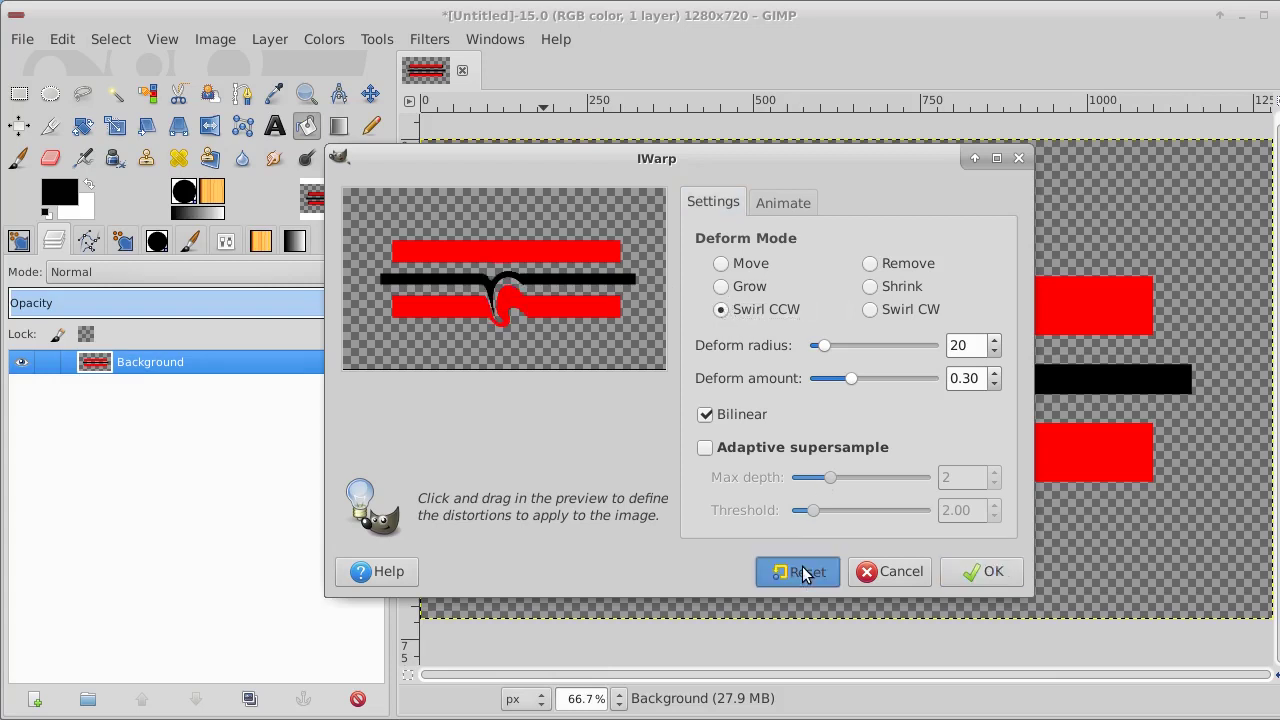
click(805, 574)
drag(851, 375, 891, 378)
drag(503, 260, 506, 313)
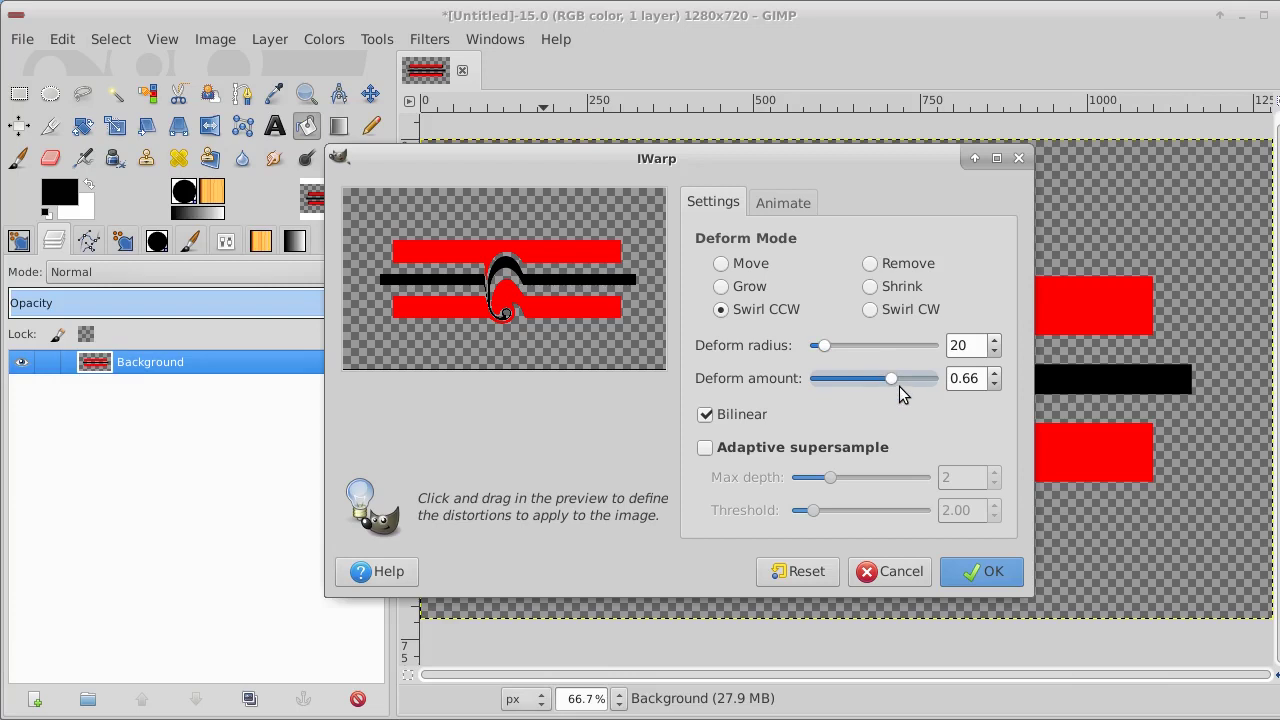
Step: Swirl the bars' left ends counter-clockwise and right ends clockwise at a deform radius of 76, and apply the distortion
drag(829, 347, 851, 352)
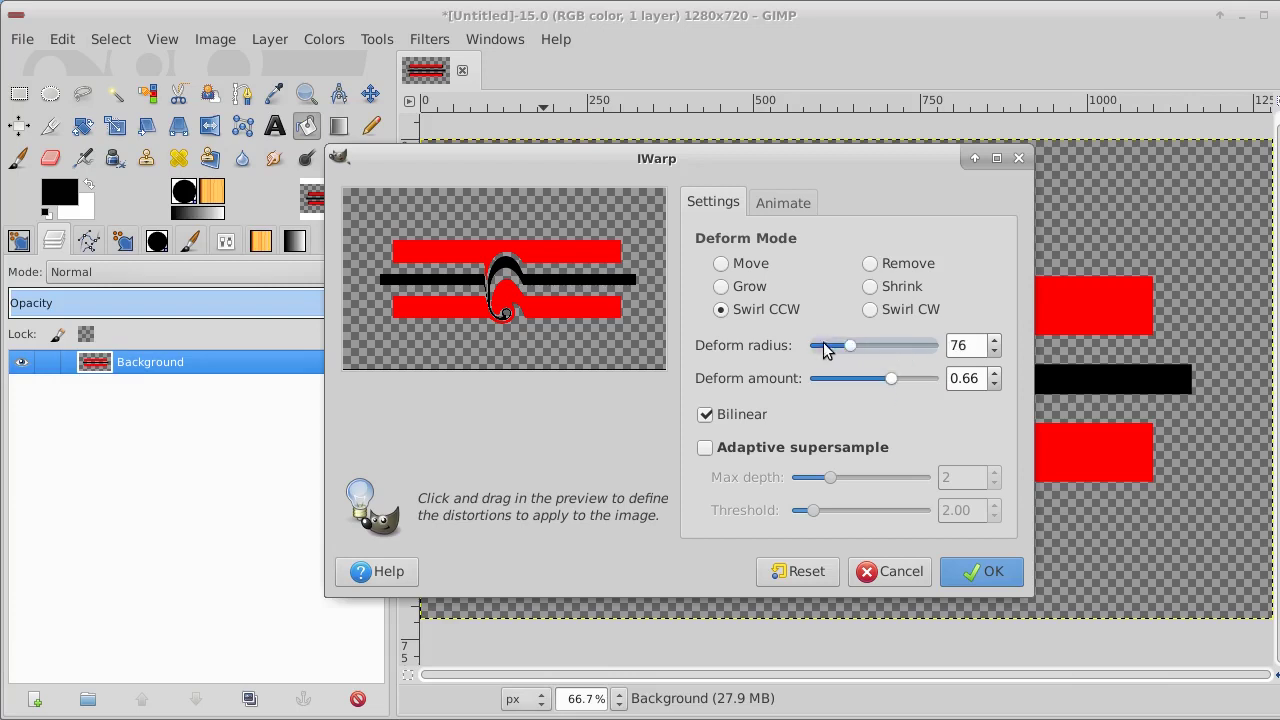
drag(383, 279, 382, 282)
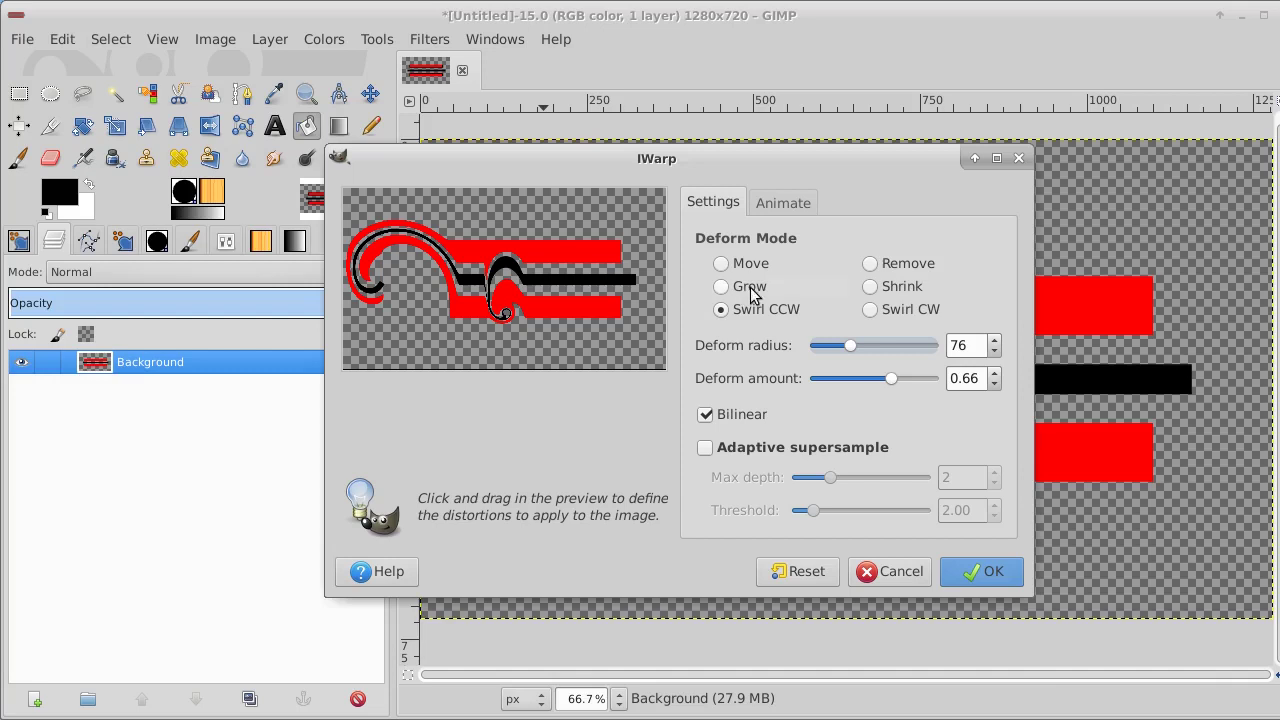
click(869, 310)
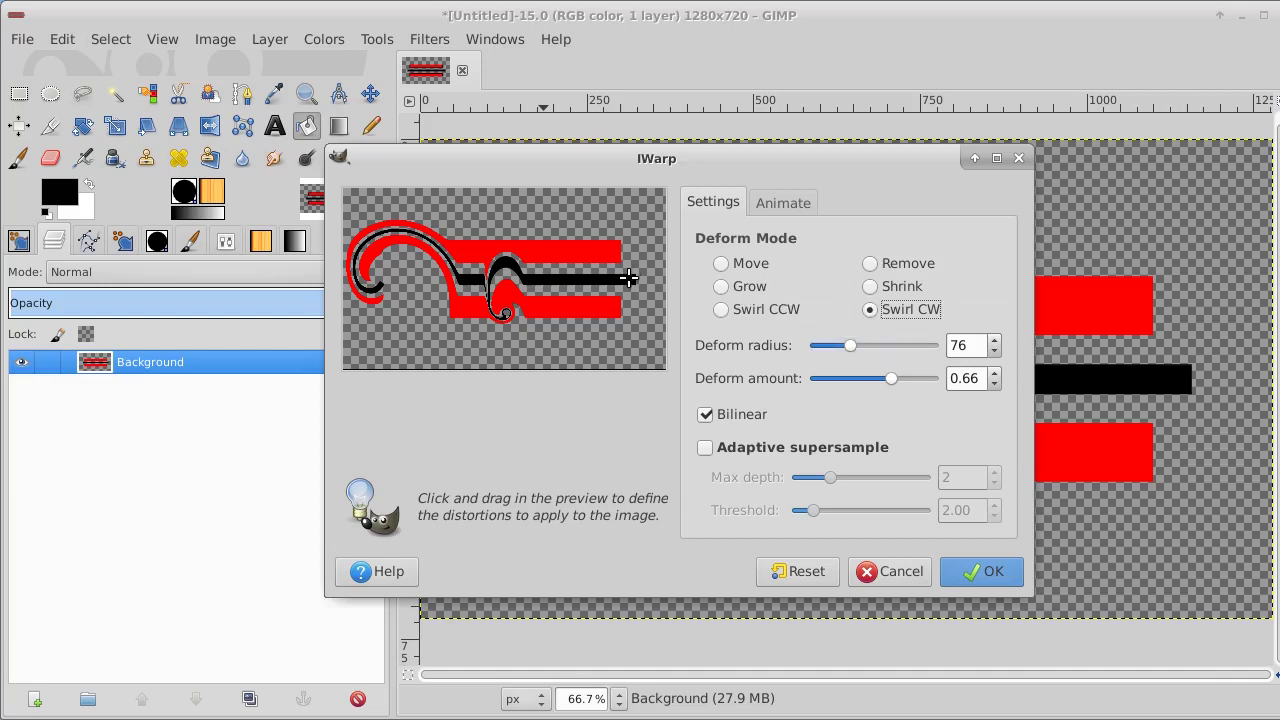
drag(629, 279, 629, 283)
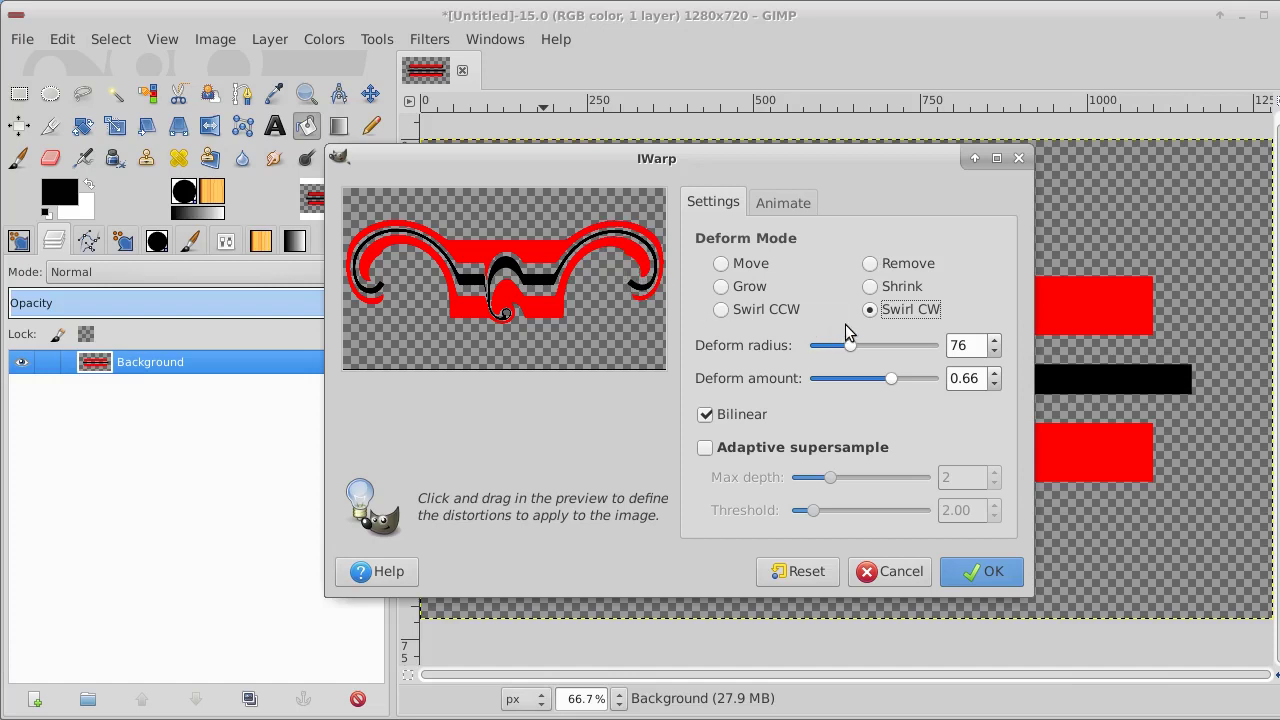
click(965, 571)
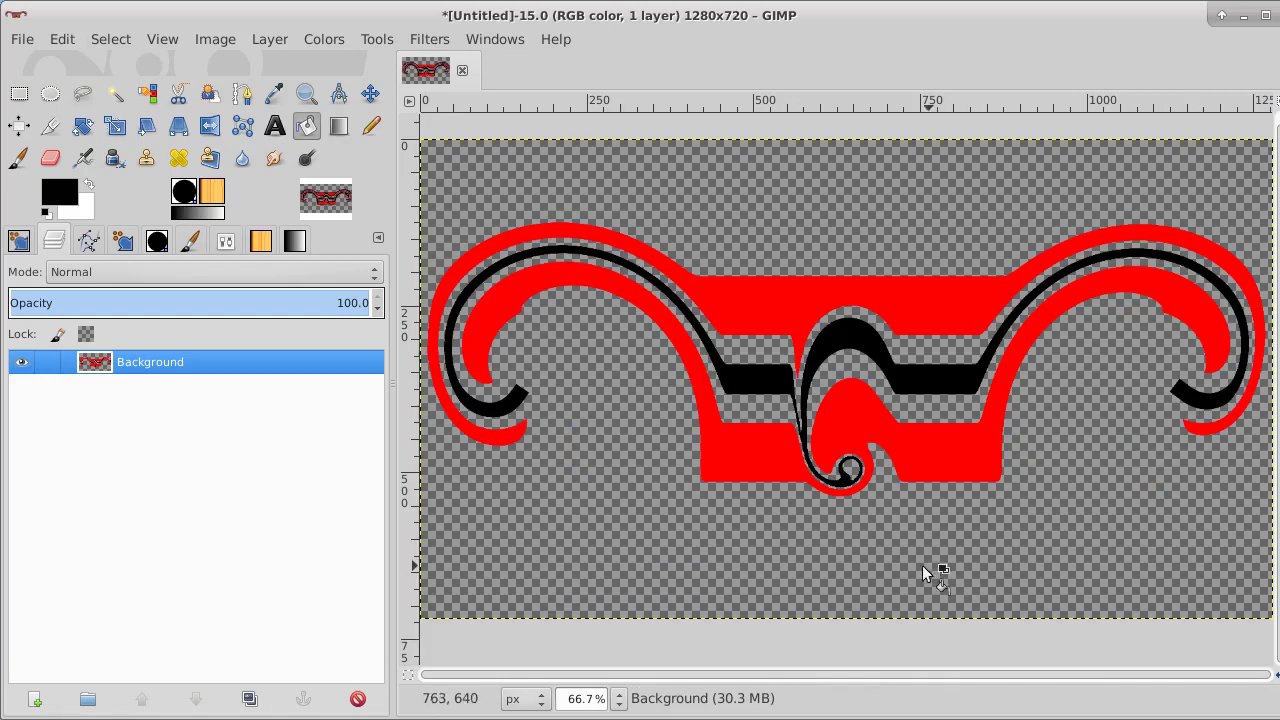
Step: Add a new layer beneath the Background layer and fill it with white
click(34, 698)
key(Return)
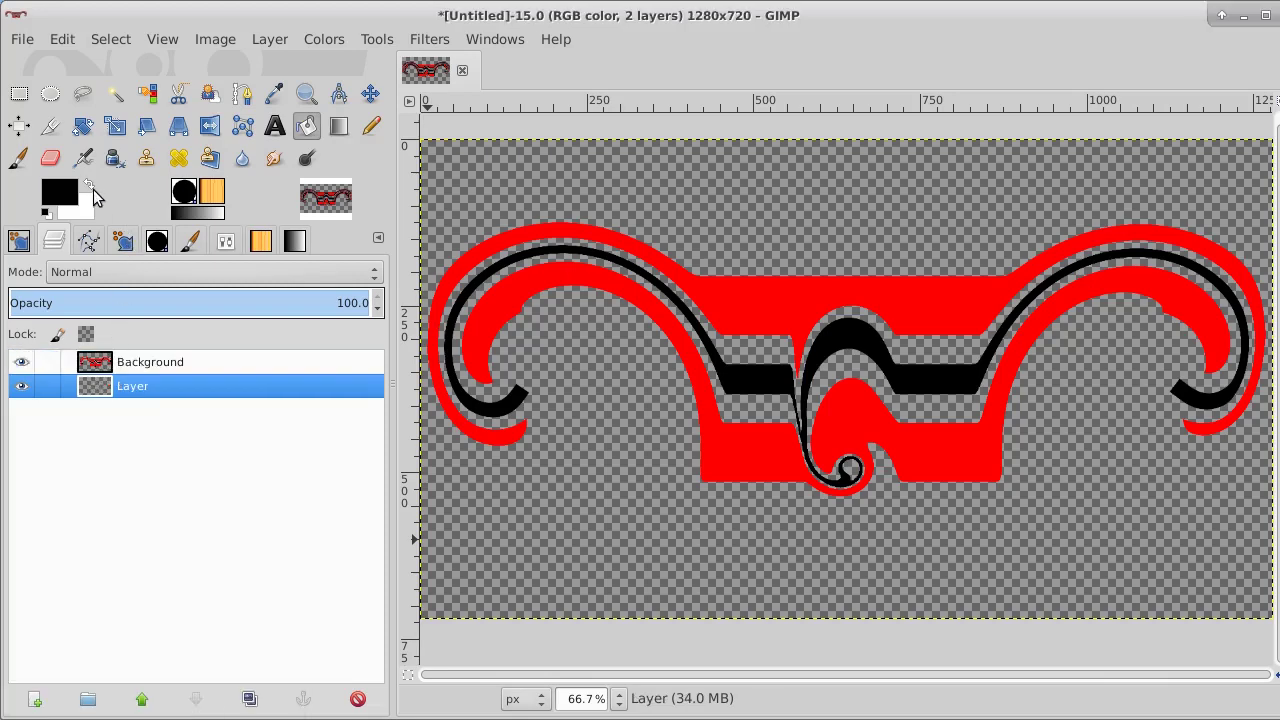
click(88, 185)
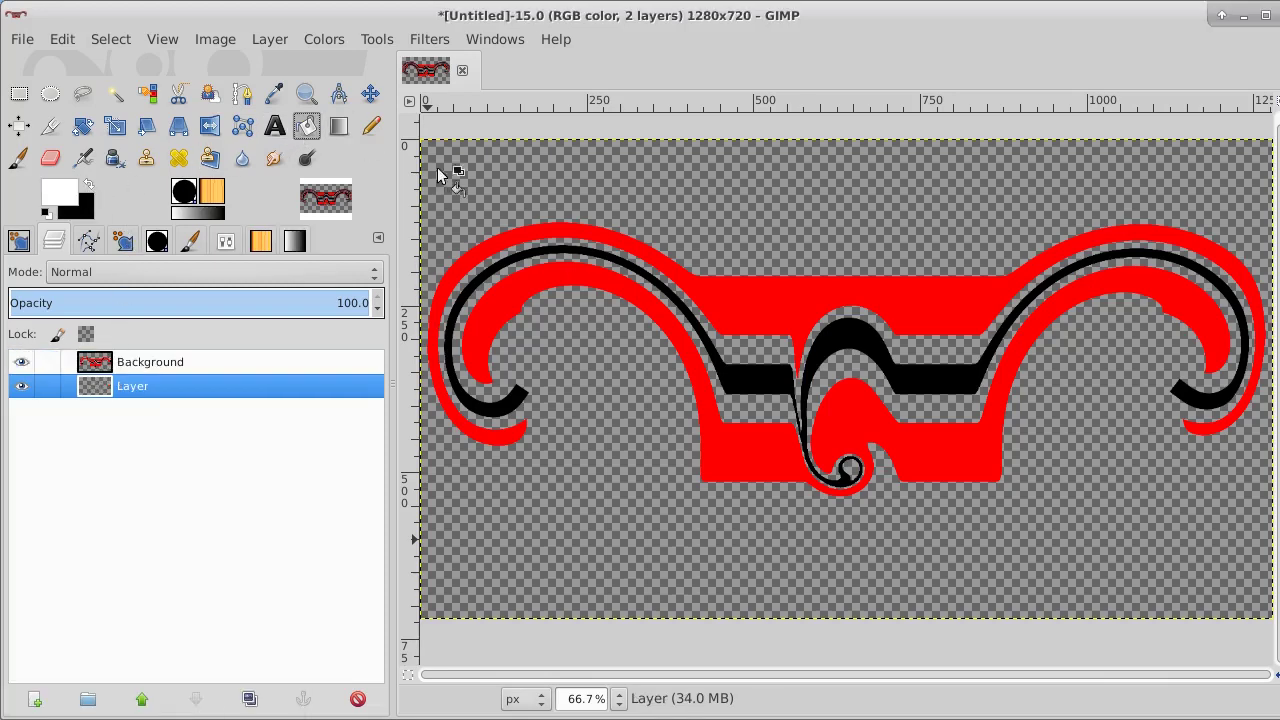
click(521, 207)
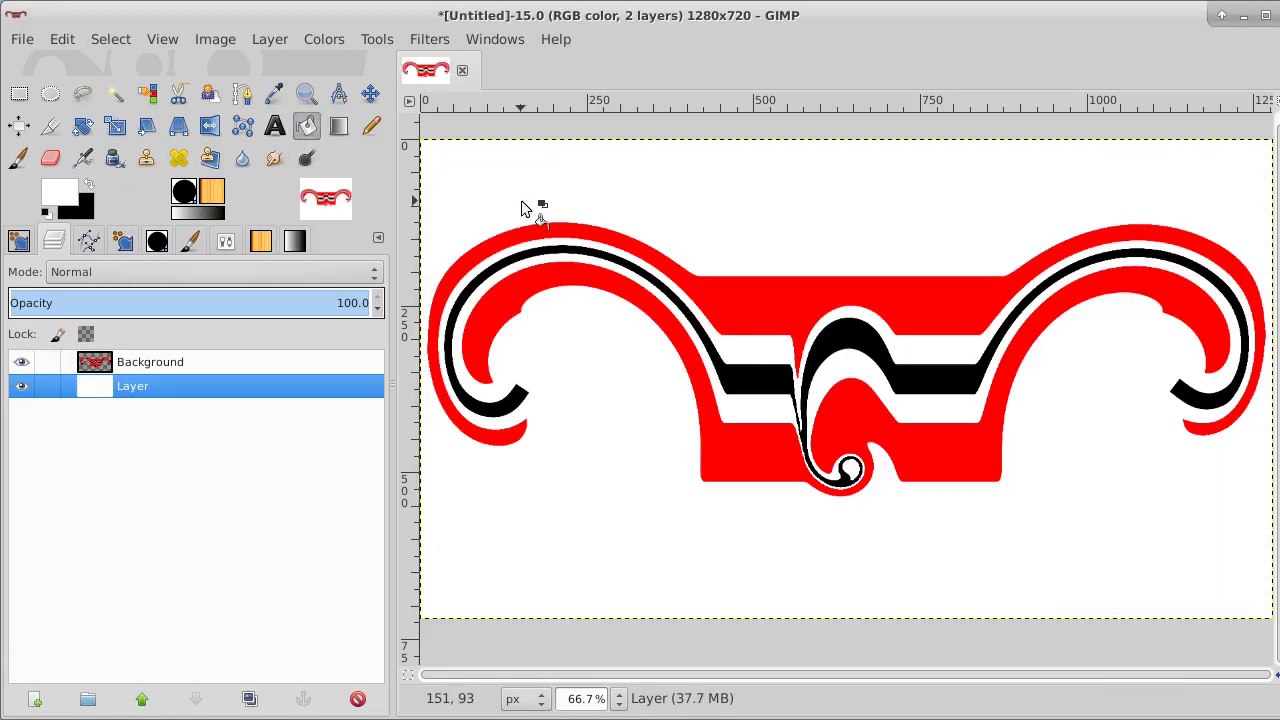
Step: Fuzzy-select both the upper and lower red shapes on the Background layer, using the add-to-selection mode
click(249, 361)
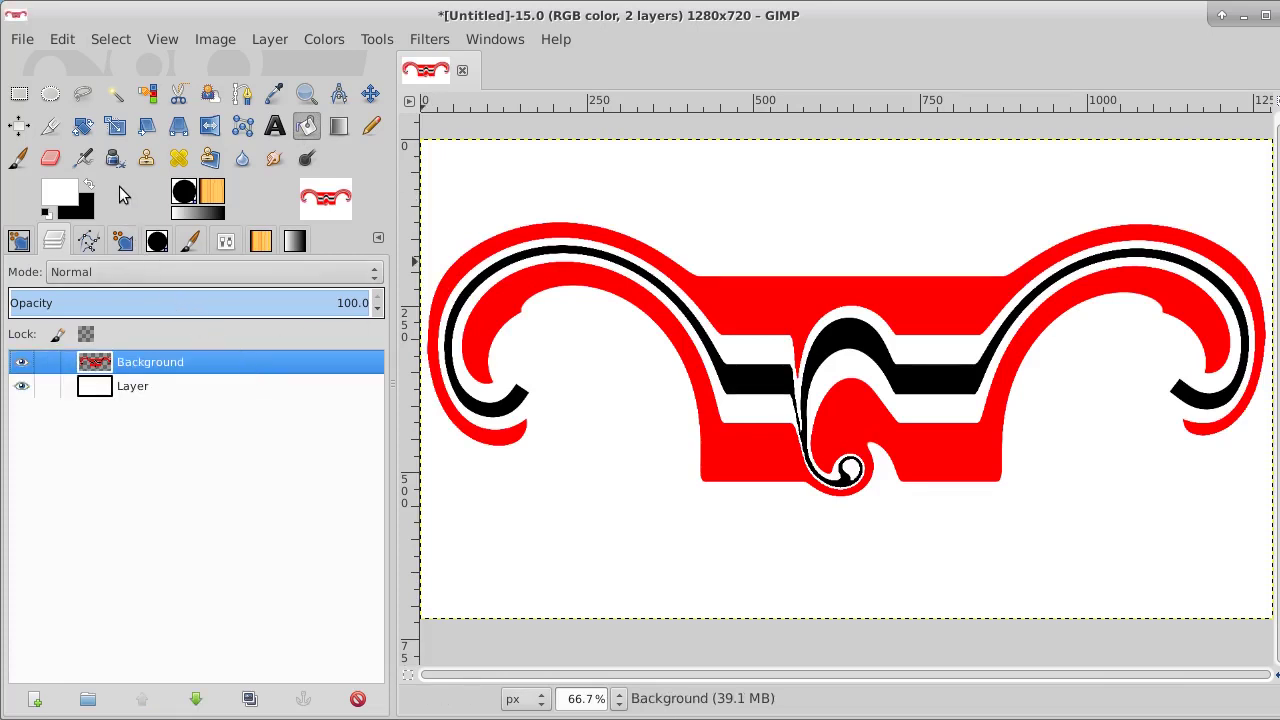
click(115, 94)
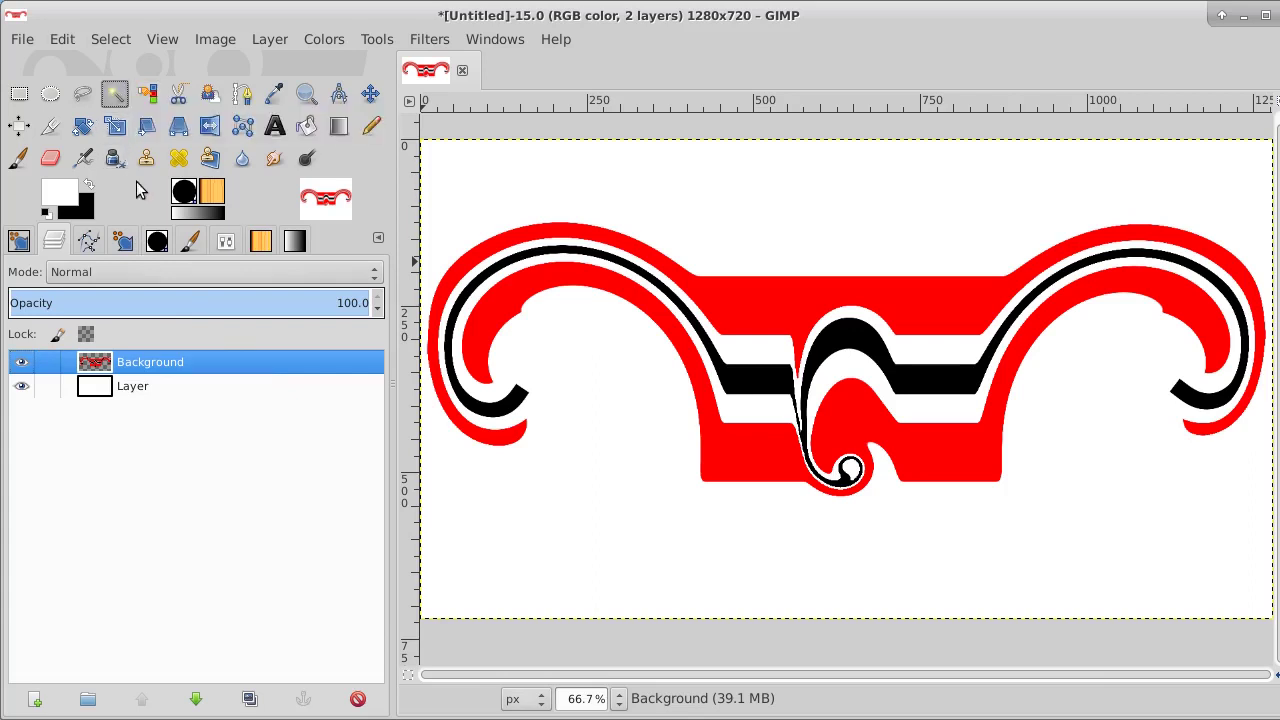
click(225, 241)
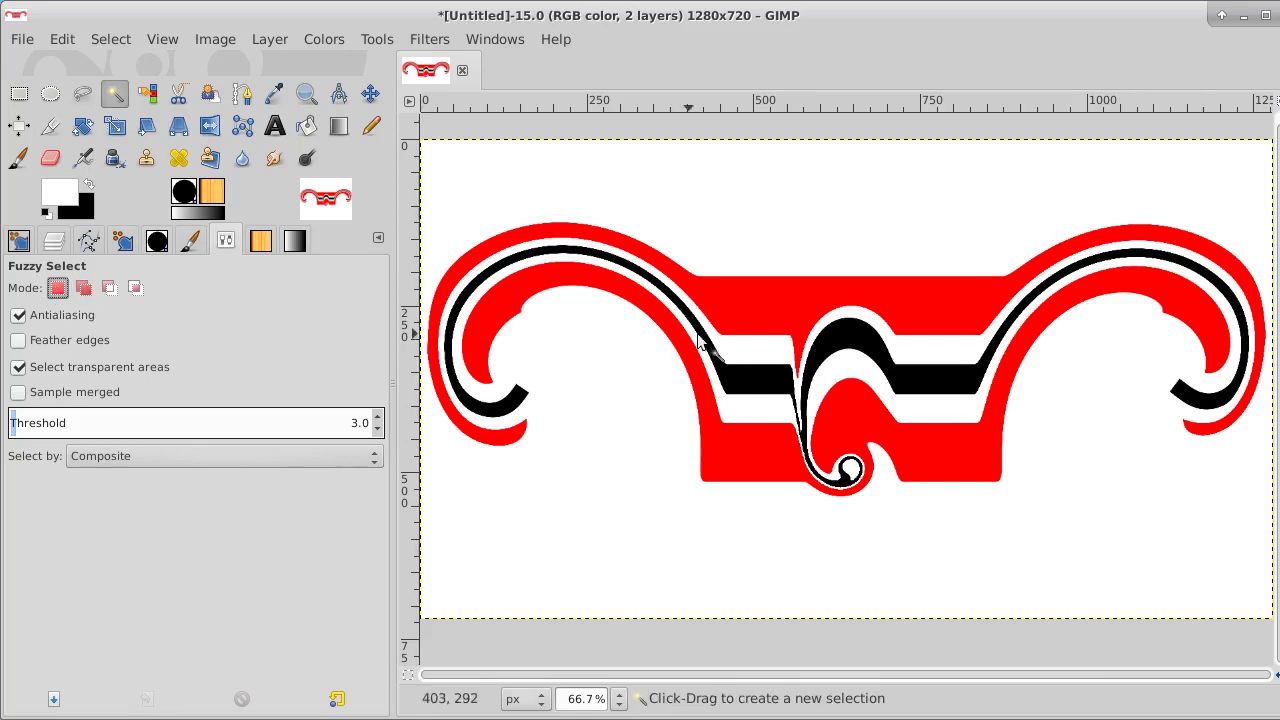
click(750, 314)
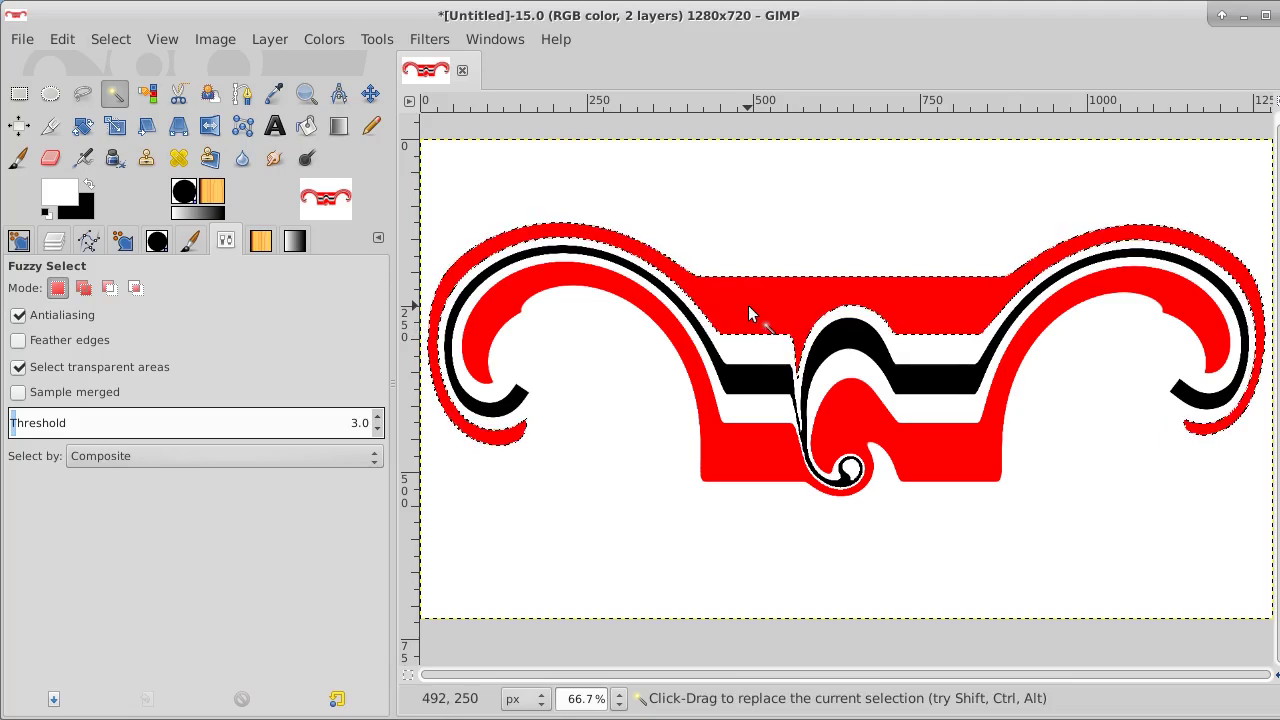
click(736, 438)
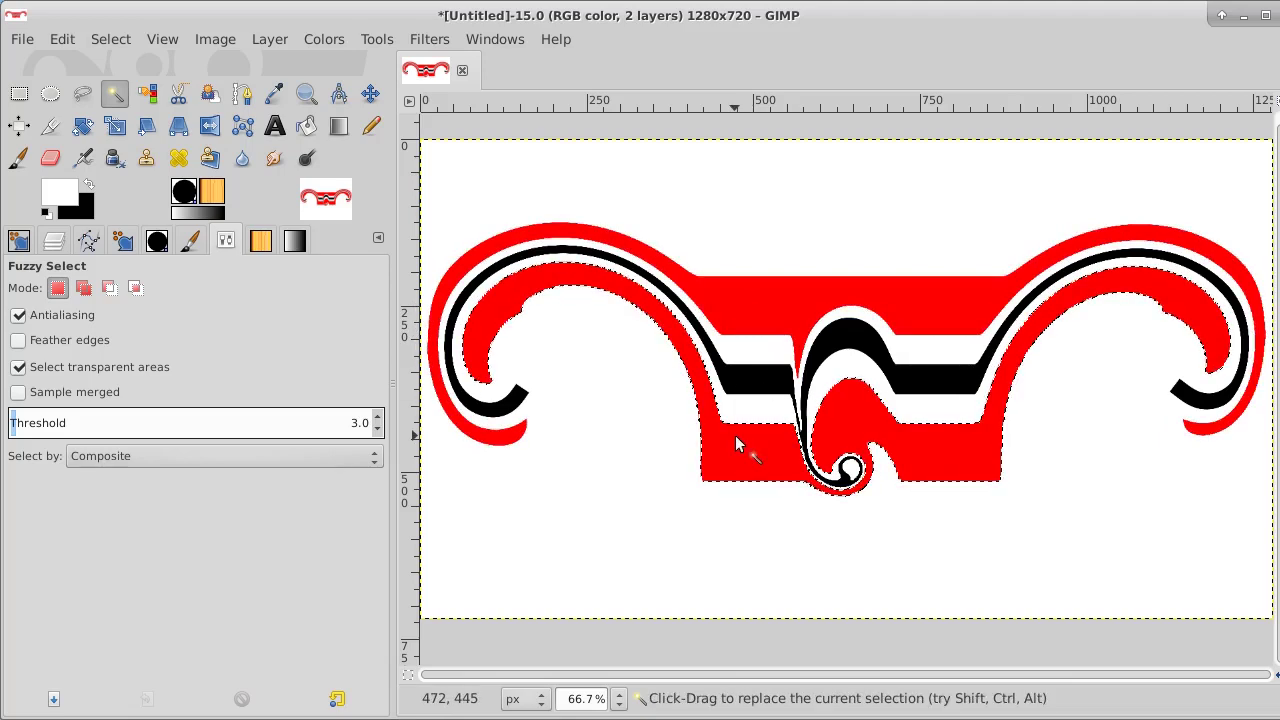
click(84, 288)
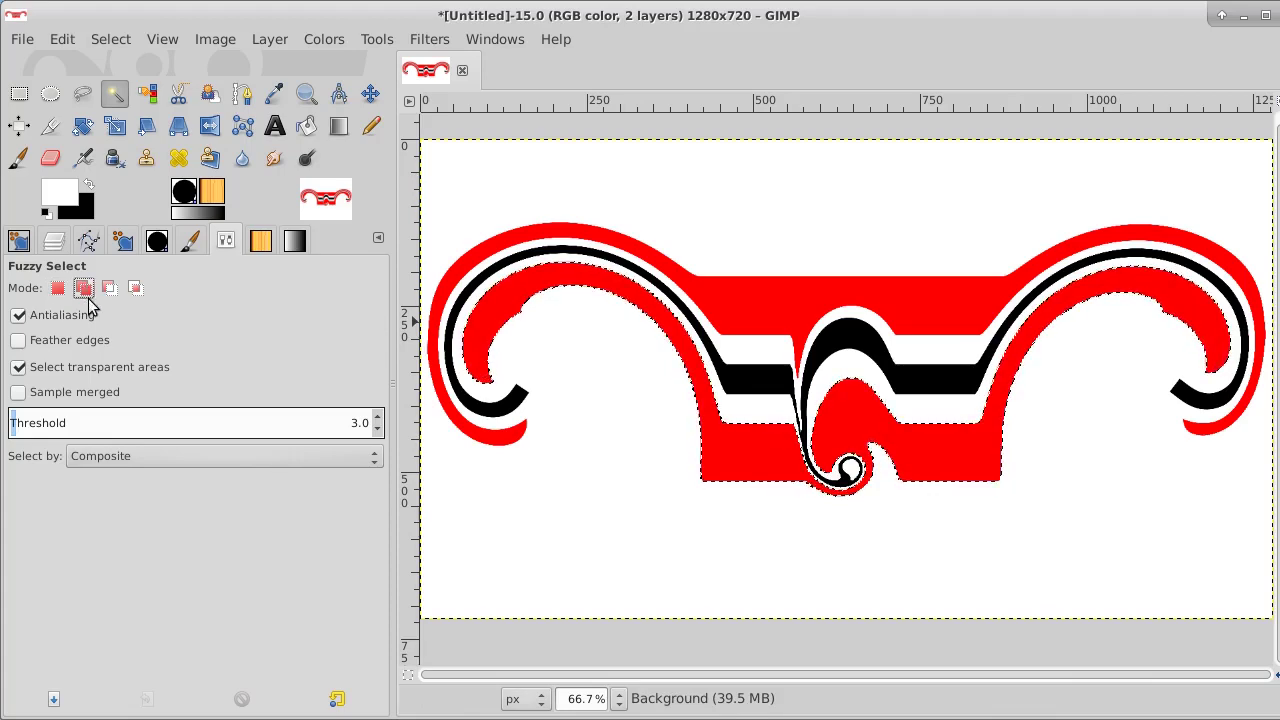
click(810, 310)
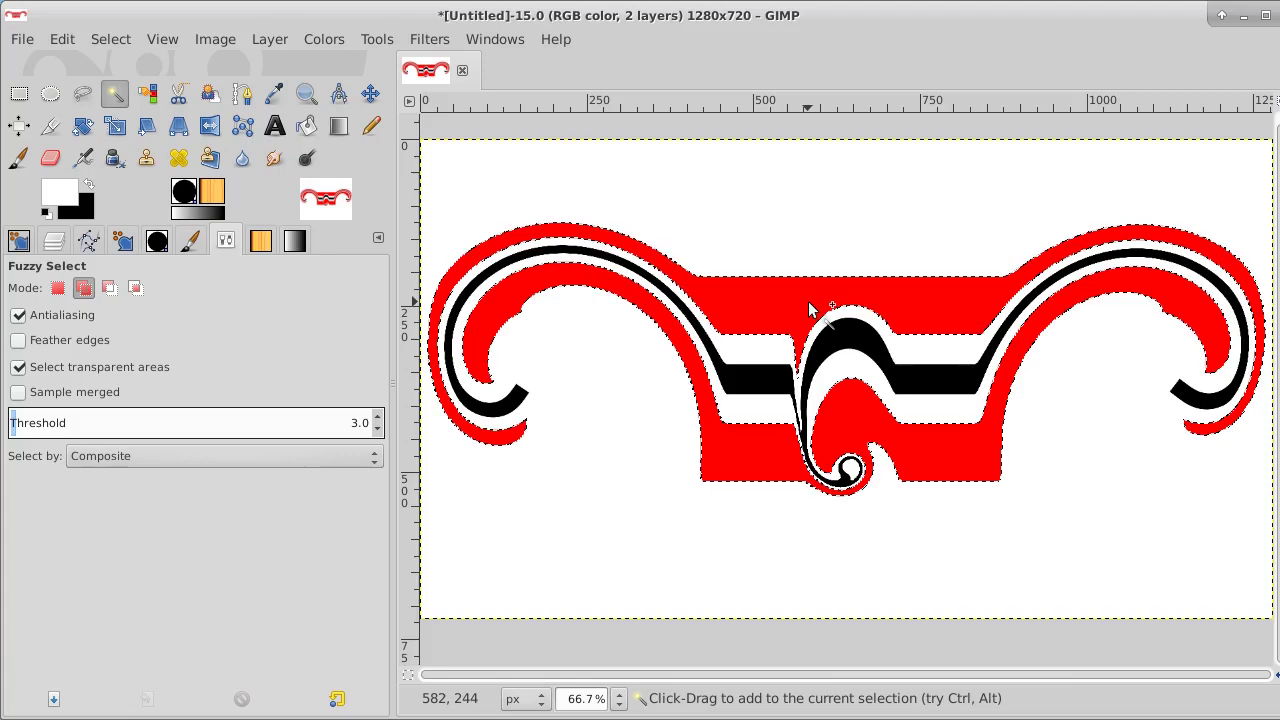
Step: Shrink the selection of the red shapes by 14 px
click(55, 242)
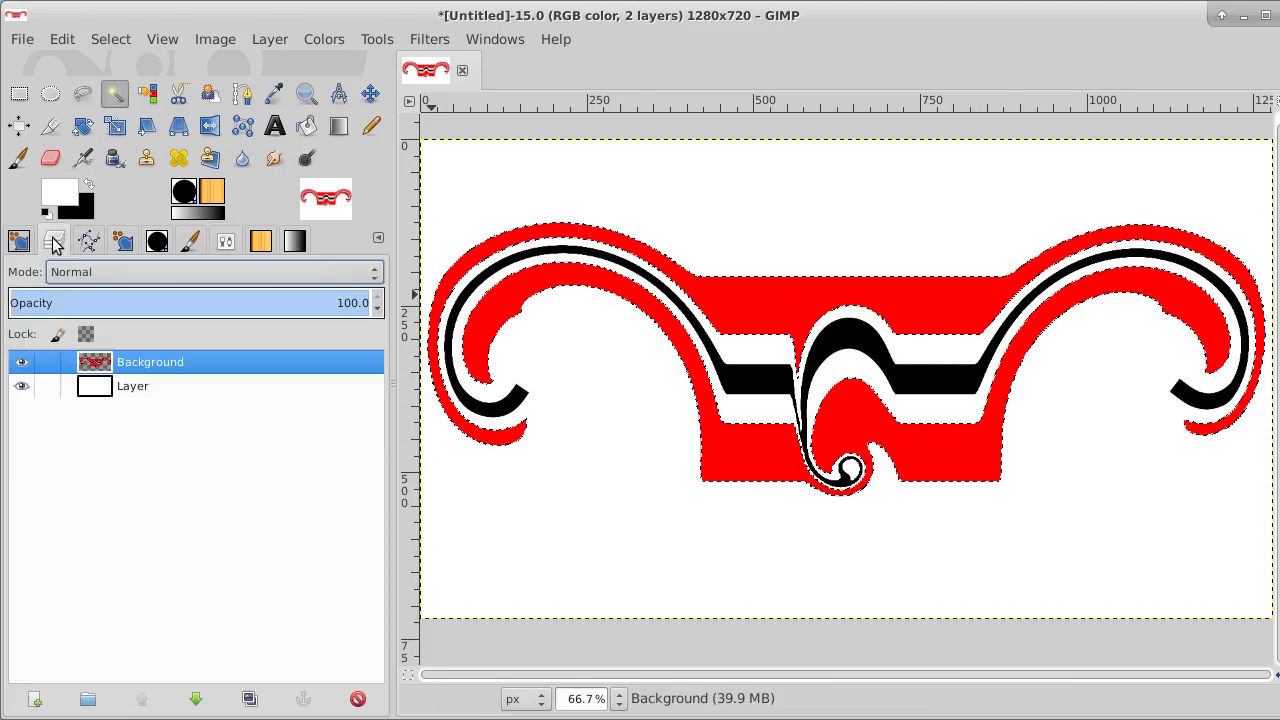
click(110, 39)
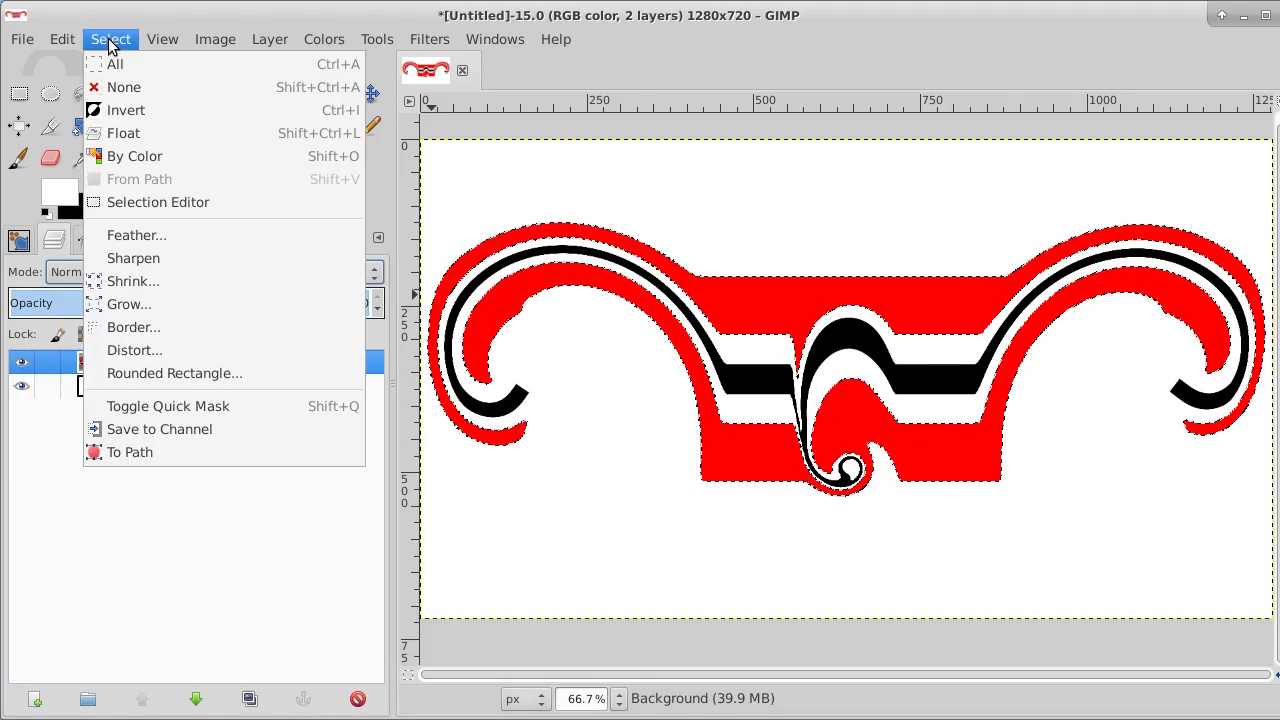
click(143, 284)
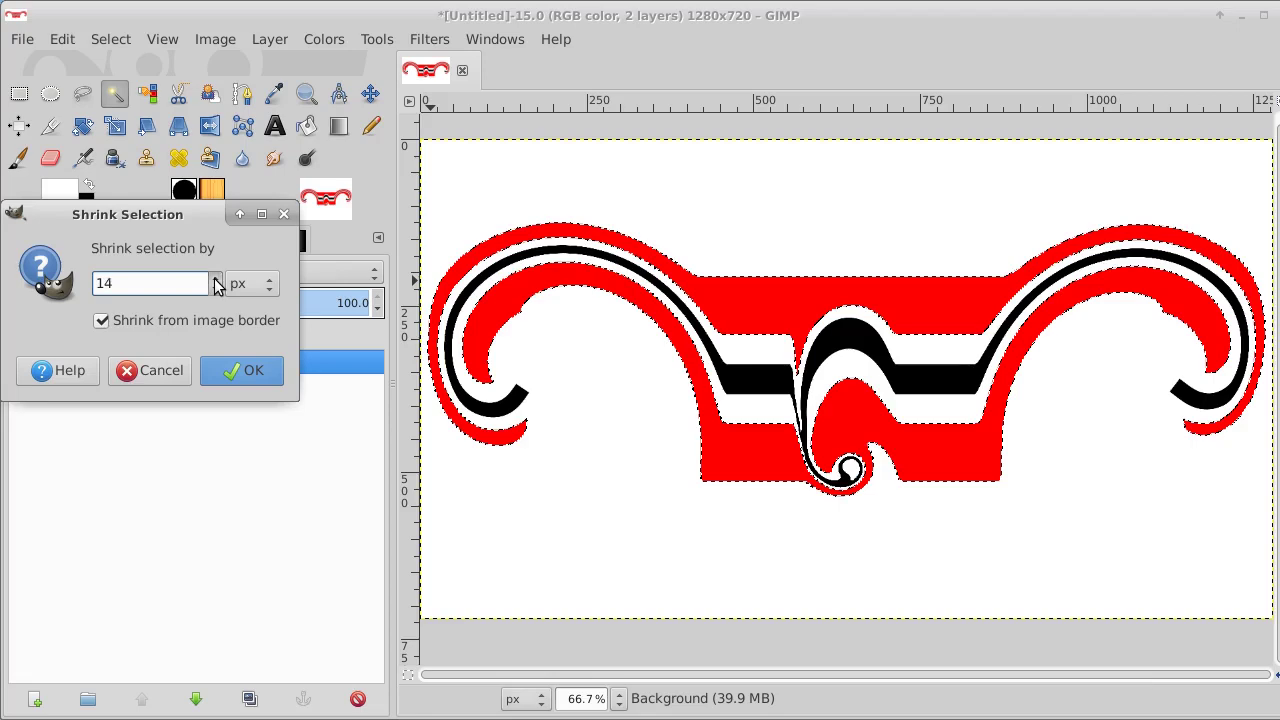
click(245, 375)
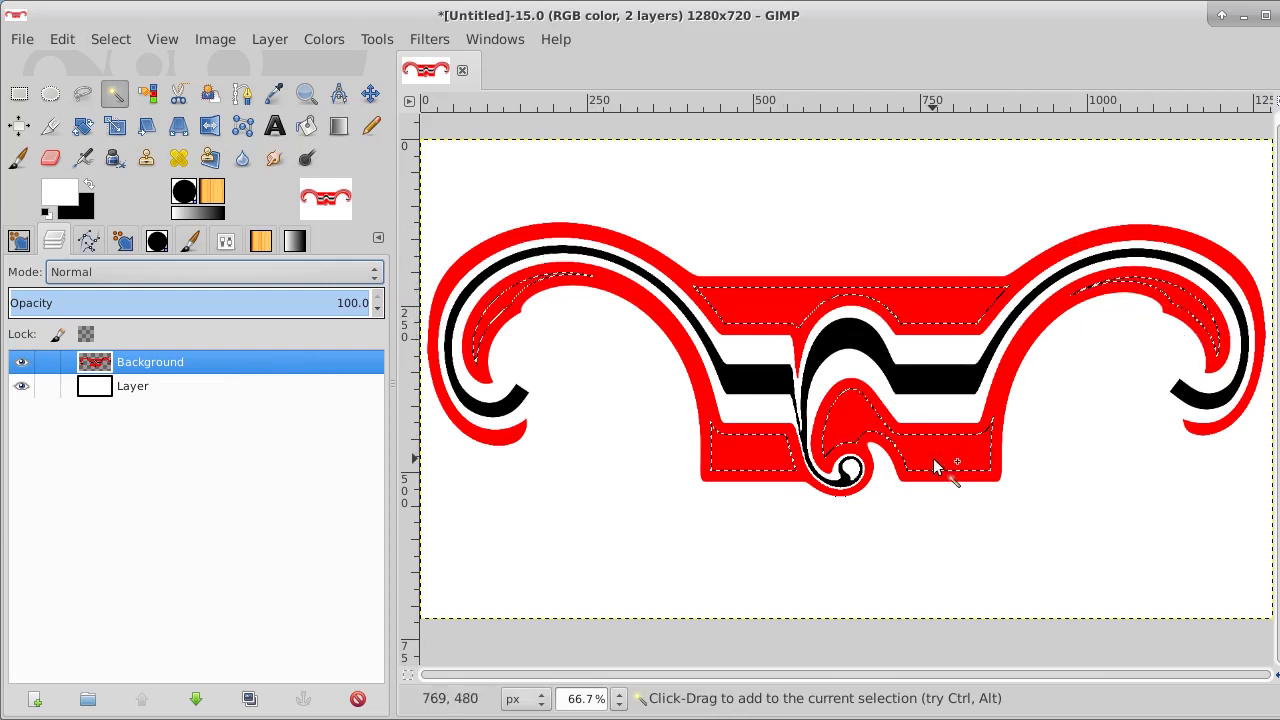
Step: Fill the shrunken selection with black on a new transparent layer, and merge that layer down into the Background layer
click(34, 699)
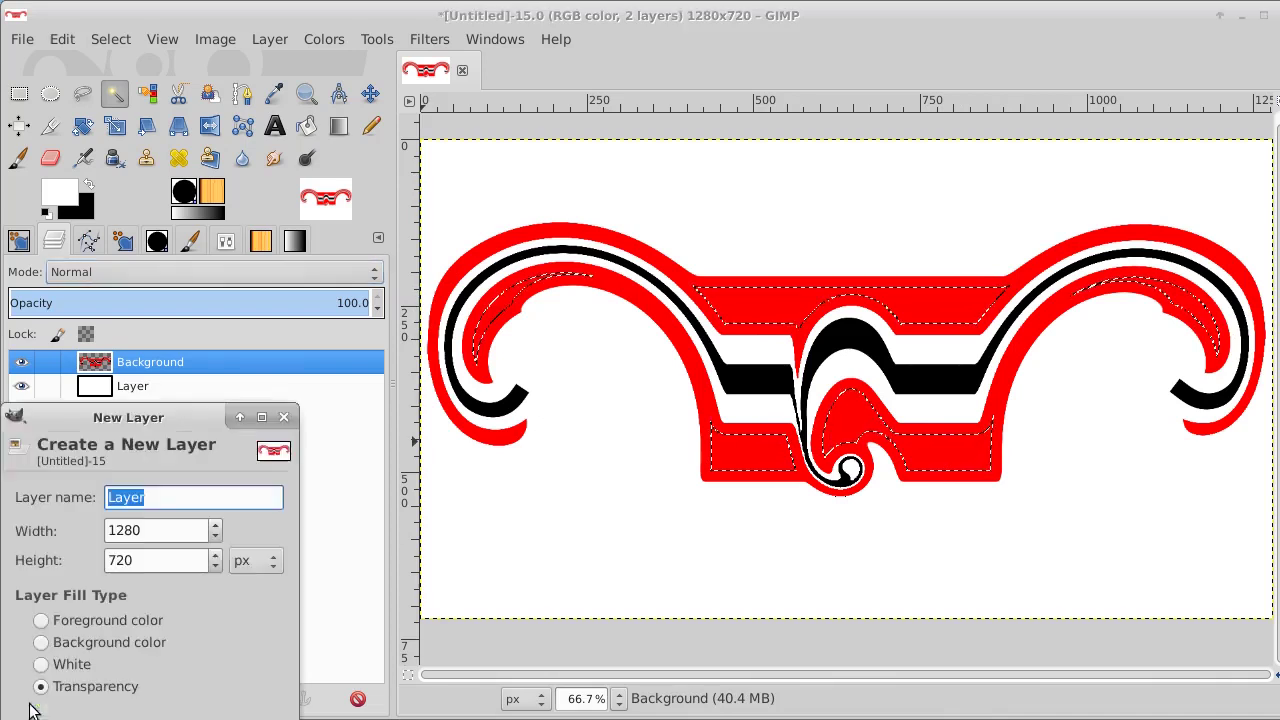
key(Return)
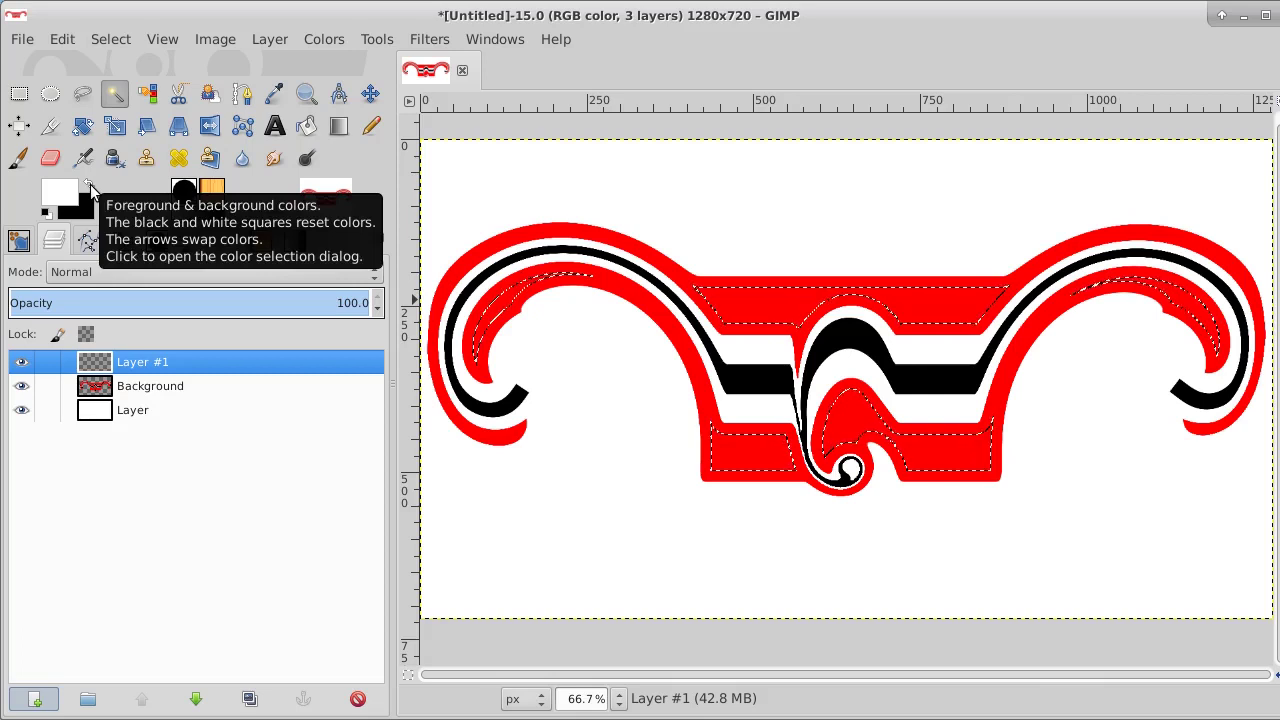
click(89, 187)
click(306, 126)
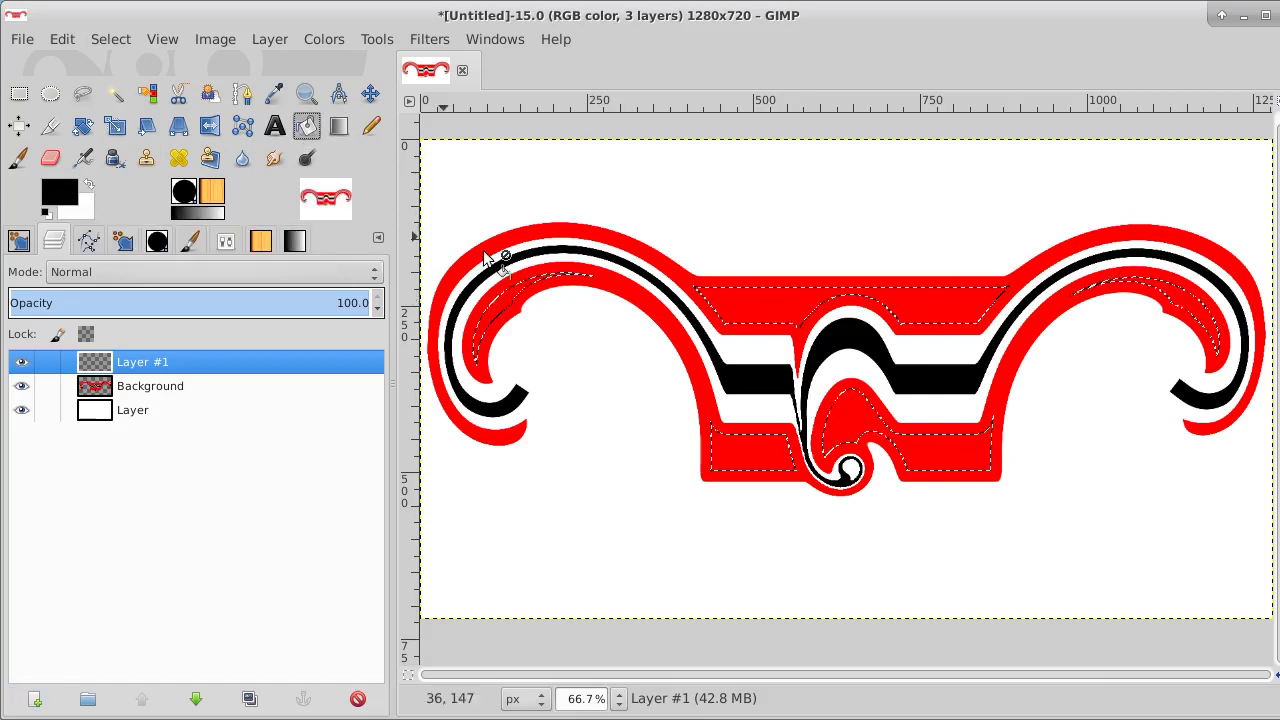
click(500, 310)
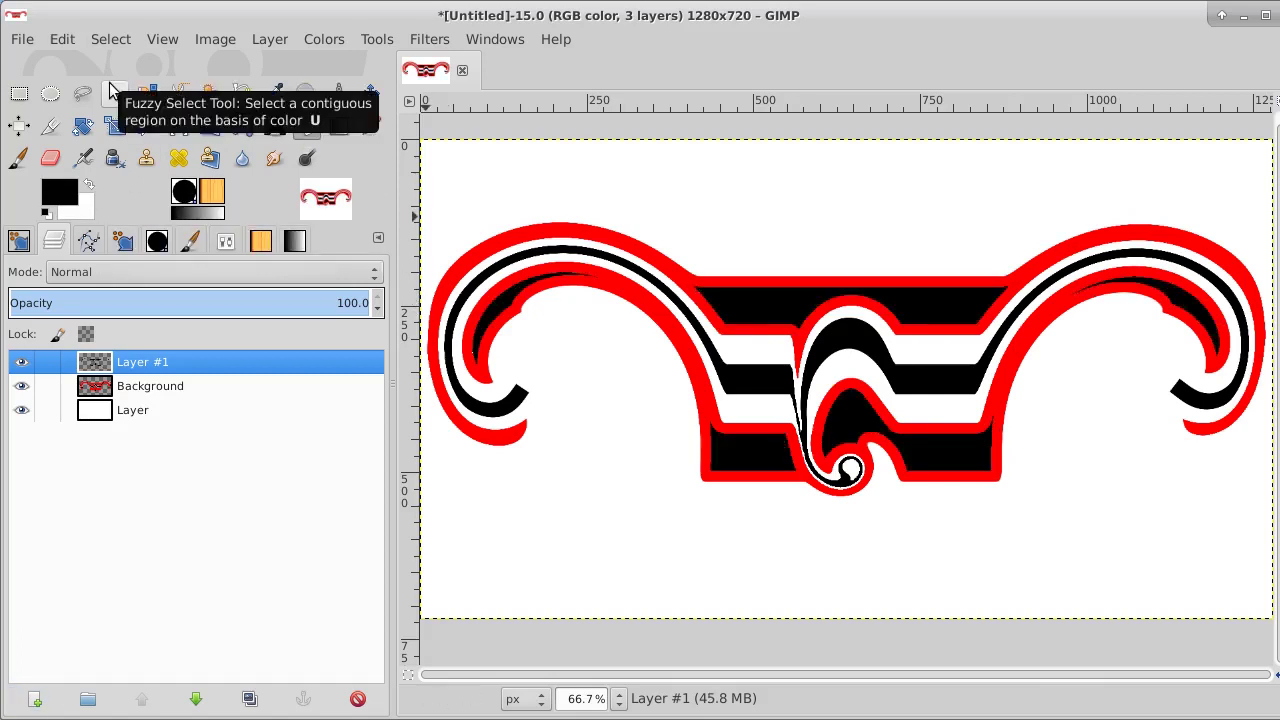
right_click(188, 362)
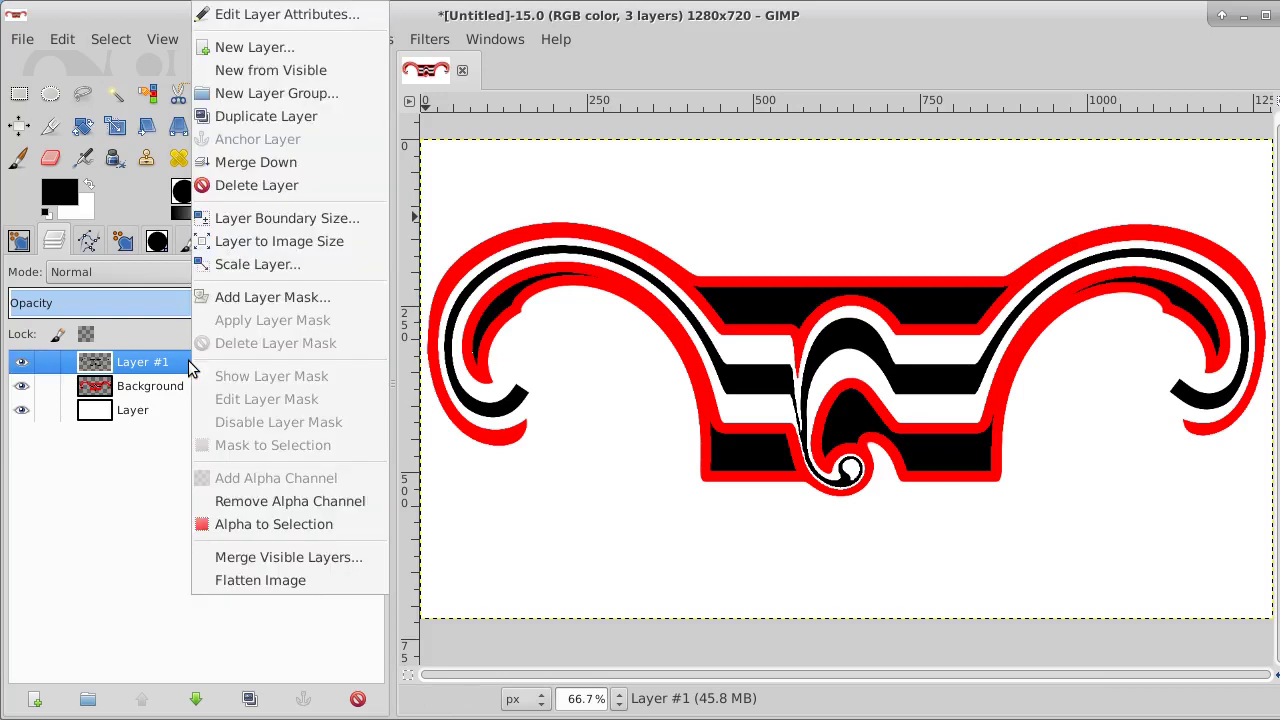
click(270, 164)
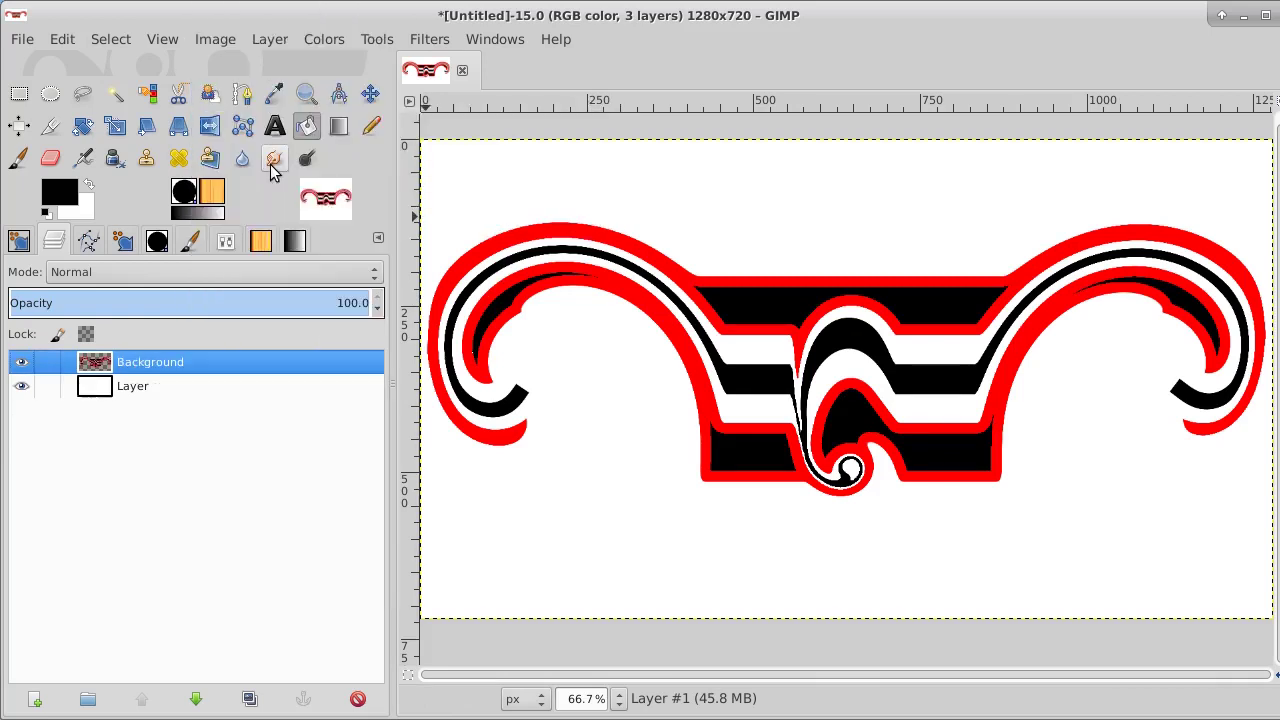
click(82, 127)
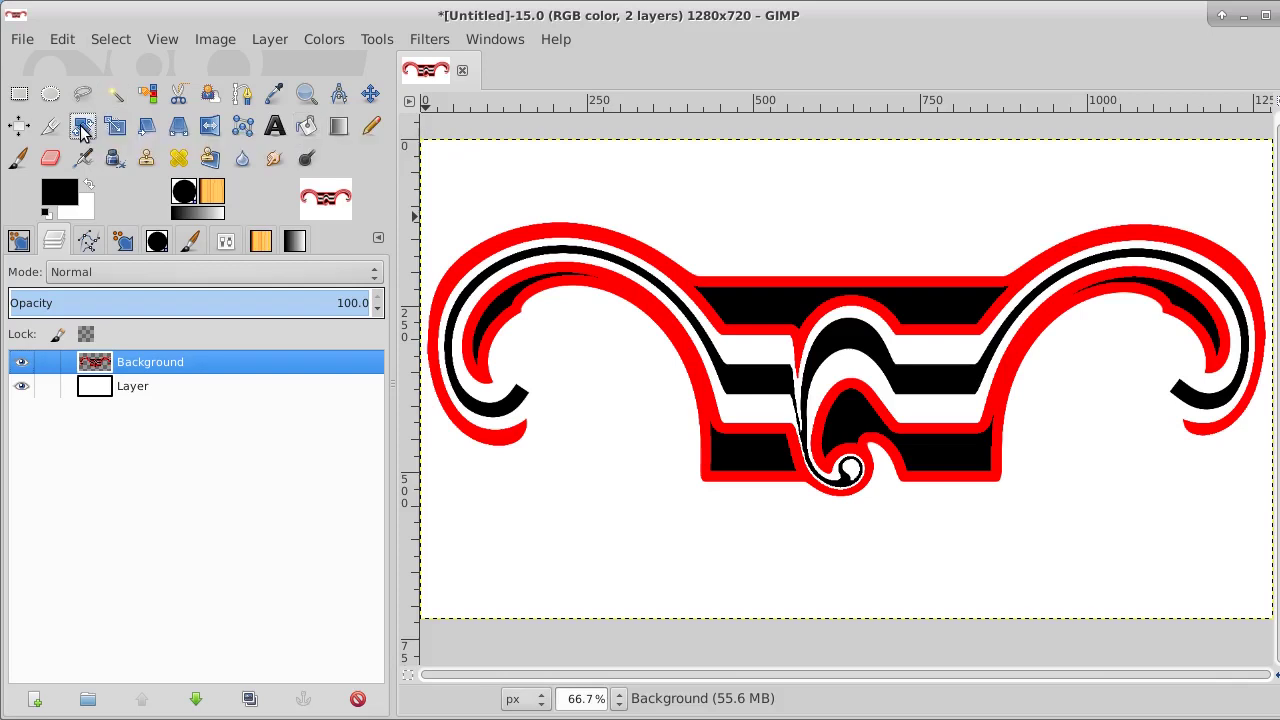
click(507, 252)
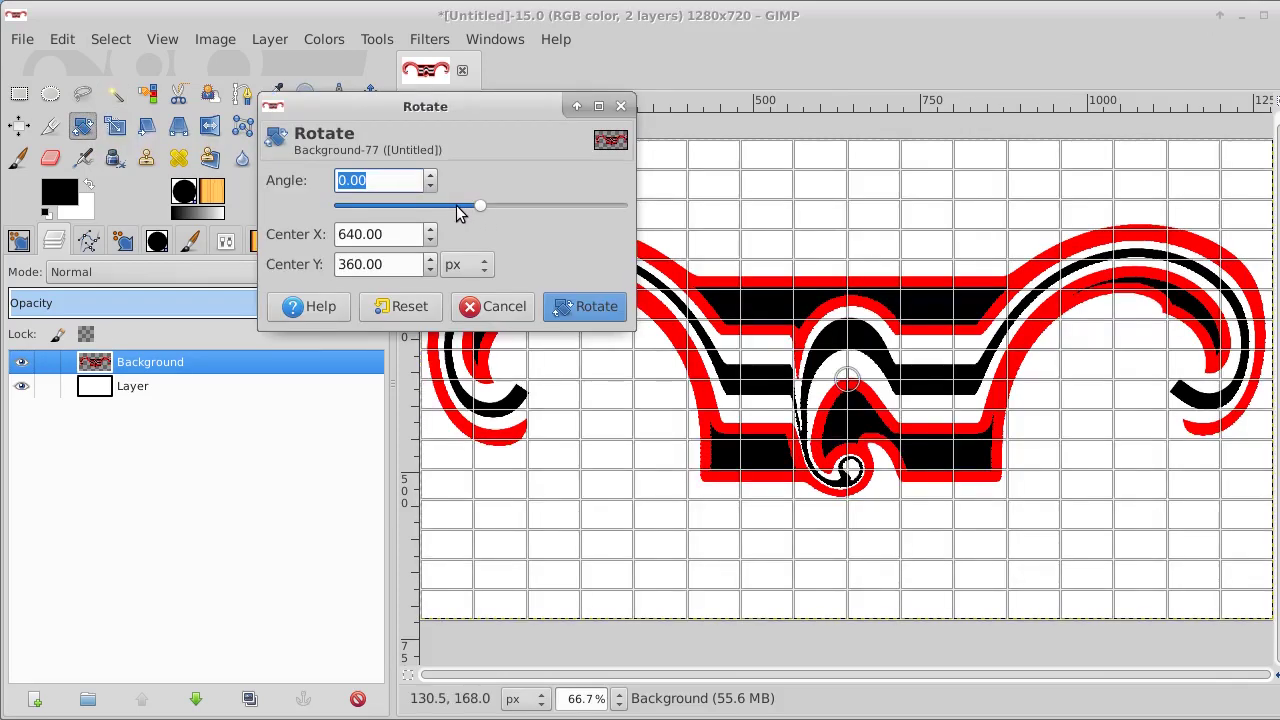
click(505, 306)
Step: Scale the Background layer down slightly toward its lower-right corner, reducing both width and height
key(shift+s)
click(518, 237)
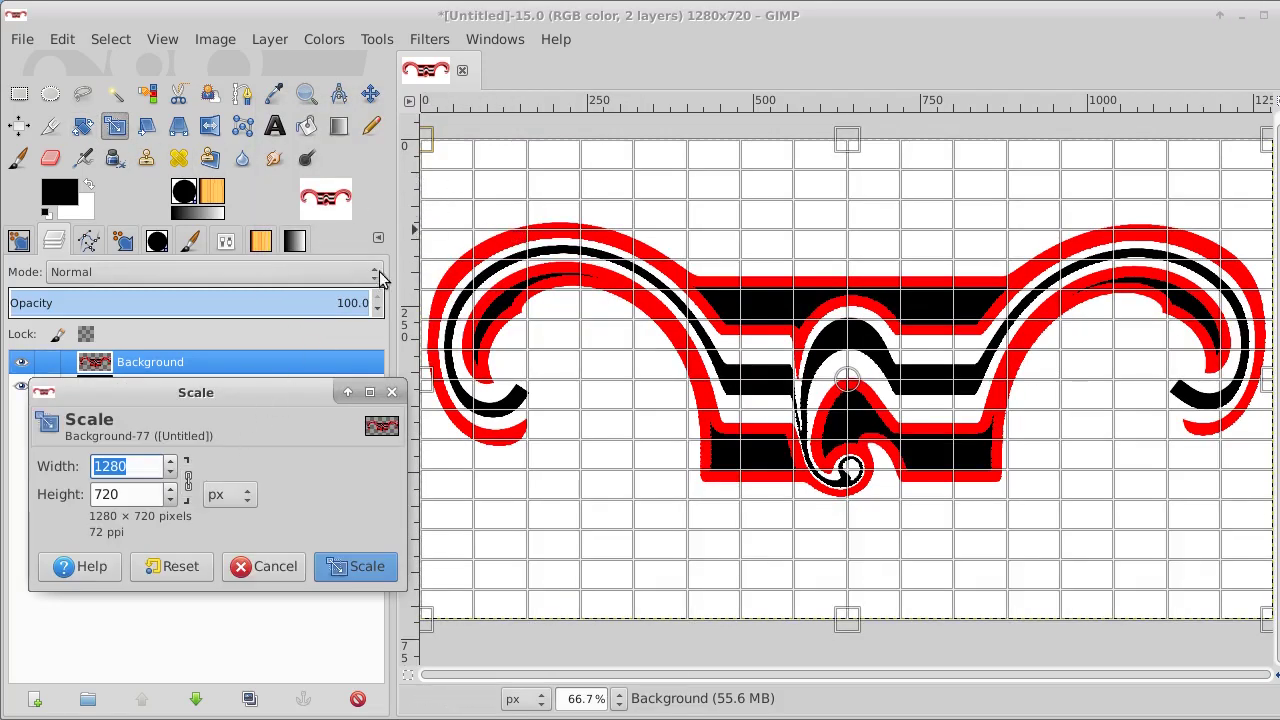
drag(437, 150, 570, 234)
click(352, 563)
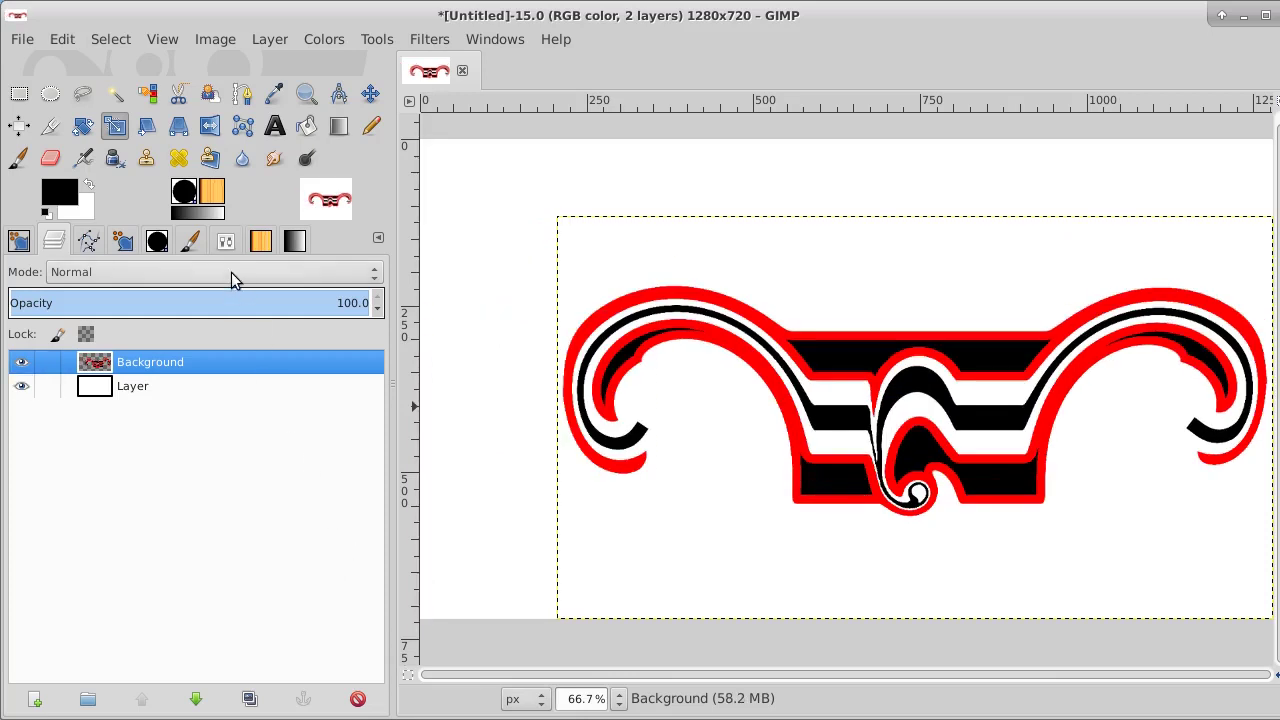
Step: Move the scaled ornament up near the canvas's upper edge and set the Background layer to image size
click(368, 94)
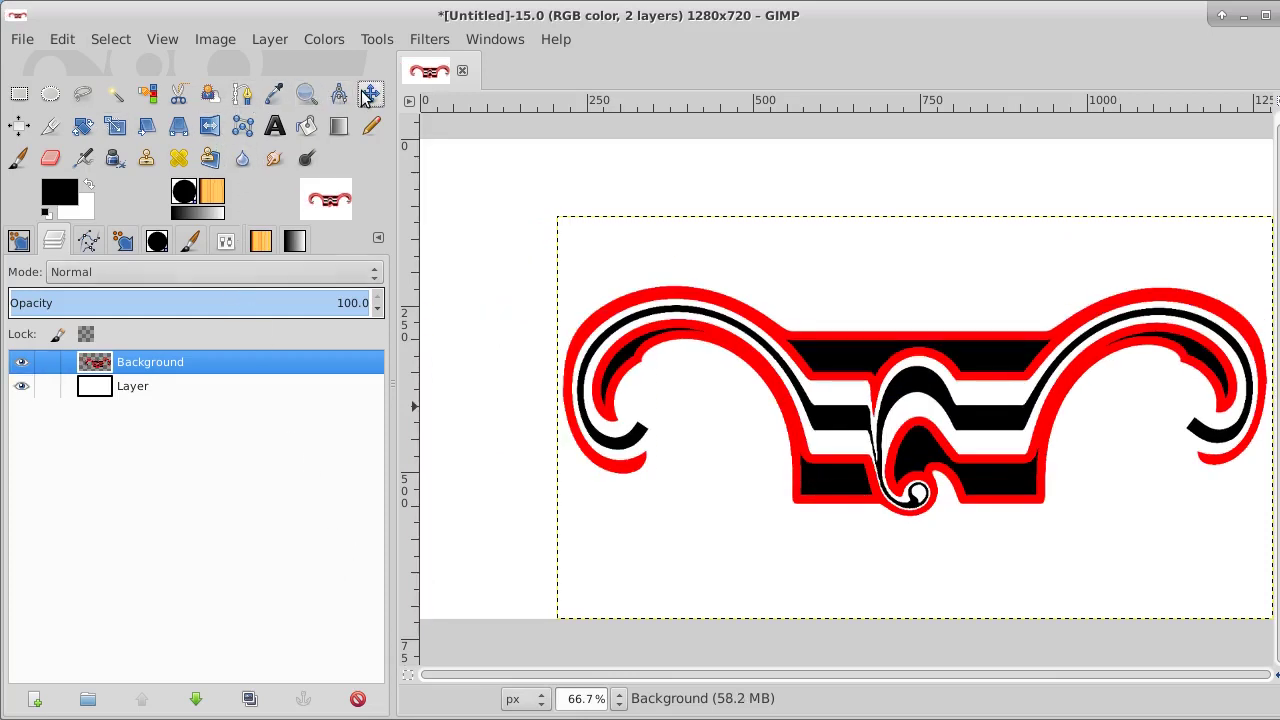
drag(903, 415, 887, 322)
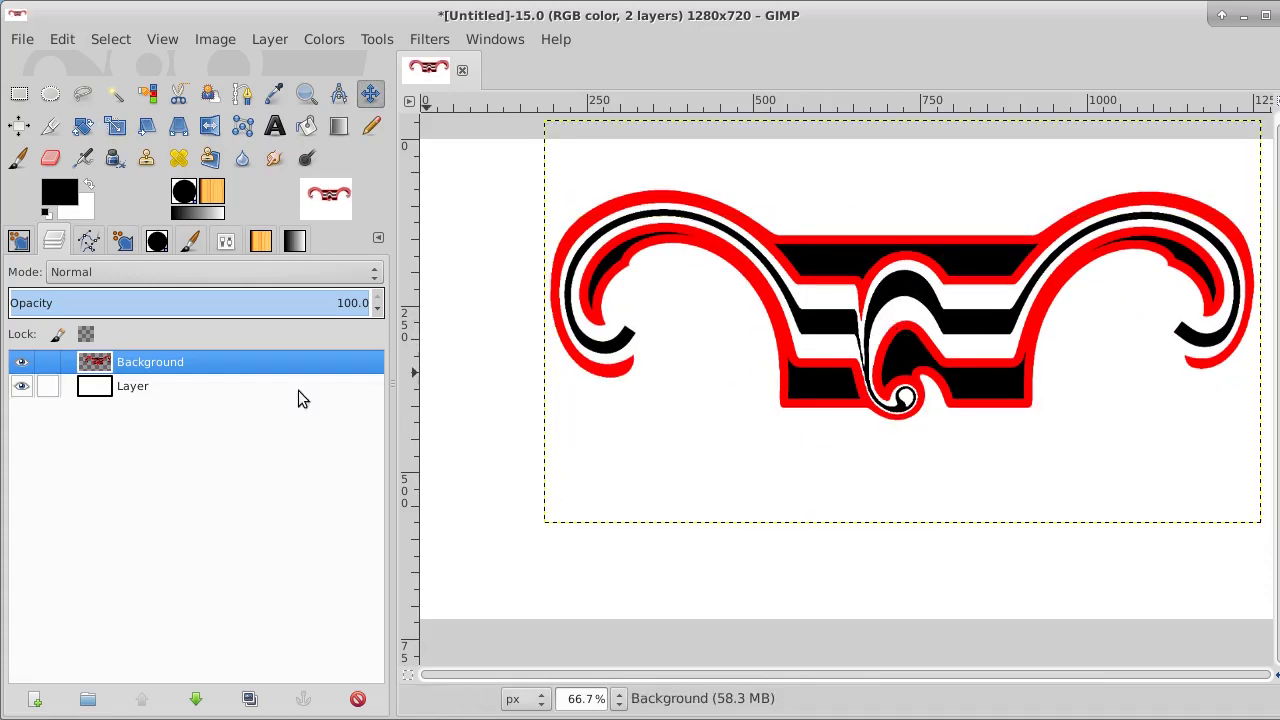
right_click(195, 363)
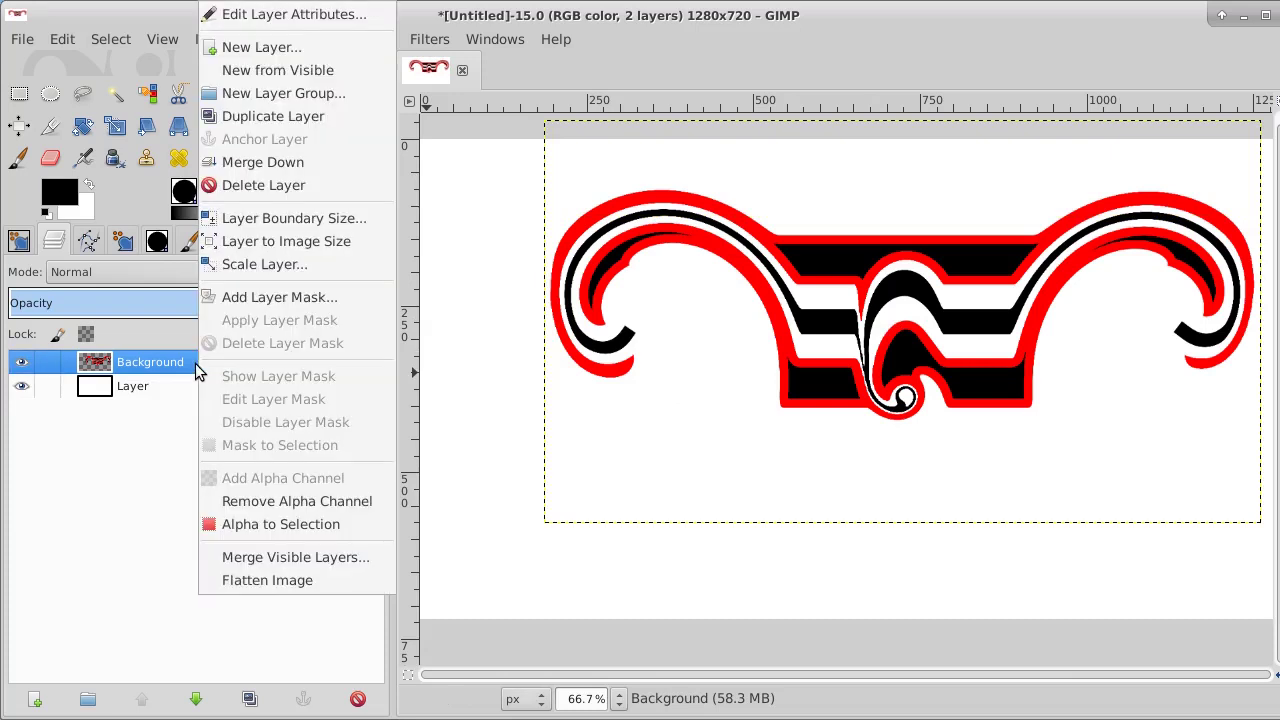
click(325, 242)
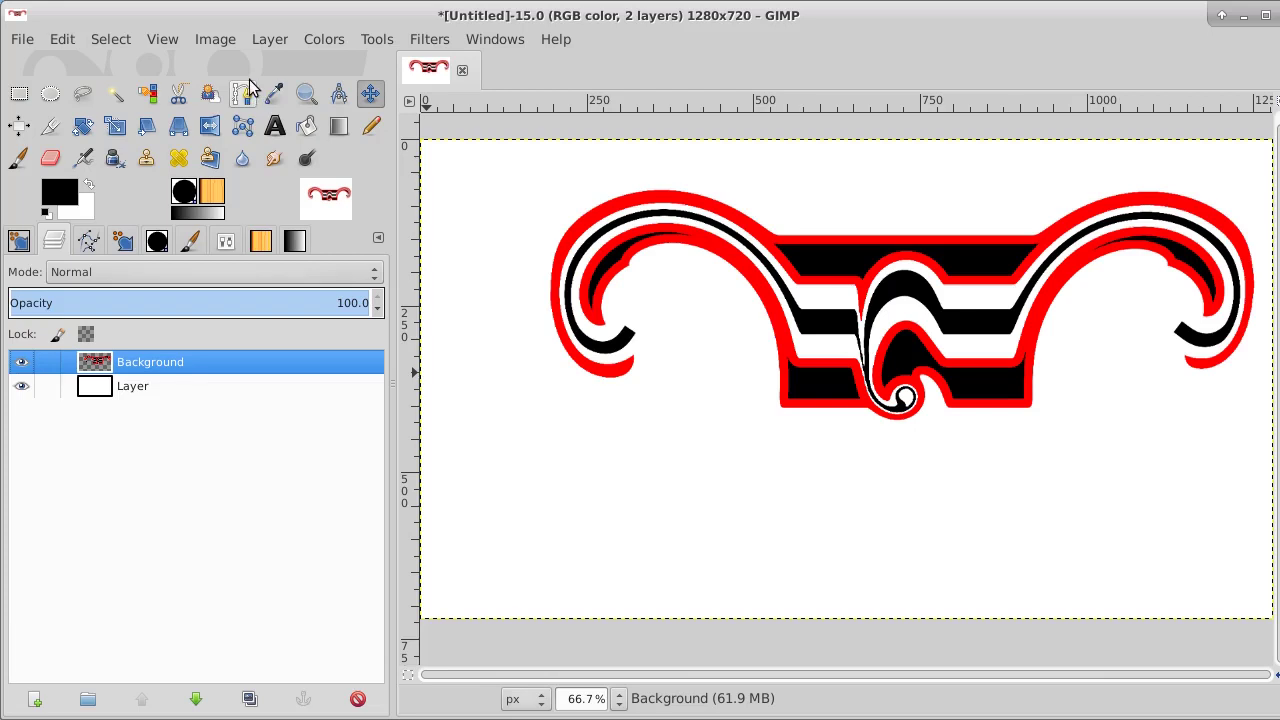
Step: Select all the red areas by color and fill them with black on a new transparent layer directly beneath the Background layer
click(150, 94)
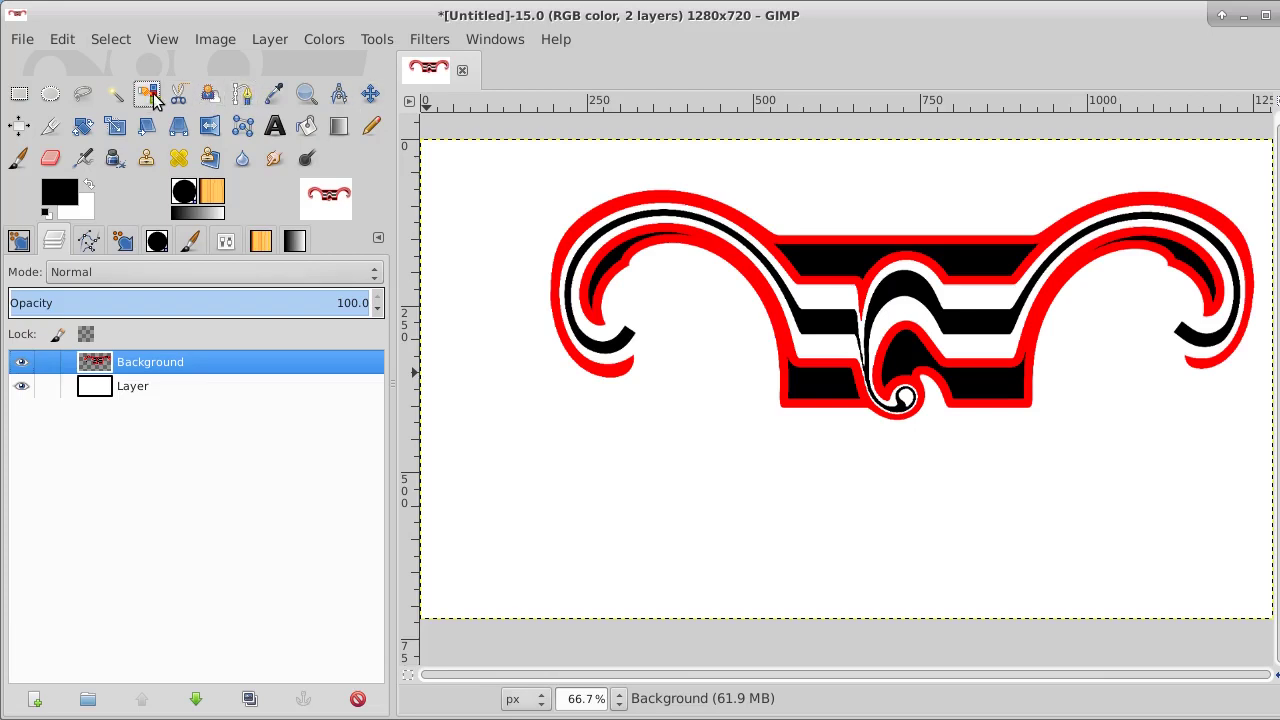
click(755, 233)
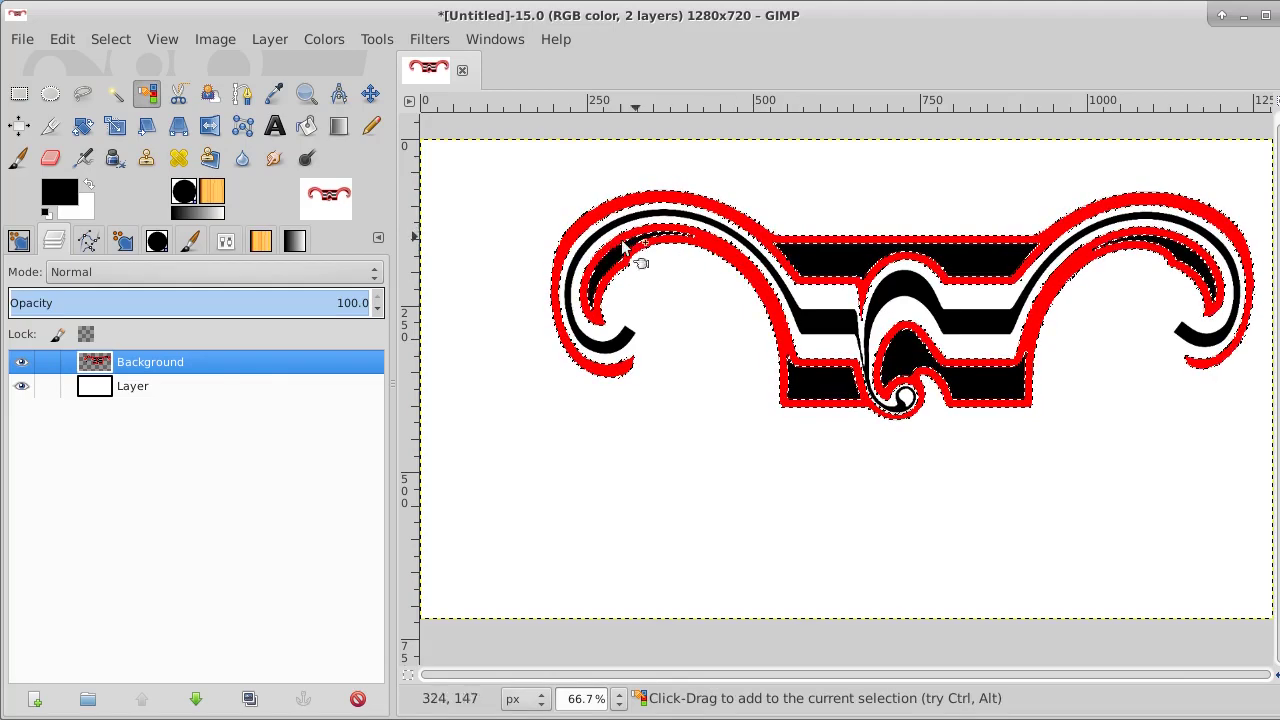
click(172, 386)
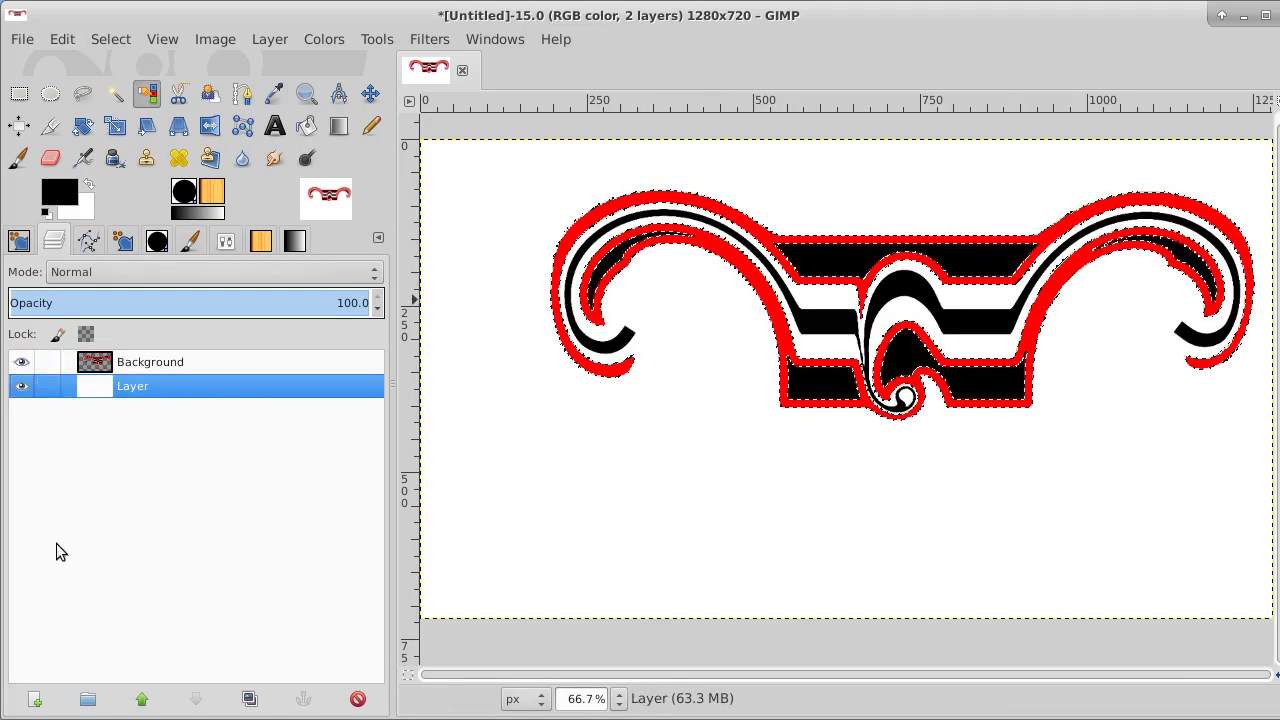
click(34, 699)
key(Return)
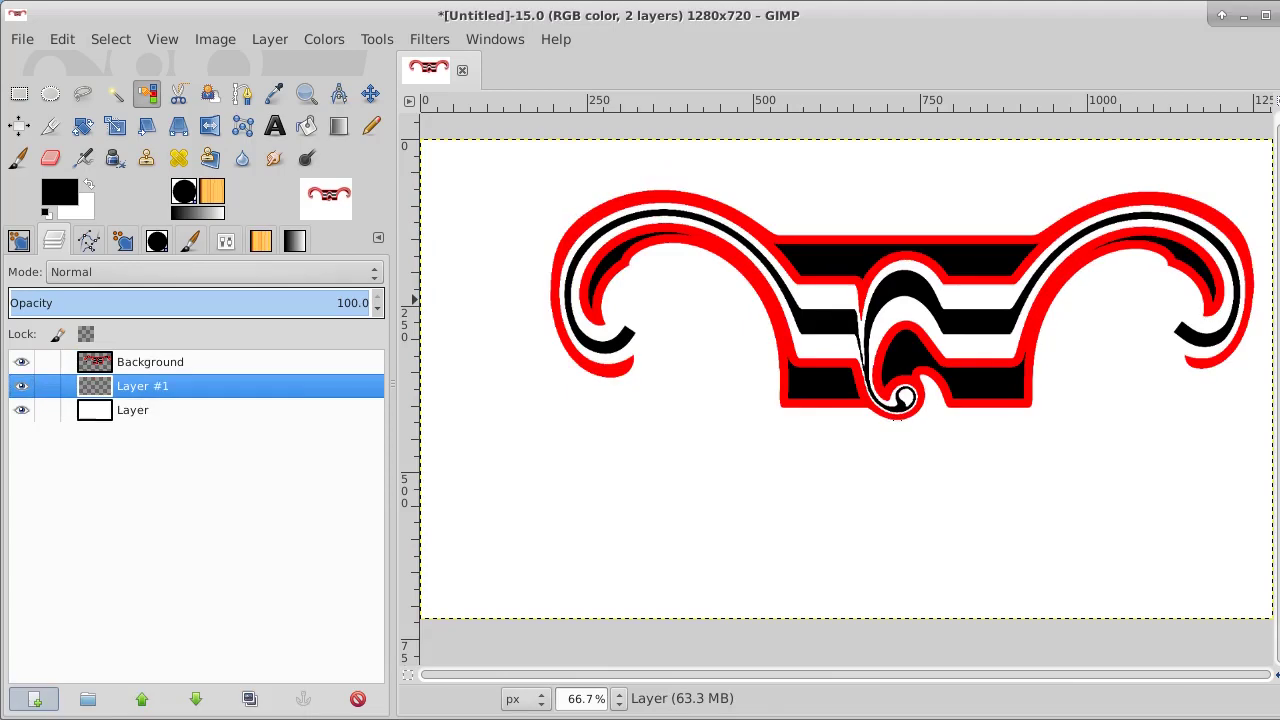
click(307, 125)
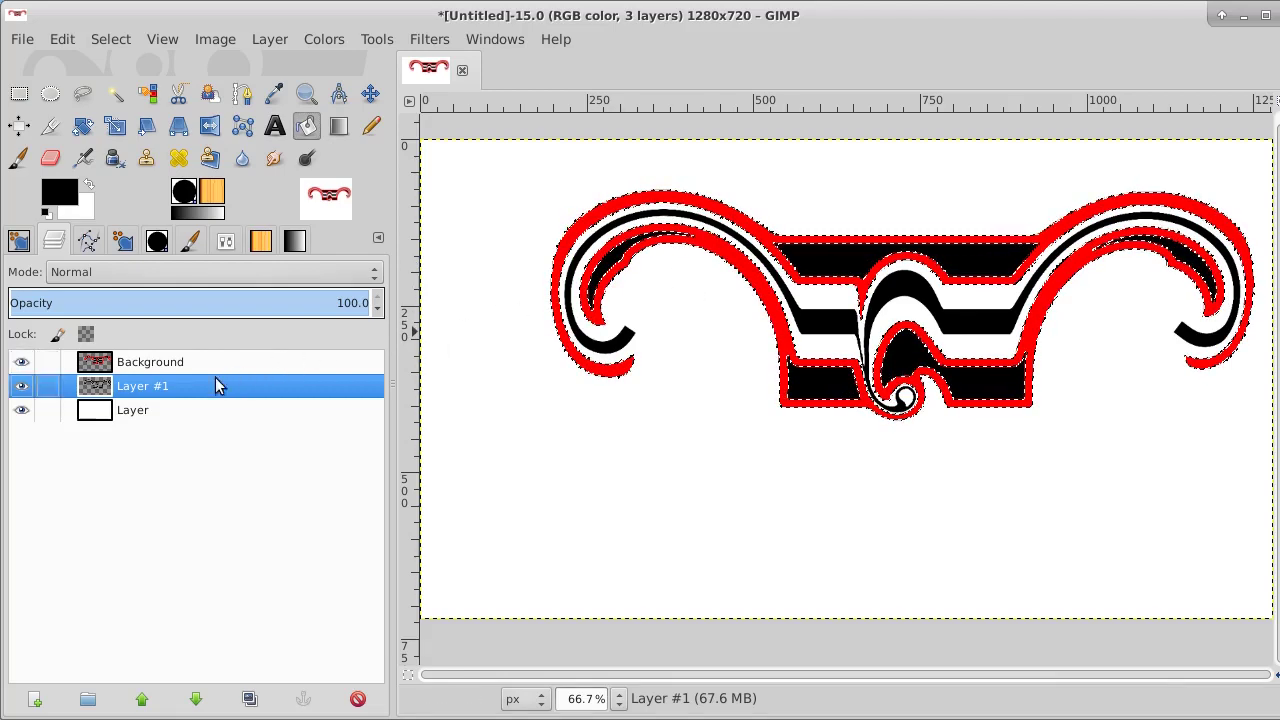
Step: Clear the selection and toggle the Background layer's visibility to check the black copy, leaving the Background layer shown
click(22, 363)
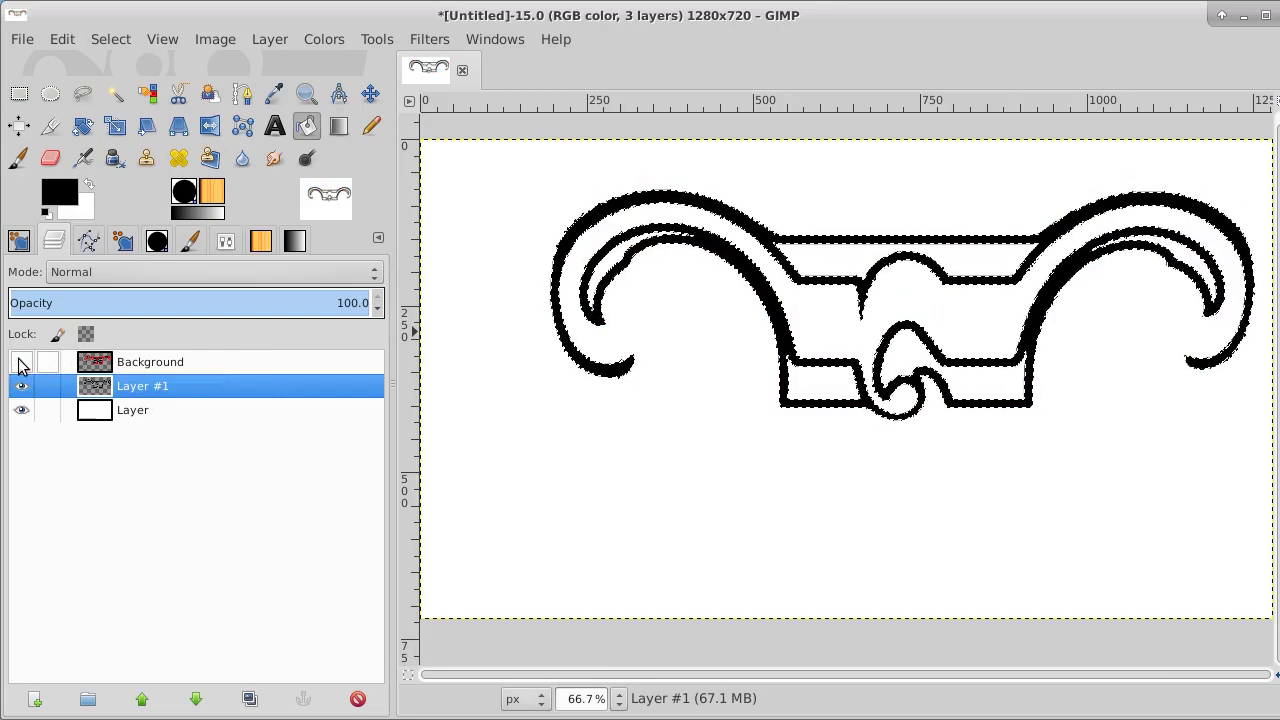
click(110, 39)
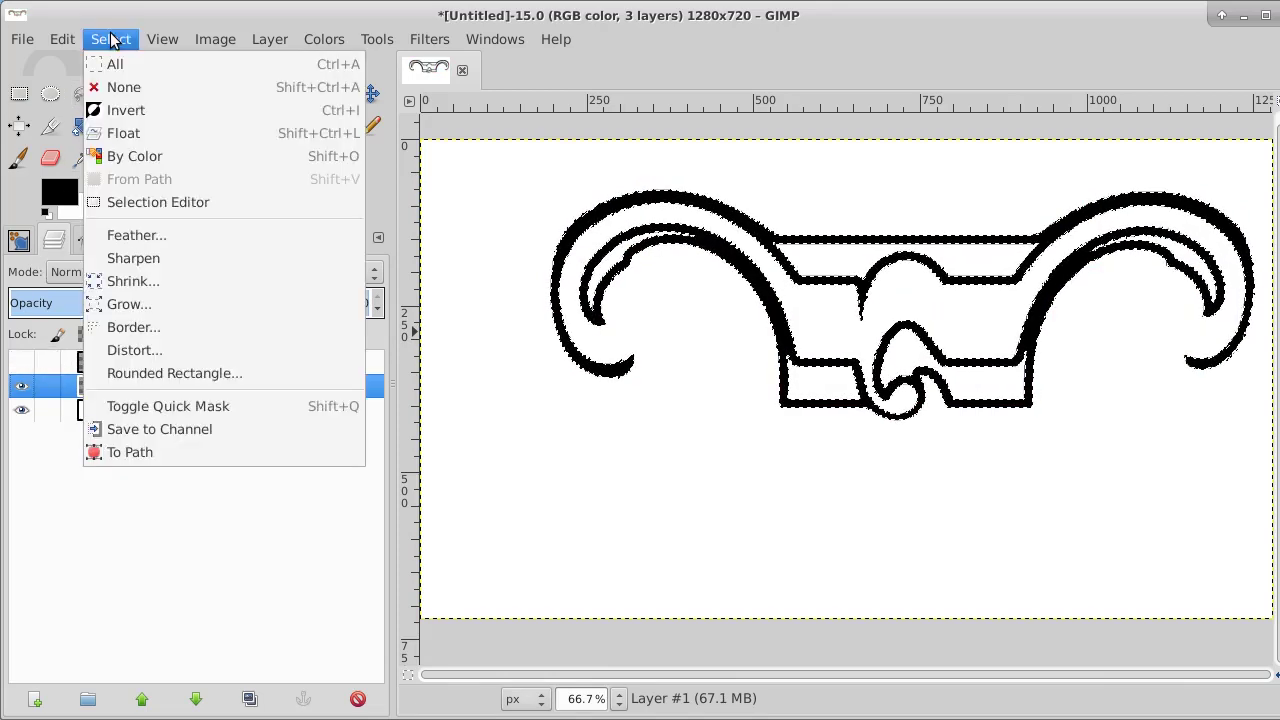
click(116, 88)
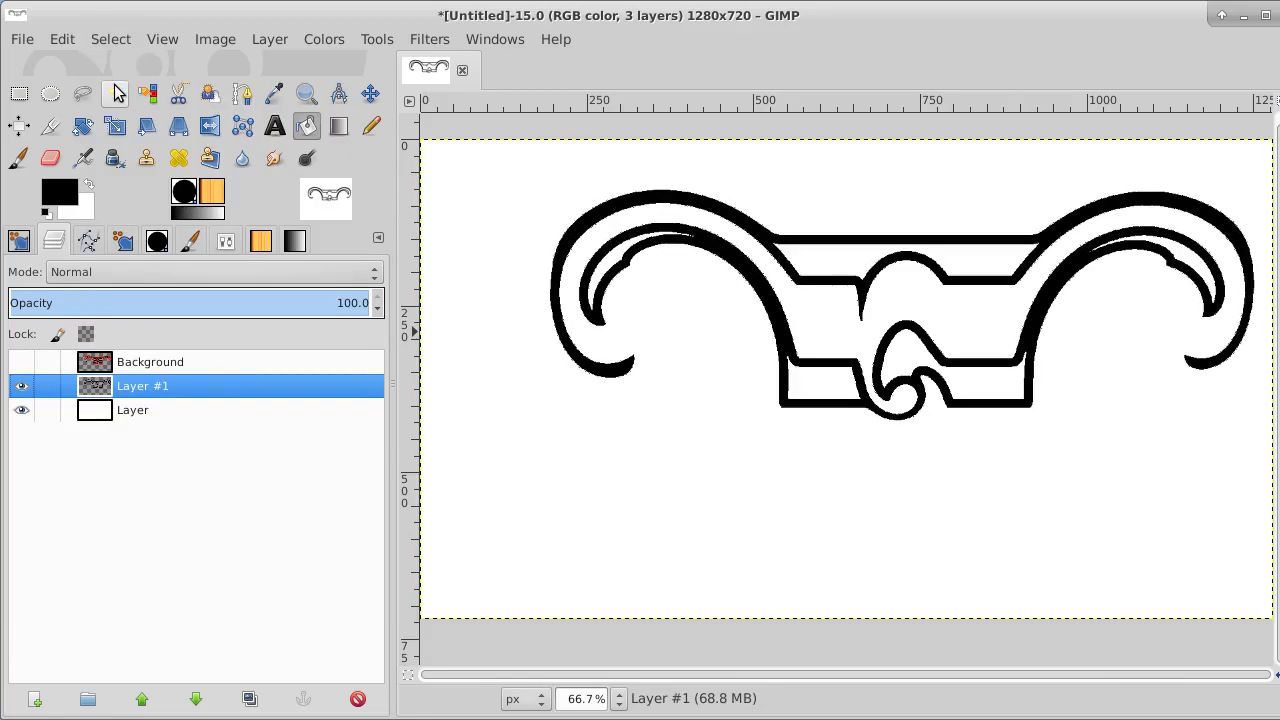
click(22, 363)
click(22, 363)
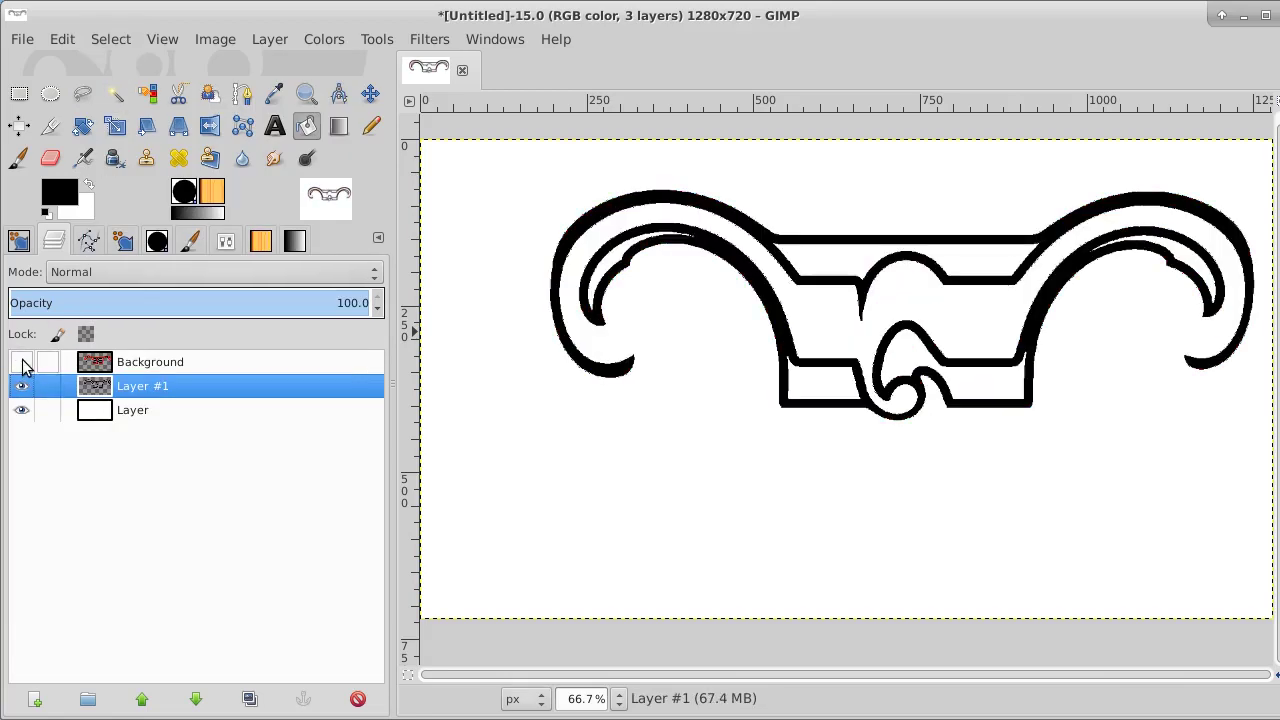
click(22, 363)
click(22, 363)
click(22, 363)
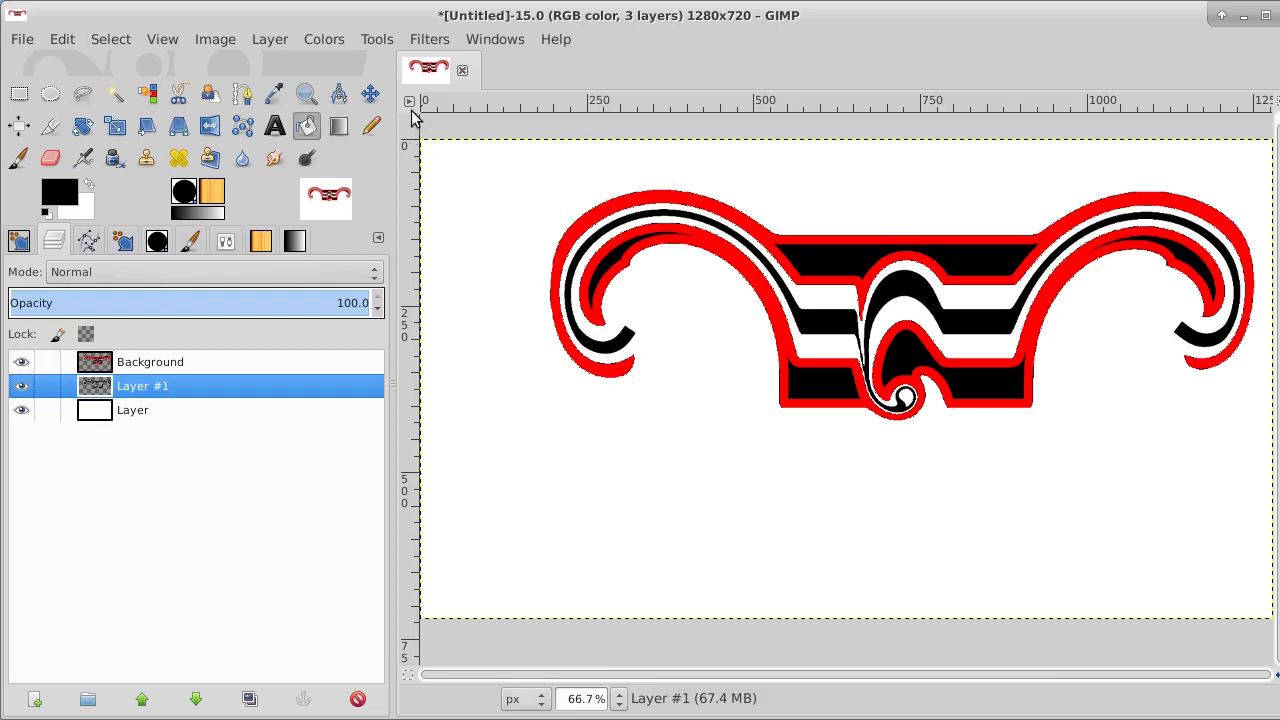
Step: Nudge the black copy on Layer #1 about 24 px down and to the left to offset it as a shadow
click(370, 93)
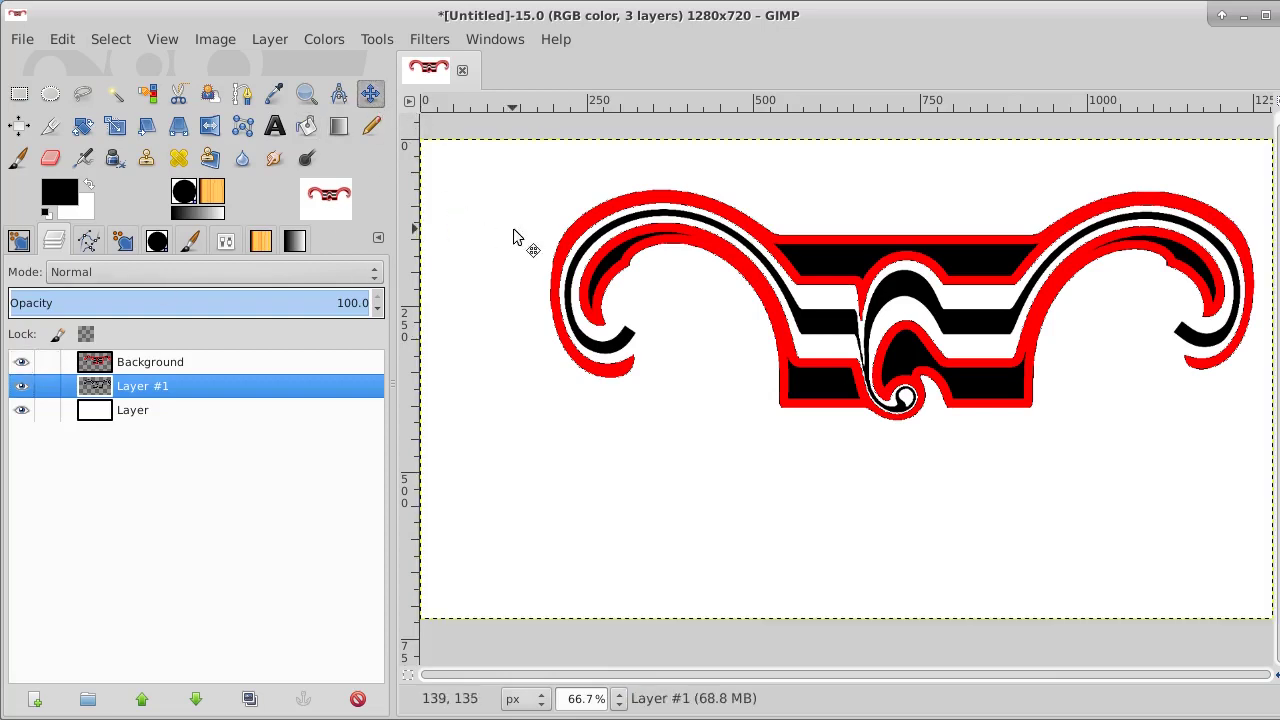
key(Down)
key(Down)
key(Down)
key(Down)
key(Down)
key(Down)
key(Down)
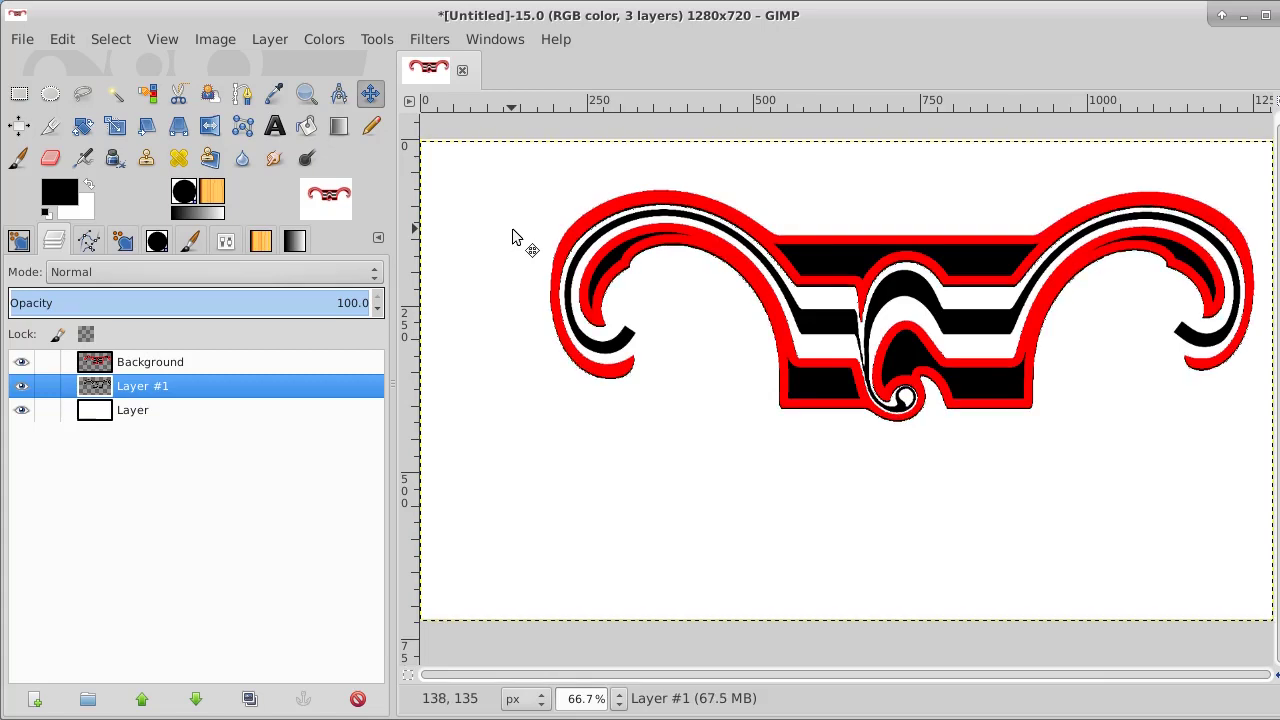
key(Left)
key(Left)
key(Left)
key(Left)
key(Left)
key(Left)
key(Left)
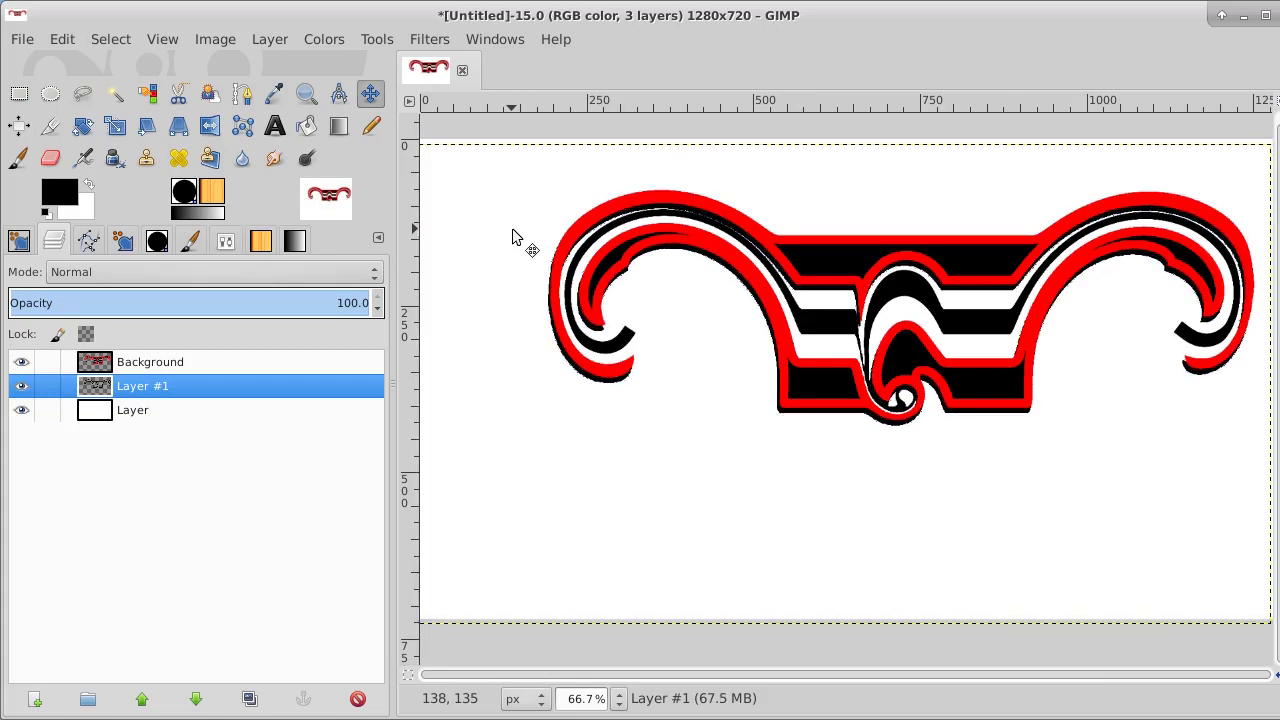
key(Left)
key(Left)
key(Left)
key(Left)
key(Left)
key(Left)
key(Down)
key(Down)
key(Down)
key(Down)
key(Down)
key(Down)
key(Down)
key(Down)
key(Down)
key(Down)
key(Down)
key(Down)
key(Down)
key(Down)
key(Left)
key(Left)
key(Left)
key(Left)
key(Left)
key(Left)
key(Left)
key(Left)
key(Left)
key(Left)
key(Left)
key(Left)
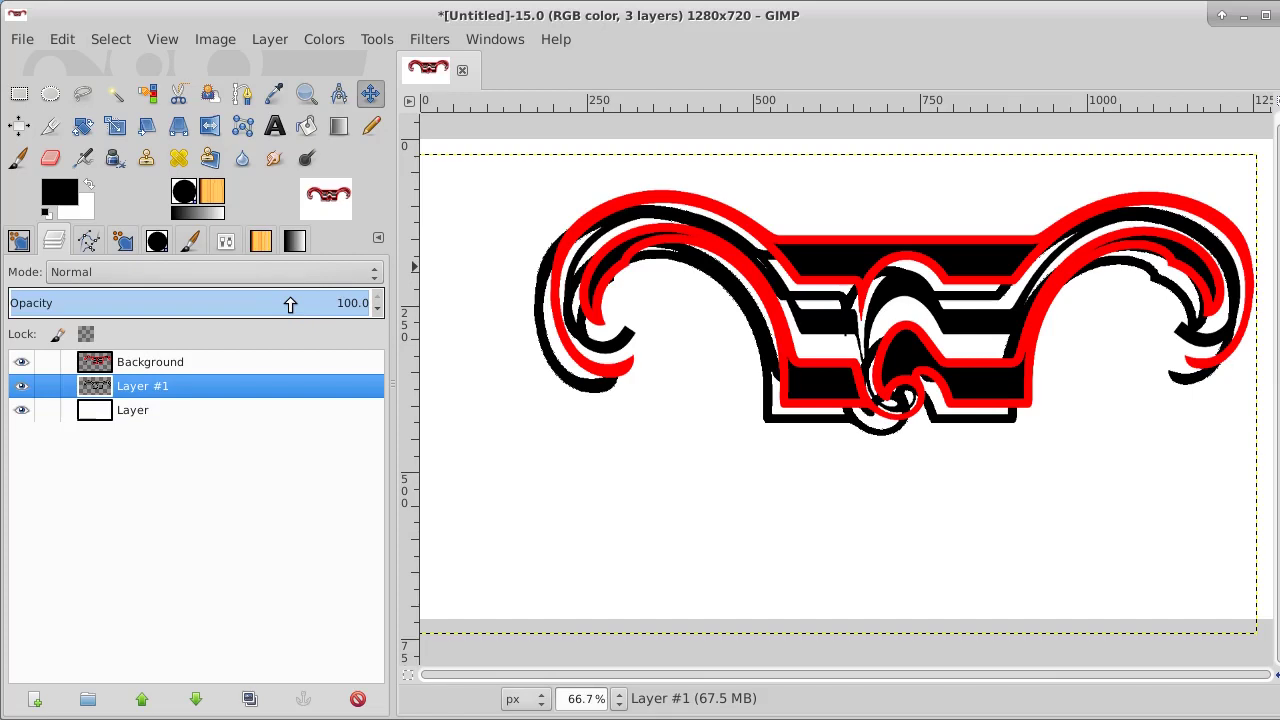
Step: Lower the opacity of the shadow layer, Layer #1, to 19.3
click(290, 303)
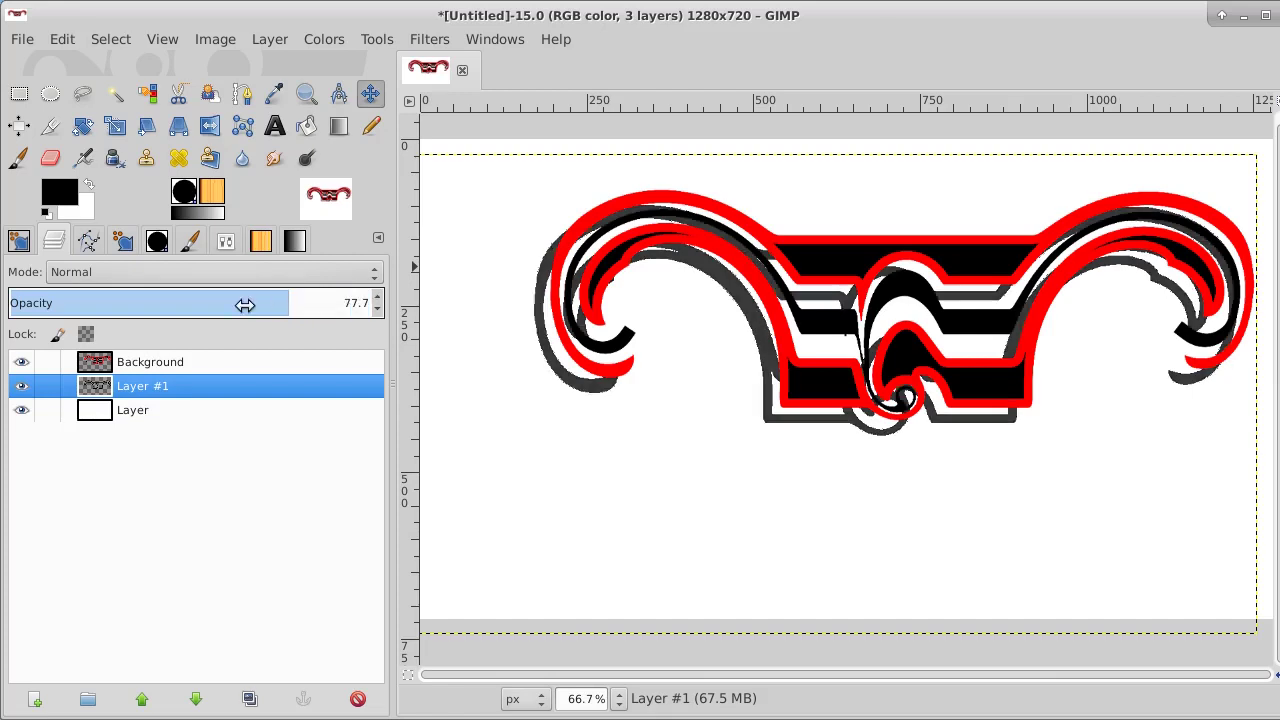
click(191, 303)
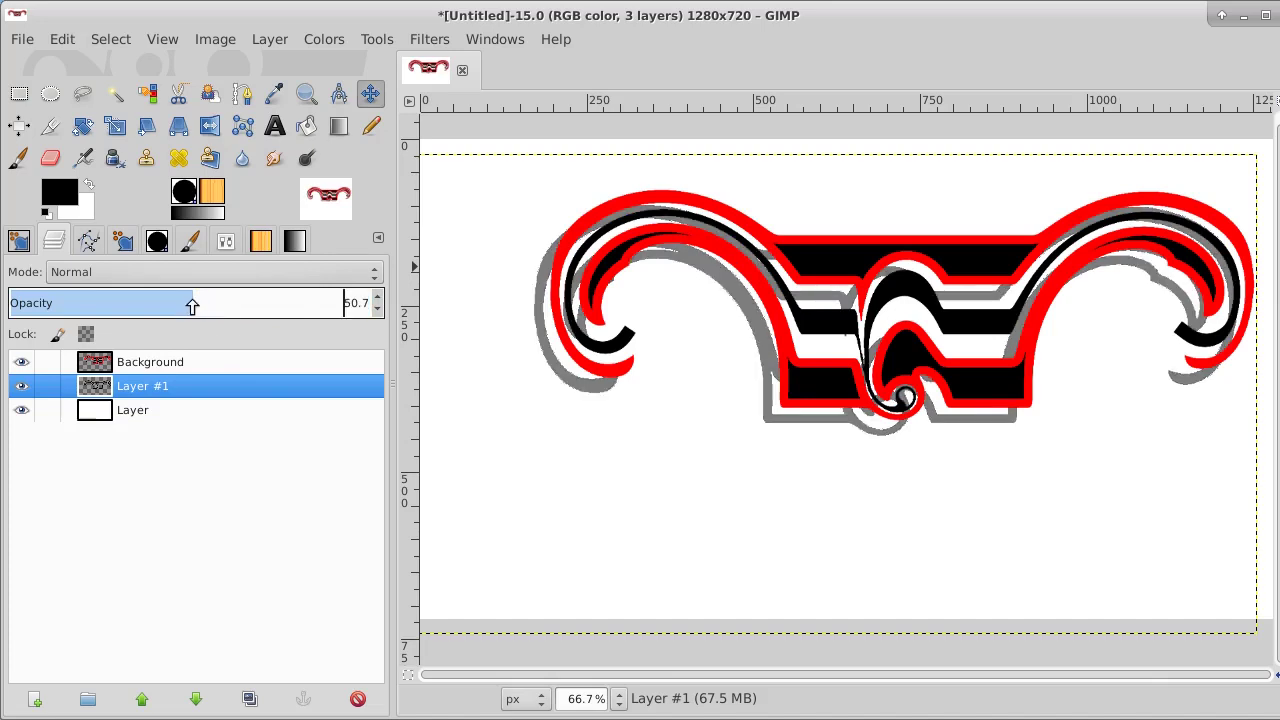
click(153, 303)
click(86, 303)
click(81, 303)
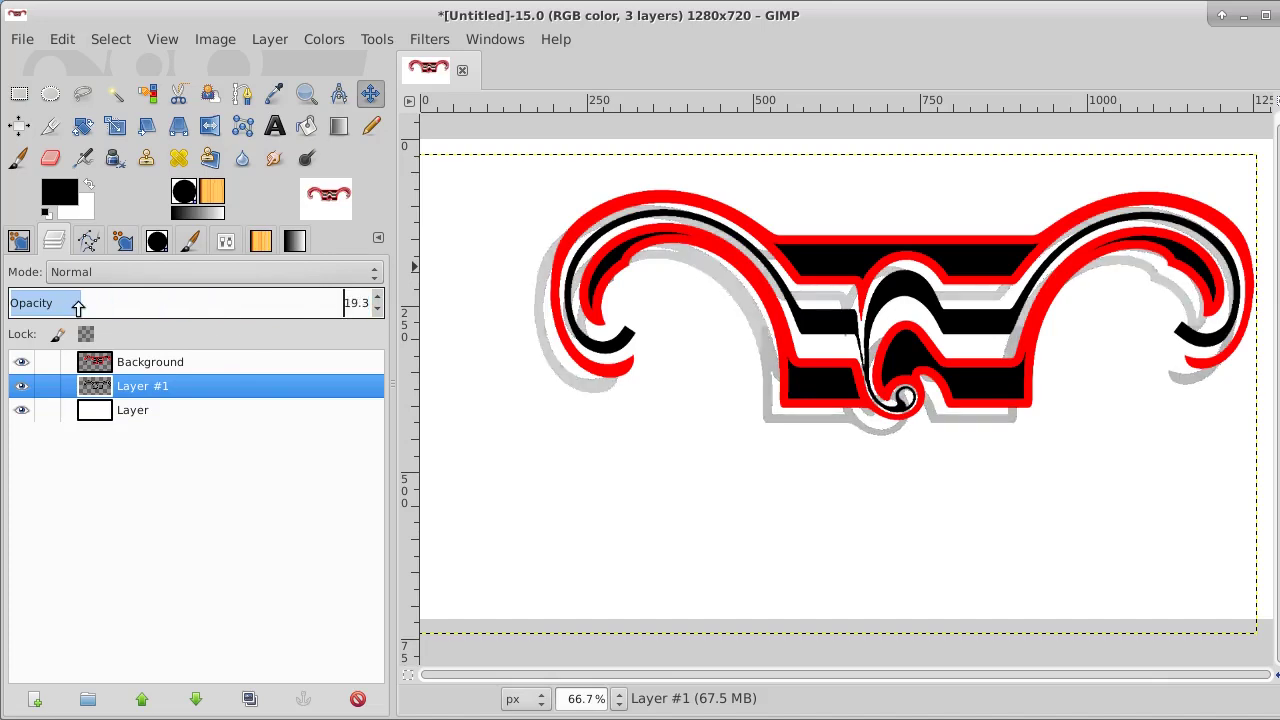
Step: Lower the opacity of Layer #1 to 12.9 and shift the shadow about 10 px up and to the right
click(55, 303)
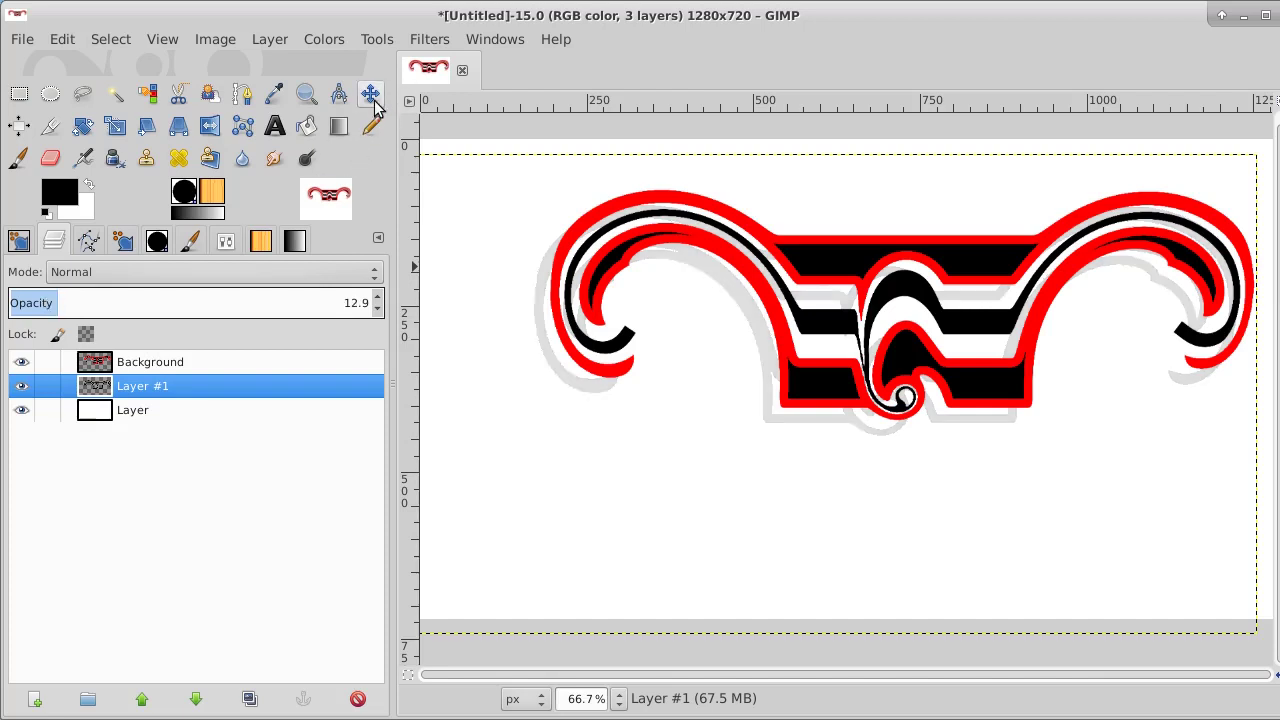
drag(480, 277, 487, 270)
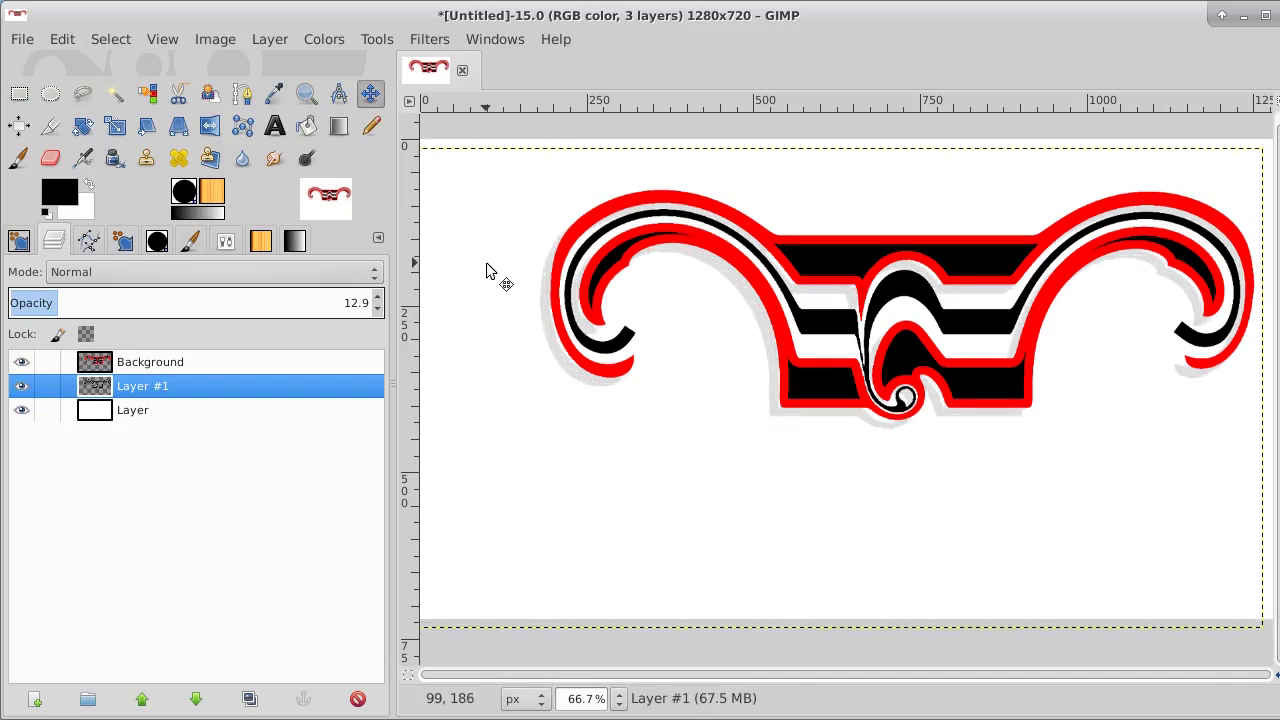
Step: Fit the boundary of the shadow layer, Layer #1, to the image size
right_click(229, 393)
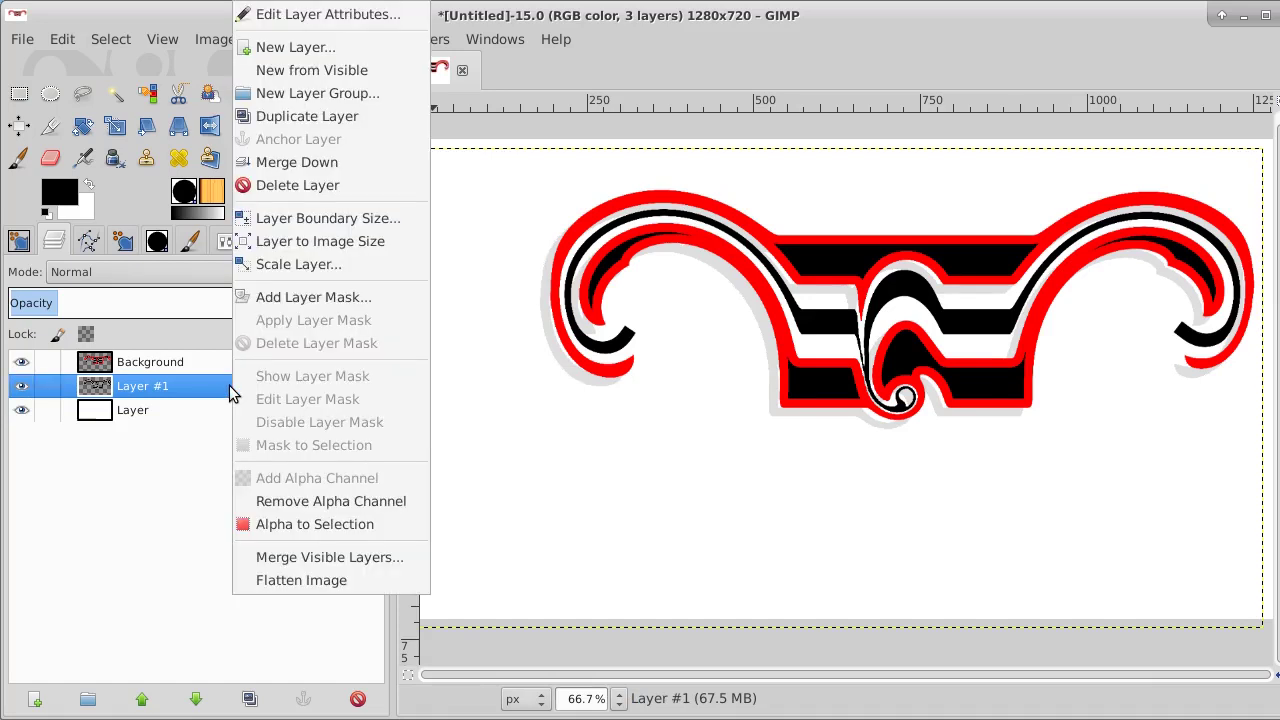
click(362, 242)
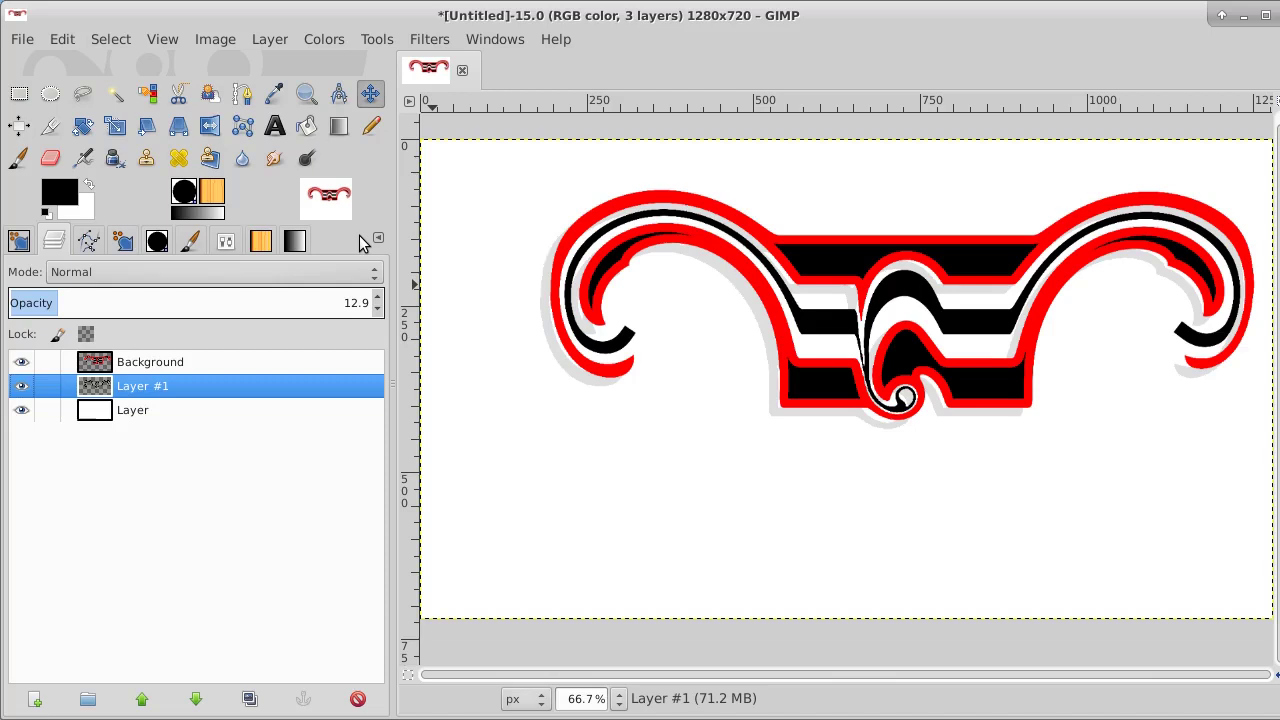
Step: On the white bottom layer, Layer, draw a rectangular selection of about 1164 × 533 px inside the image edges
click(177, 409)
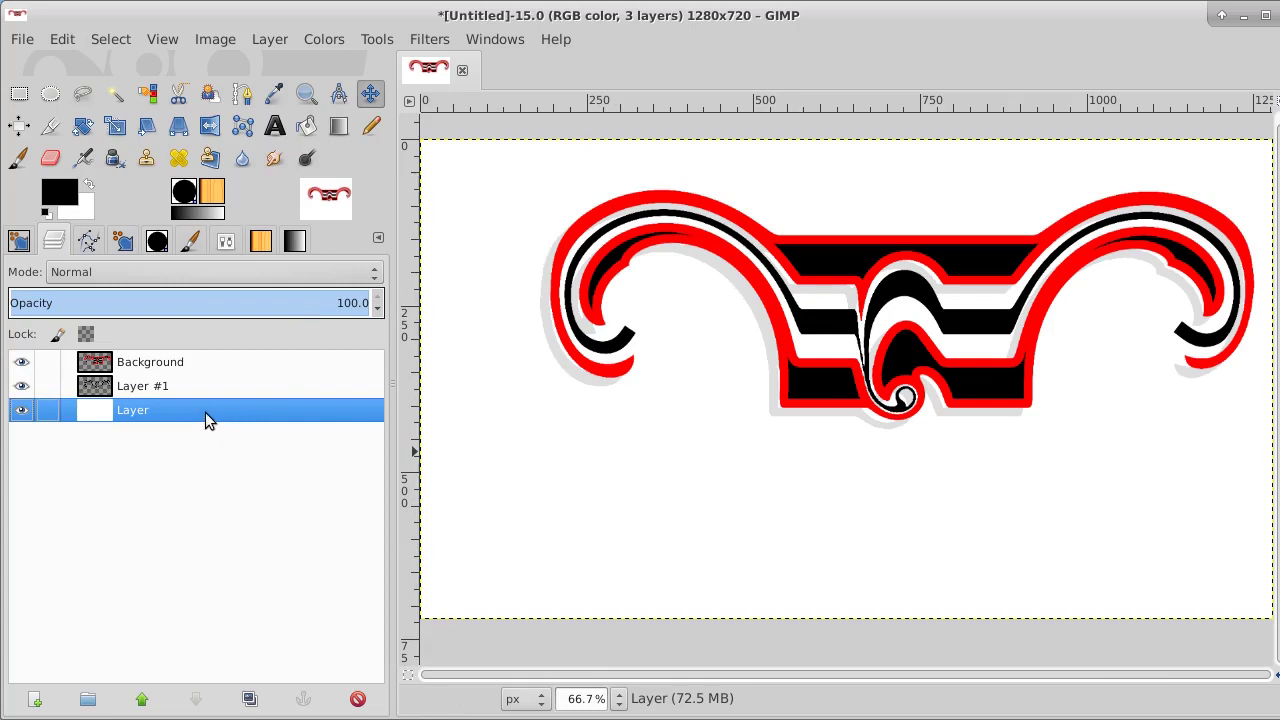
click(20, 97)
drag(457, 173, 1229, 523)
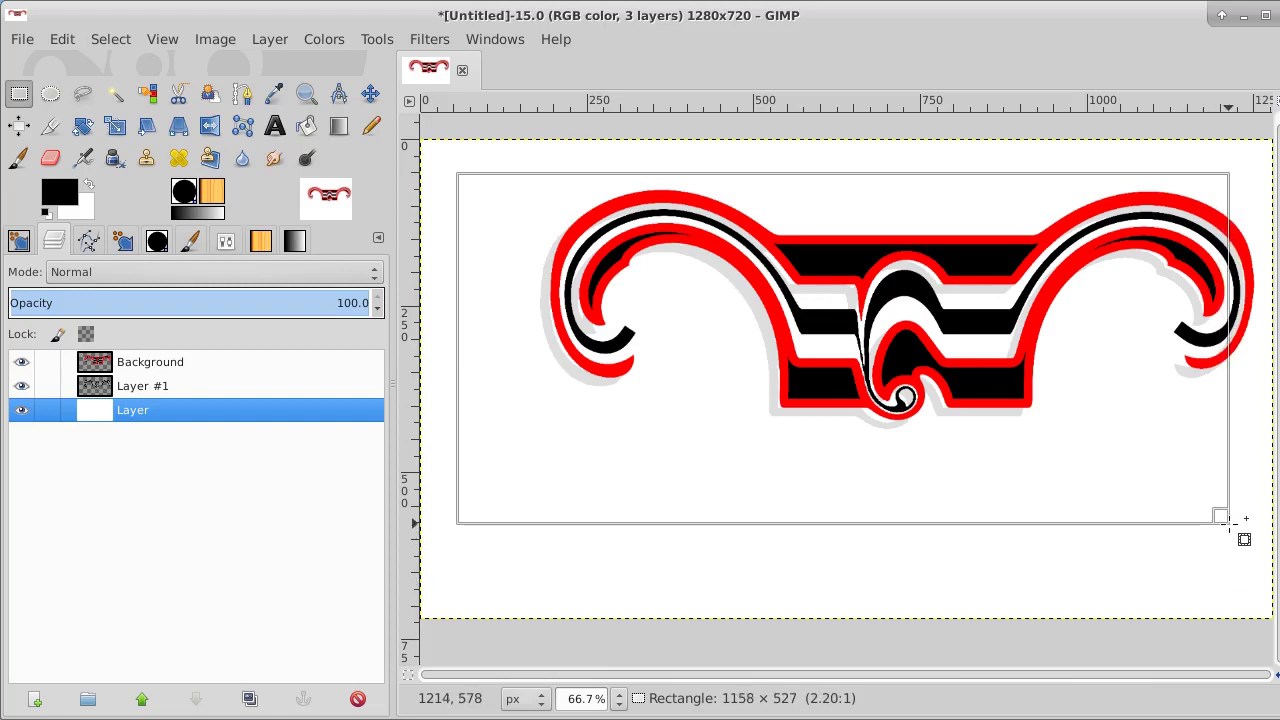
mouse_move(1229, 523)
mouse_down()
mouse_move(1232, 589)
mouse_move(1232, 524)
mouse_up()
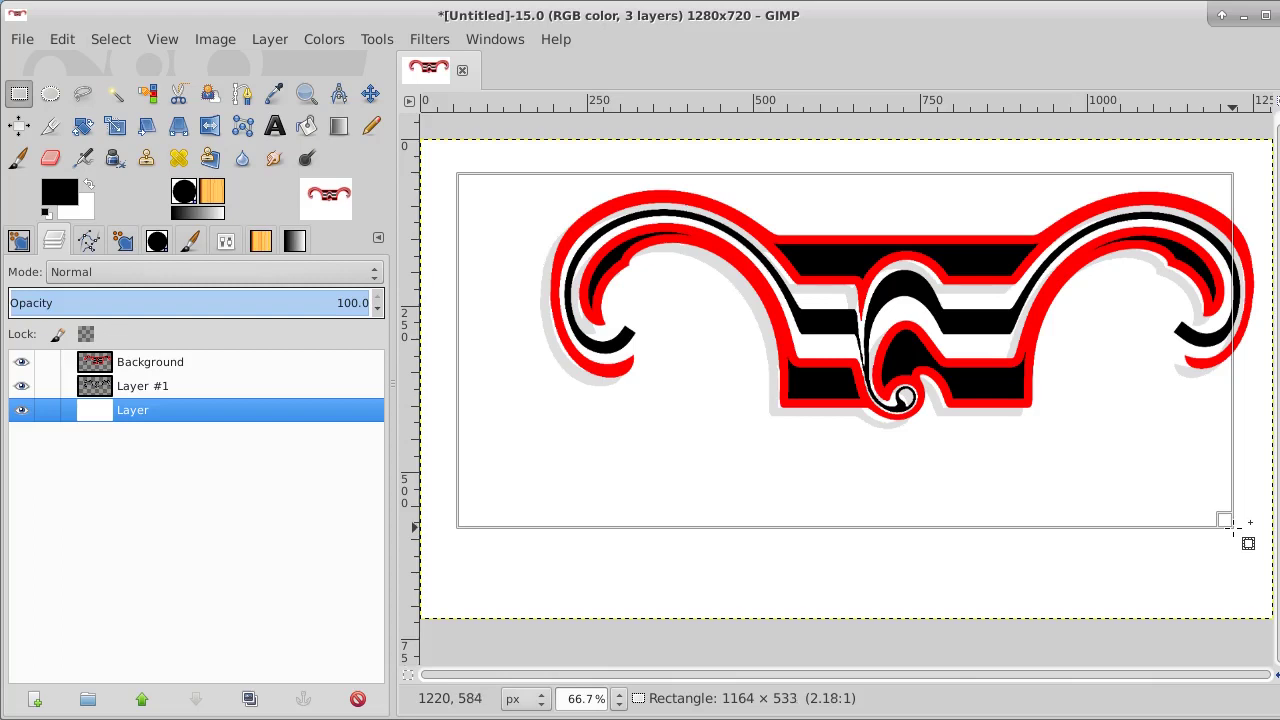
drag(1229, 524, 1229, 524)
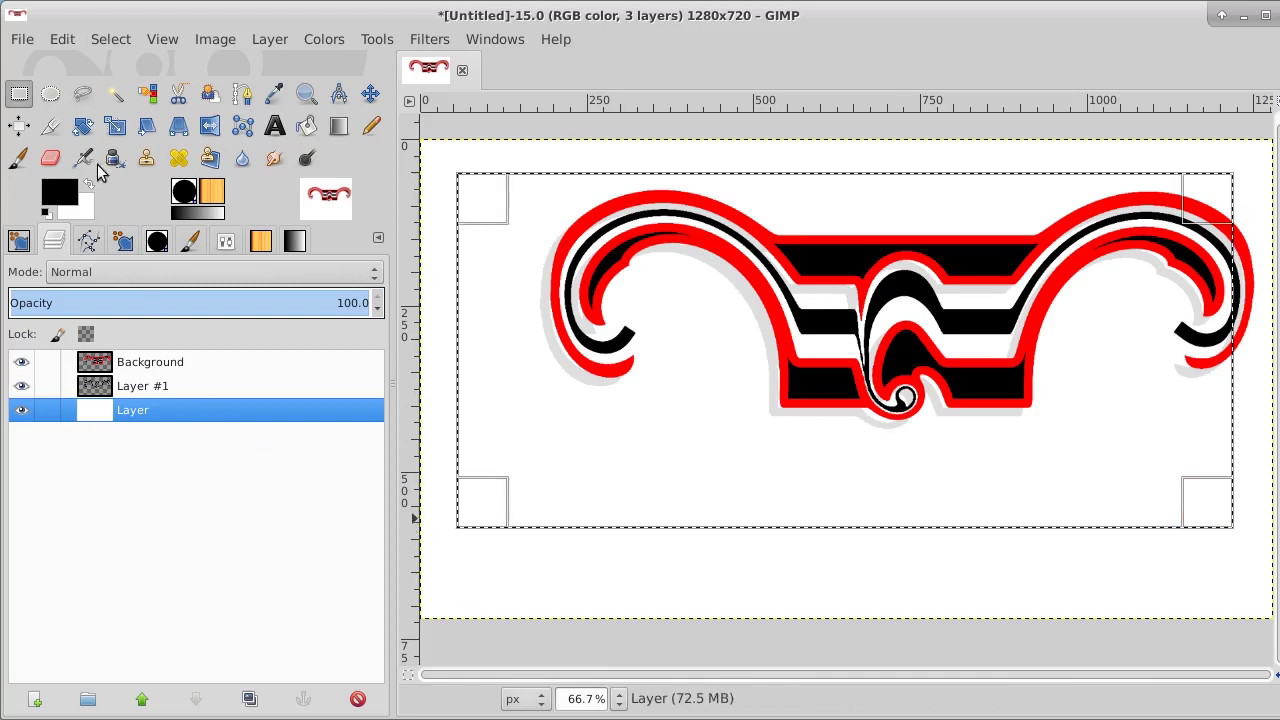
Step: Cut the selected rectangle out of the white layer, paste it into the selection and turn the floating selection into a new layer
click(66, 42)
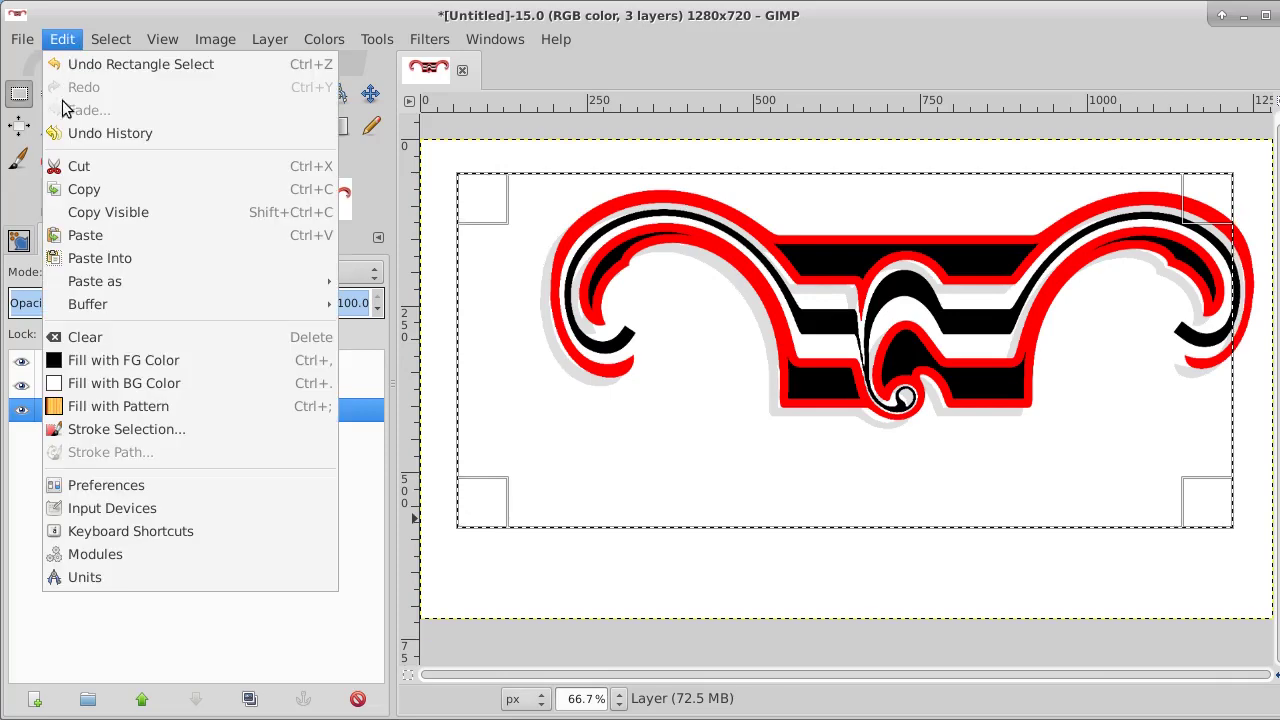
click(64, 165)
click(62, 40)
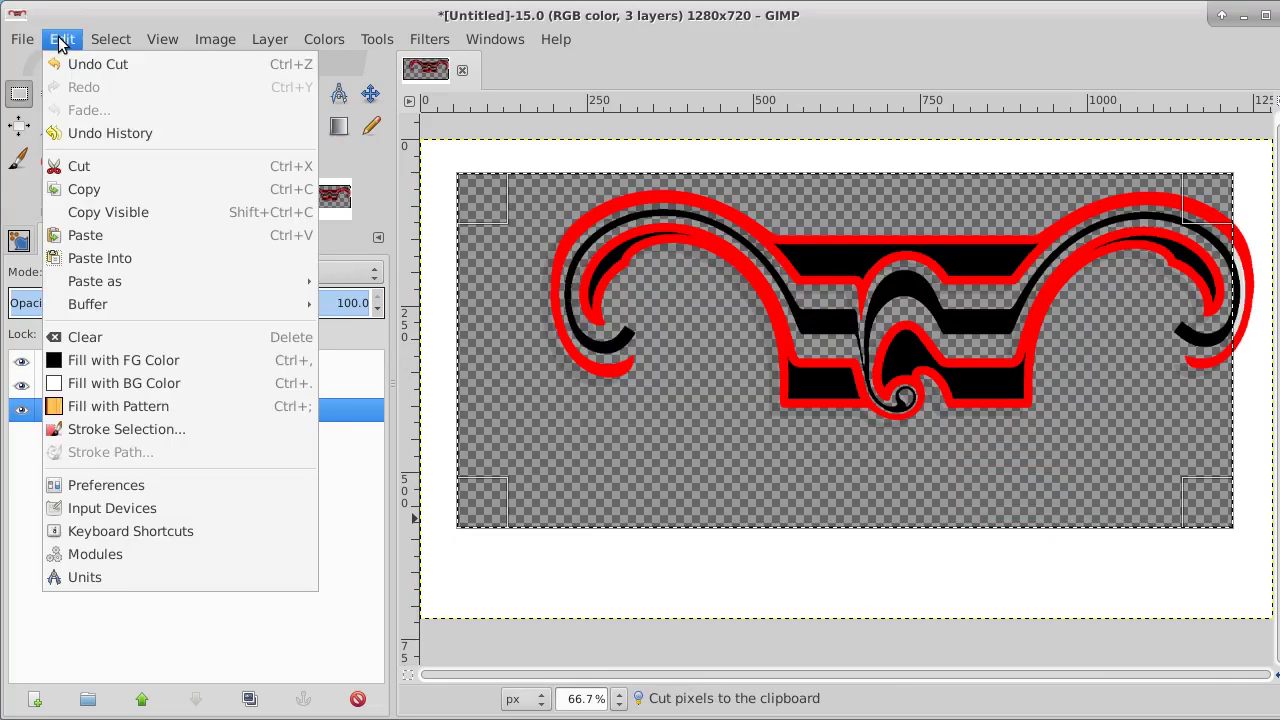
click(100, 258)
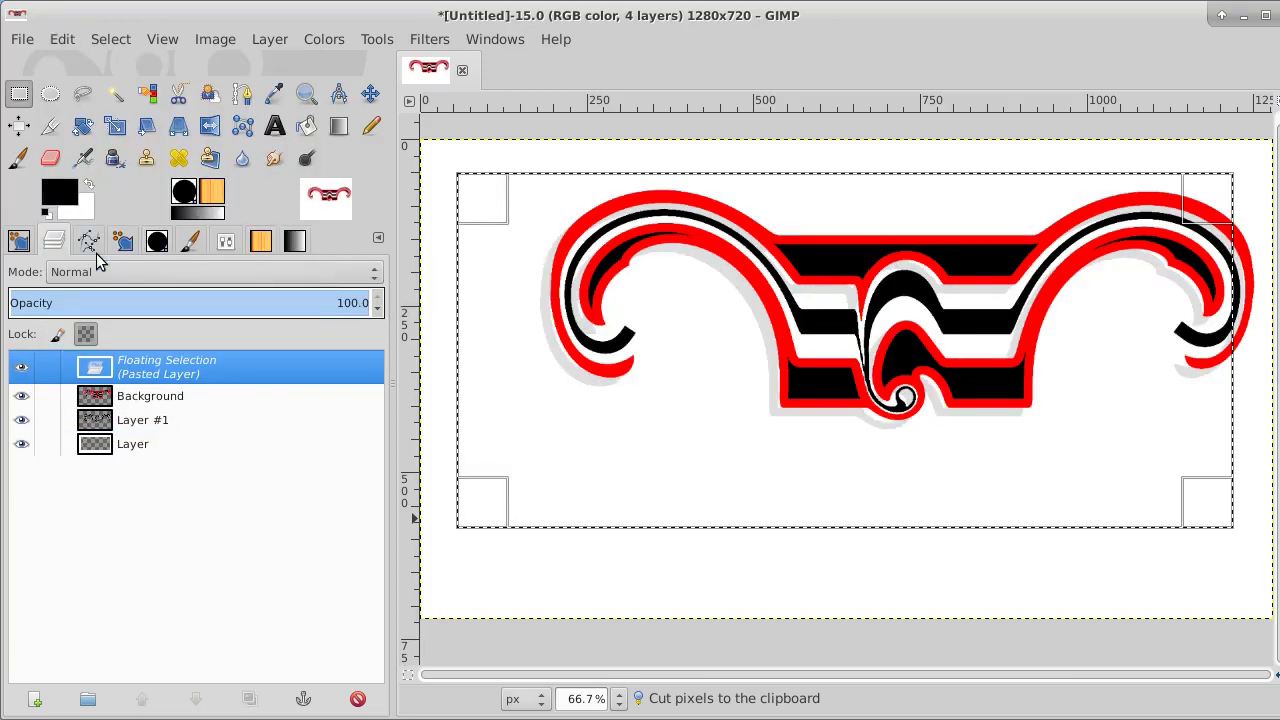
right_click(270, 362)
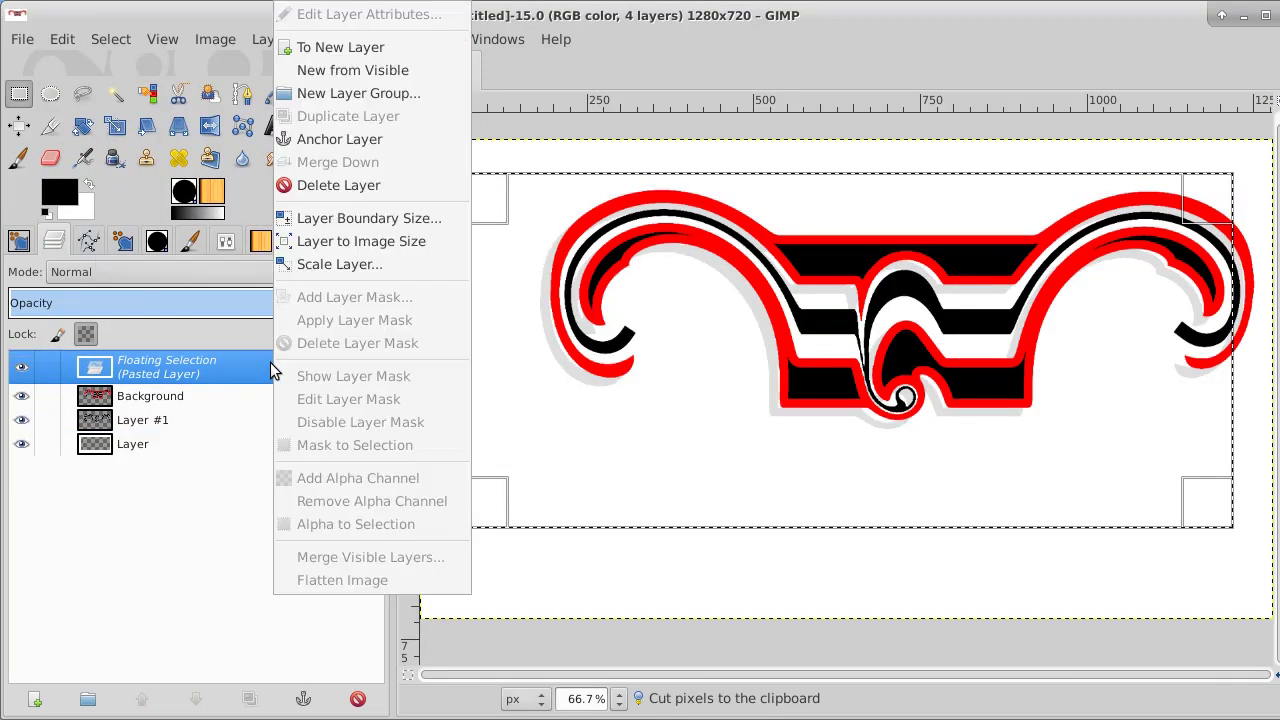
click(344, 48)
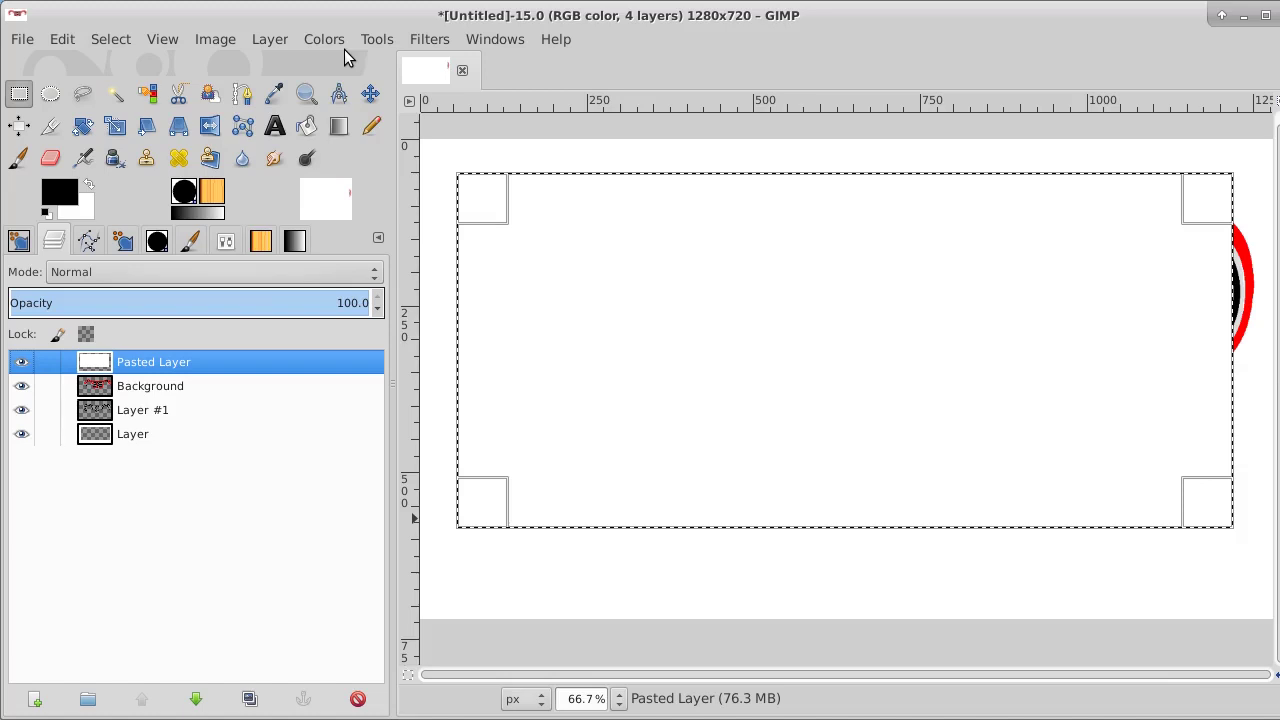
Step: Hide every layer except Pasted Layer and clear the selection
drag(26, 395, 26, 432)
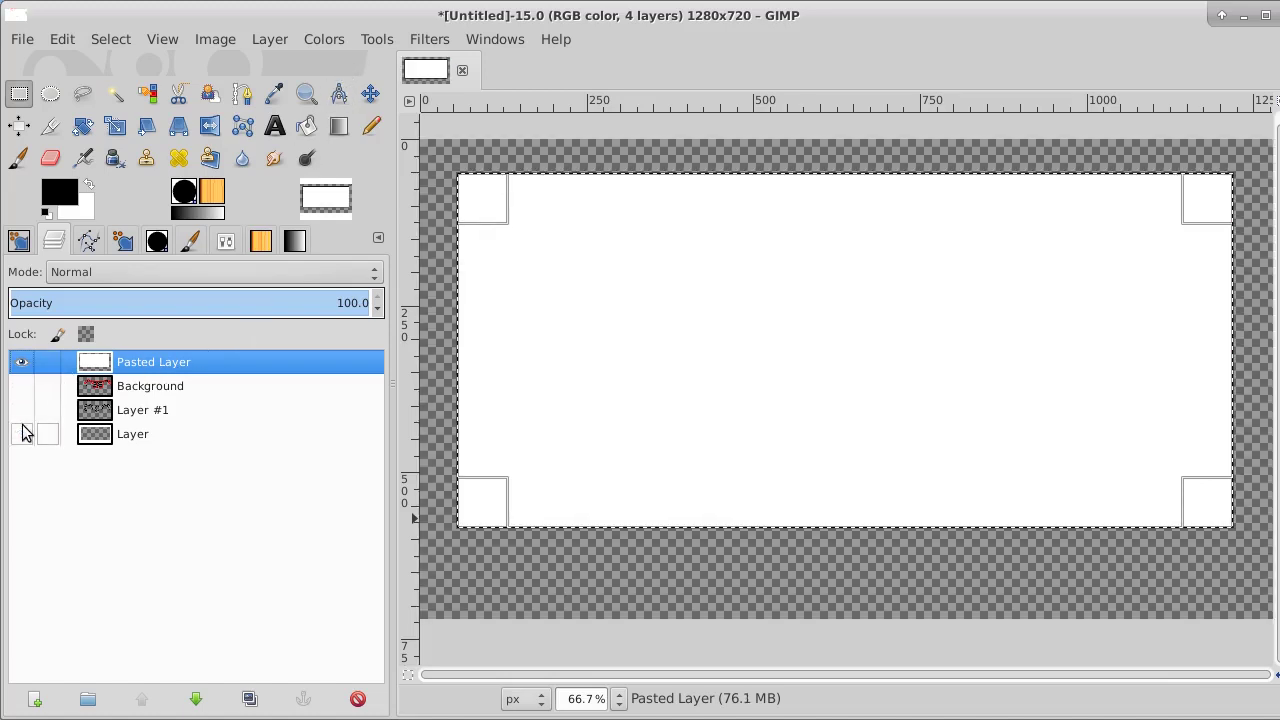
click(111, 40)
click(114, 86)
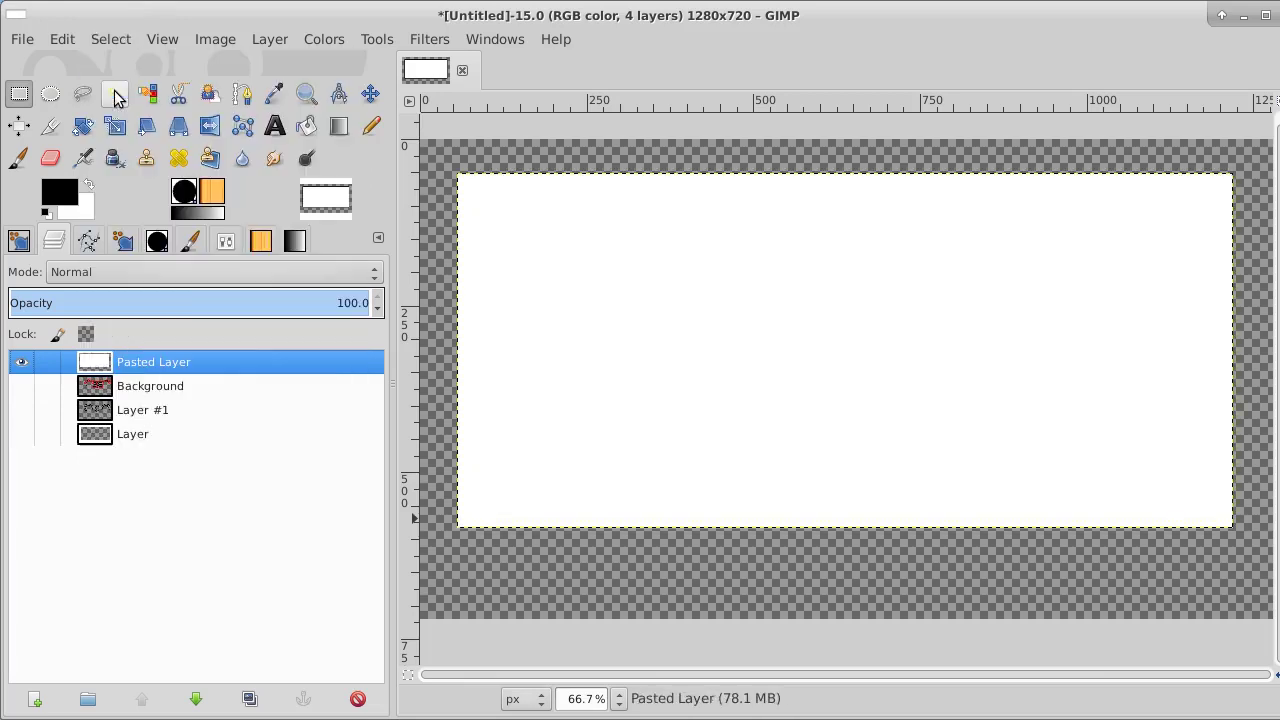
Step: Hide Pasted Layer, show the bottom layer, Layer, and move Pasted Layer down the stack to directly above it
click(22, 366)
click(22, 434)
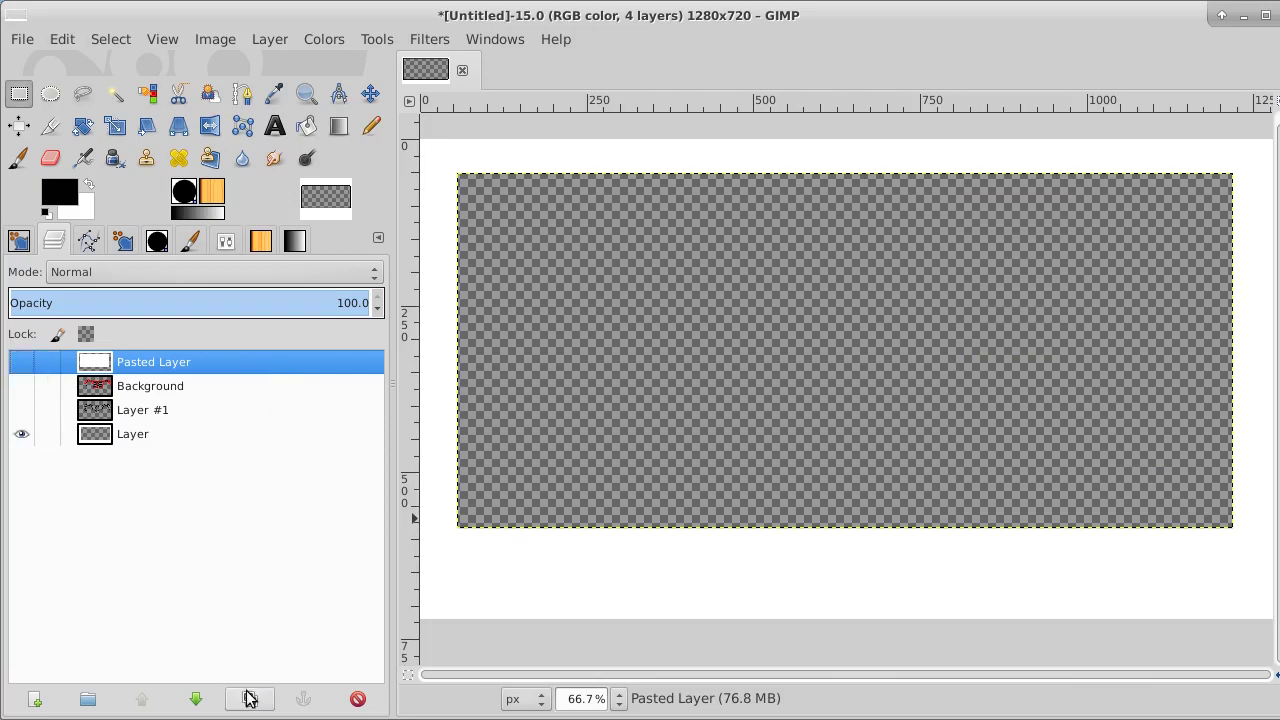
click(196, 699)
click(196, 699)
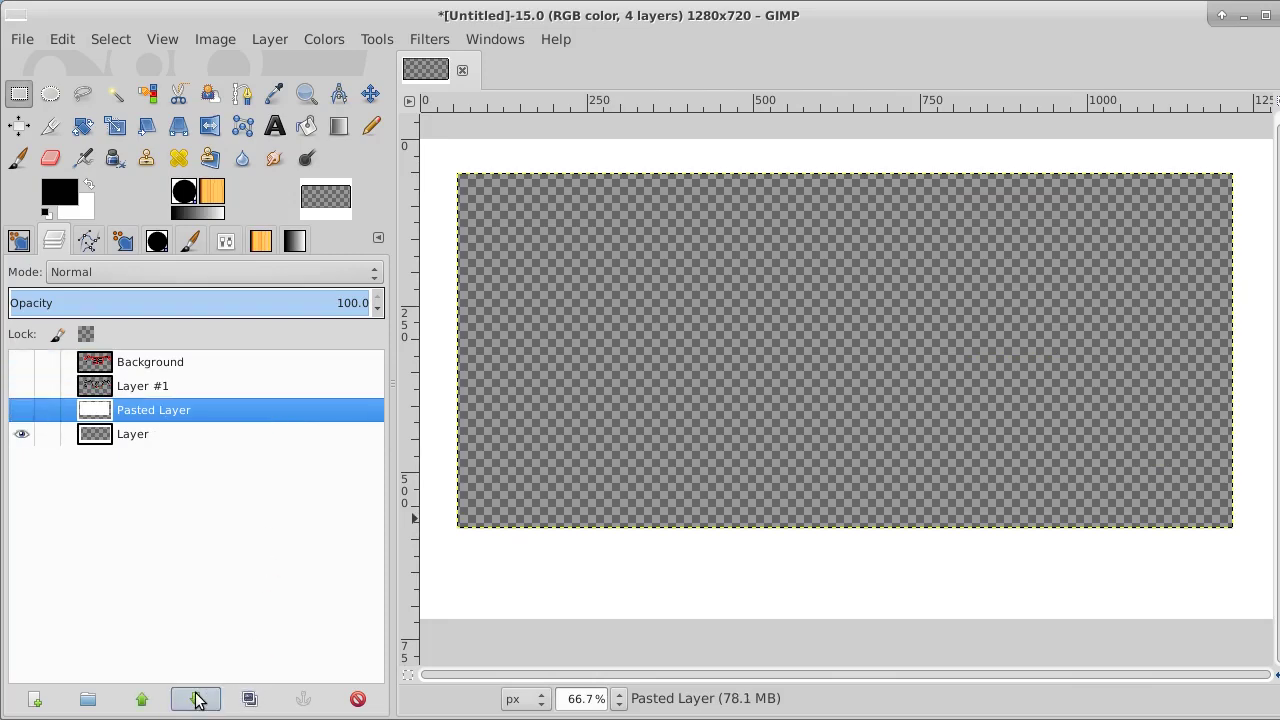
Step: Add a transparent 1280 × 720 px layer directly above Layer, and make Pasted Layer visible and active with Fuzzy Select ready
click(134, 442)
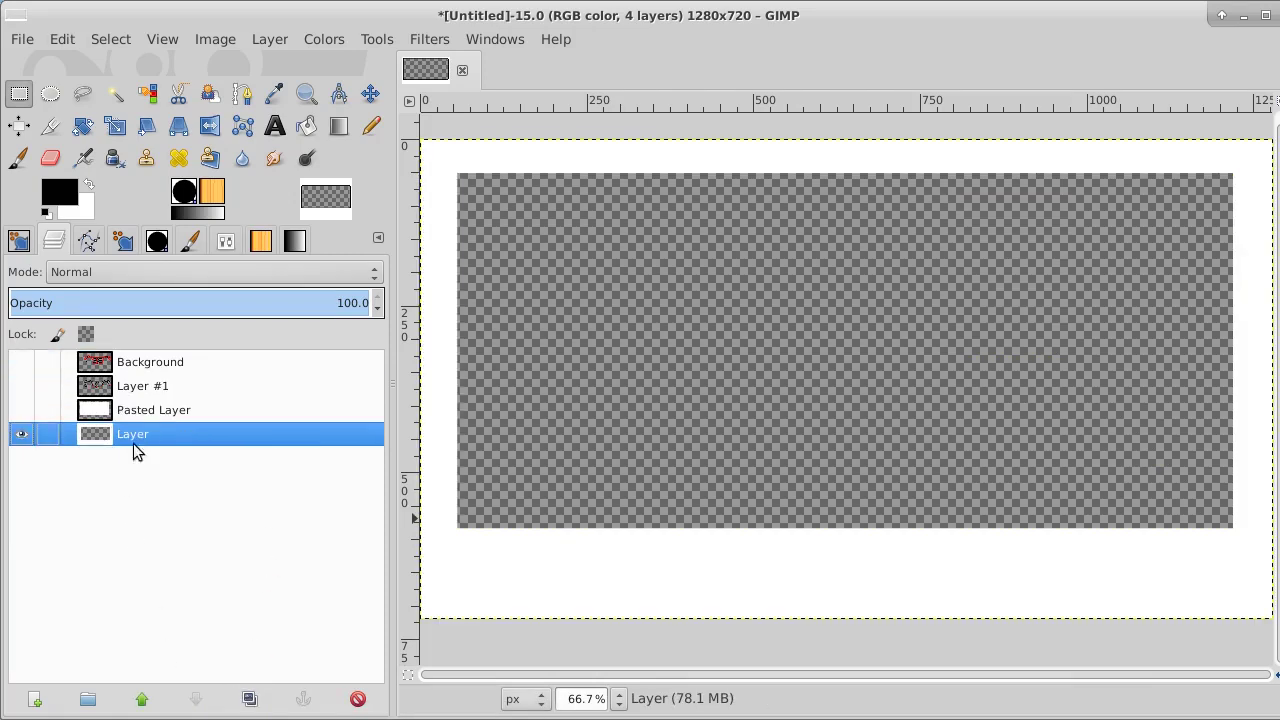
click(40, 694)
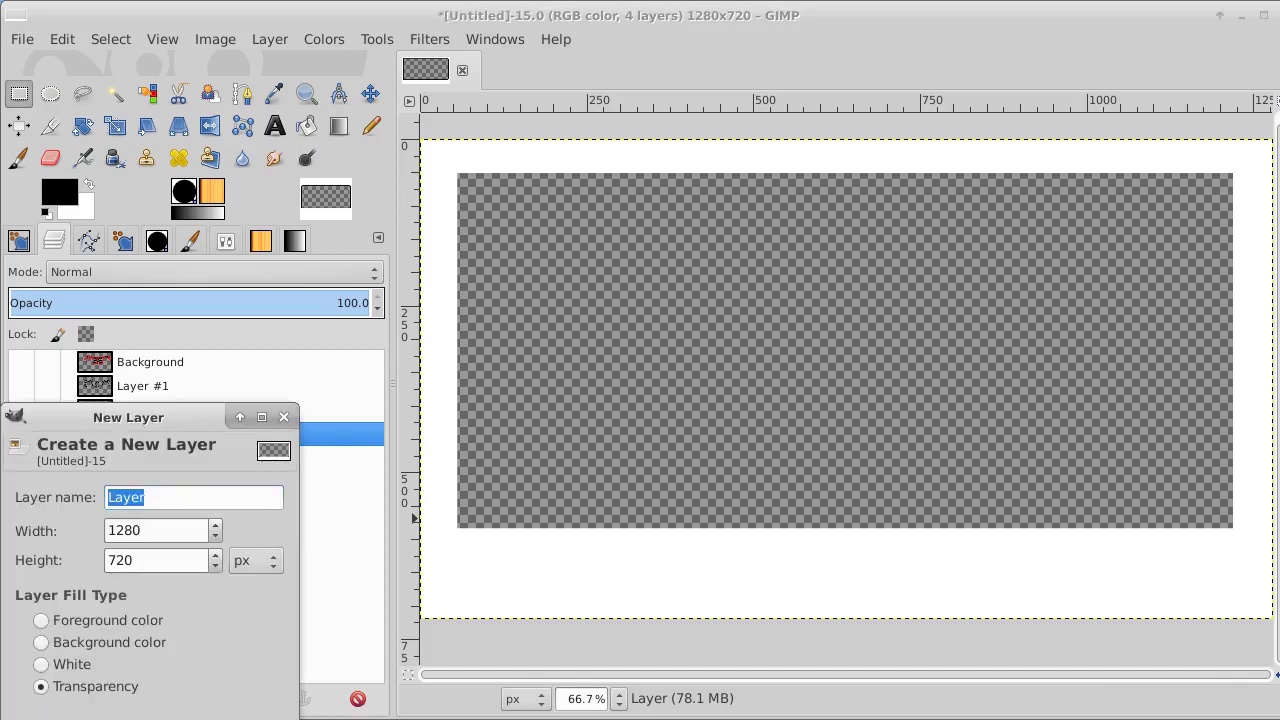
key(Return)
click(21, 410)
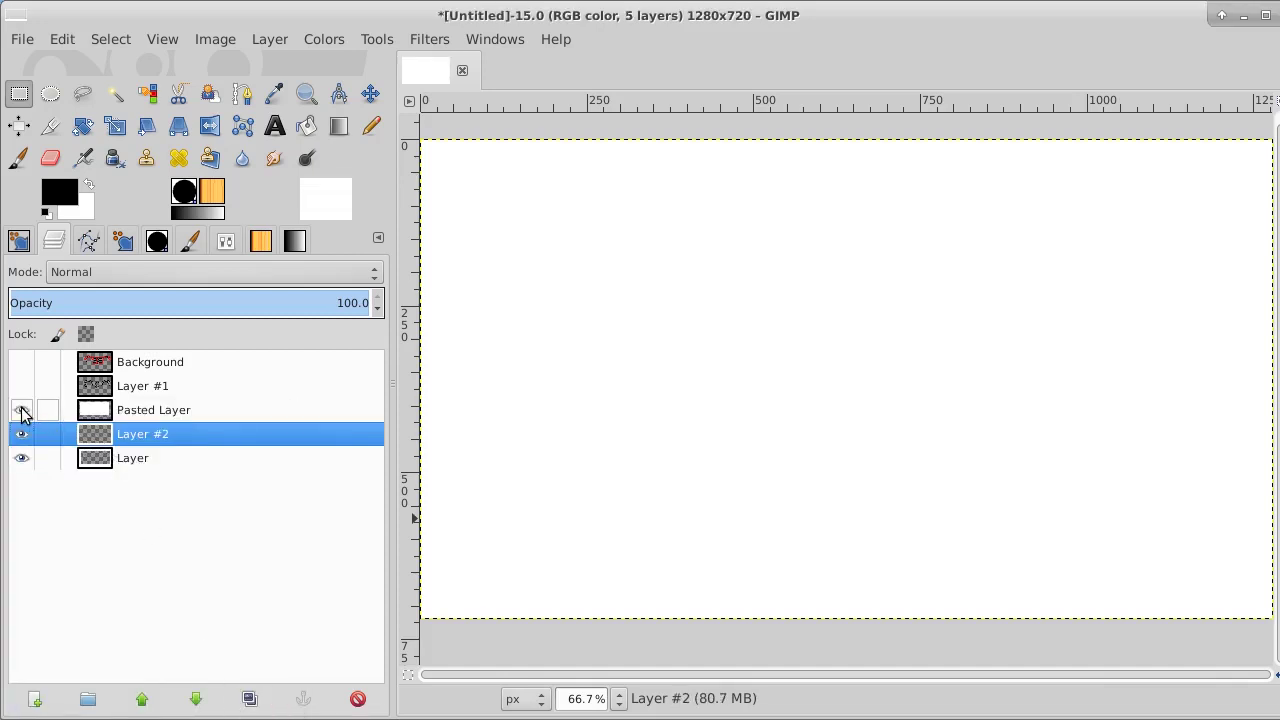
click(21, 410)
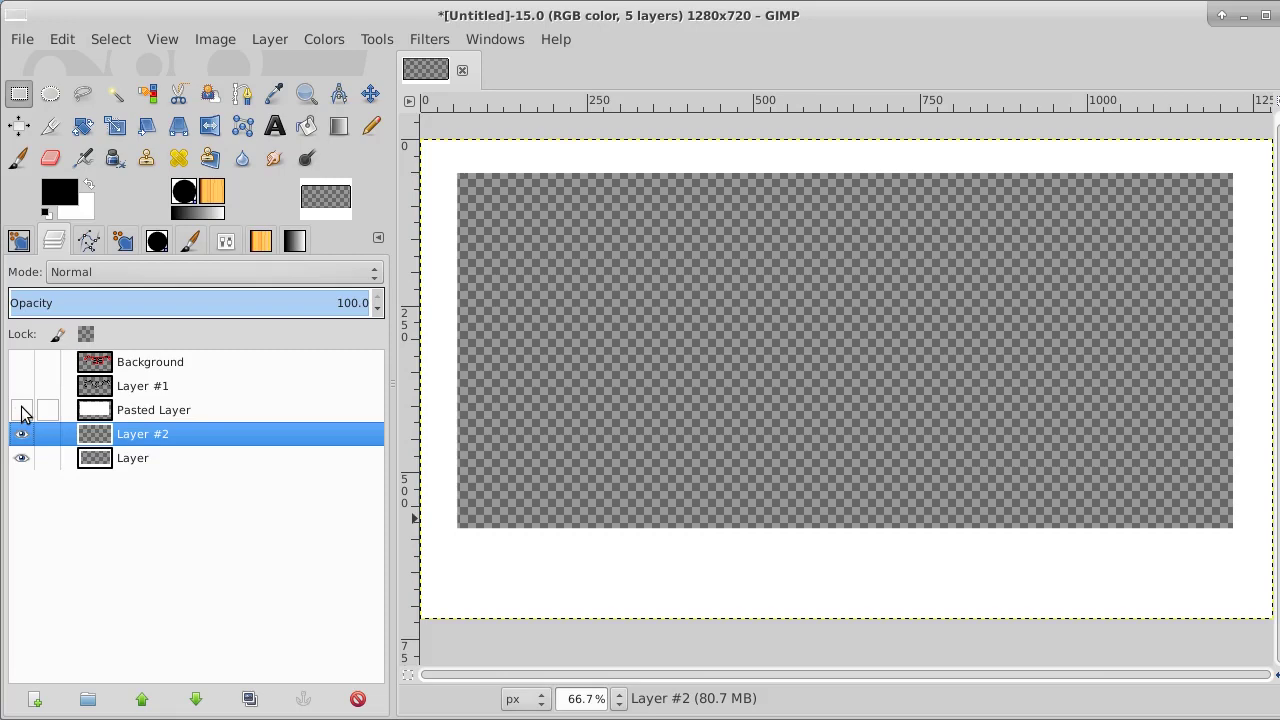
click(21, 410)
click(182, 418)
click(115, 93)
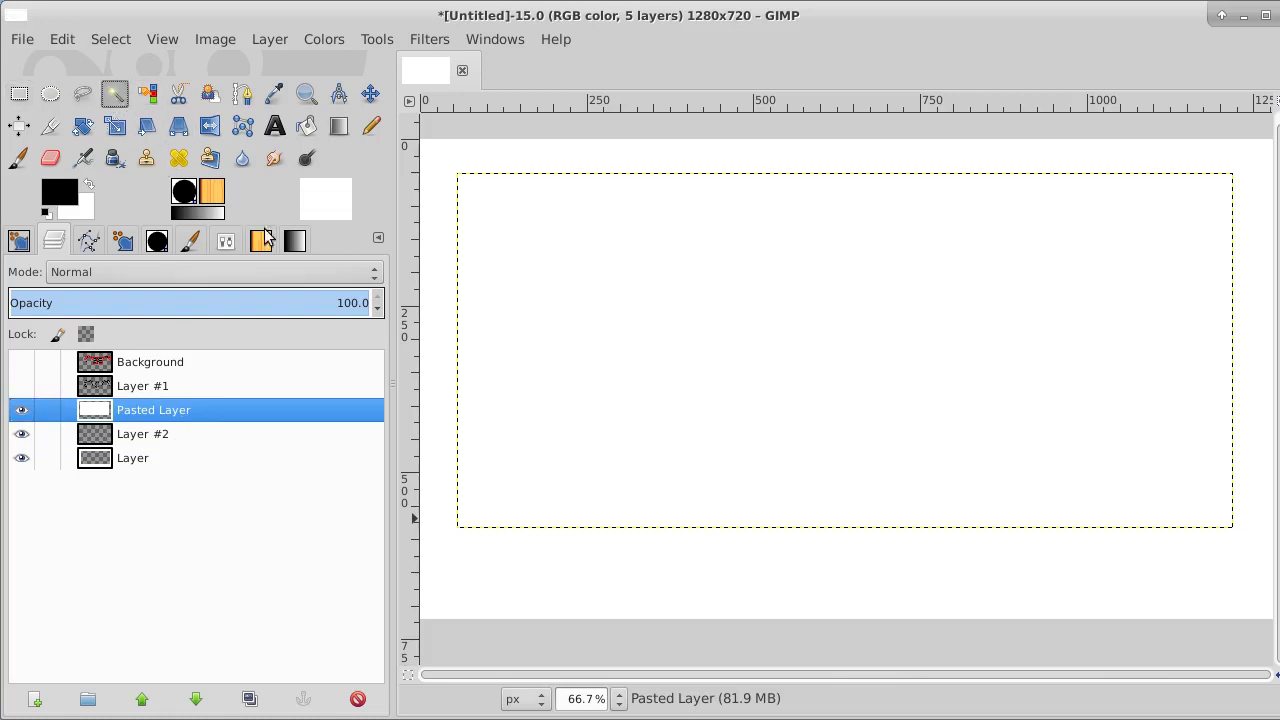
Step: Expand Pasted Layer to the image size and undo the resize
right_click(281, 412)
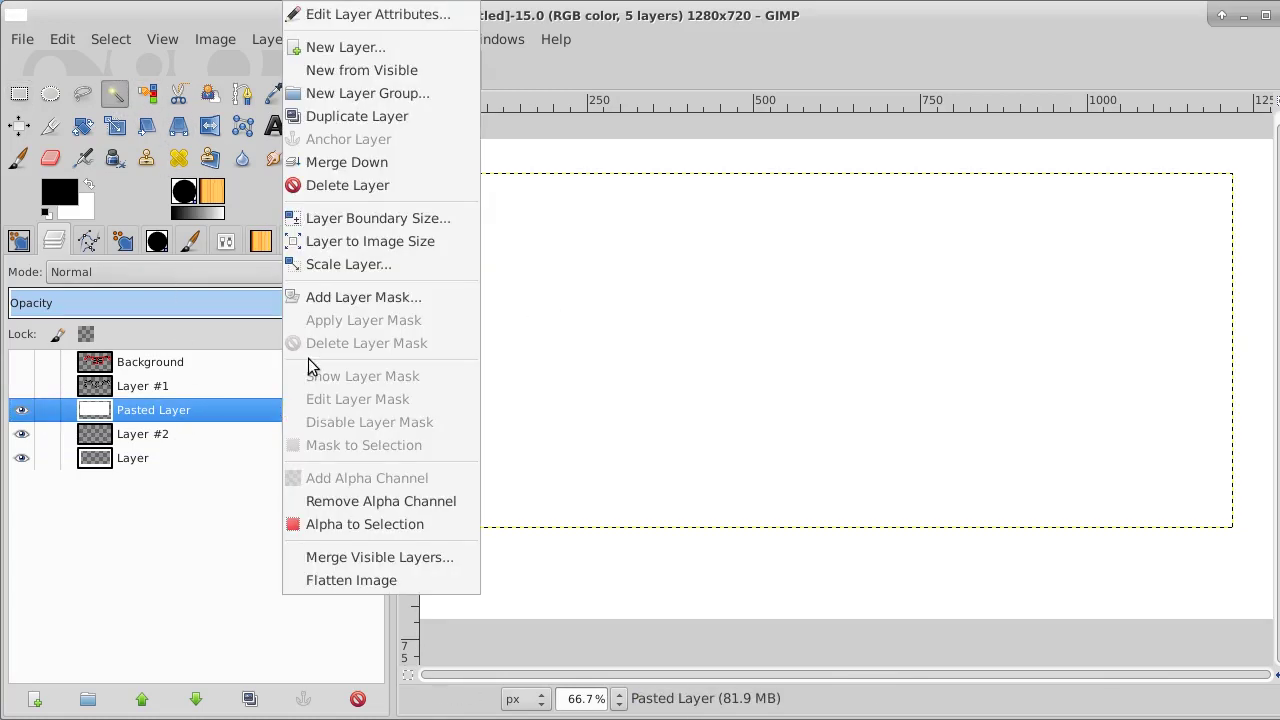
click(418, 241)
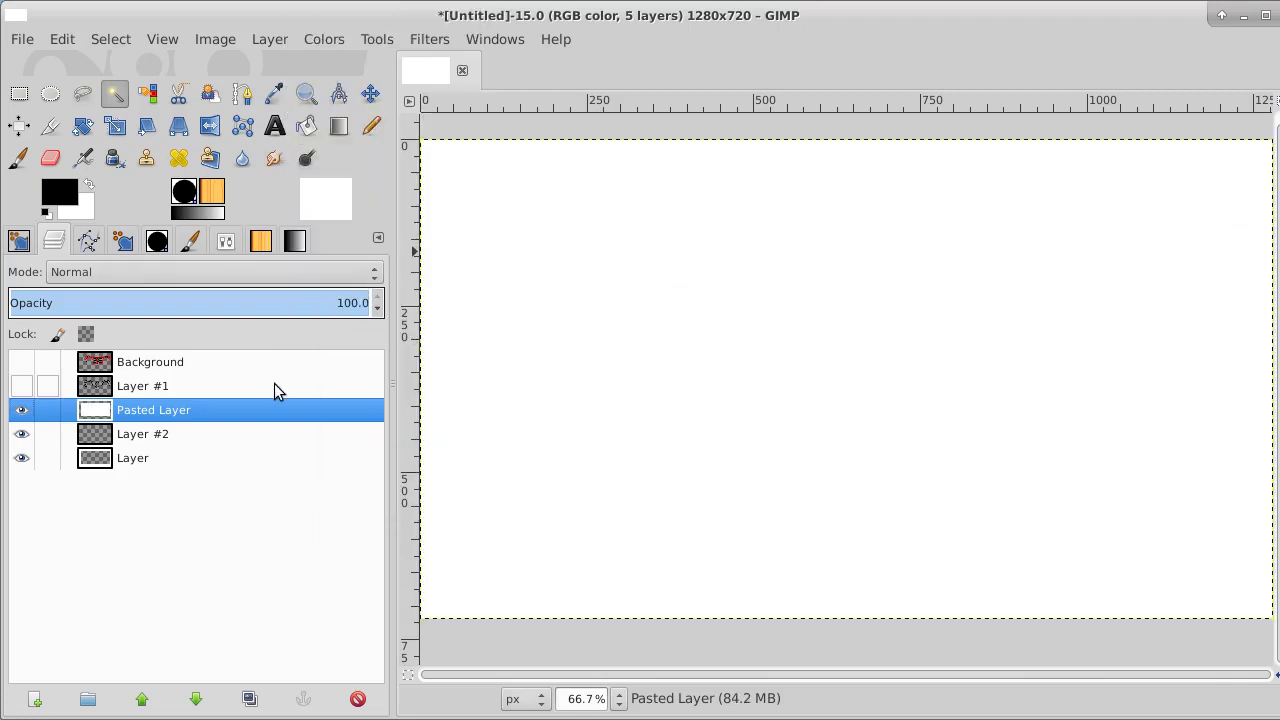
click(62, 40)
click(75, 66)
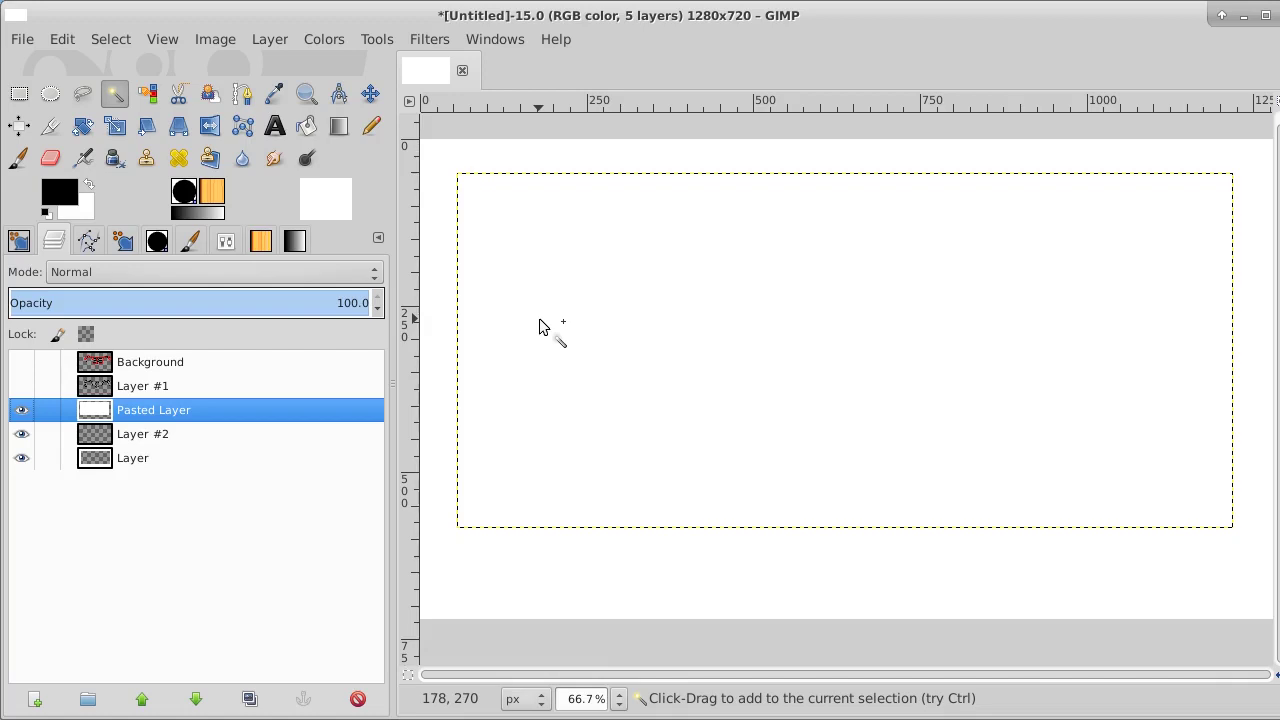
Step: Hide Layer #2 and Layer, and expand the boundary of Pasted Layer to the image size
click(22, 434)
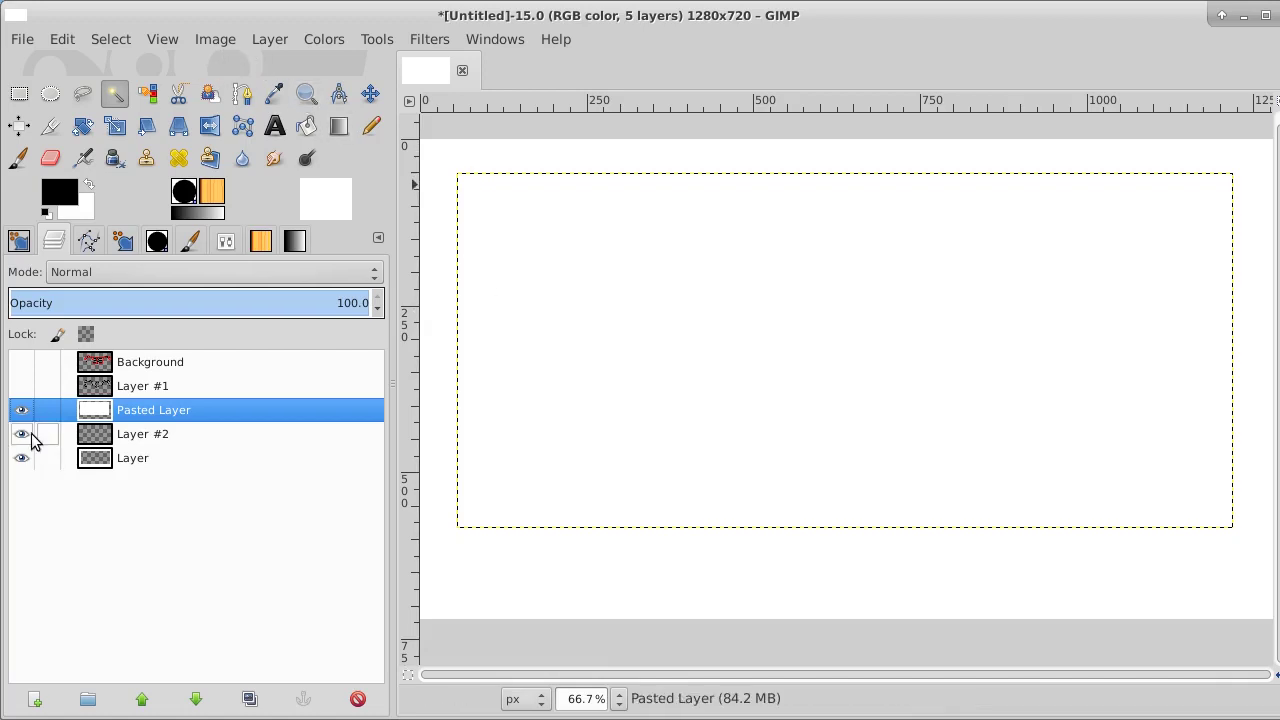
click(24, 458)
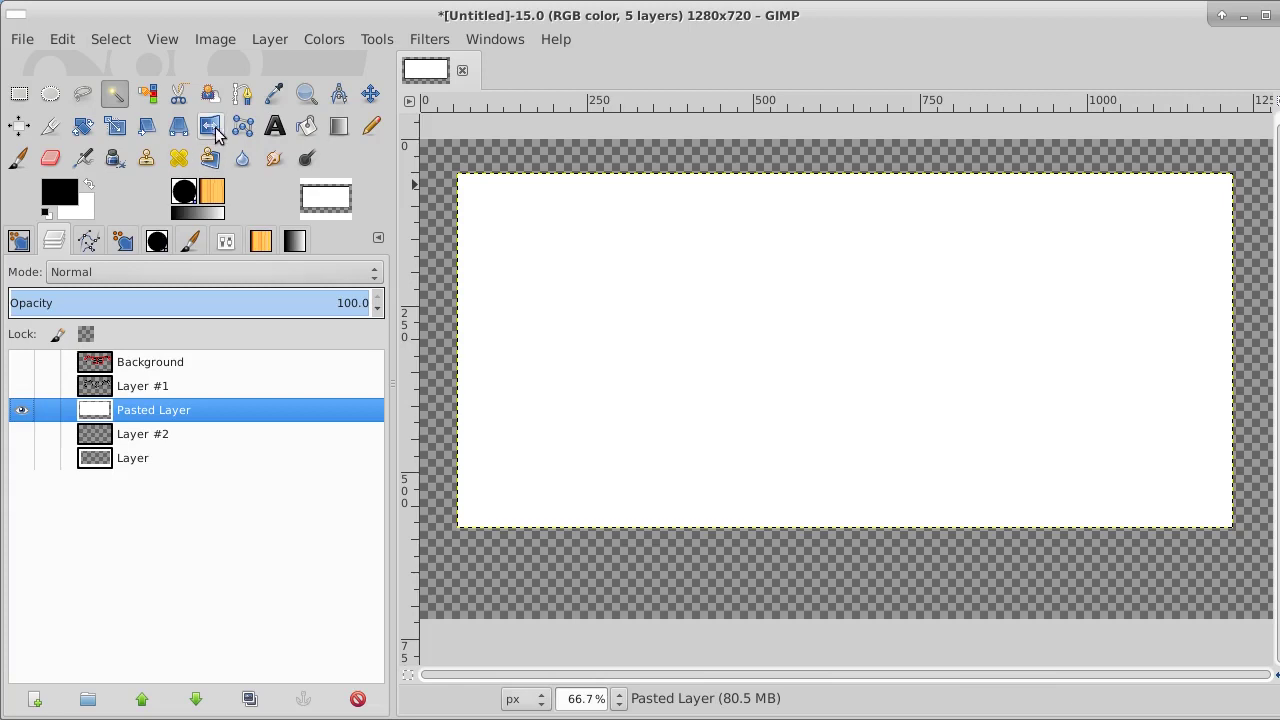
click(270, 40)
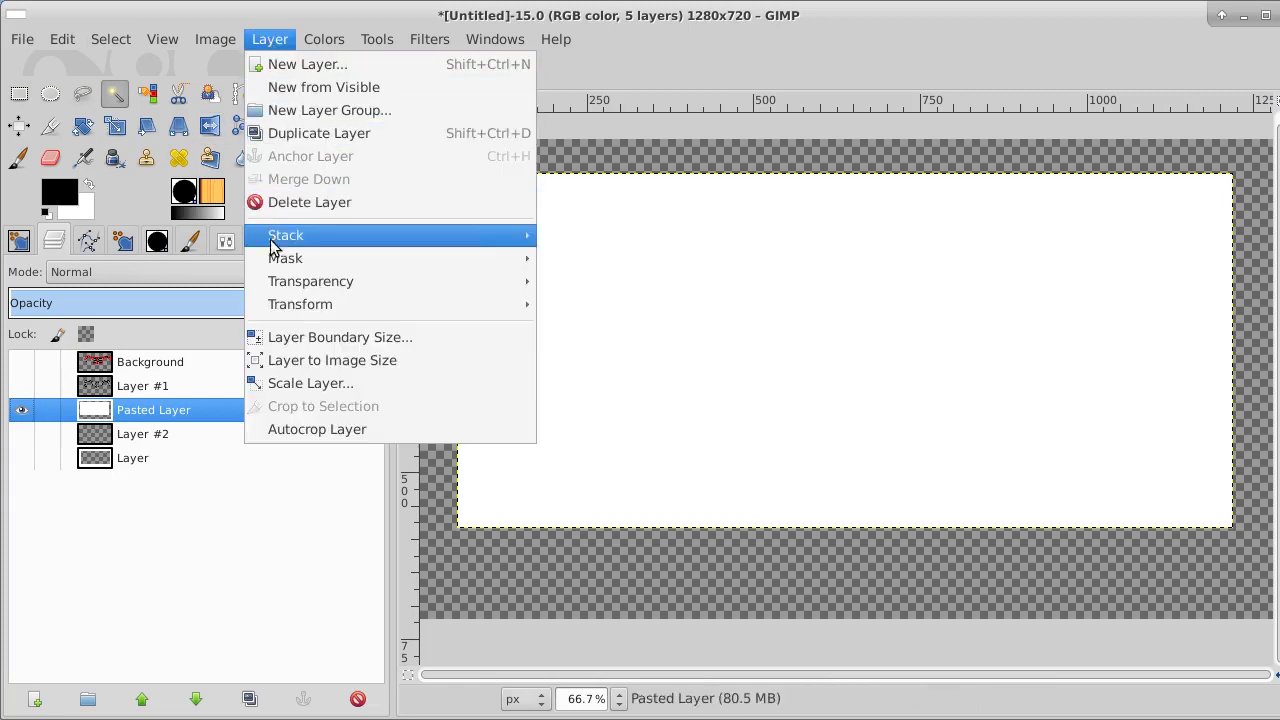
click(277, 360)
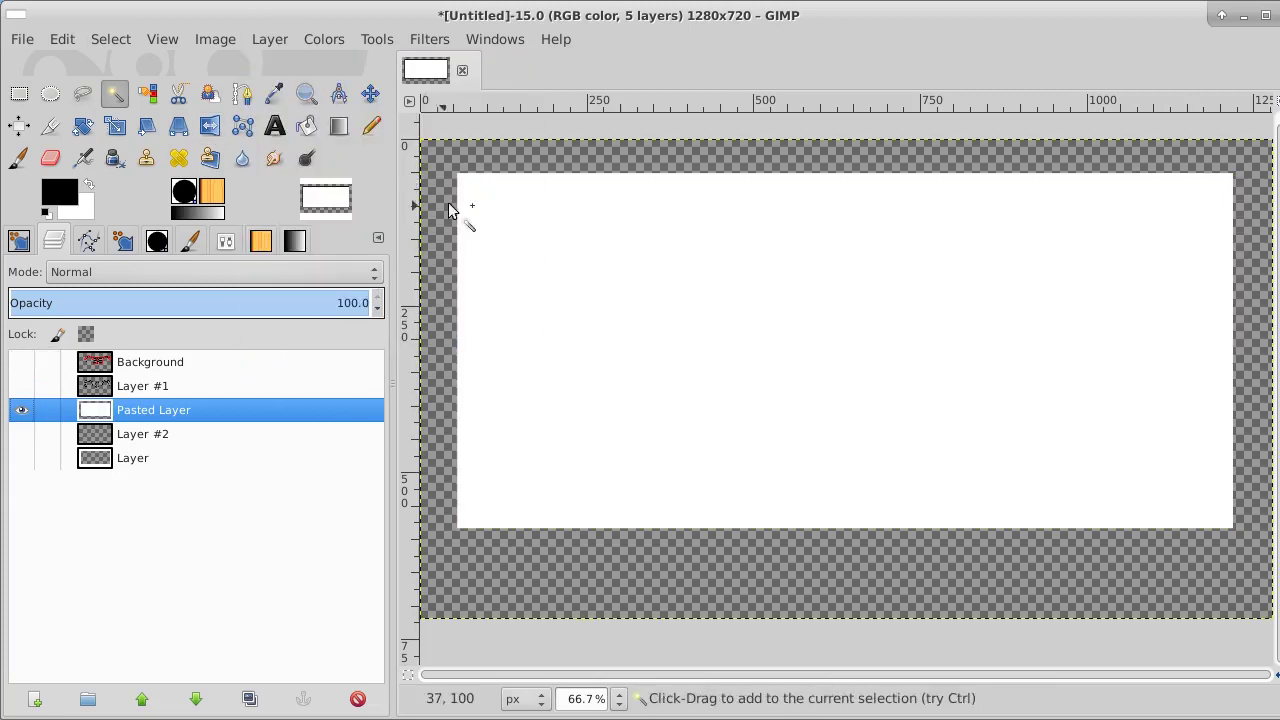
Step: Show Layer #2 and Layer again, and select the white rectangle on Pasted Layer with Fuzzy Select
click(21, 434)
click(21, 458)
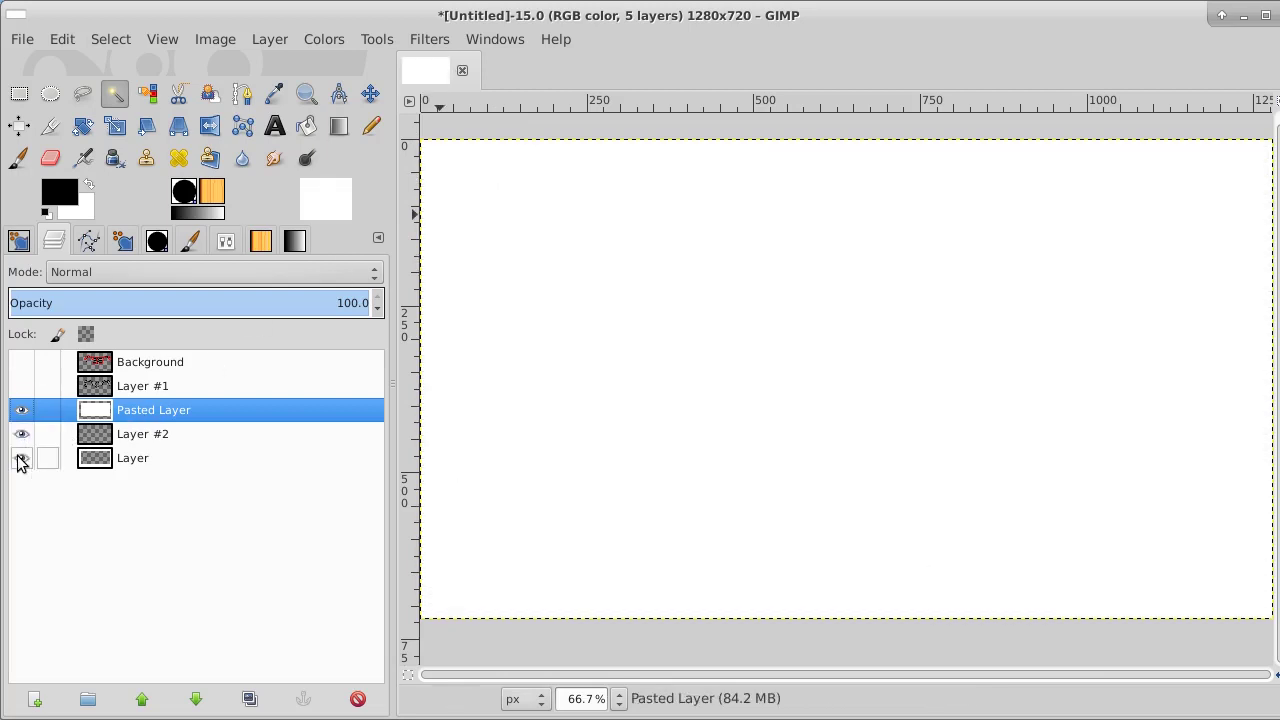
click(178, 431)
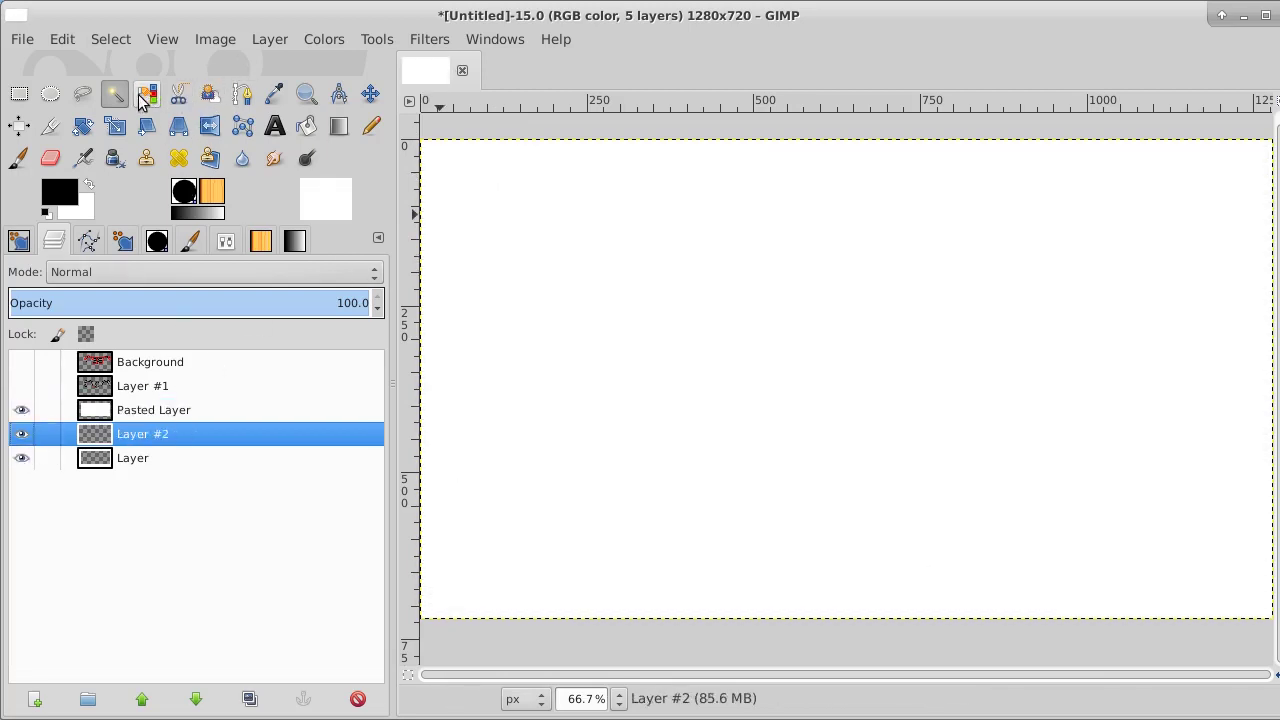
click(197, 410)
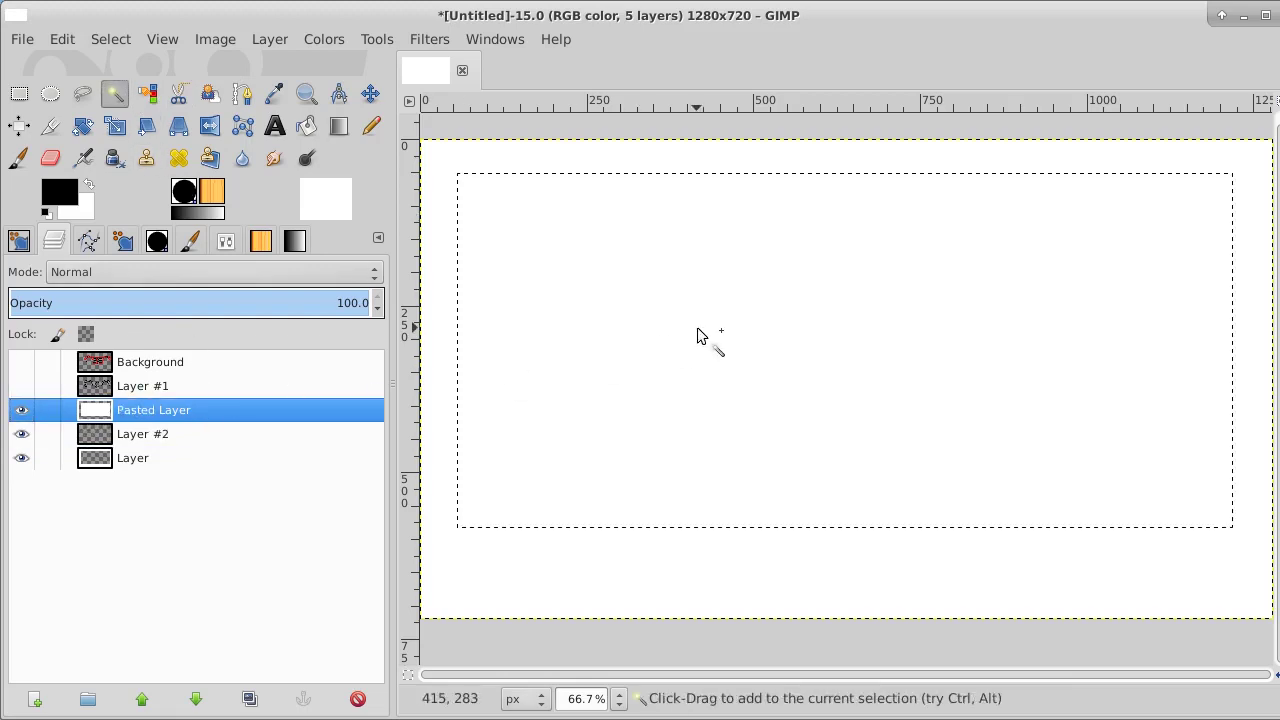
Step: Hide Layer #2 and Layer to check the rectangle selection, show both again, and make Layer #2 active
click(21, 434)
click(21, 458)
click(20, 460)
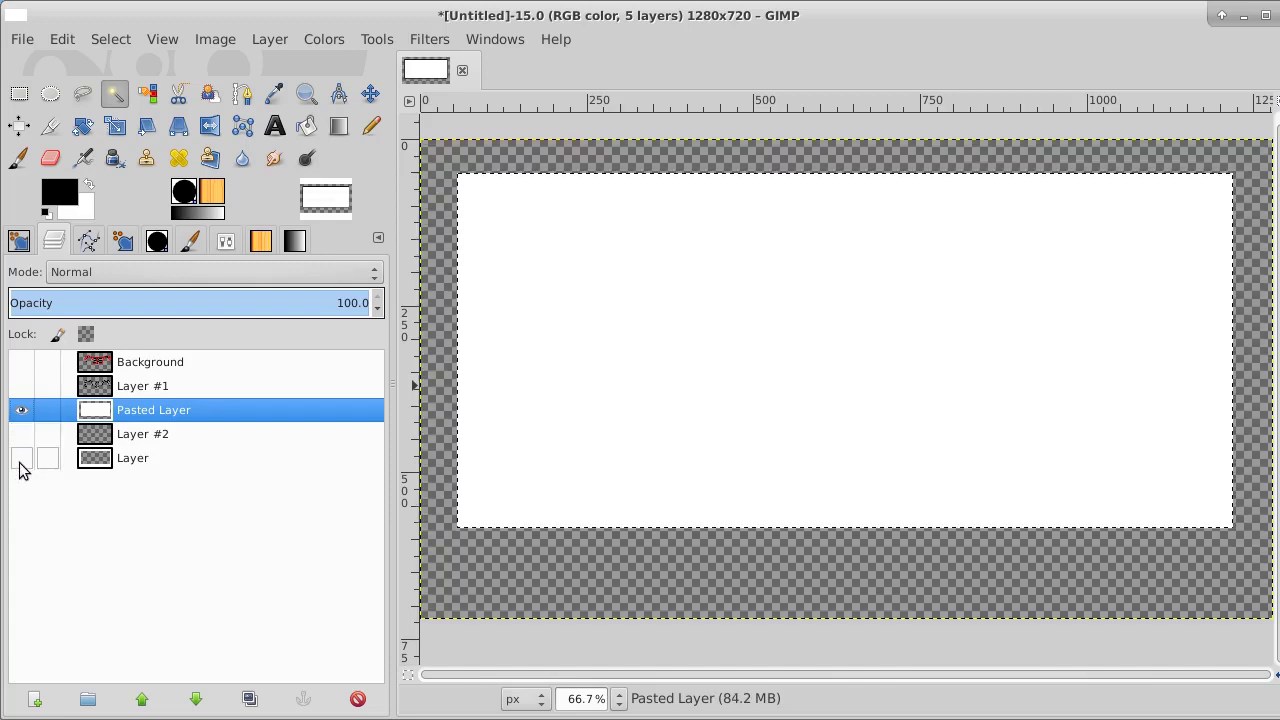
click(21, 434)
click(21, 458)
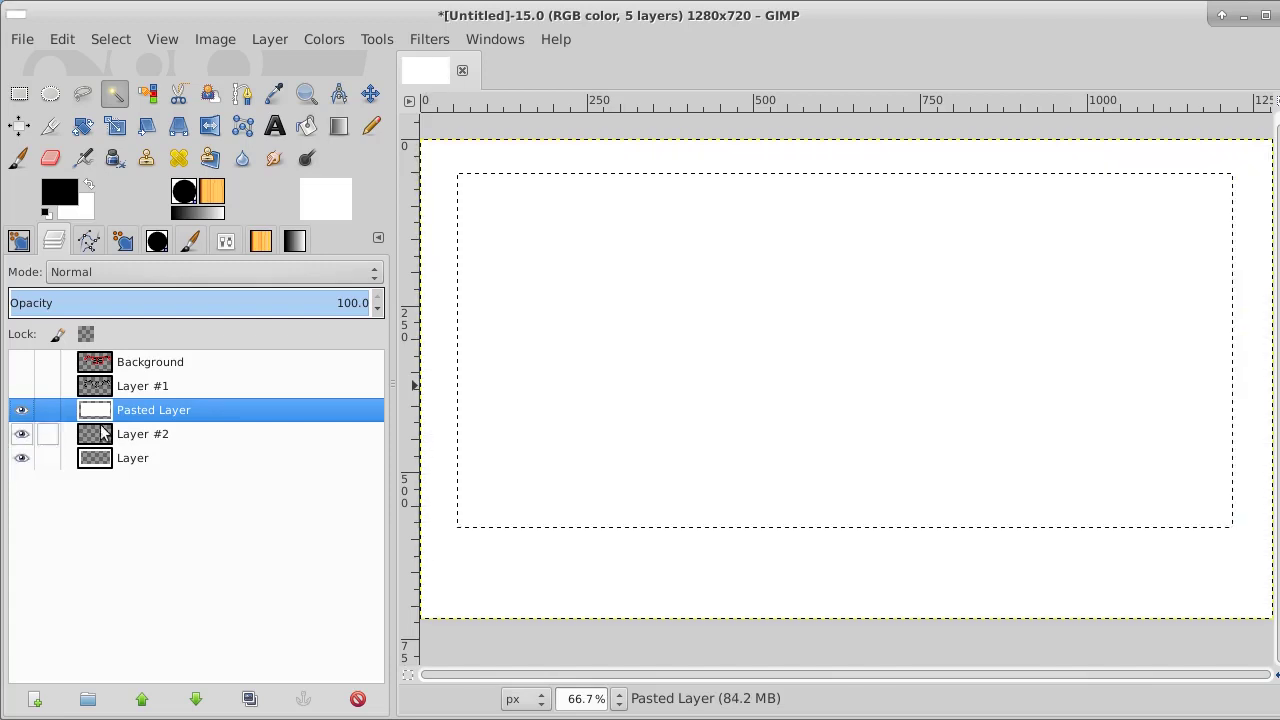
click(200, 436)
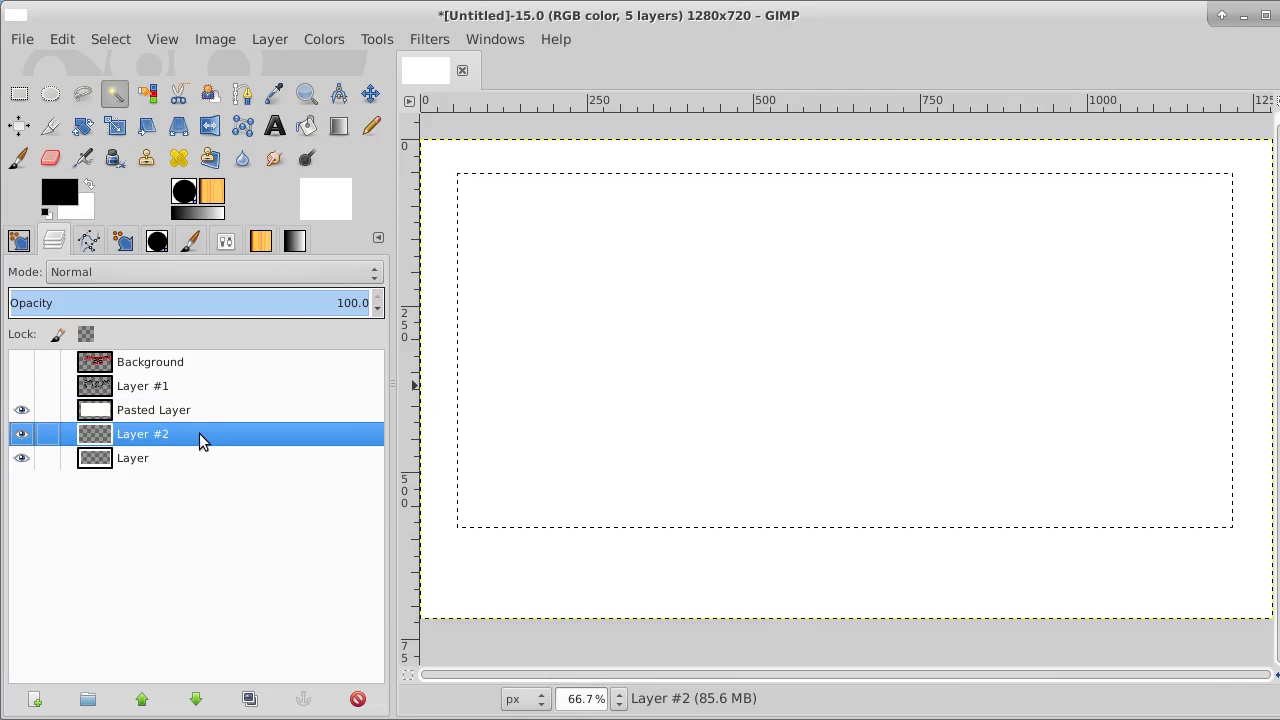
Step: Fill the rectangle selection on Layer #2 with black, check it with Pasted Layer hidden, and clear the selection
click(309, 127)
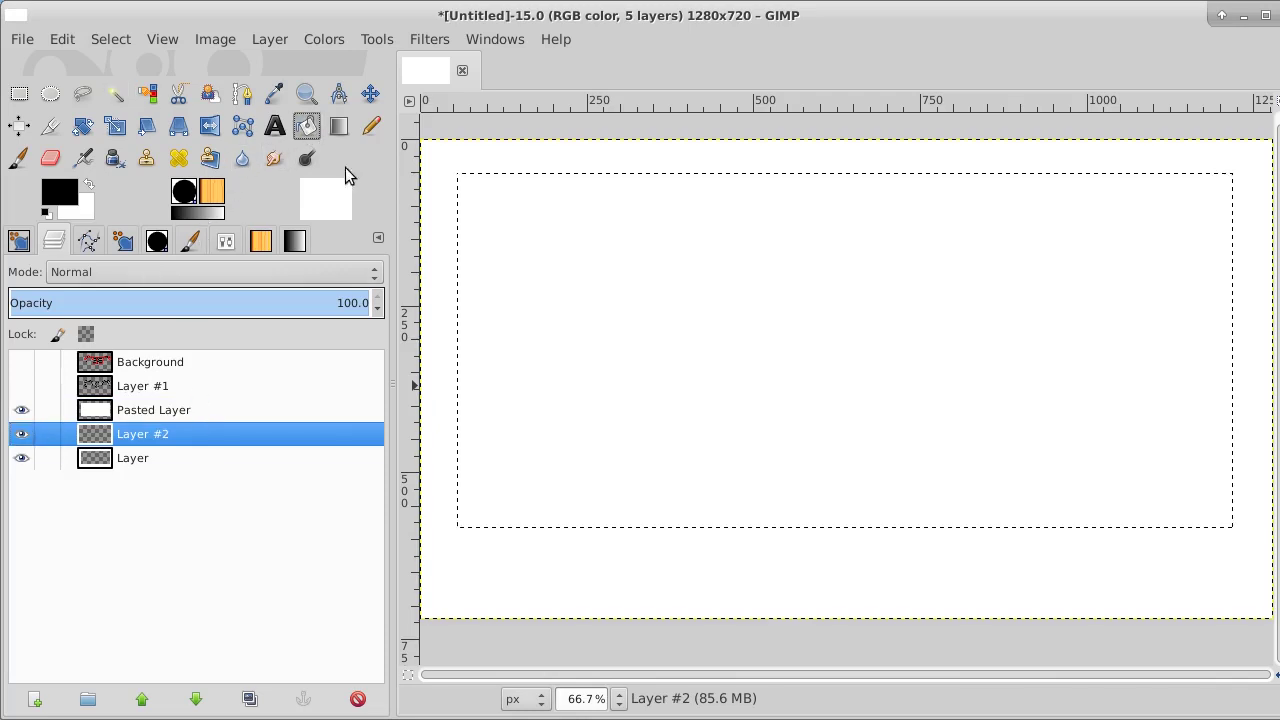
click(614, 366)
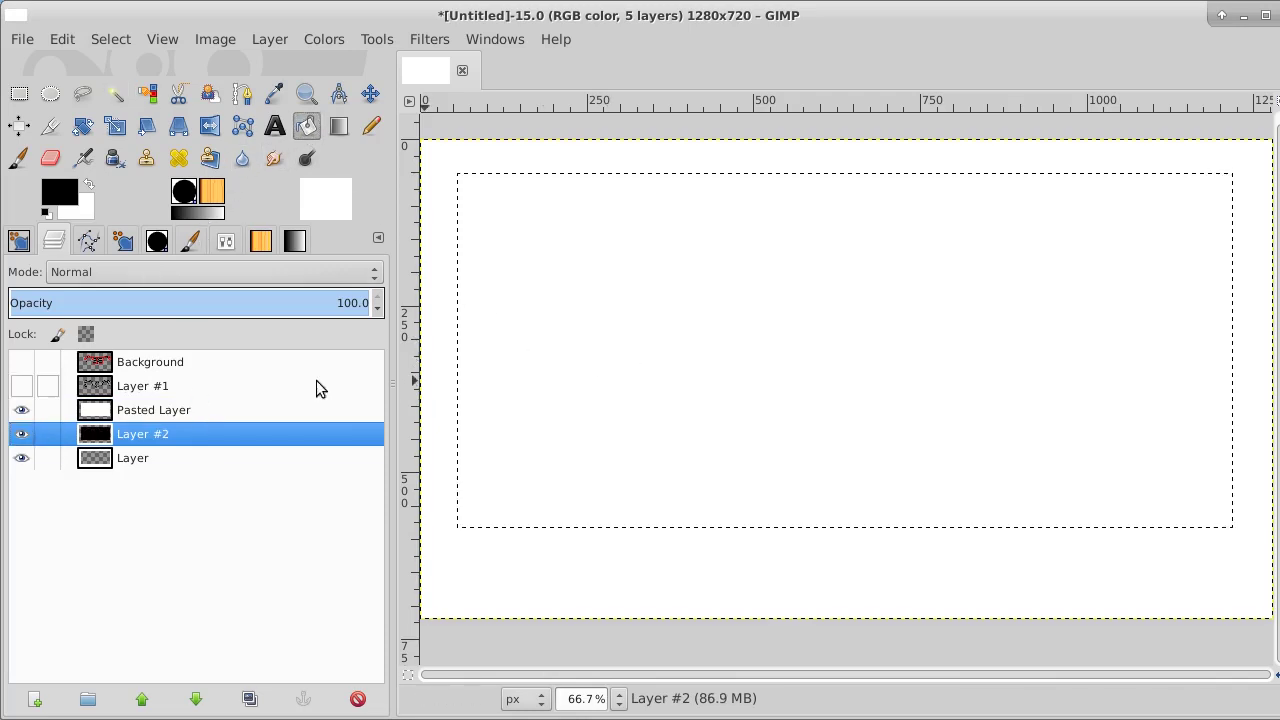
click(22, 410)
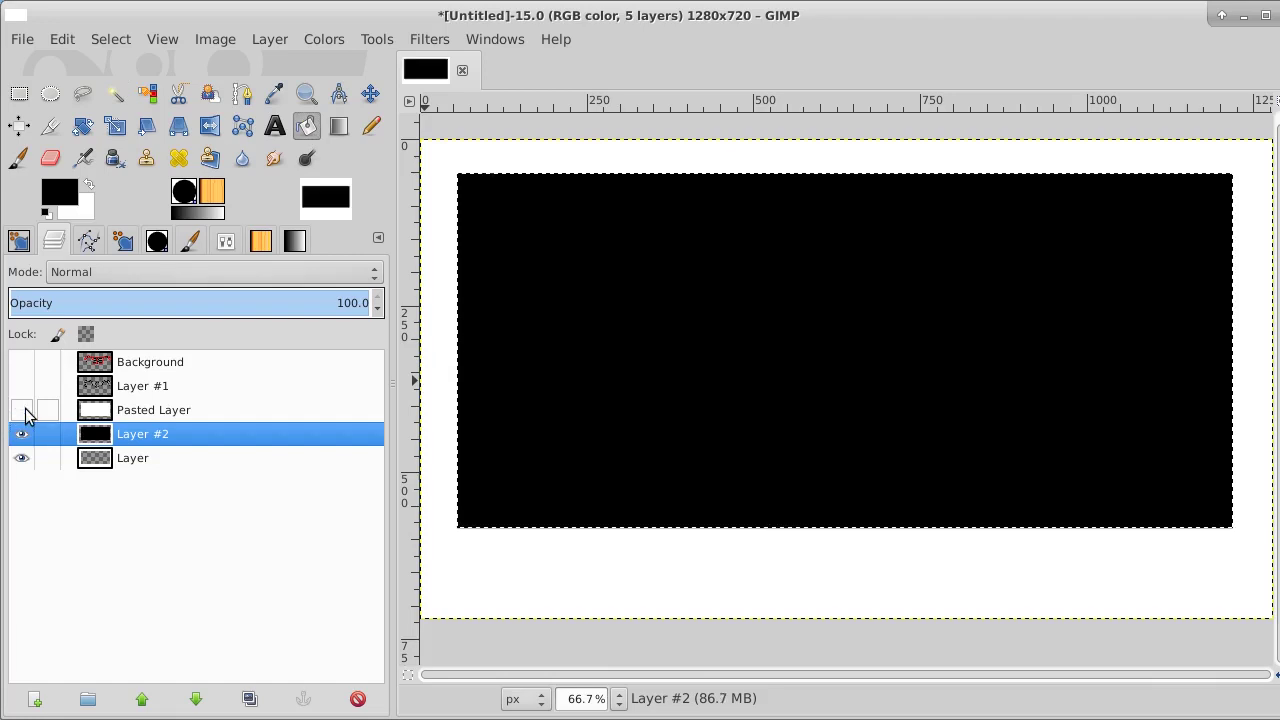
click(22, 410)
click(118, 40)
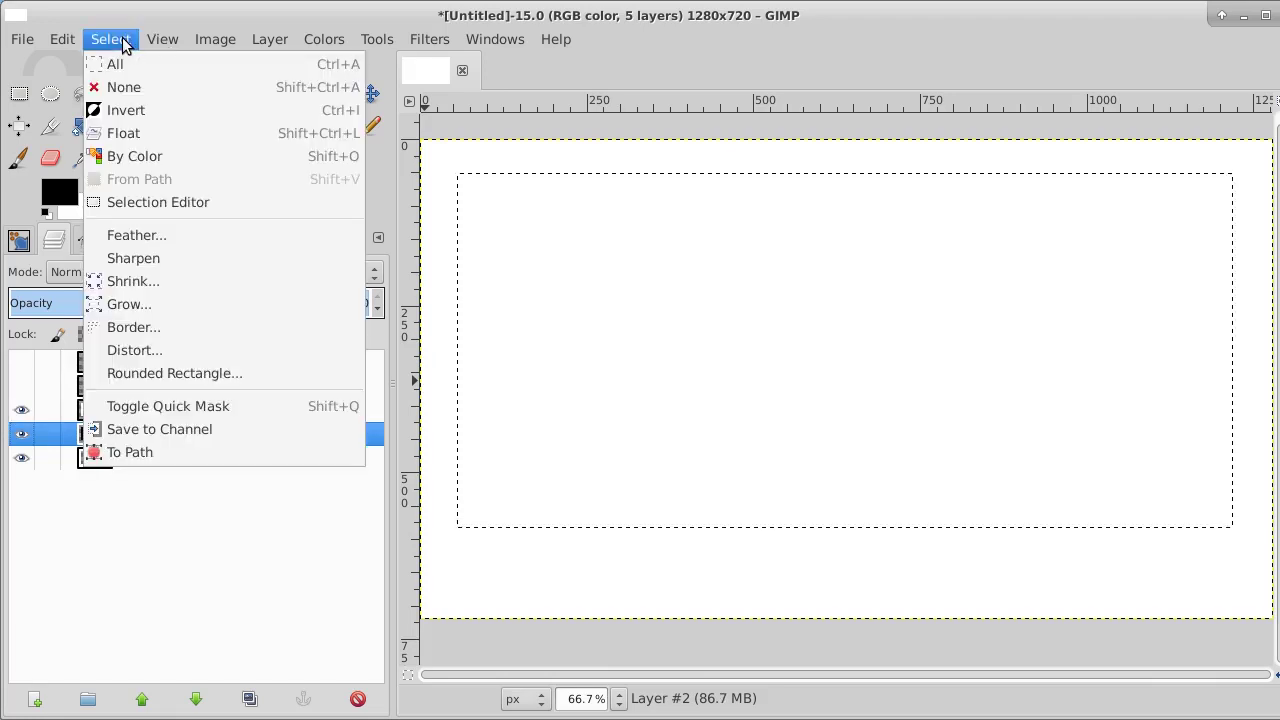
click(122, 88)
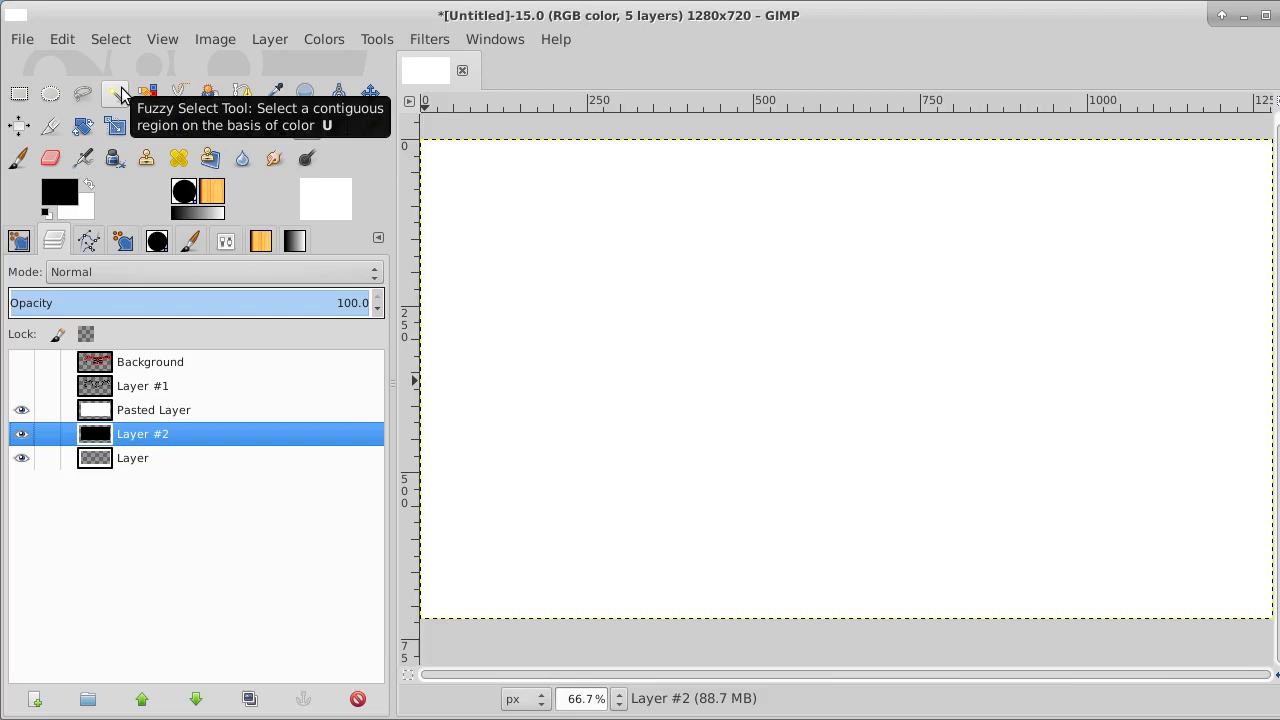
Step: Apply a Gaussian Blur with a 26 px horizontal and vertical radius to the black rectangle on Layer #2
click(148, 436)
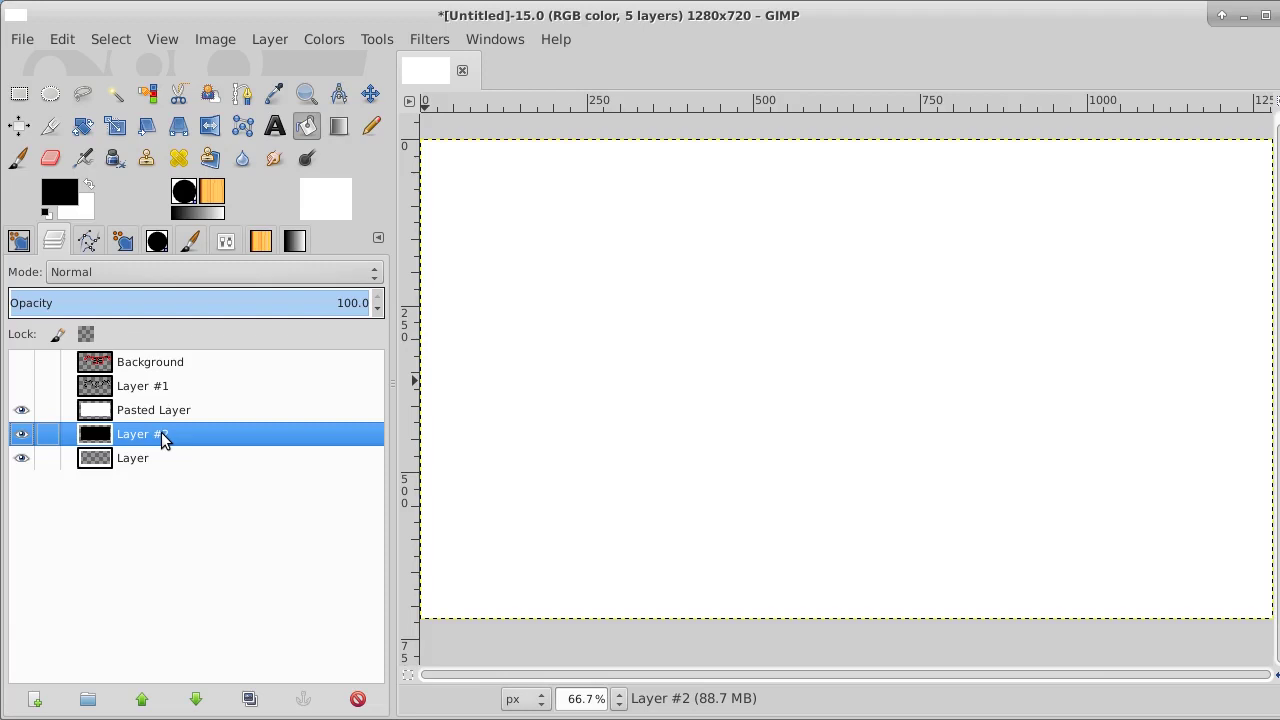
click(428, 42)
mouse_move(490, 172)
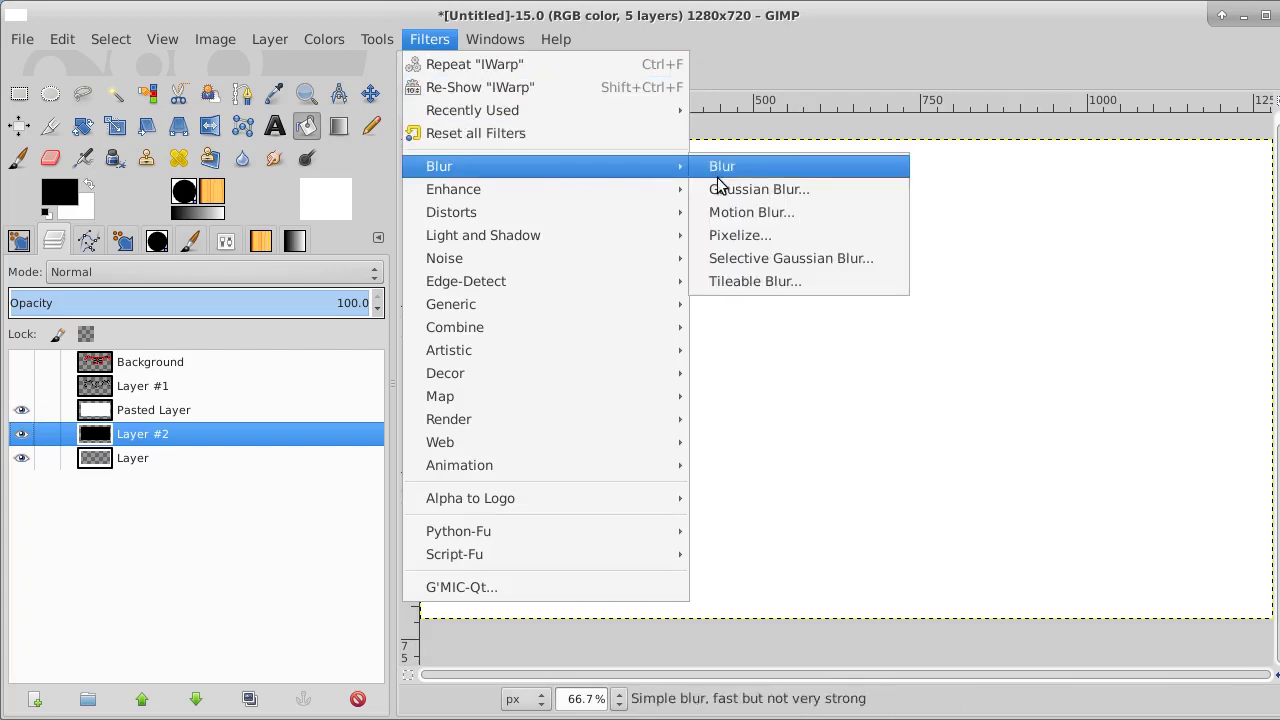
click(720, 190)
mouse_move(665, 489)
mouse_down()
mouse_move(667, 500)
mouse_move(669, 486)
mouse_up()
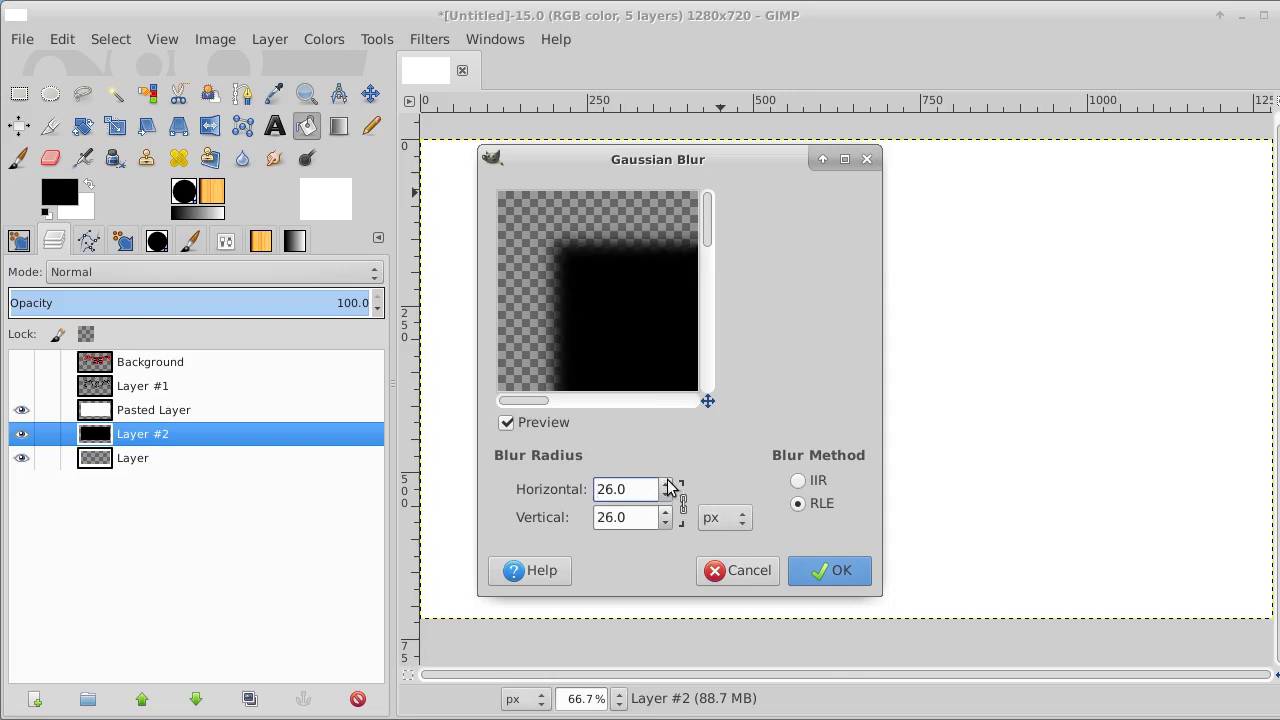
click(826, 572)
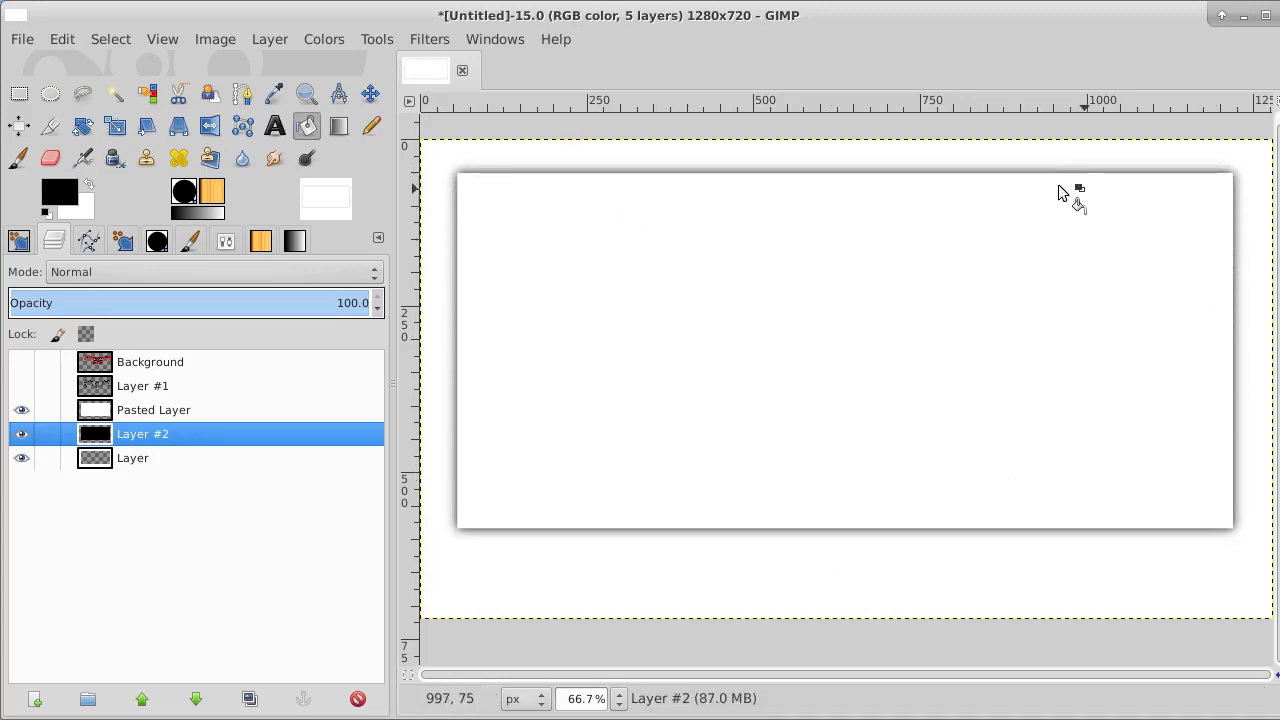
Step: Merge Pasted Layer down into Layer #2, and toggle the merged layer's visibility to check it
click(212, 410)
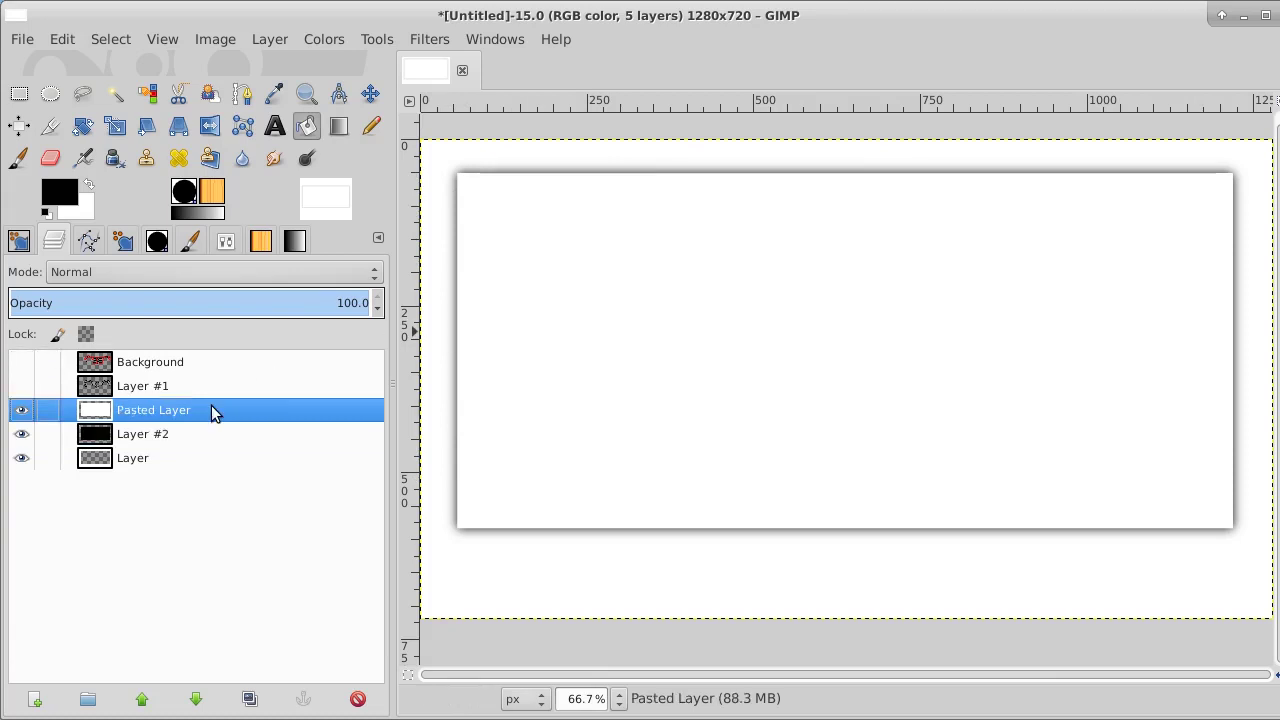
right_click(212, 410)
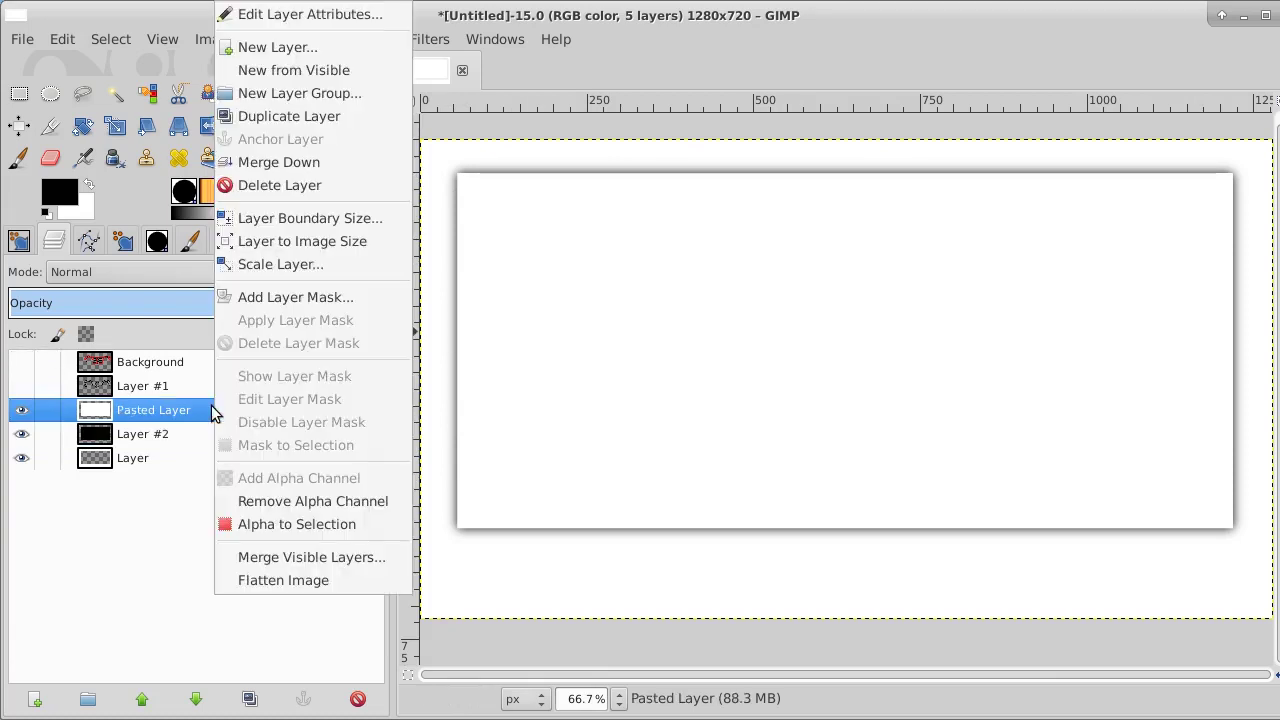
click(305, 165)
click(22, 412)
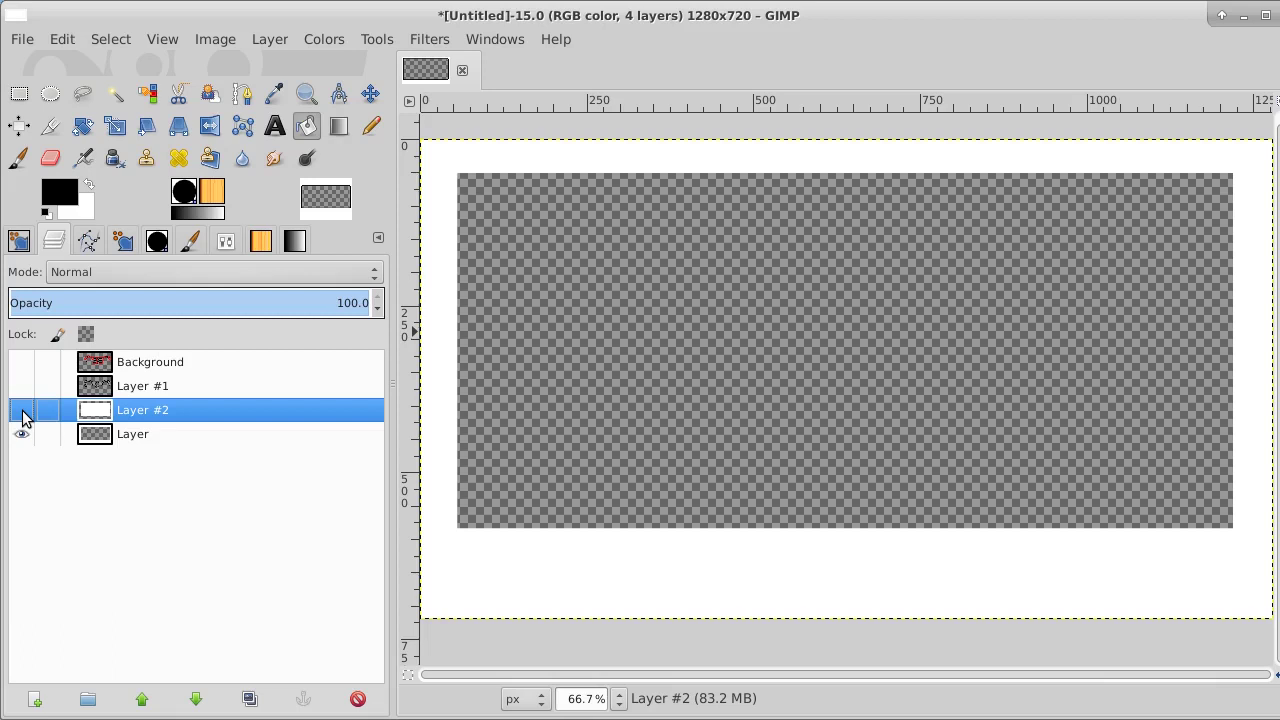
click(22, 412)
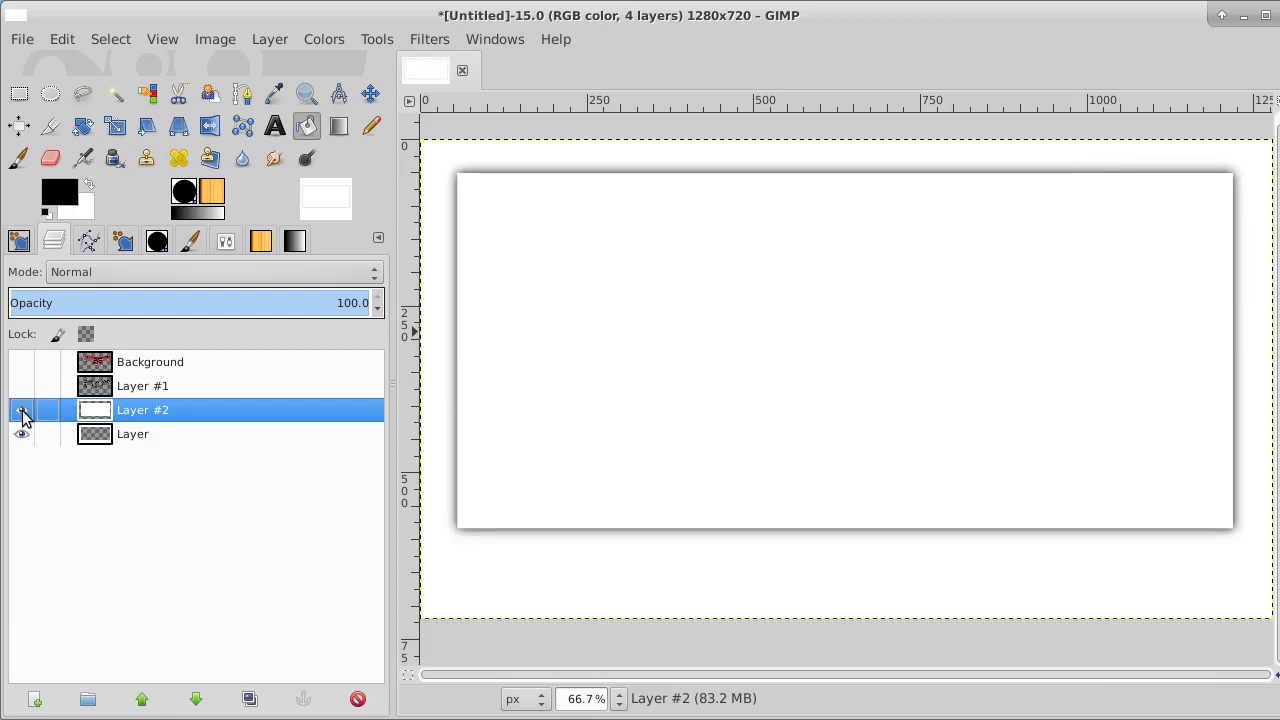
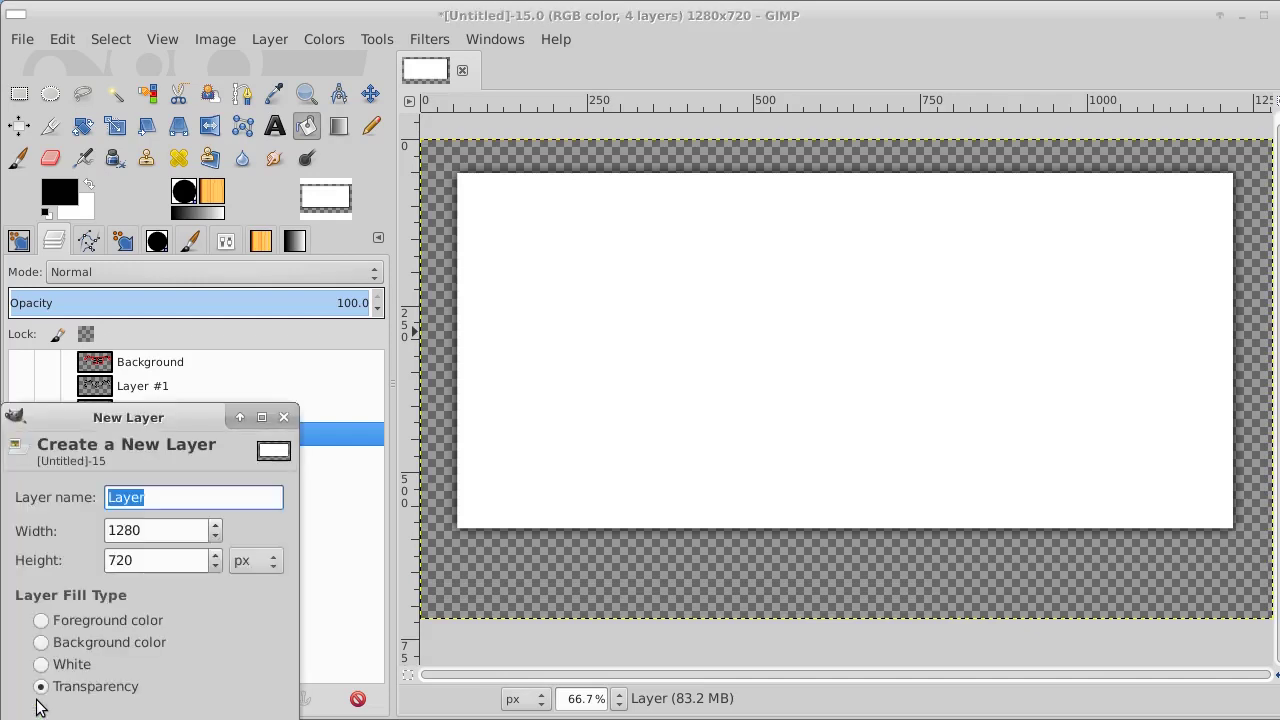
Step: Add a transparent 1280 x 720 px layer beneath Layer #2 and fill it with a pale cyan foreground color
click(270, 700)
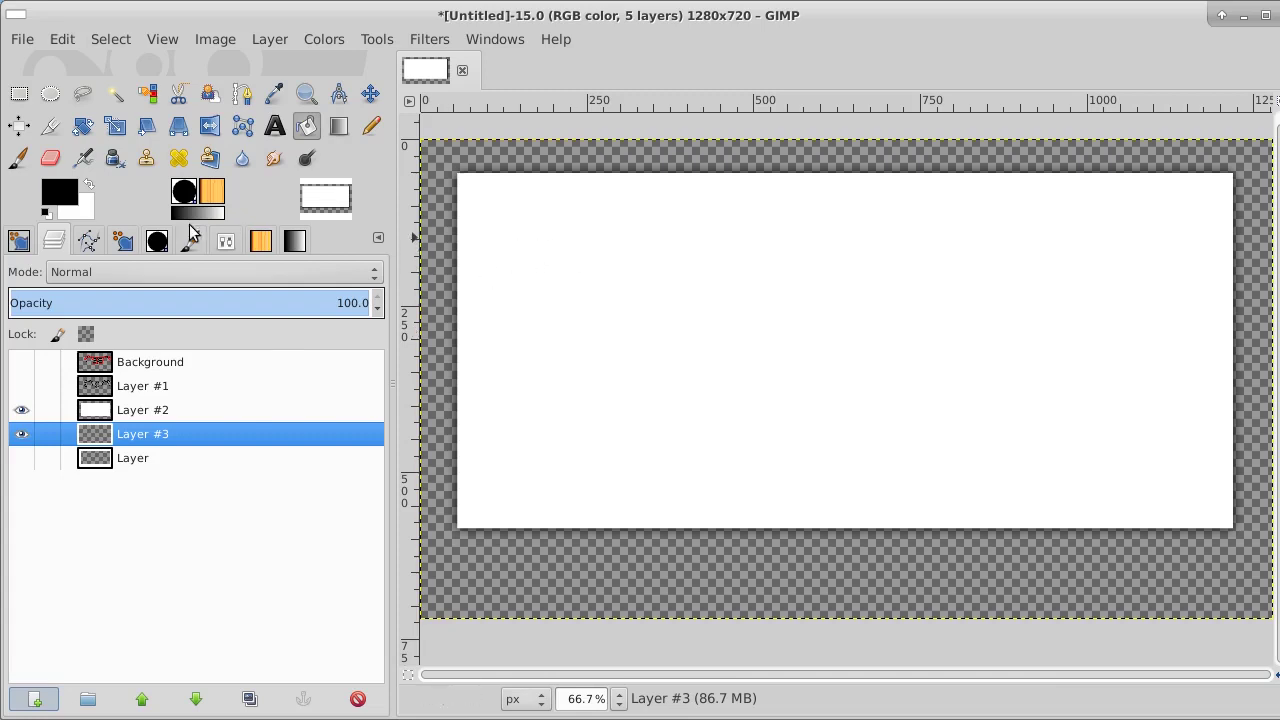
click(77, 199)
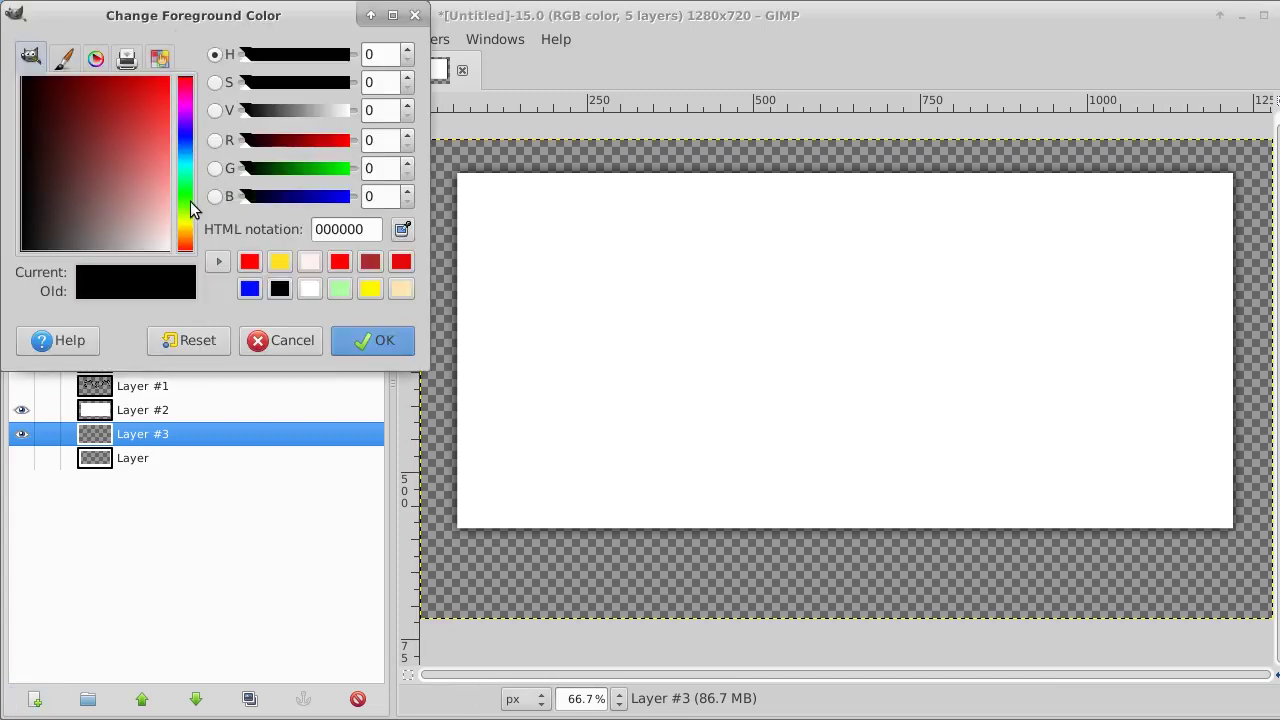
click(188, 204)
click(186, 160)
drag(168, 200, 171, 221)
click(370, 340)
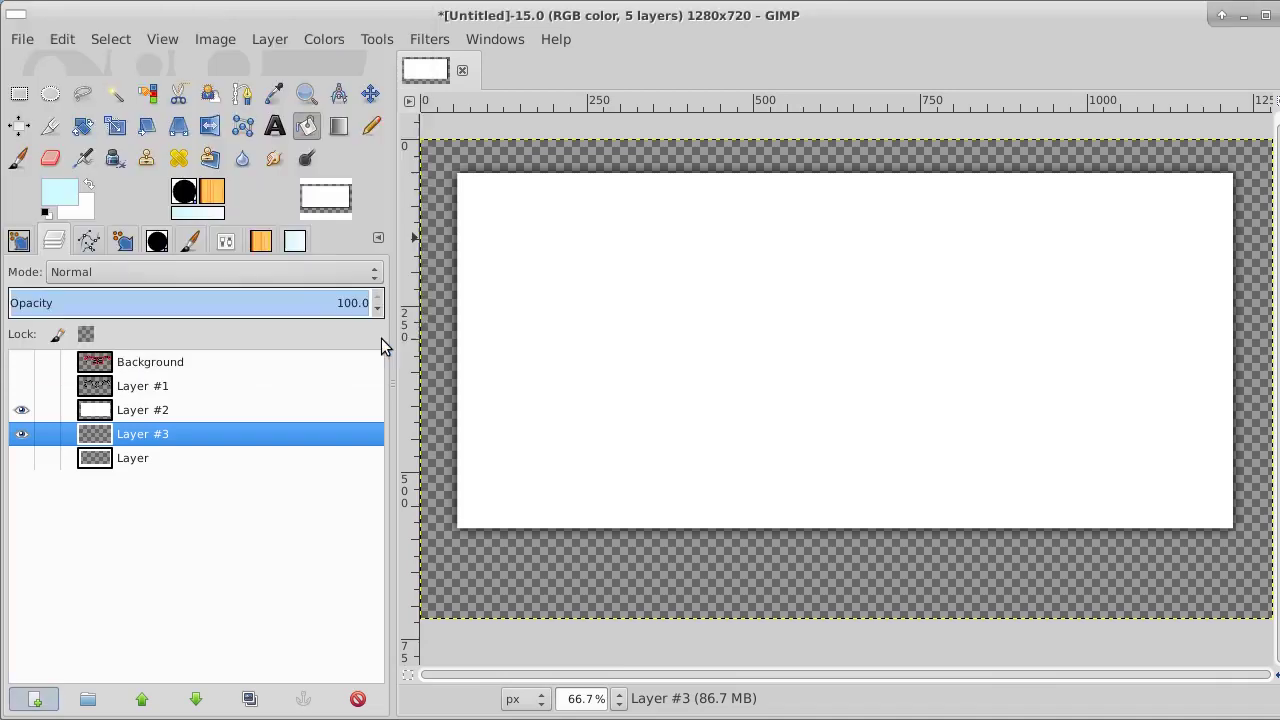
click(305, 123)
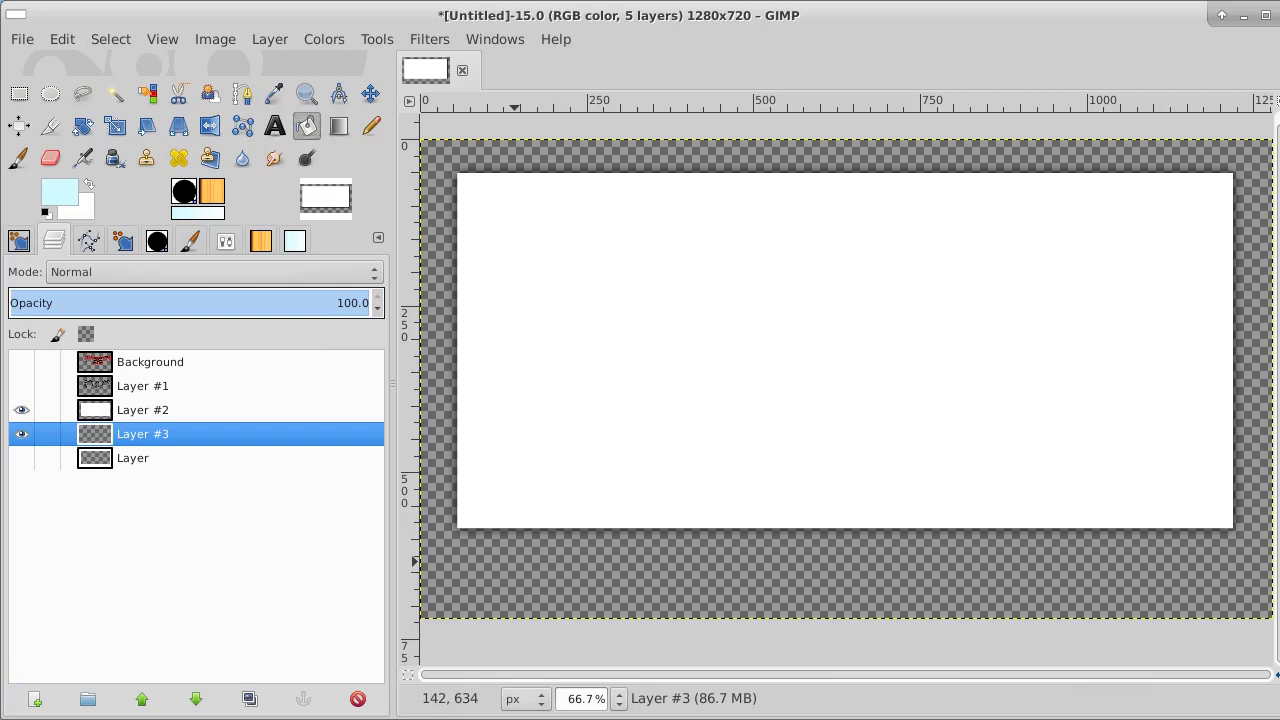
click(517, 568)
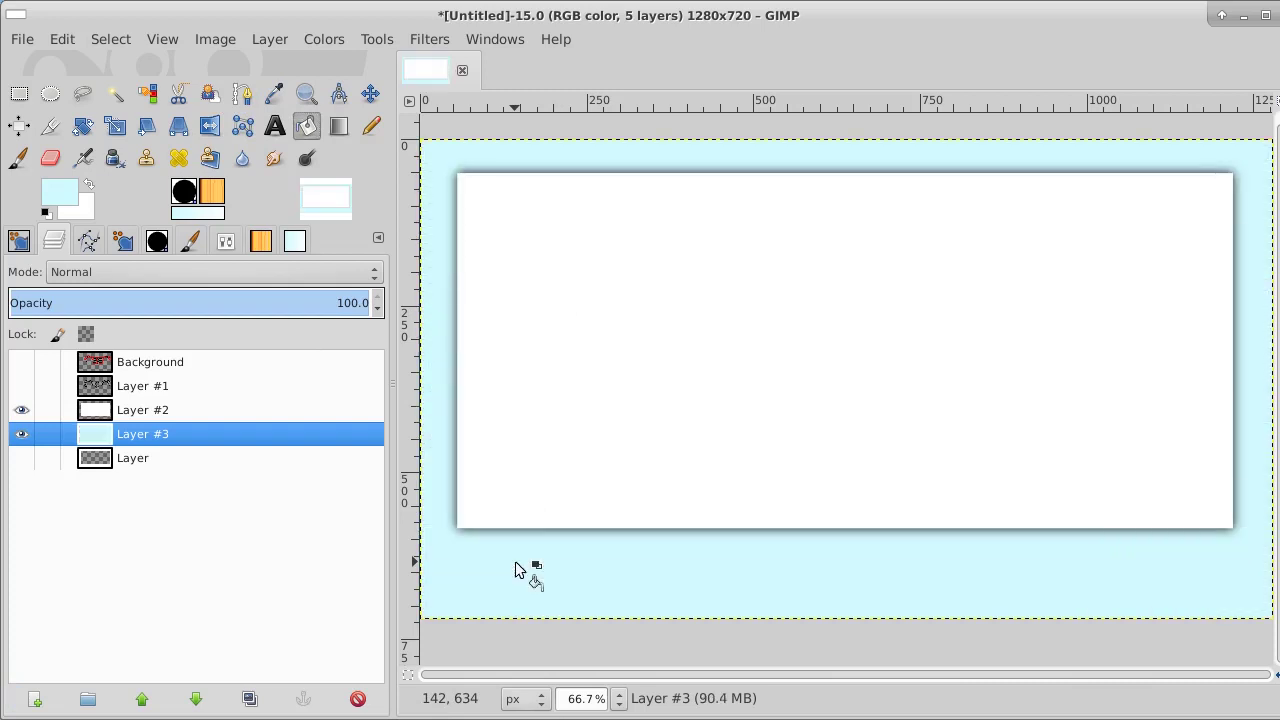
Step: Adjust the position of the white panel on Layer #2 with the Move tool, and fit the layer to the image size
click(212, 412)
click(370, 93)
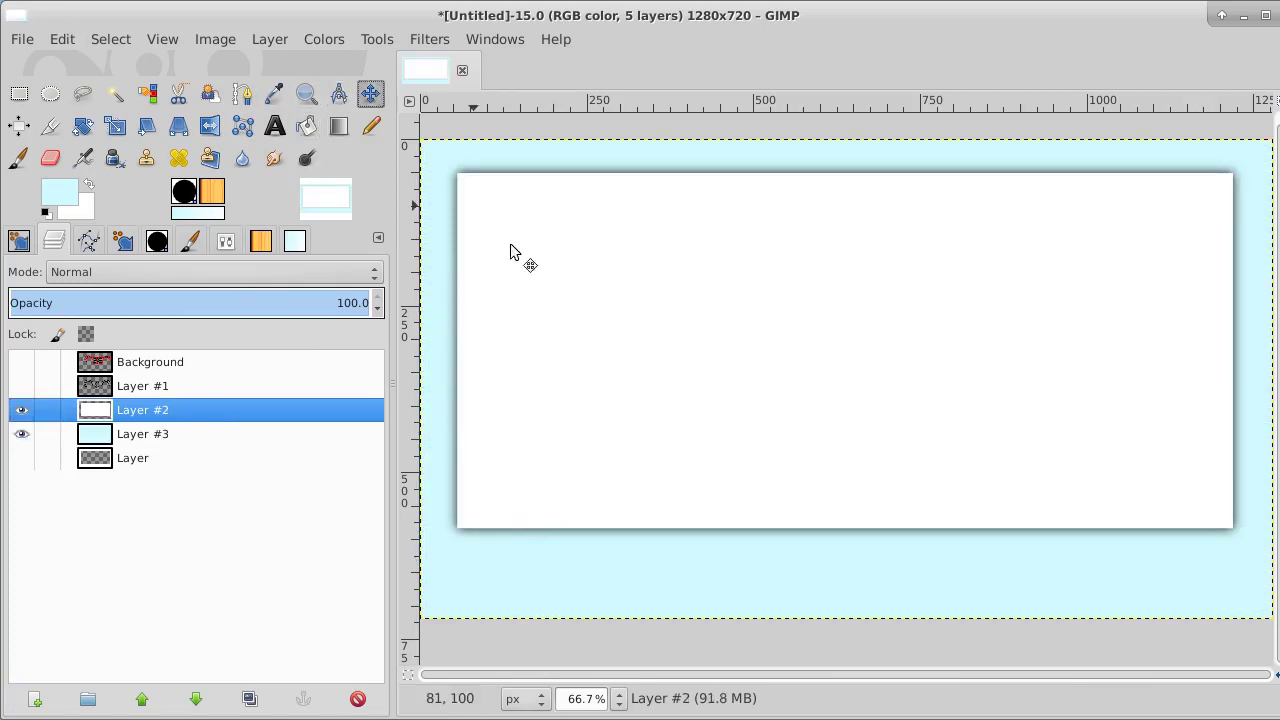
mouse_move(635, 317)
mouse_down()
mouse_move(628, 296)
mouse_move(643, 317)
mouse_move(629, 306)
mouse_move(621, 330)
mouse_move(651, 317)
mouse_move(629, 309)
mouse_move(626, 329)
mouse_move(633, 321)
mouse_up()
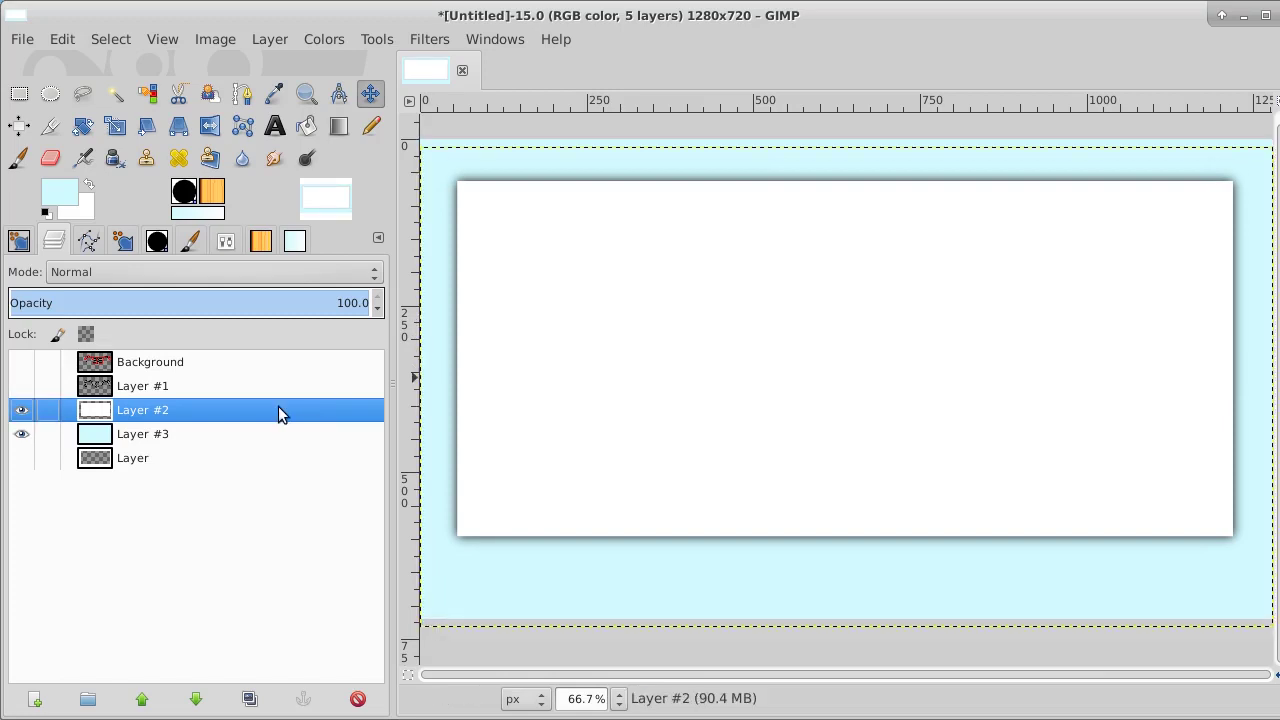
drag(859, 366, 858, 355)
click(858, 353)
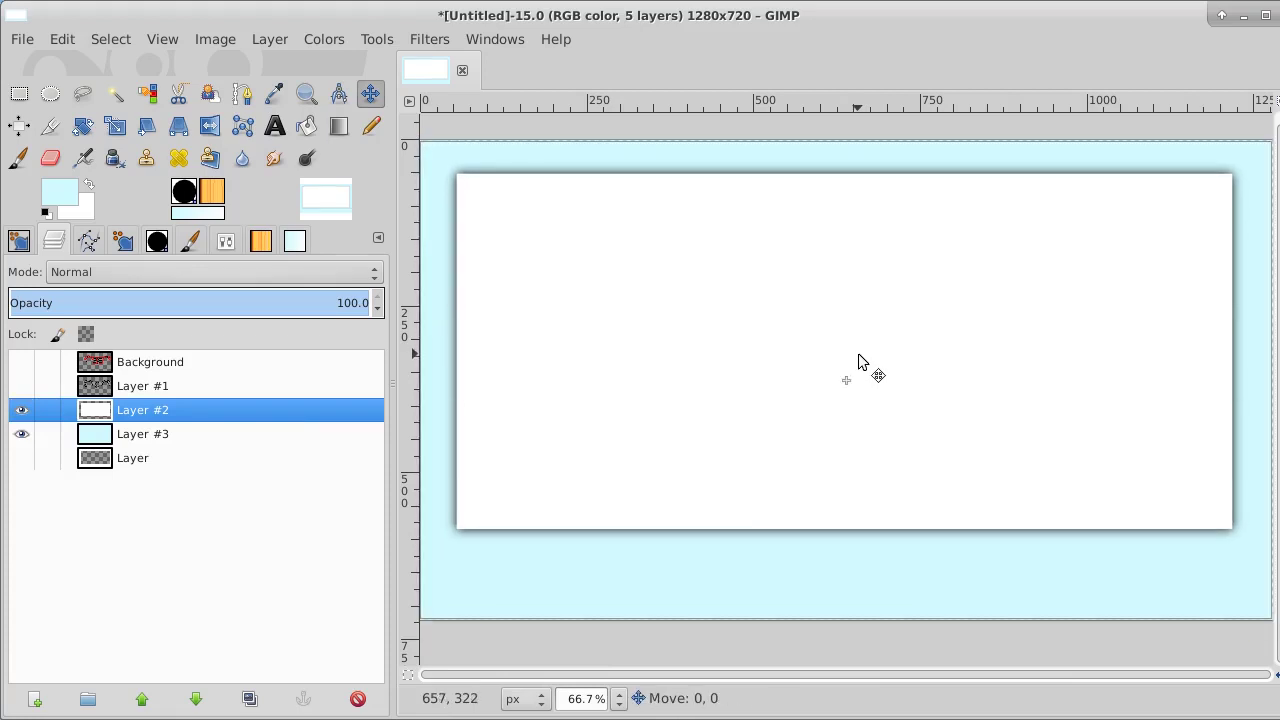
right_click(201, 415)
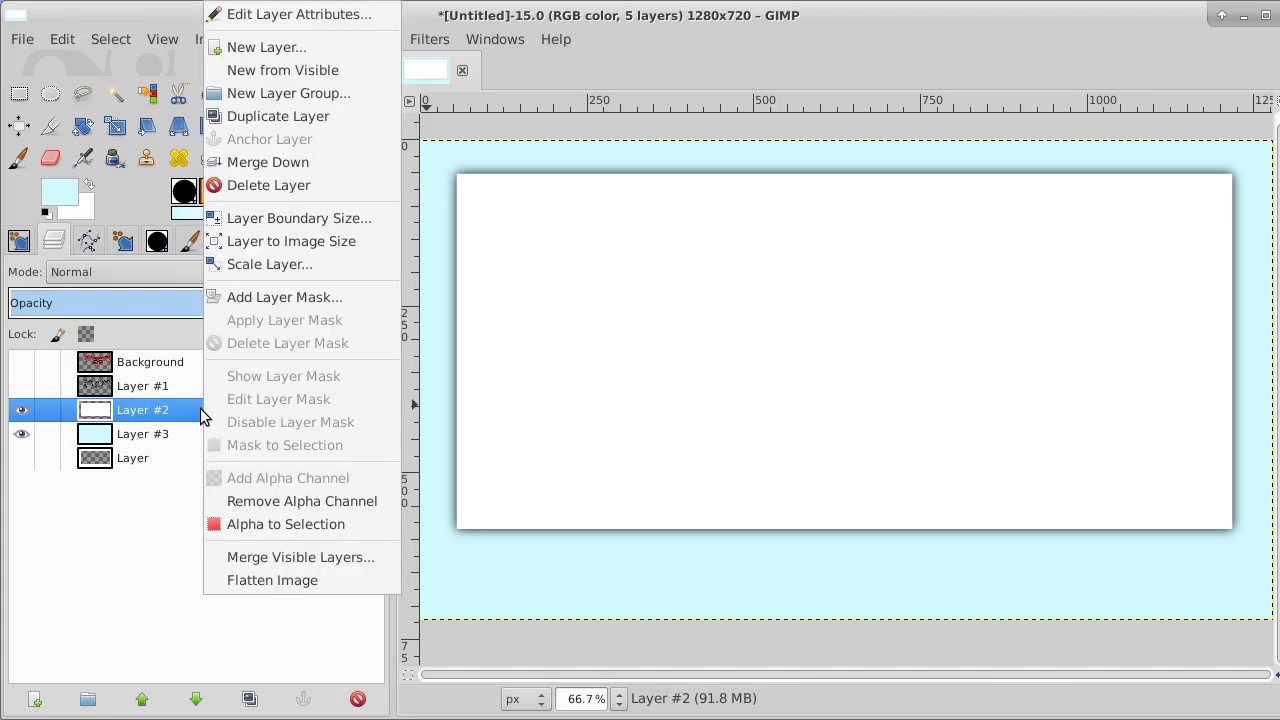
click(341, 241)
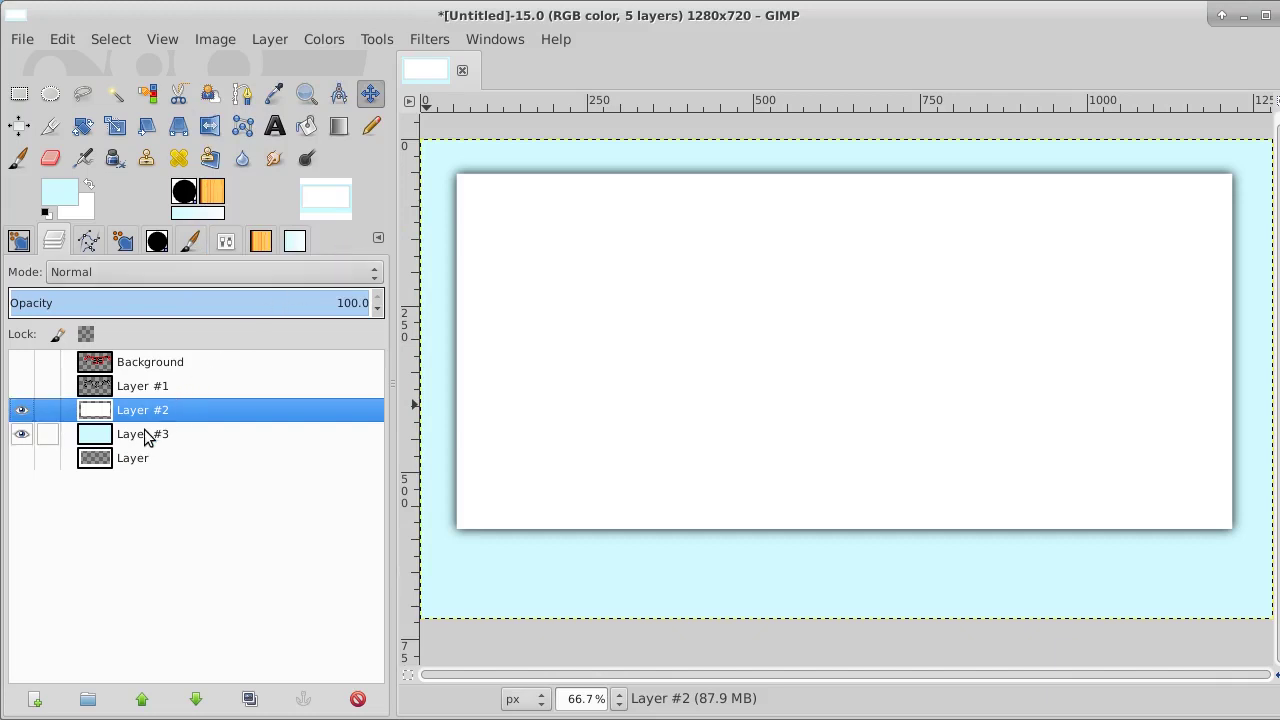
Step: Show the Background layer and Layer #1, and fill Layer #3 with white using swapped foreground and background colors
click(22, 363)
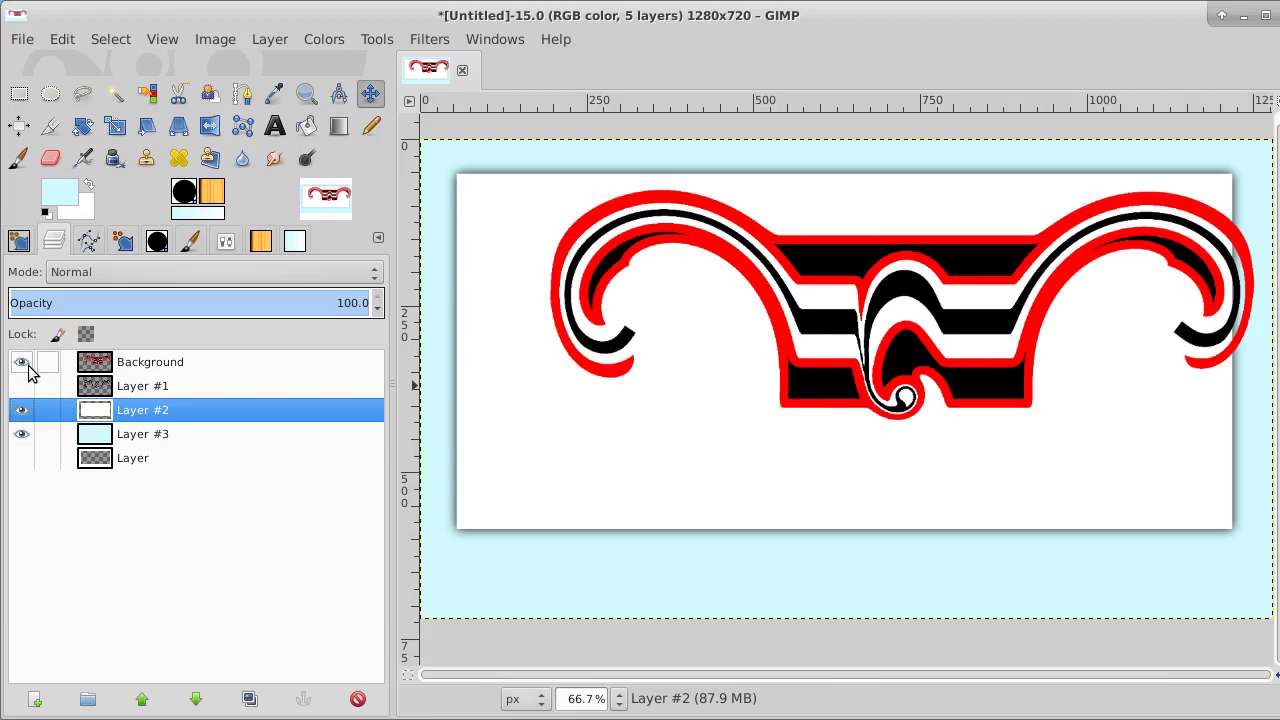
click(28, 387)
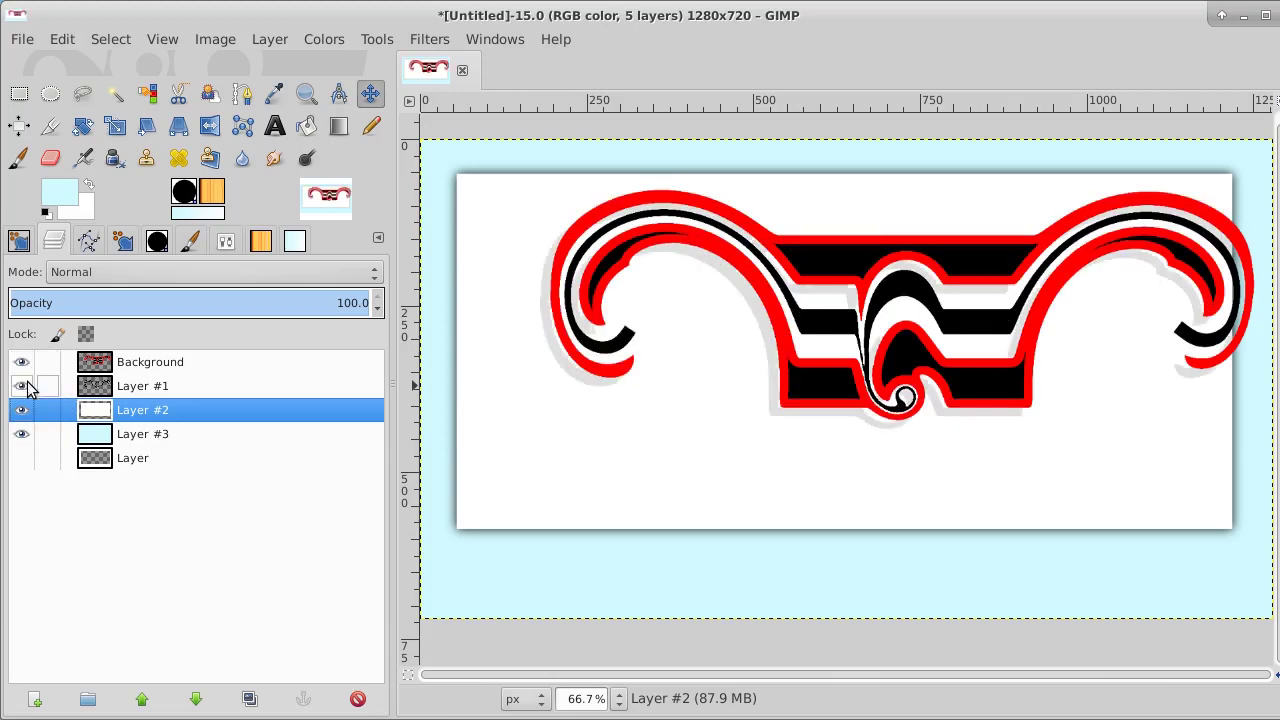
click(155, 436)
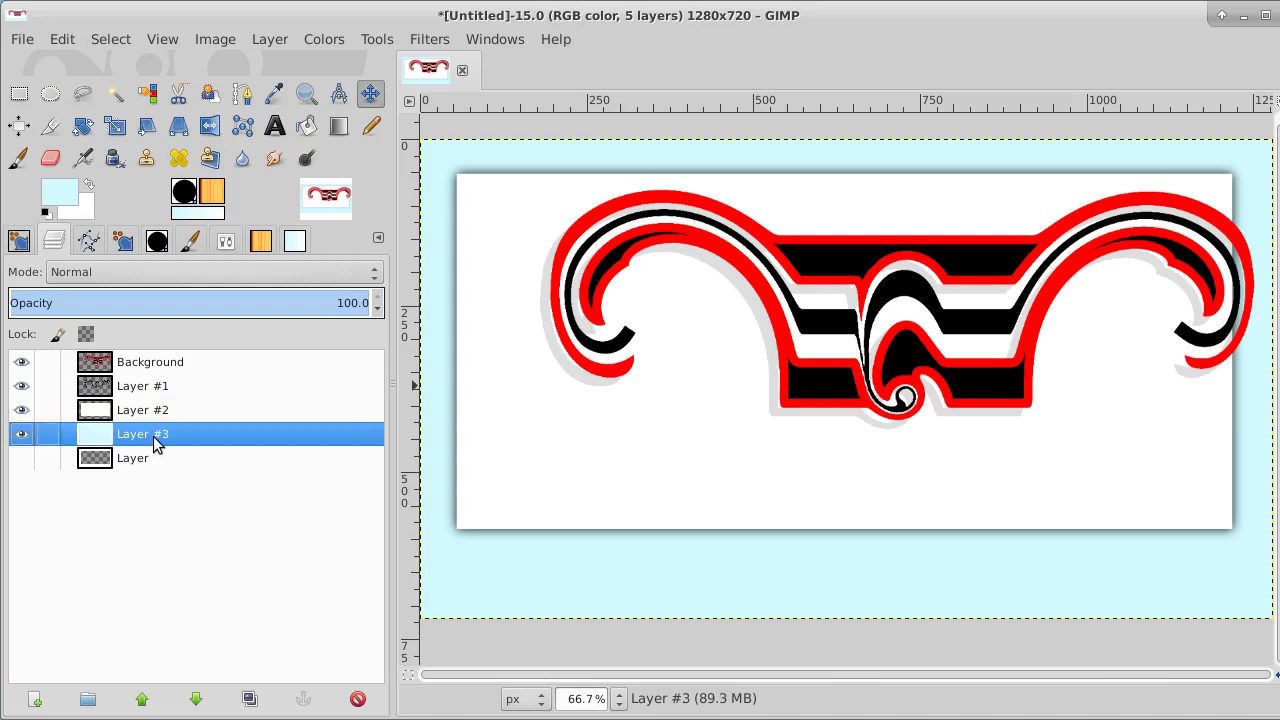
click(89, 185)
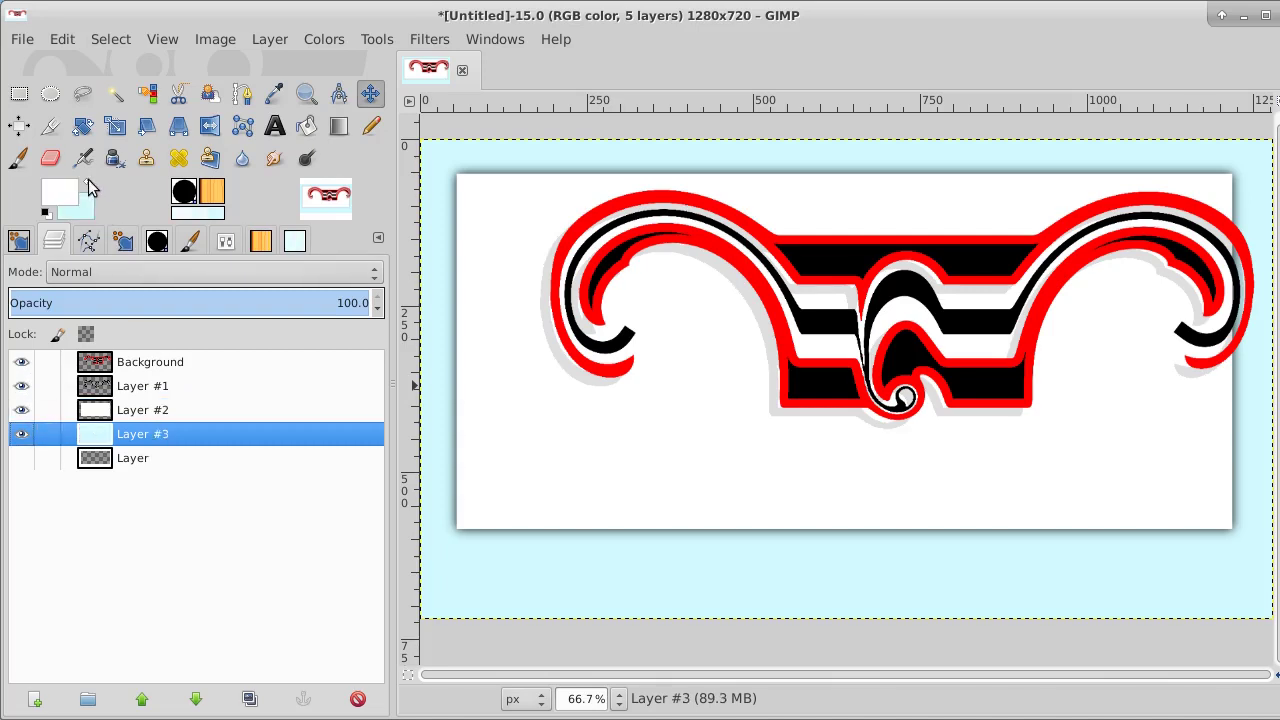
click(307, 125)
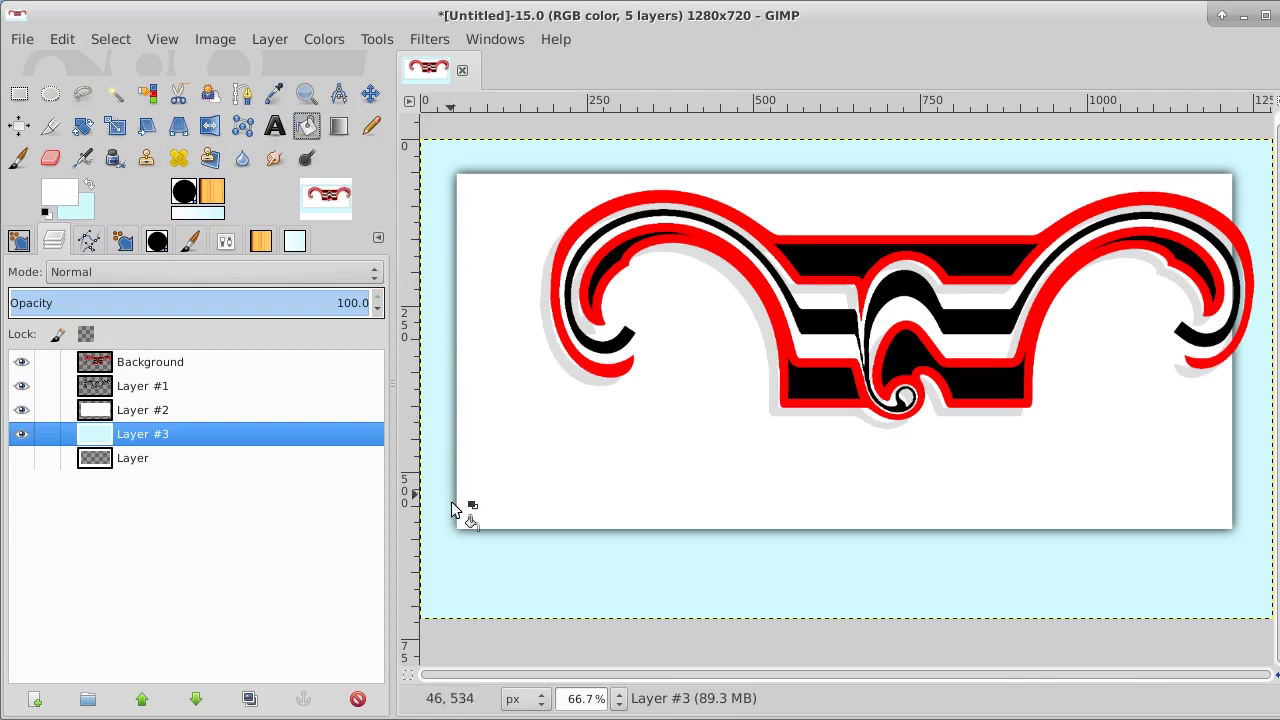
click(462, 558)
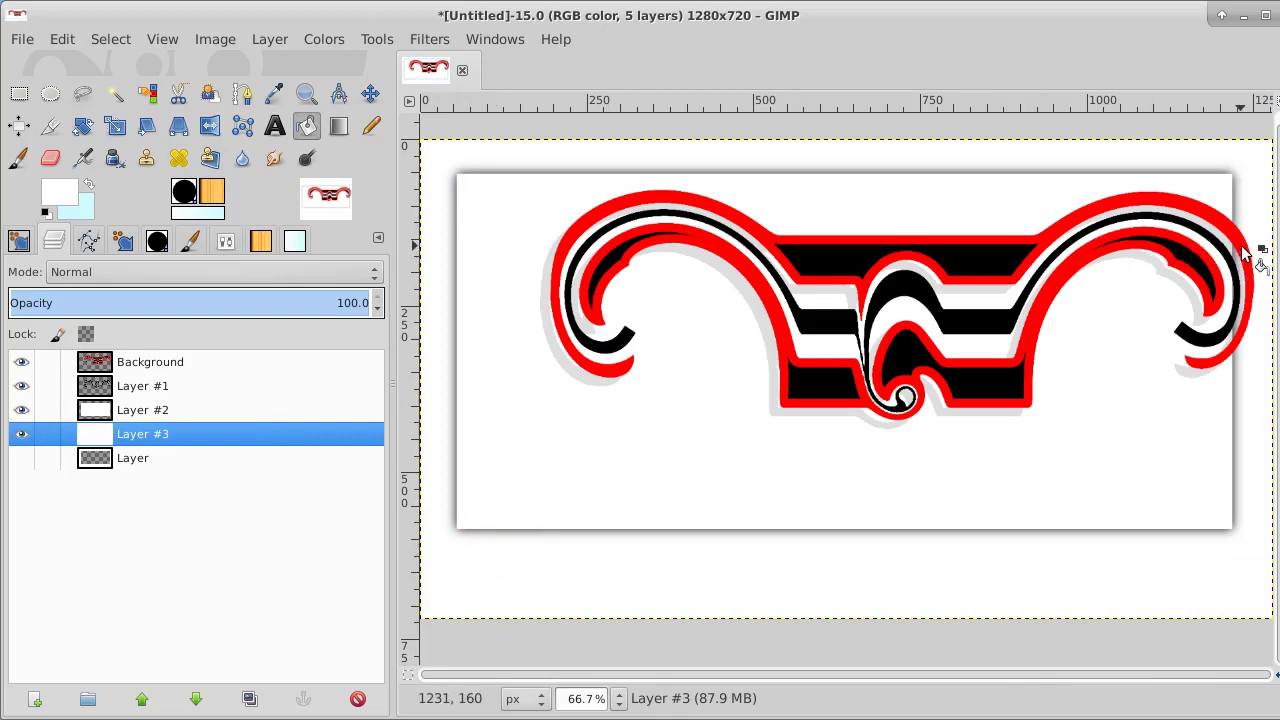
Step: Merge the Background ornament layer down into Layer #1, and toggle the merged layer's visibility to check it
click(253, 361)
right_click(253, 361)
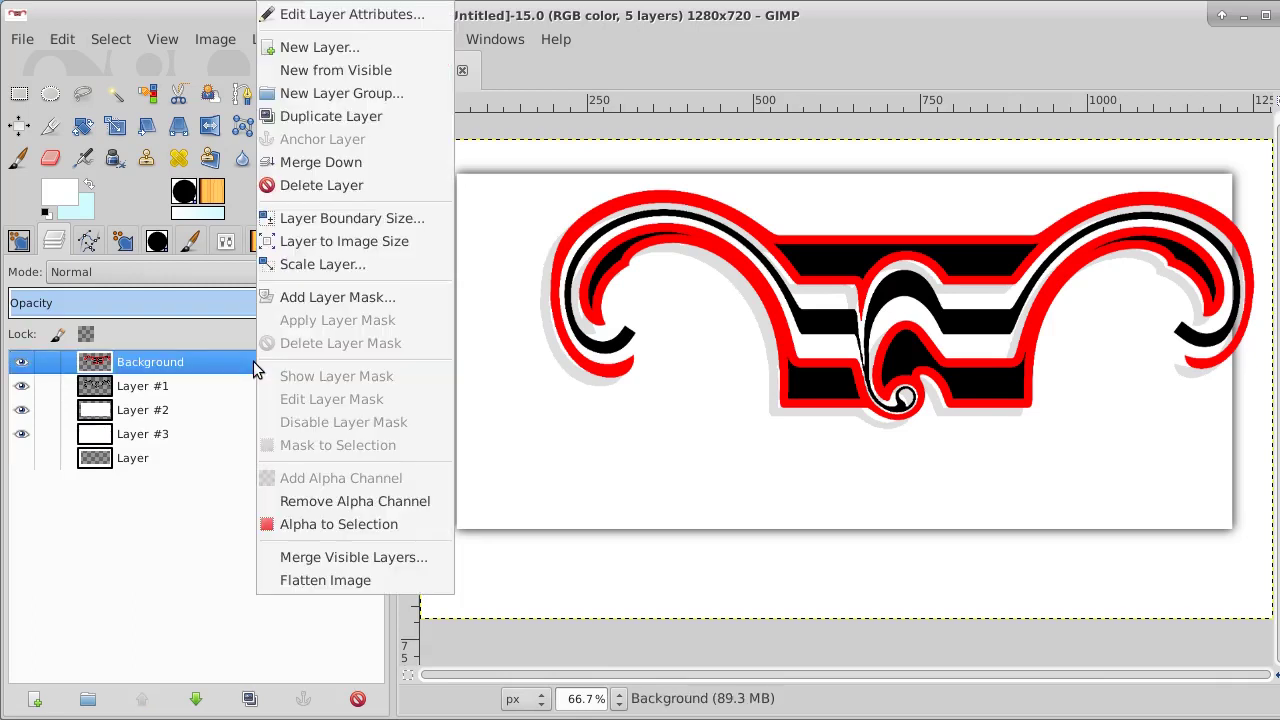
click(349, 164)
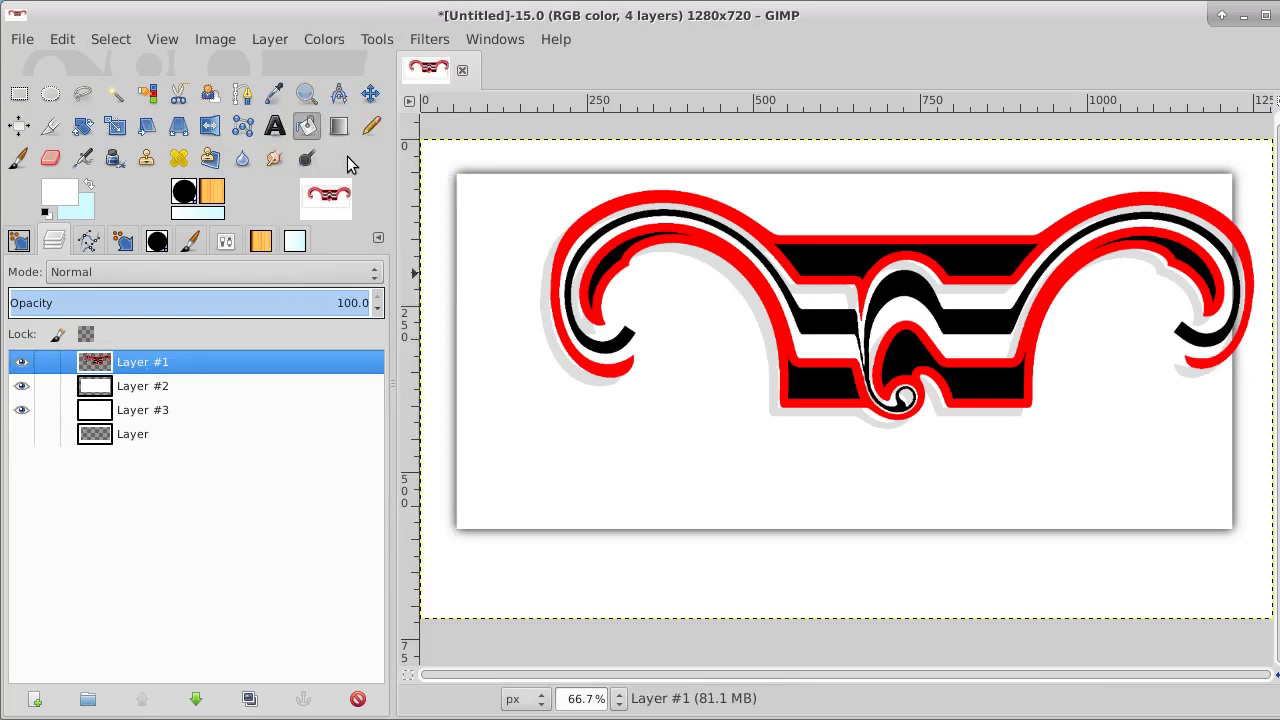
click(22, 364)
click(22, 364)
Step: Select the transparent area of Layer #1 by color and invert the selection to outline the ornament and its shadow
click(151, 98)
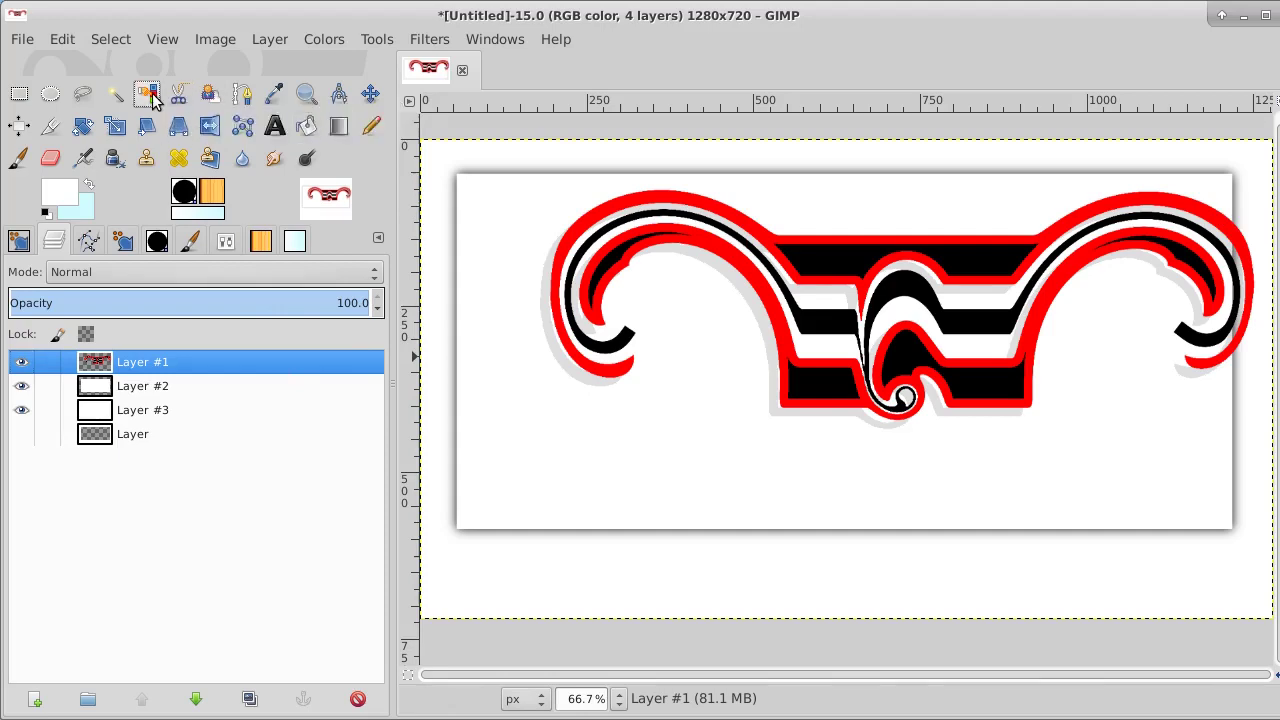
click(490, 236)
click(108, 40)
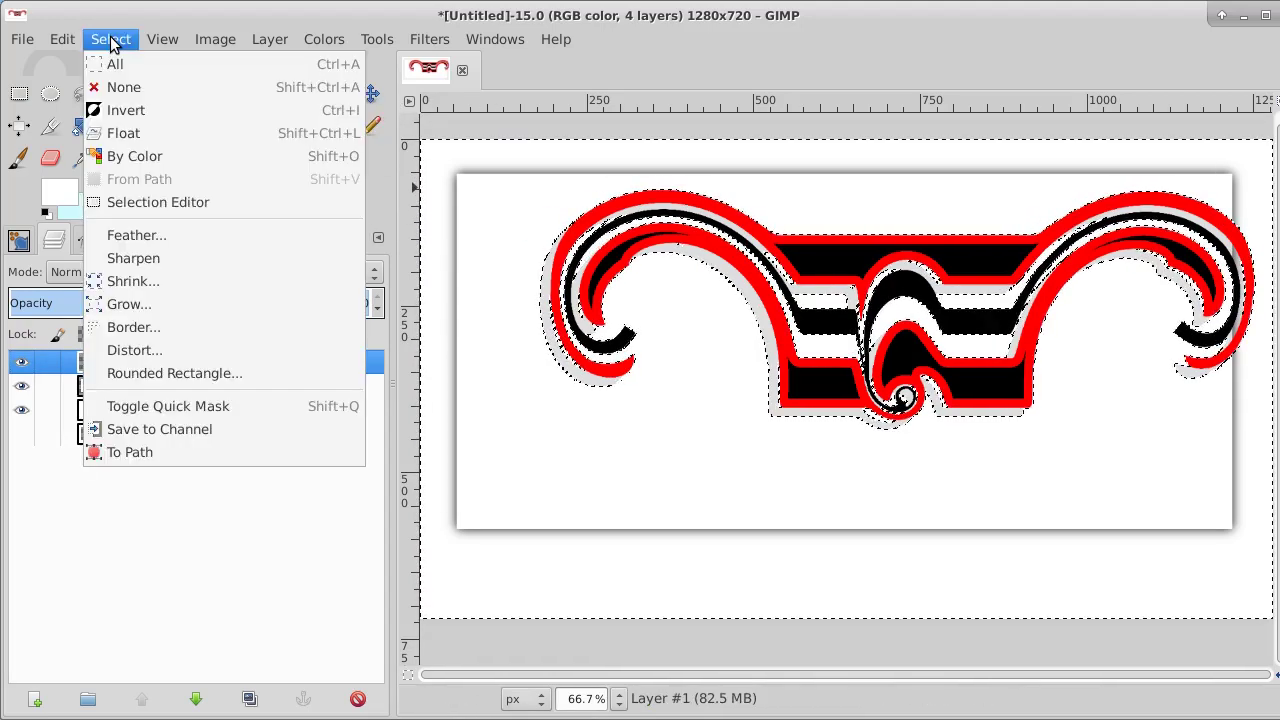
click(118, 111)
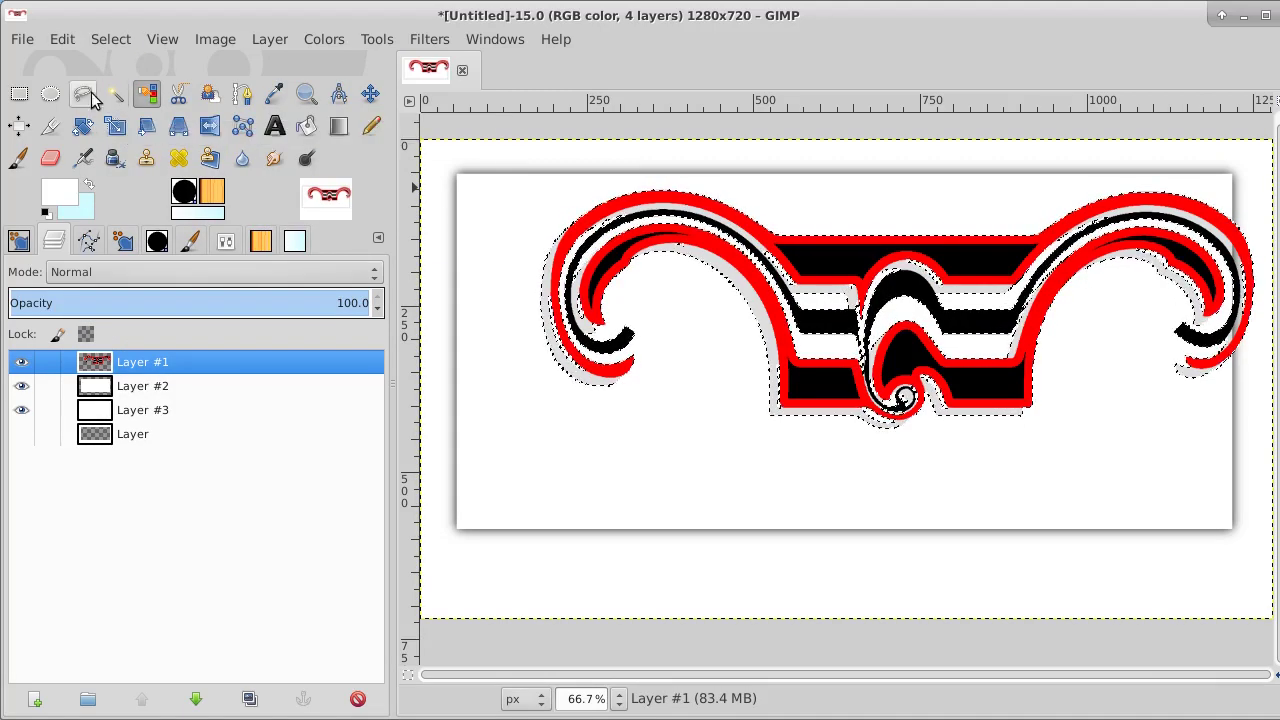
Step: Grow the selection around the ornament and its shadow by 10 px
click(110, 39)
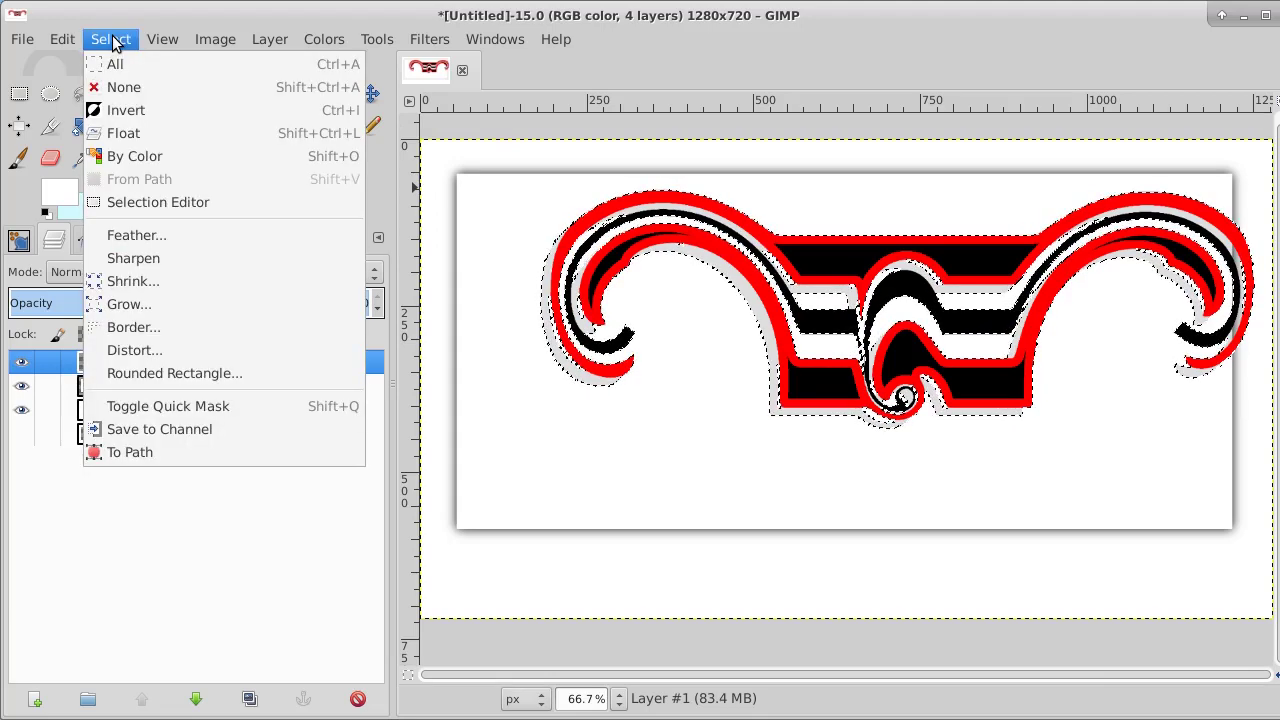
click(118, 303)
click(205, 312)
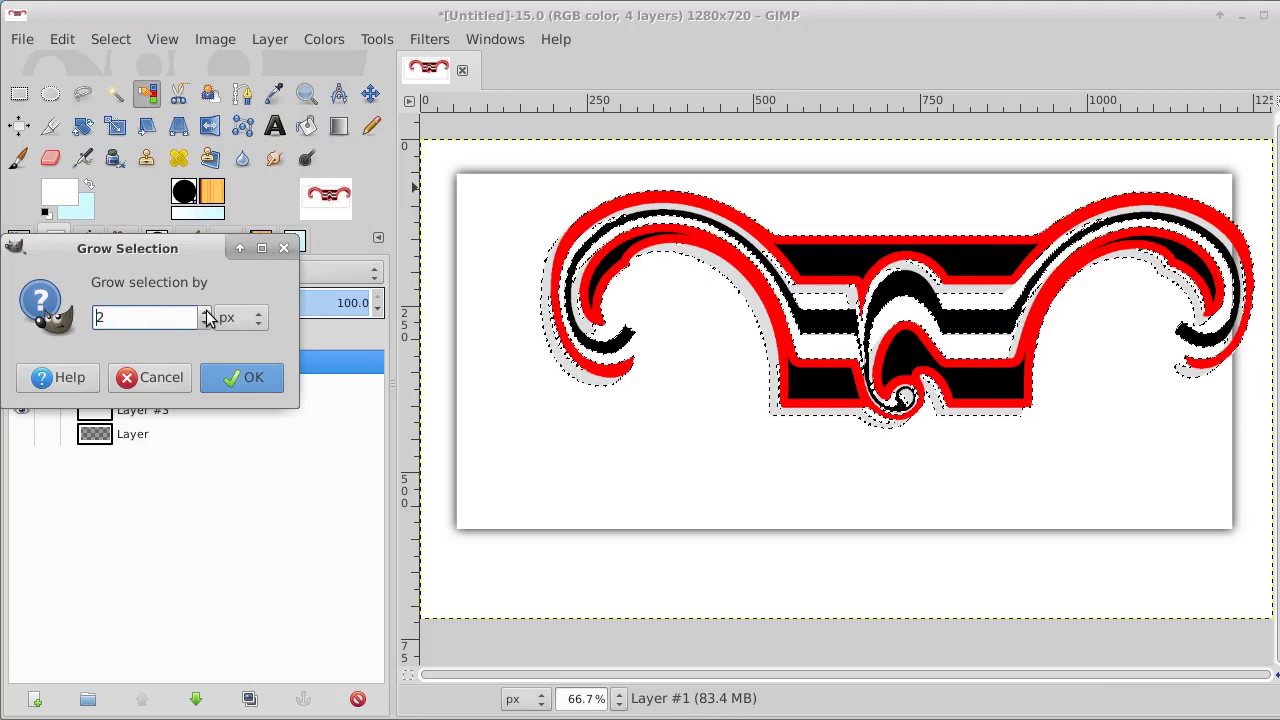
click(205, 312)
click(205, 312)
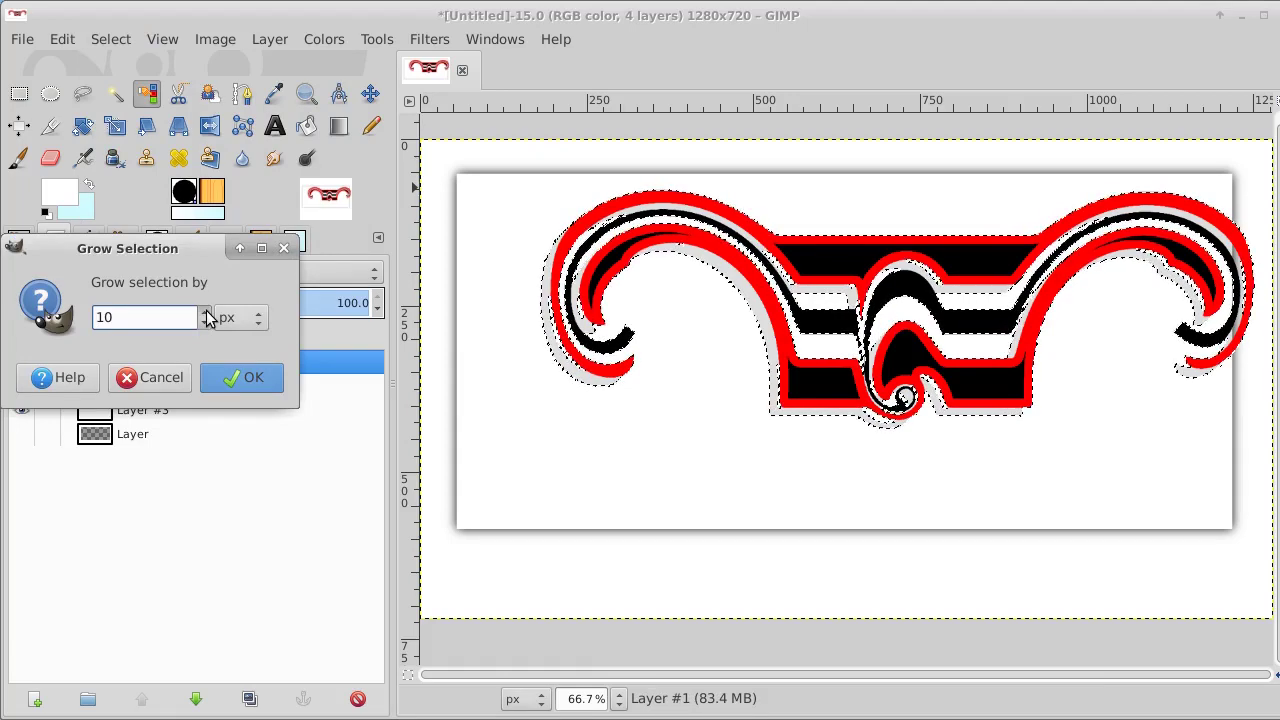
click(240, 374)
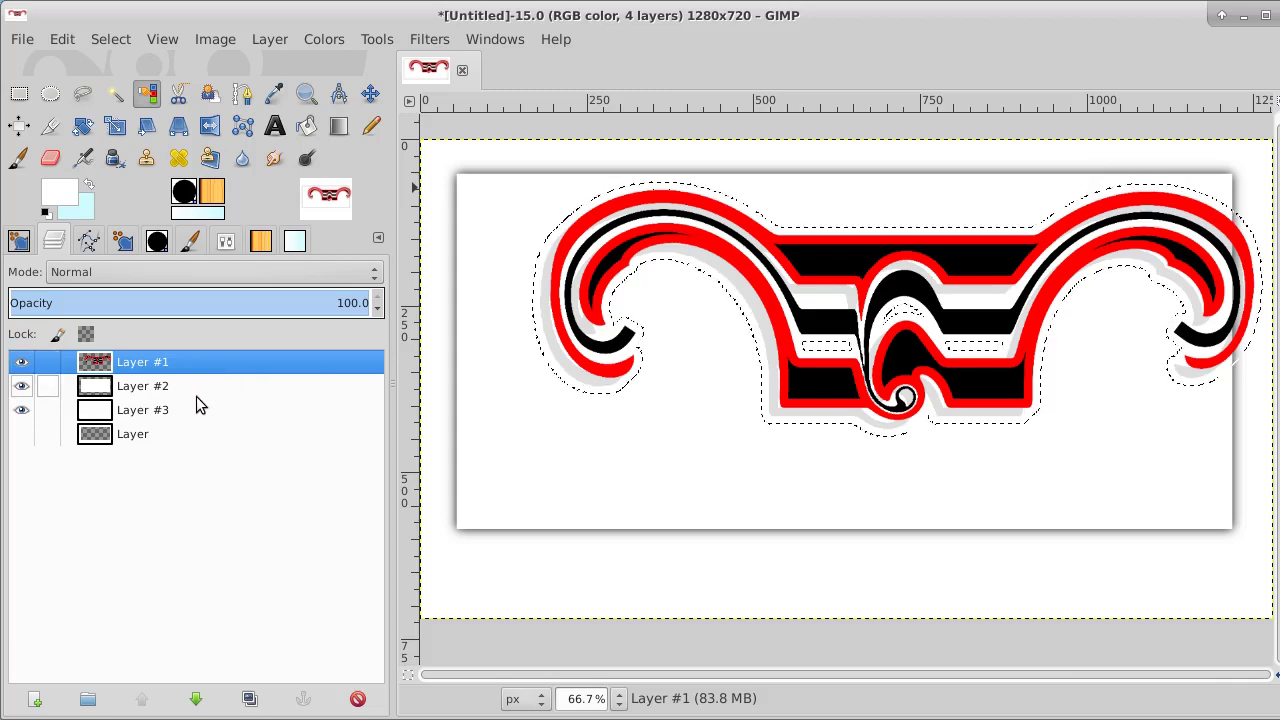
Step: Duplicate Layer #2 and lower the copy to the bottom of the layer stack
click(196, 394)
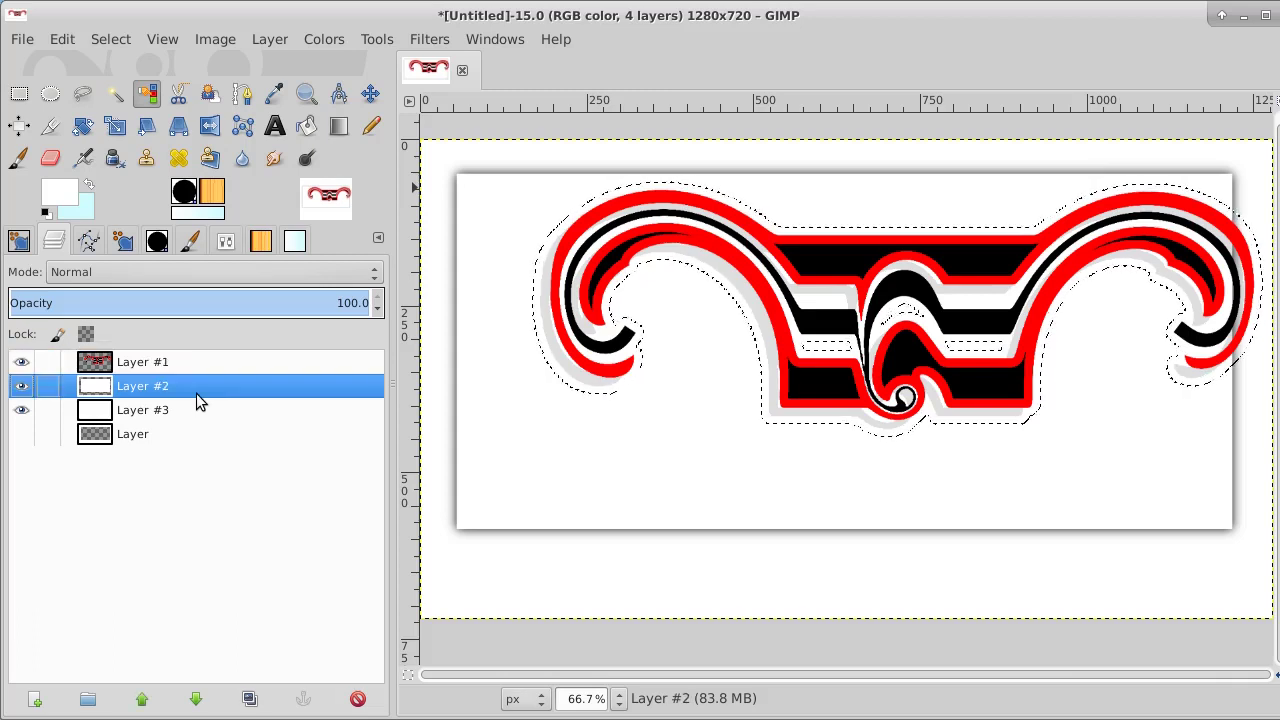
click(249, 699)
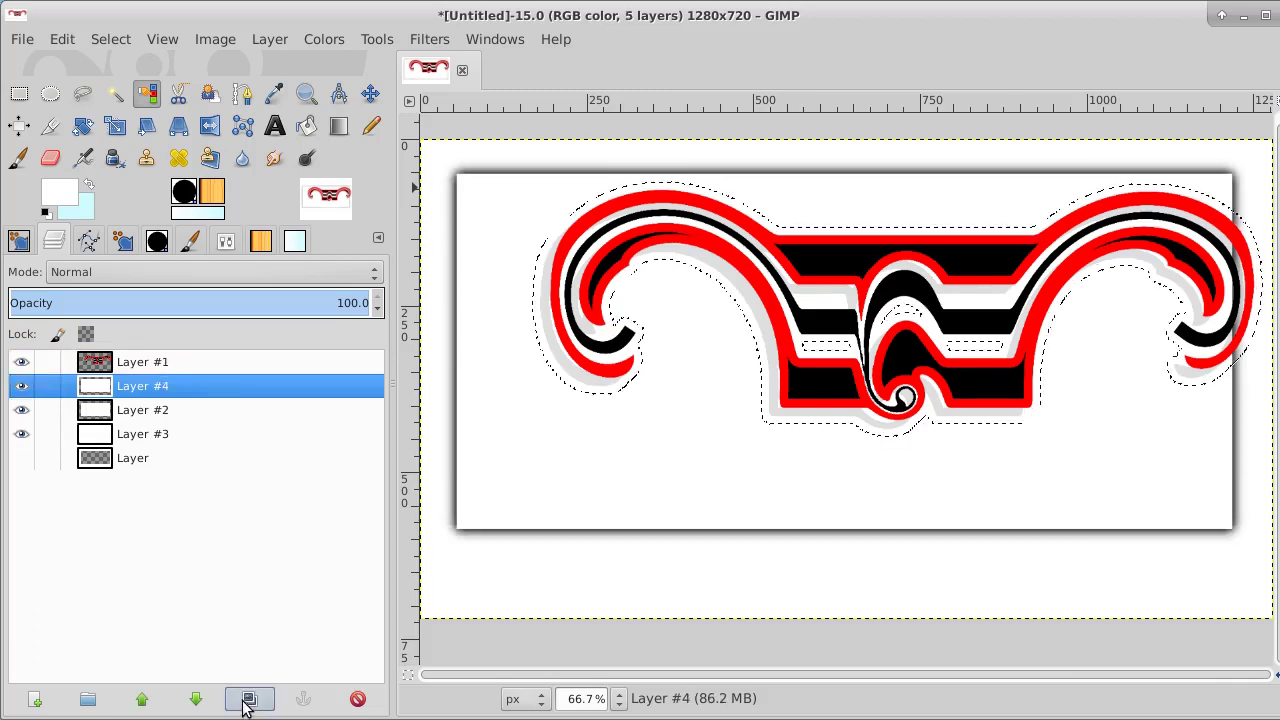
click(195, 699)
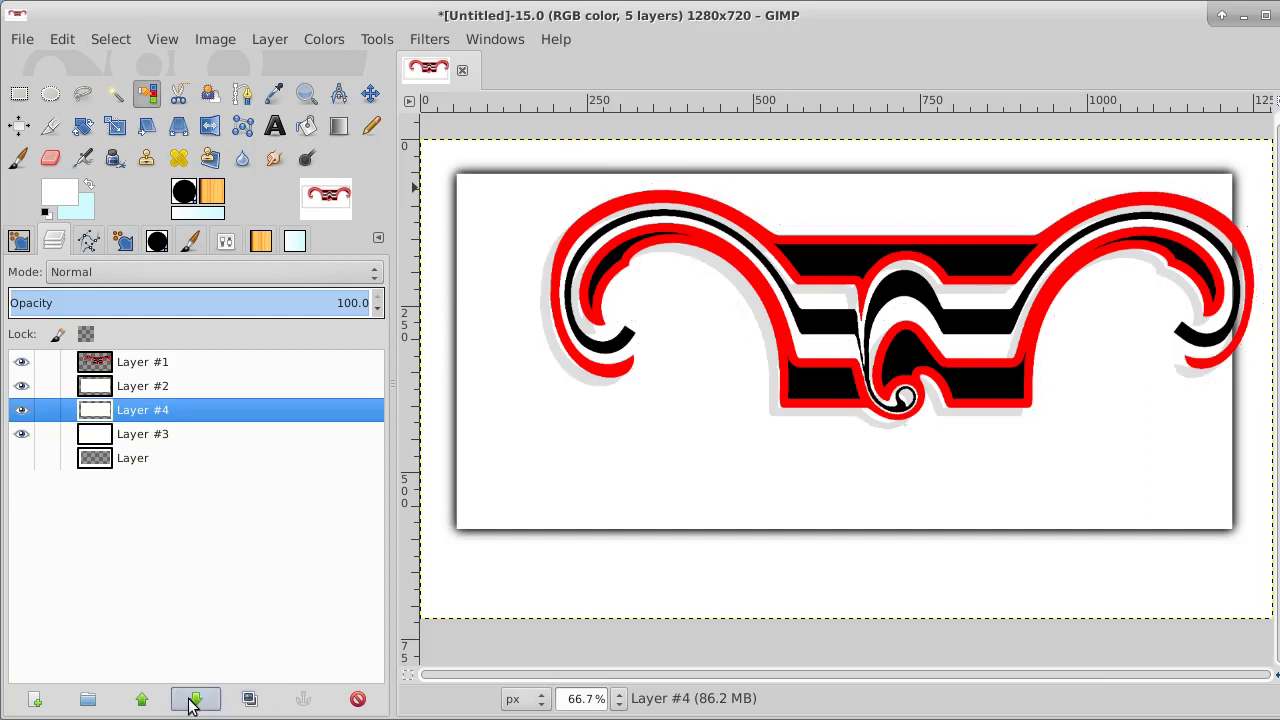
click(195, 699)
click(195, 699)
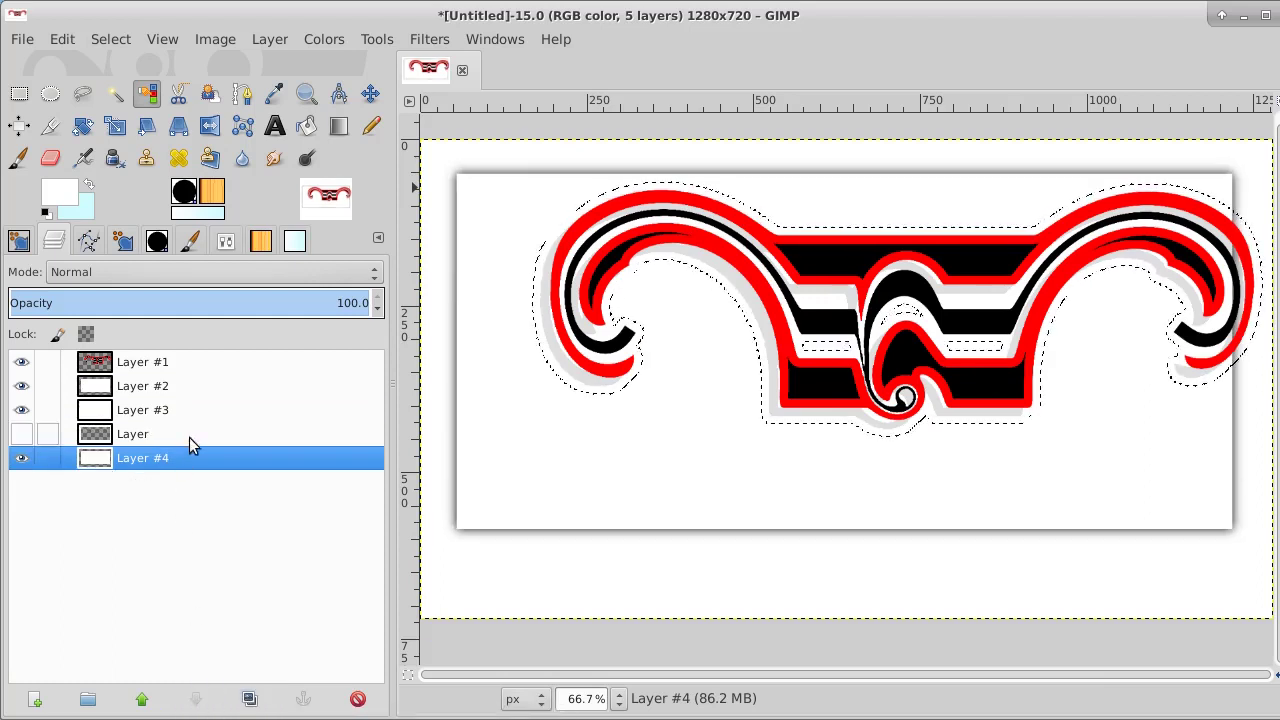
Step: Erase the panel's edge shadow around the ornament's right curl on Layer #2, and clear the selection
click(216, 386)
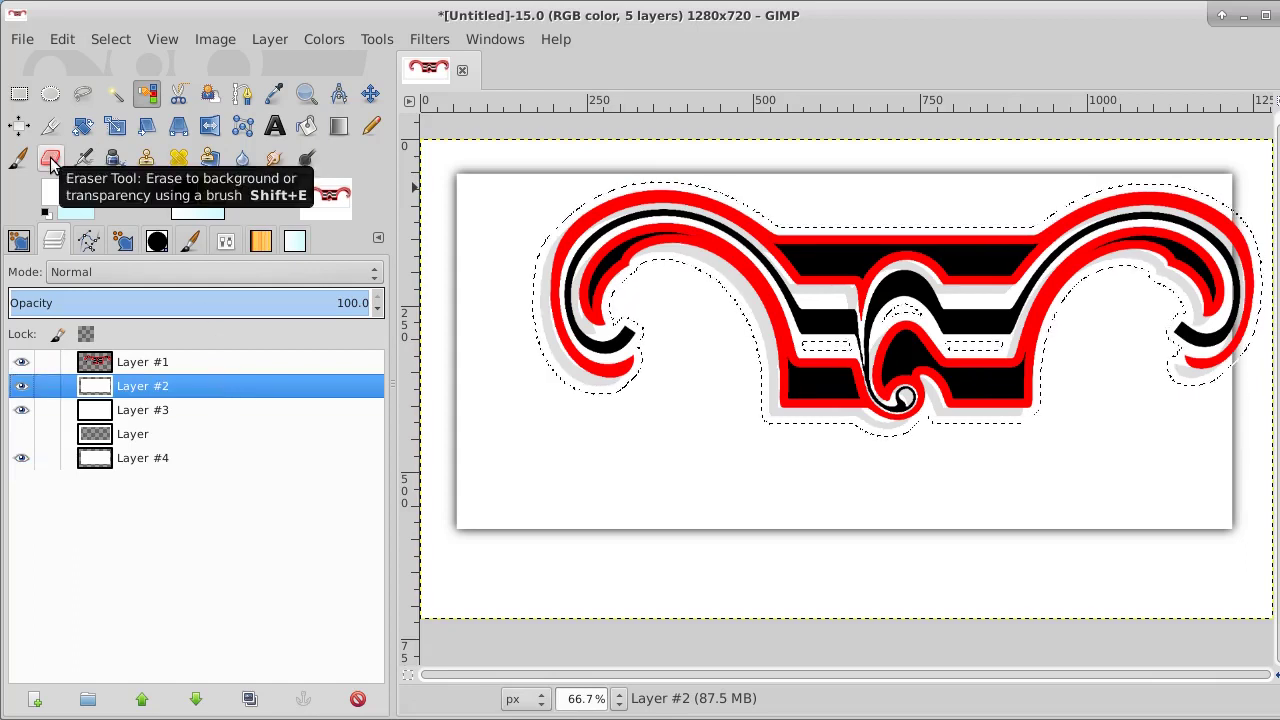
click(50, 160)
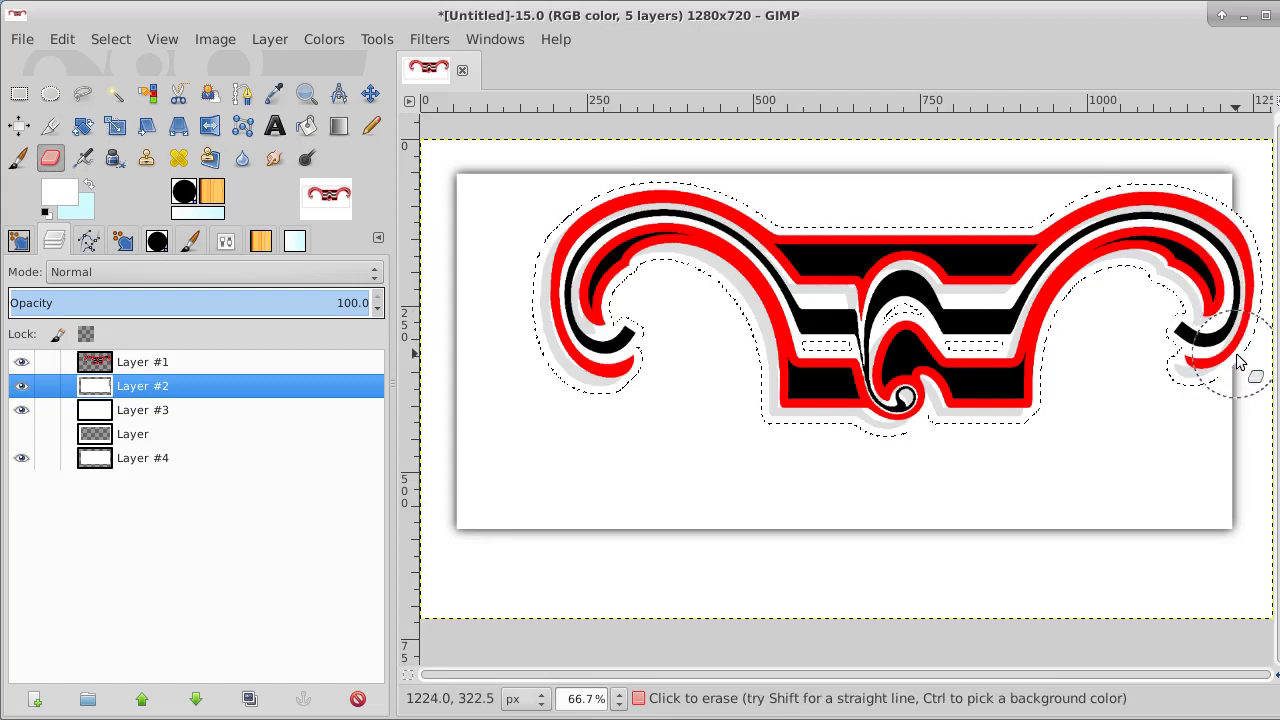
click(122, 40)
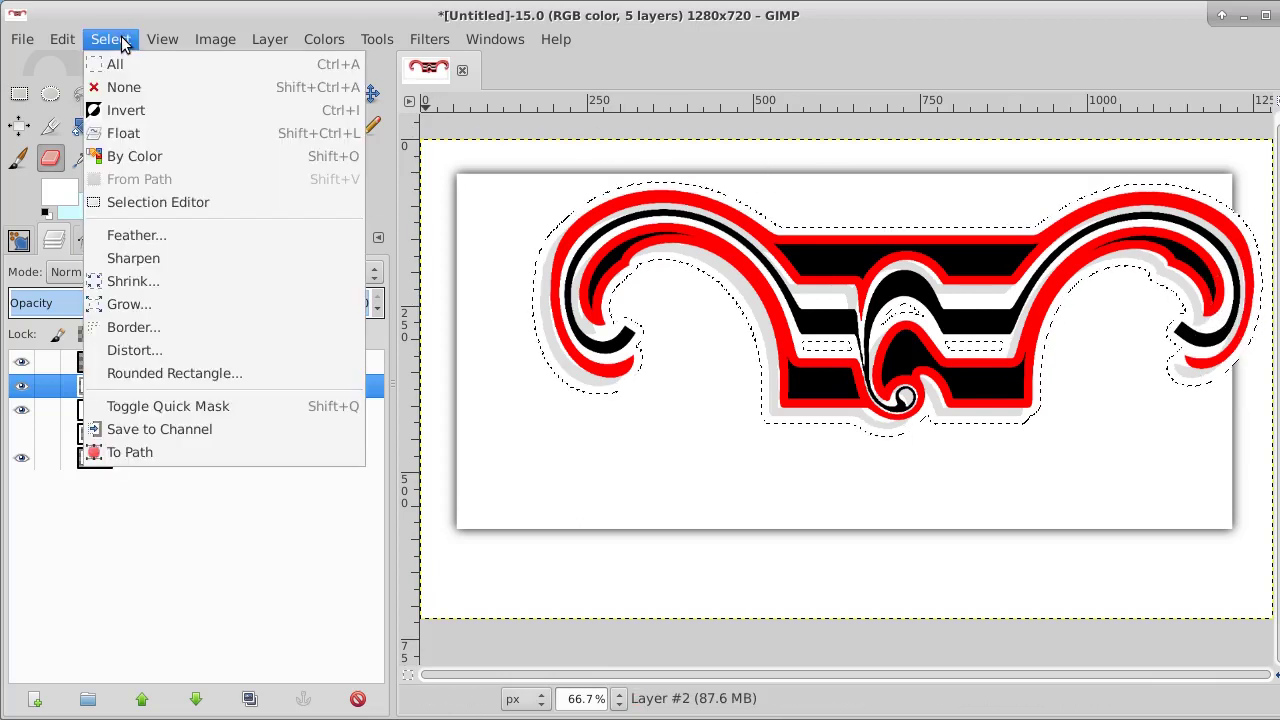
click(125, 88)
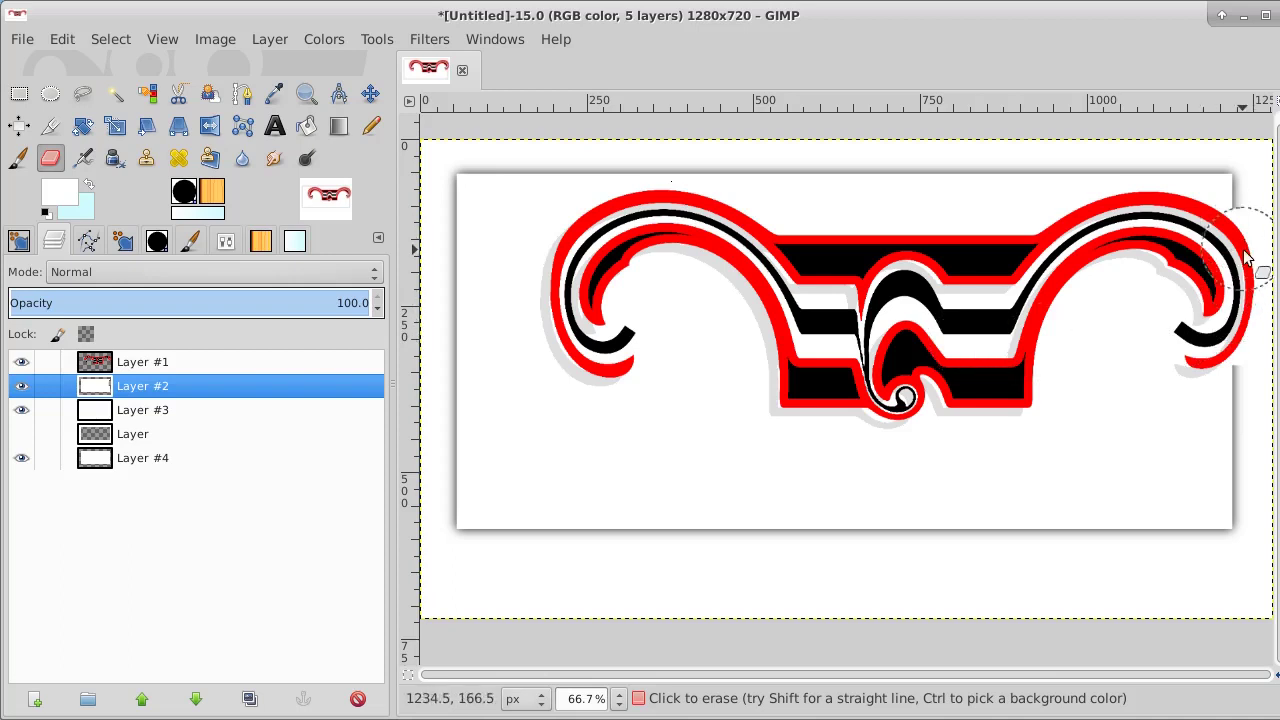
key(ctrl)
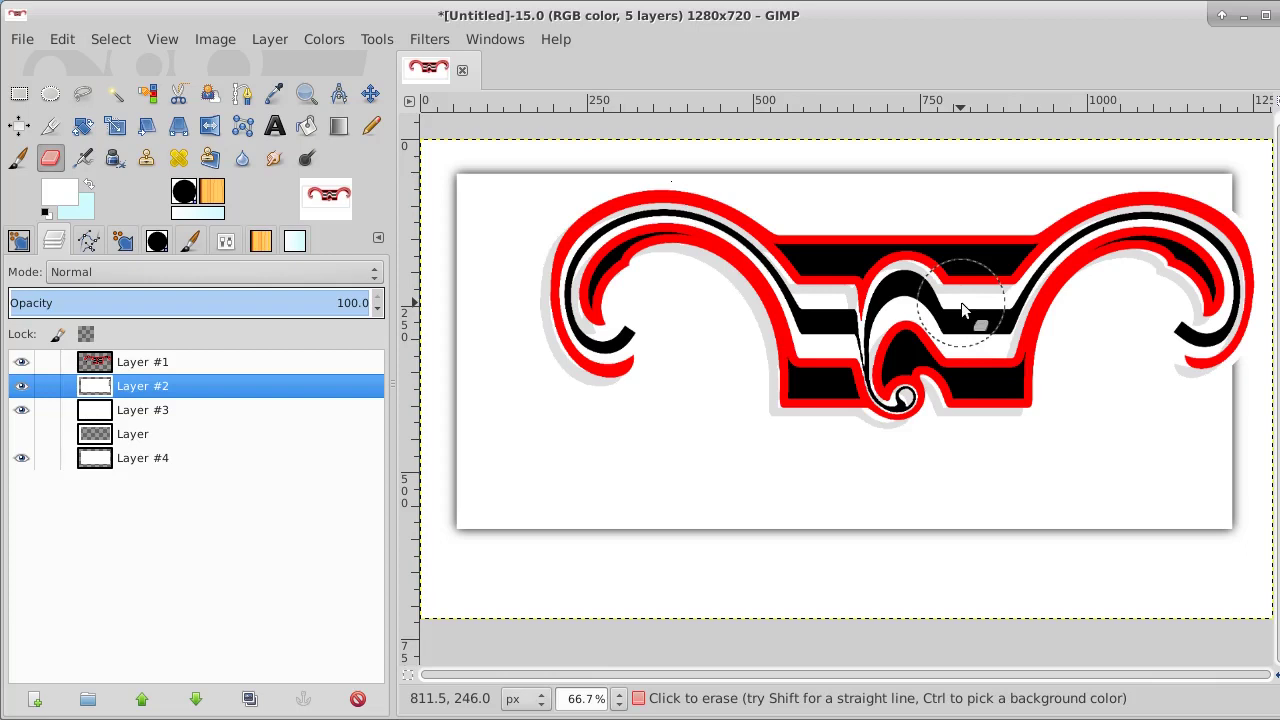
Step: Raise Layer #4 to just beneath Layer #2, compare both panels by toggling their visibility, and leave Layer #4 hidden
click(192, 458)
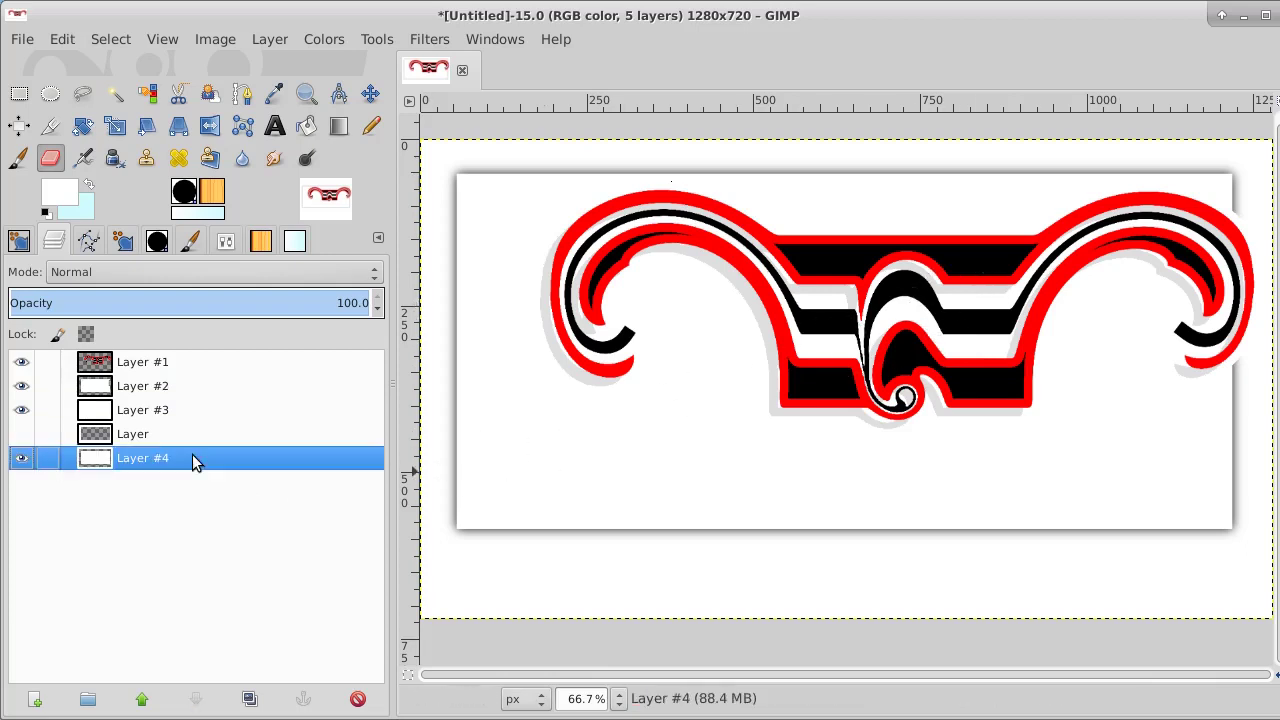
click(143, 700)
click(143, 700)
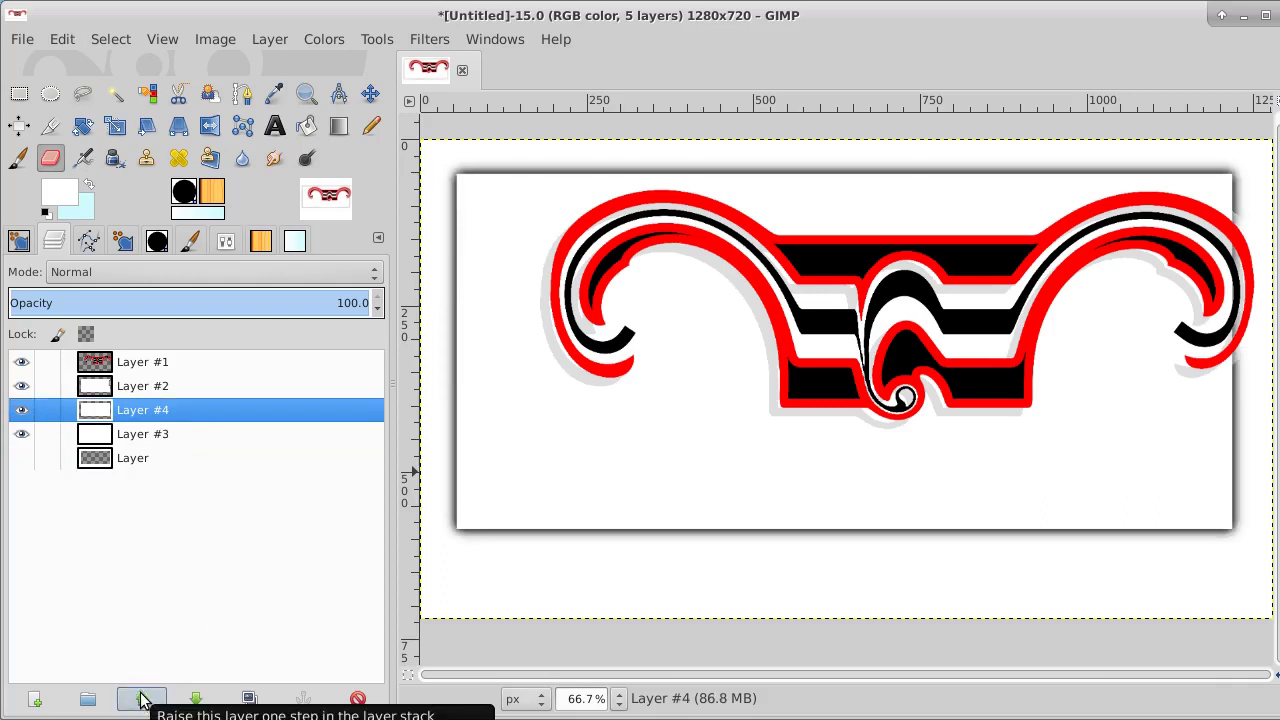
click(17, 388)
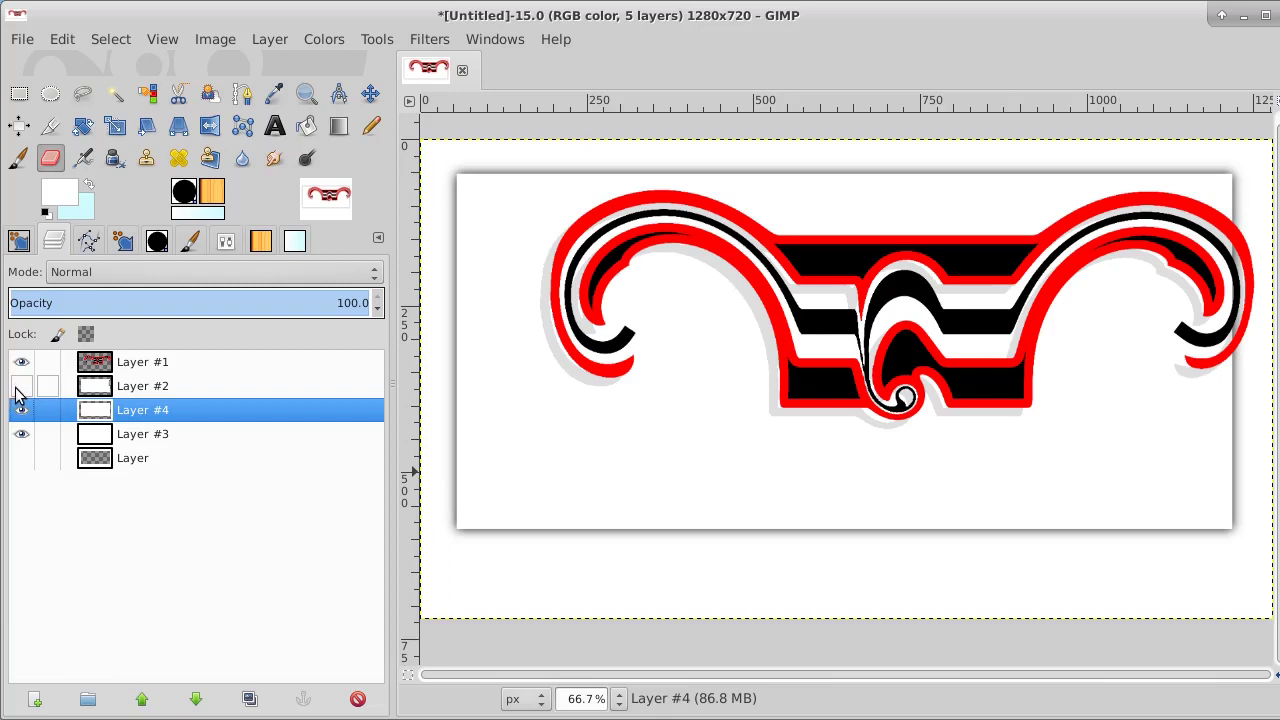
mouse_move(1198, 292)
mouse_down()
mouse_move(1224, 260)
mouse_move(1209, 274)
mouse_move(1222, 301)
mouse_up()
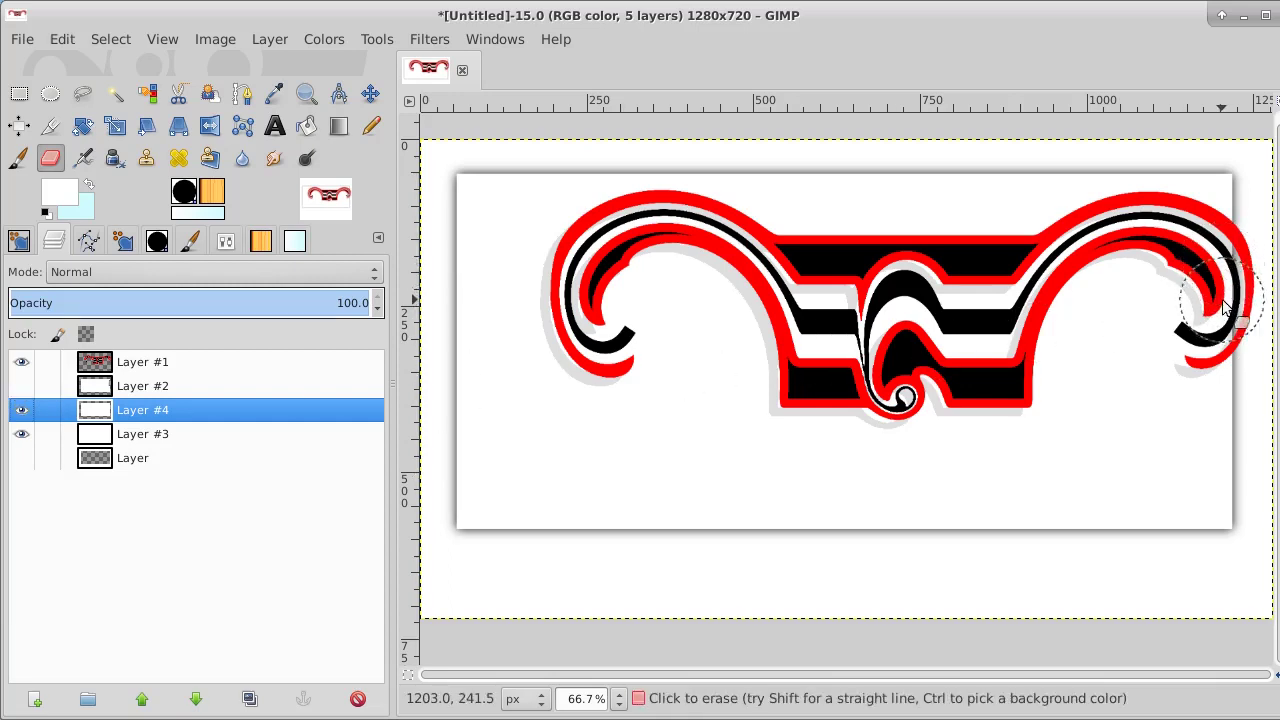
click(21, 386)
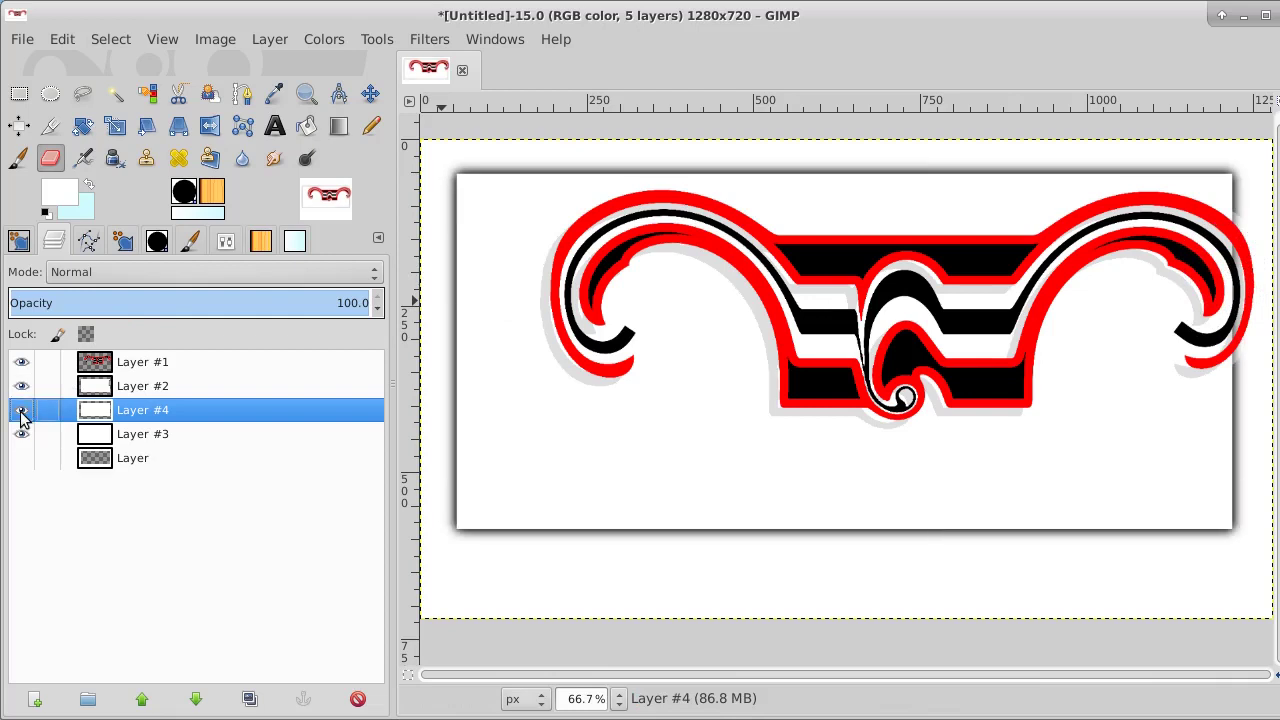
click(21, 411)
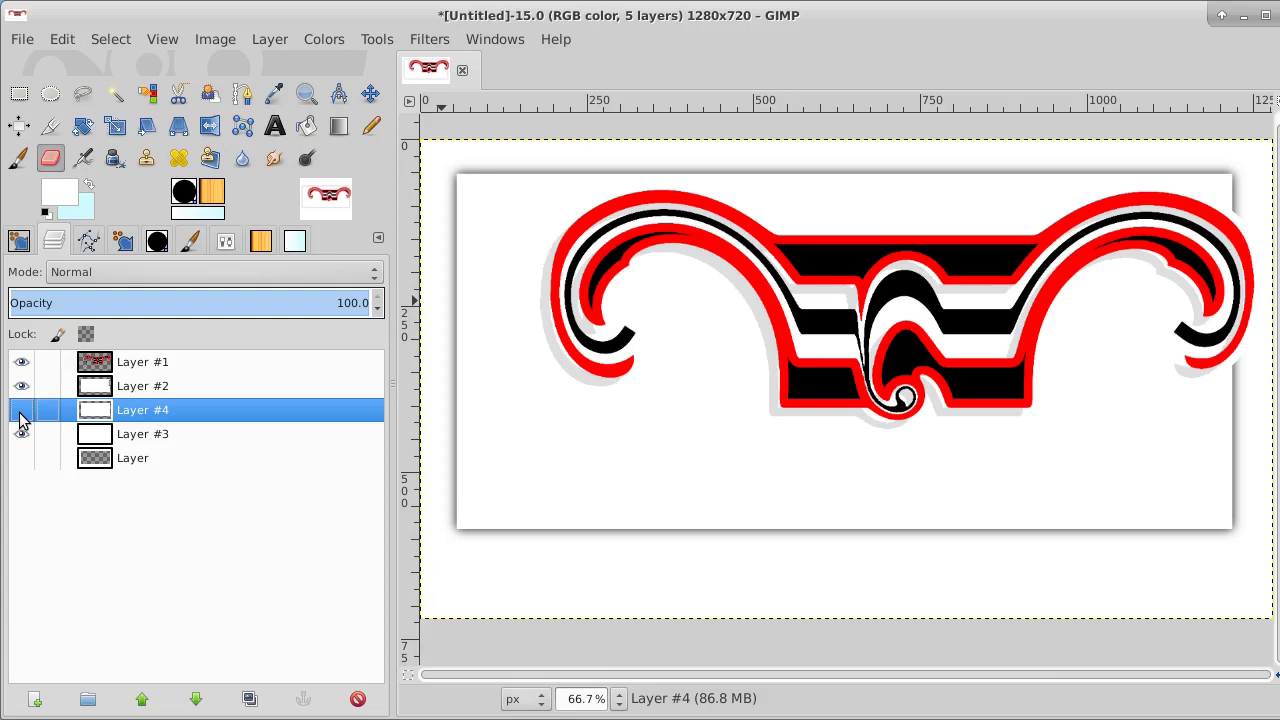
Step: Clean up the area just below the panel's lower edge on Layer #2 with the Eraser
click(193, 396)
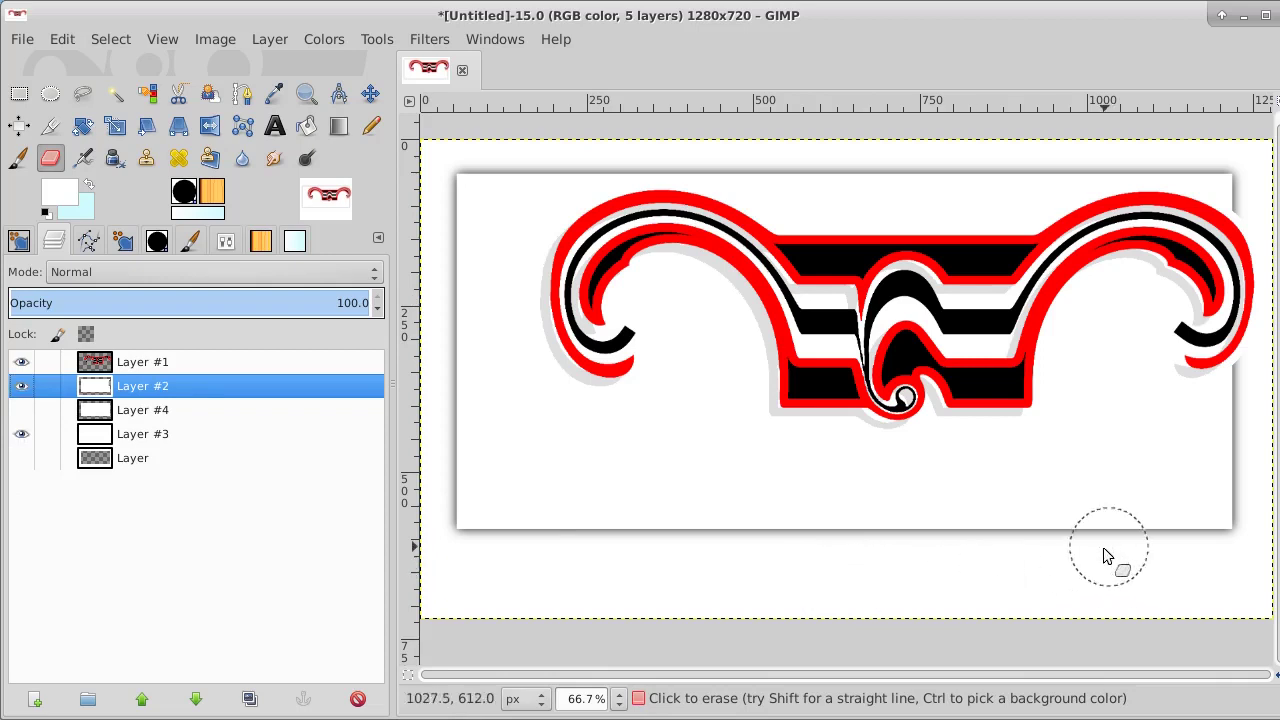
drag(1110, 555, 613, 549)
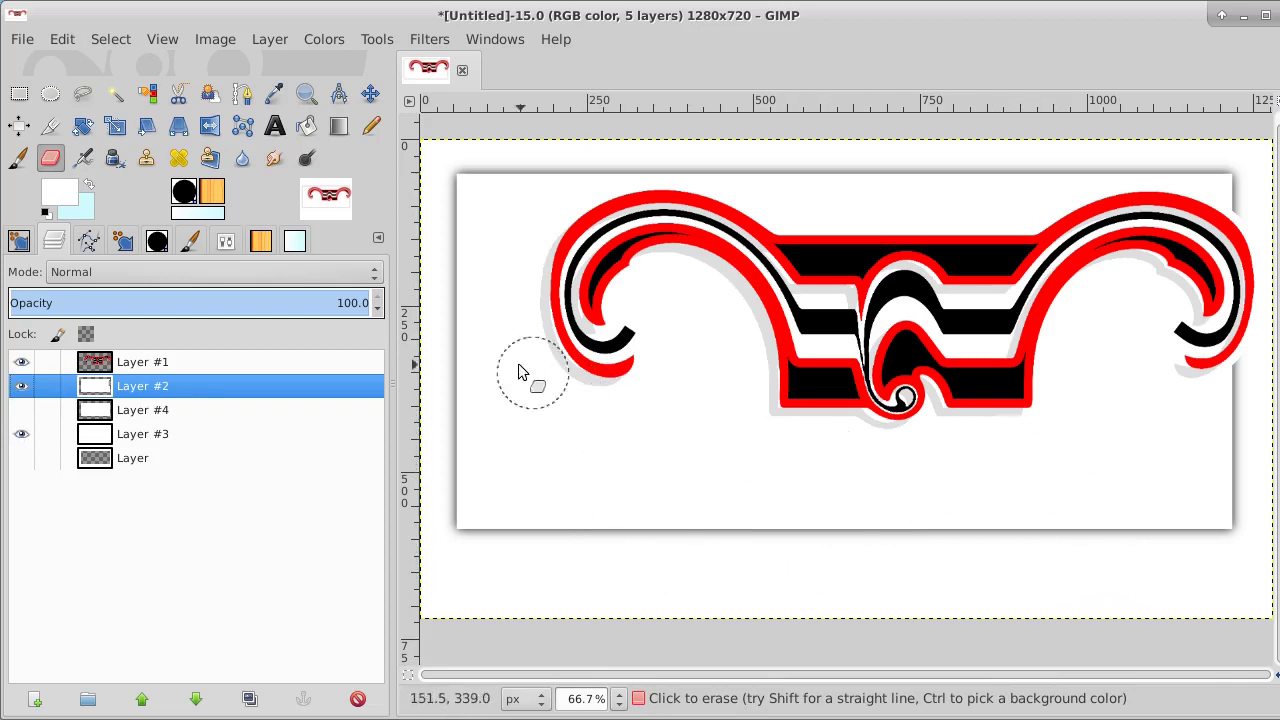
Step: Add the text "BLACK WHITE RED" beneath the ornament, starting near the panel's lower-left corner
click(275, 127)
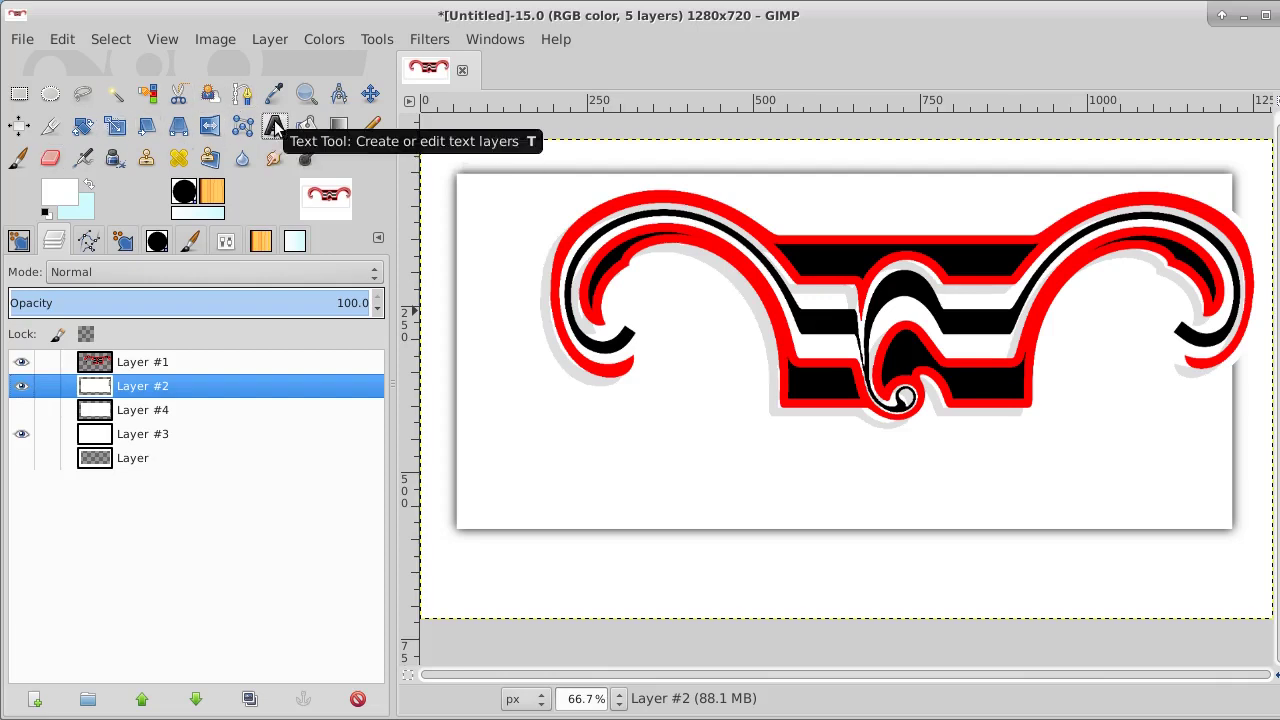
click(507, 462)
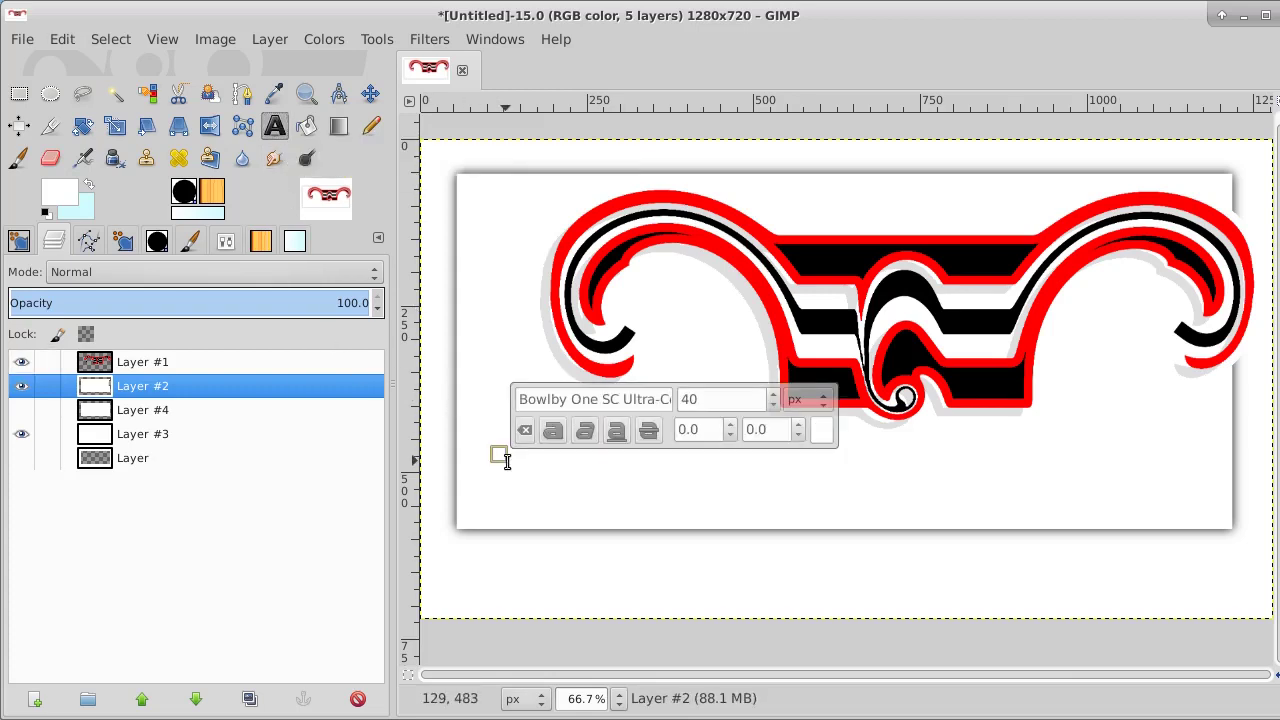
text(BLAC)
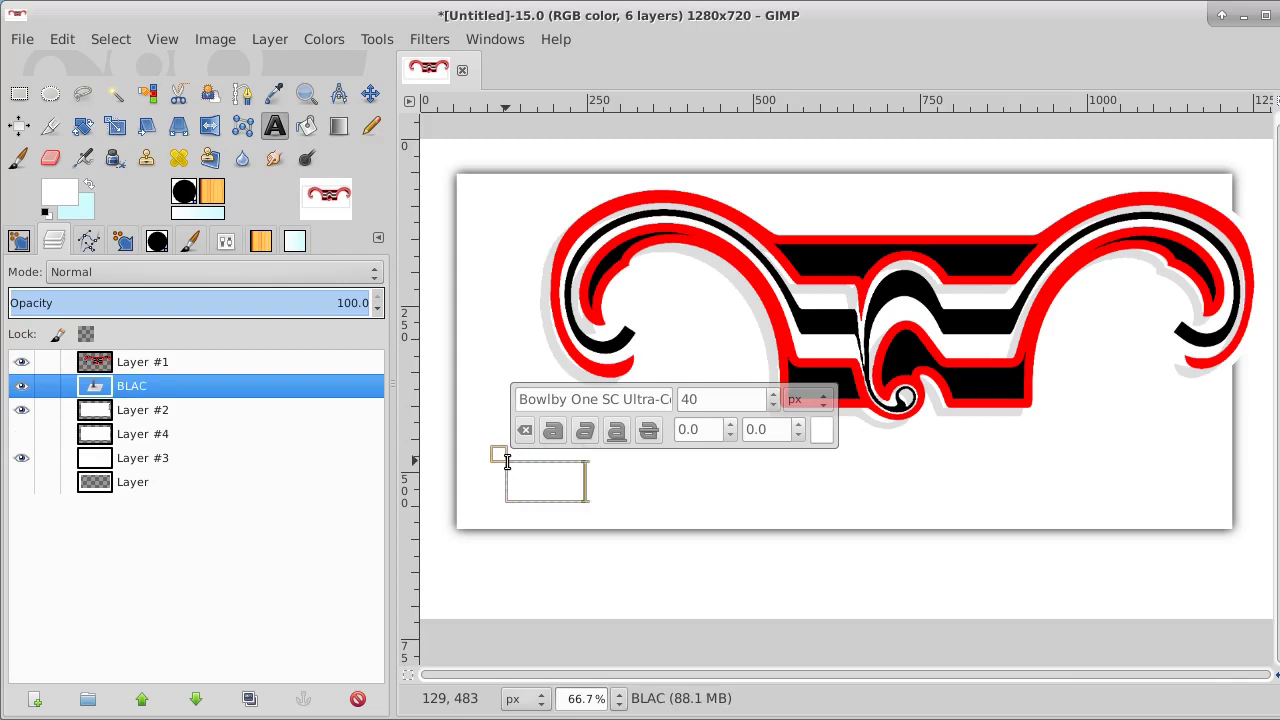
text(K  WH)
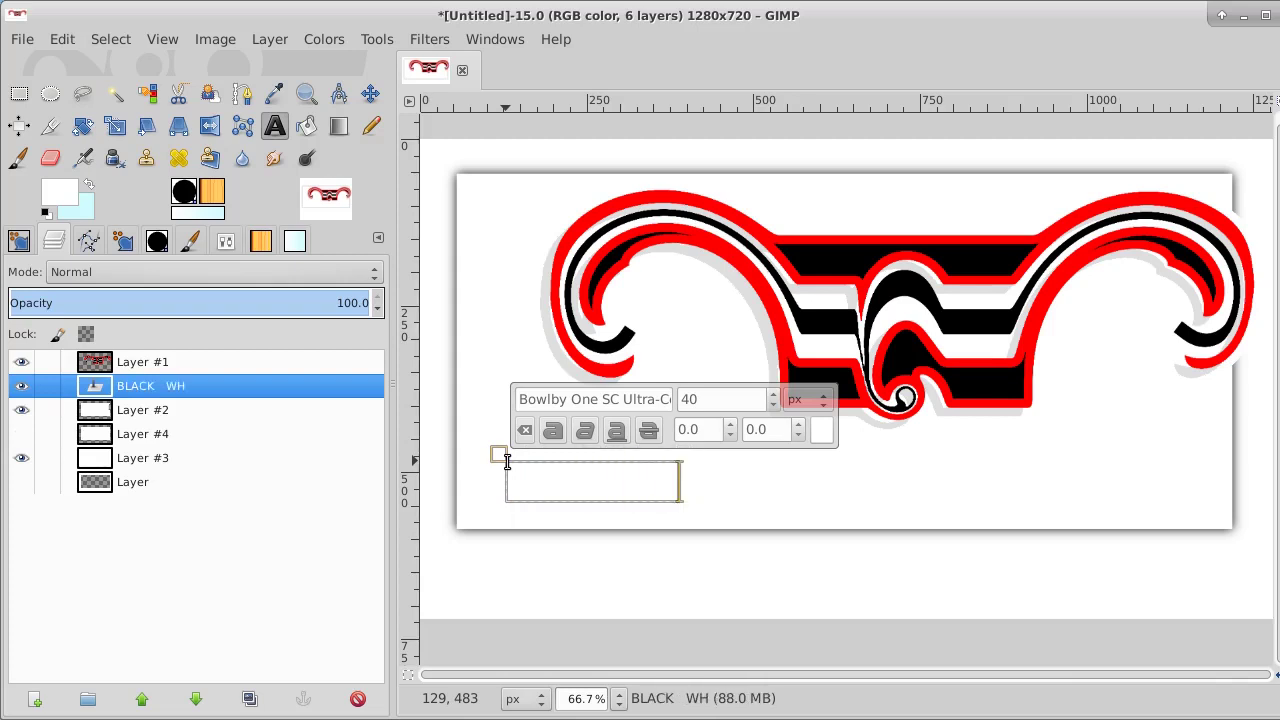
text(ITE)
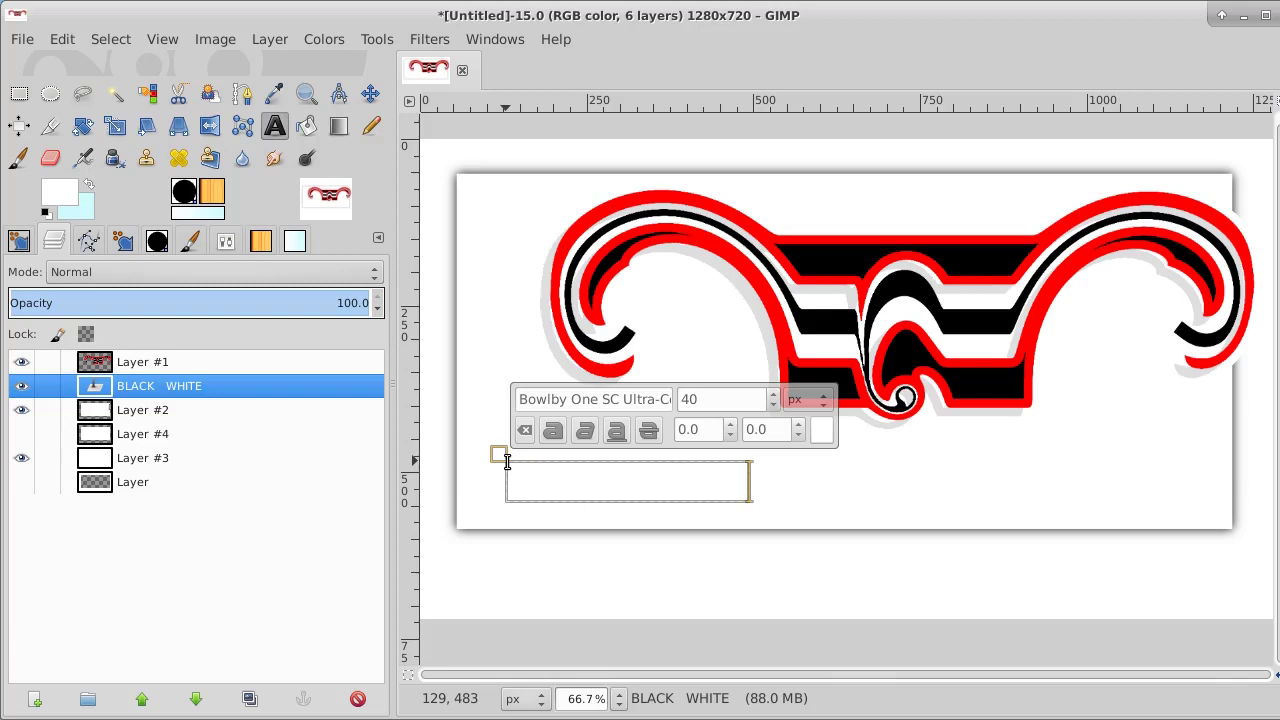
text(  RED)
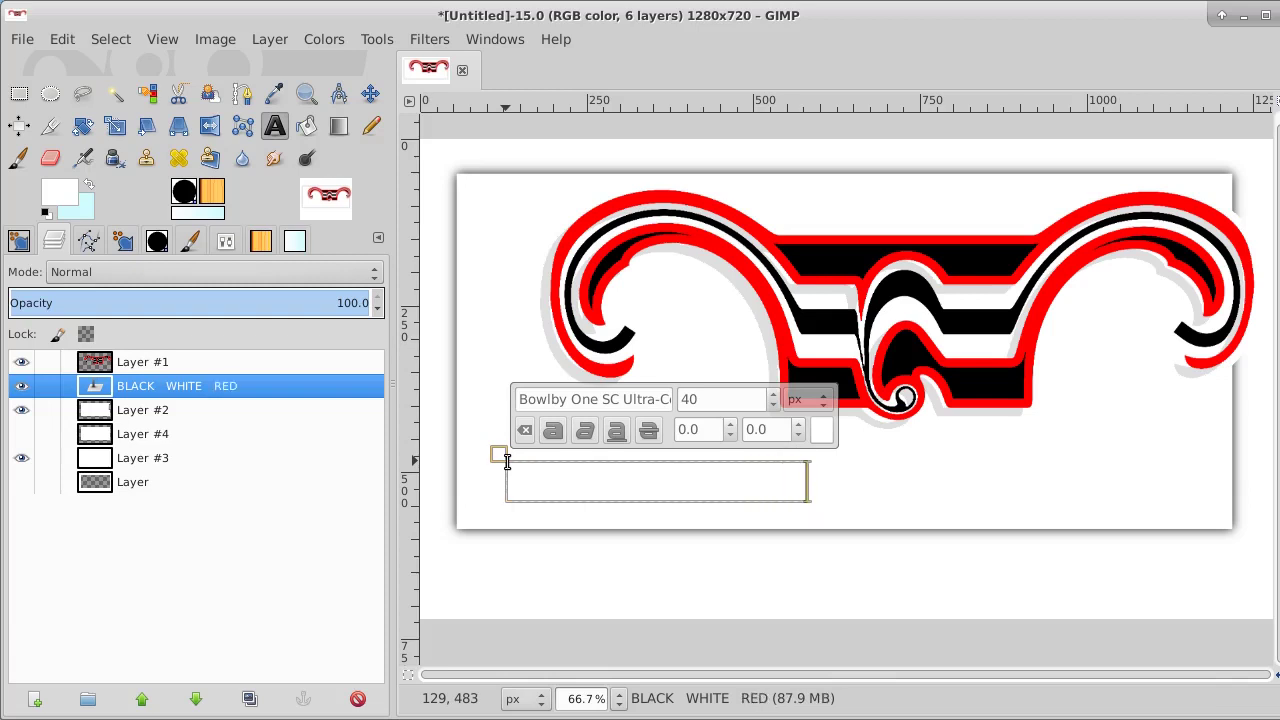
Step: Set the size of the whole "BLACK WHITE RED" text to 90 px
click(590, 472)
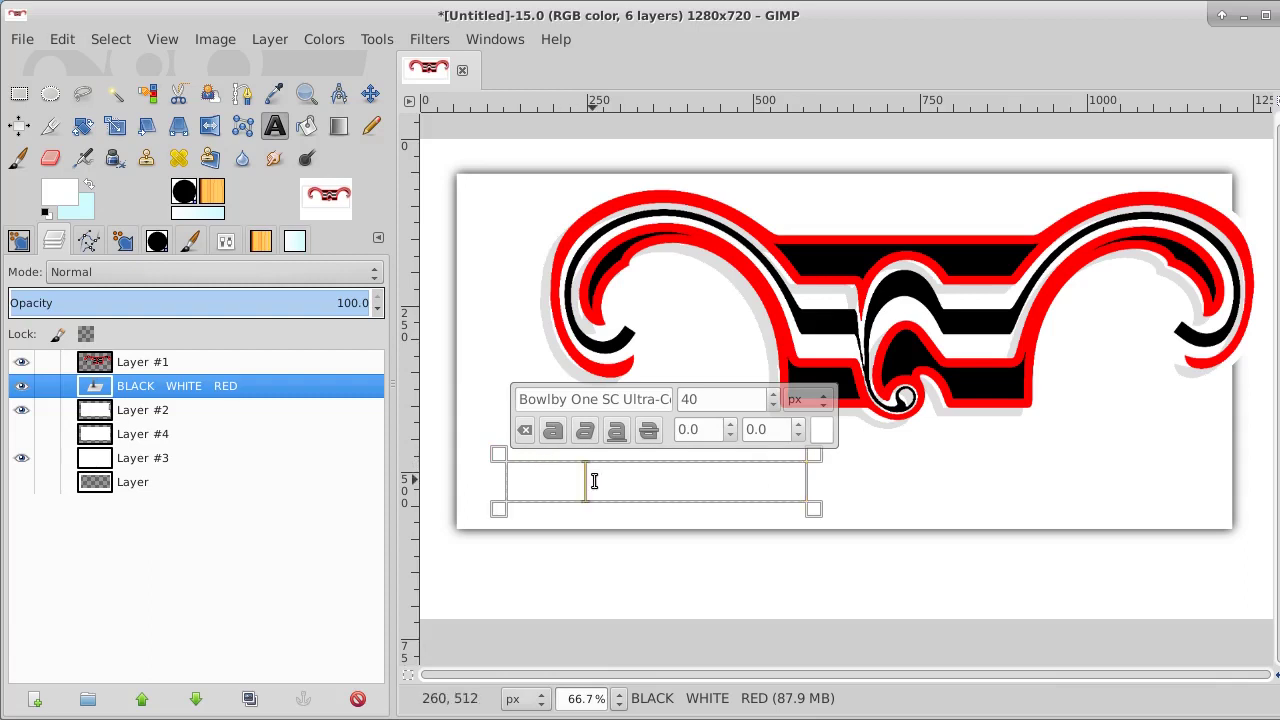
key(ctrl+a)
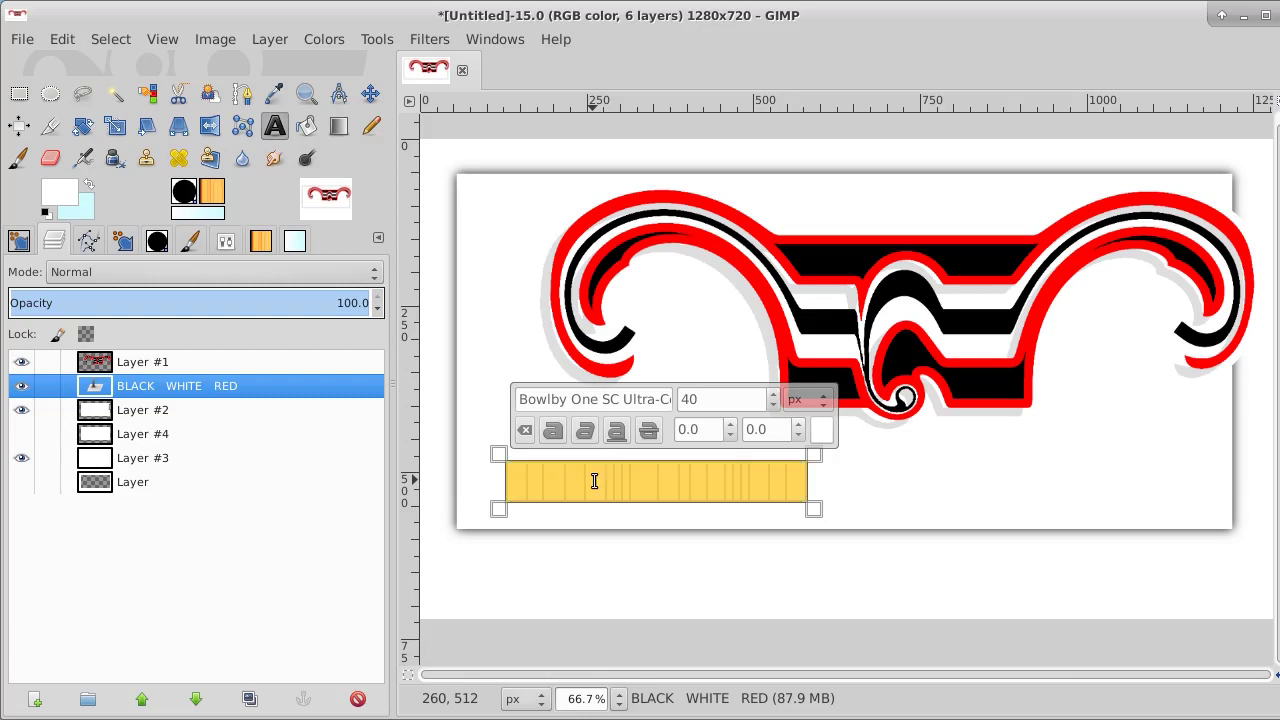
scroll(771, 399, up, 20)
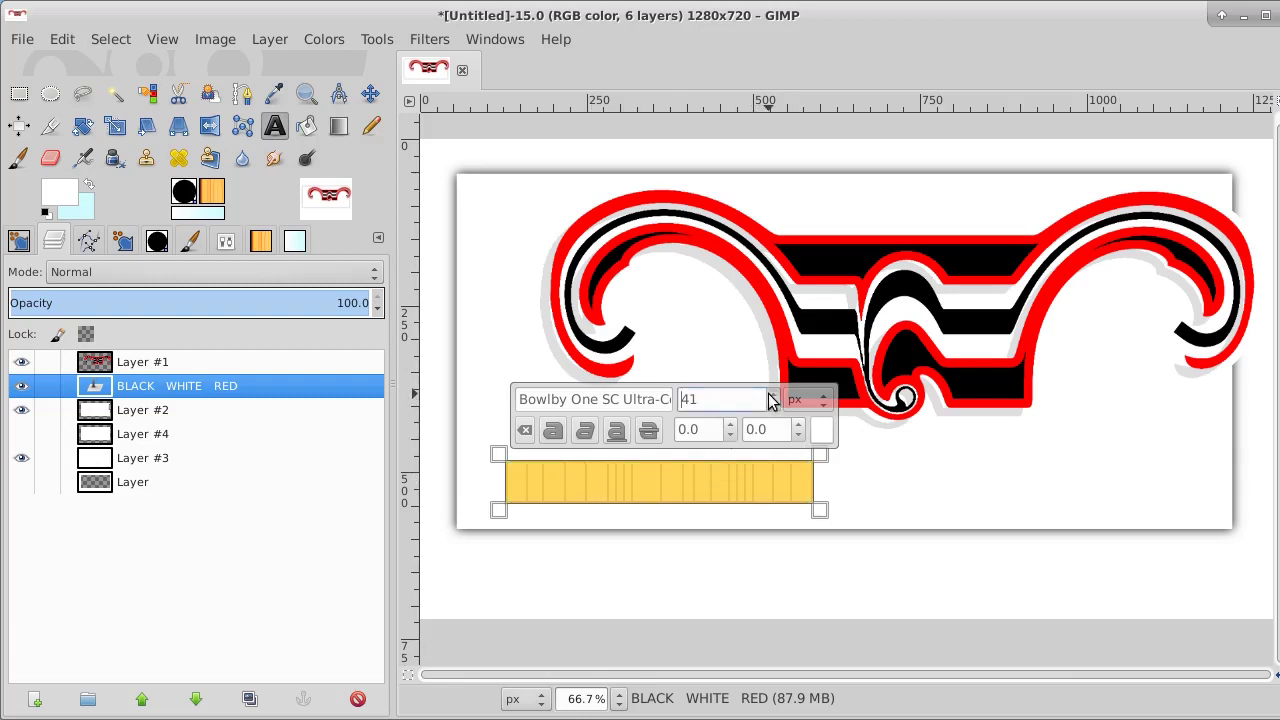
scroll(771, 399, up, 20)
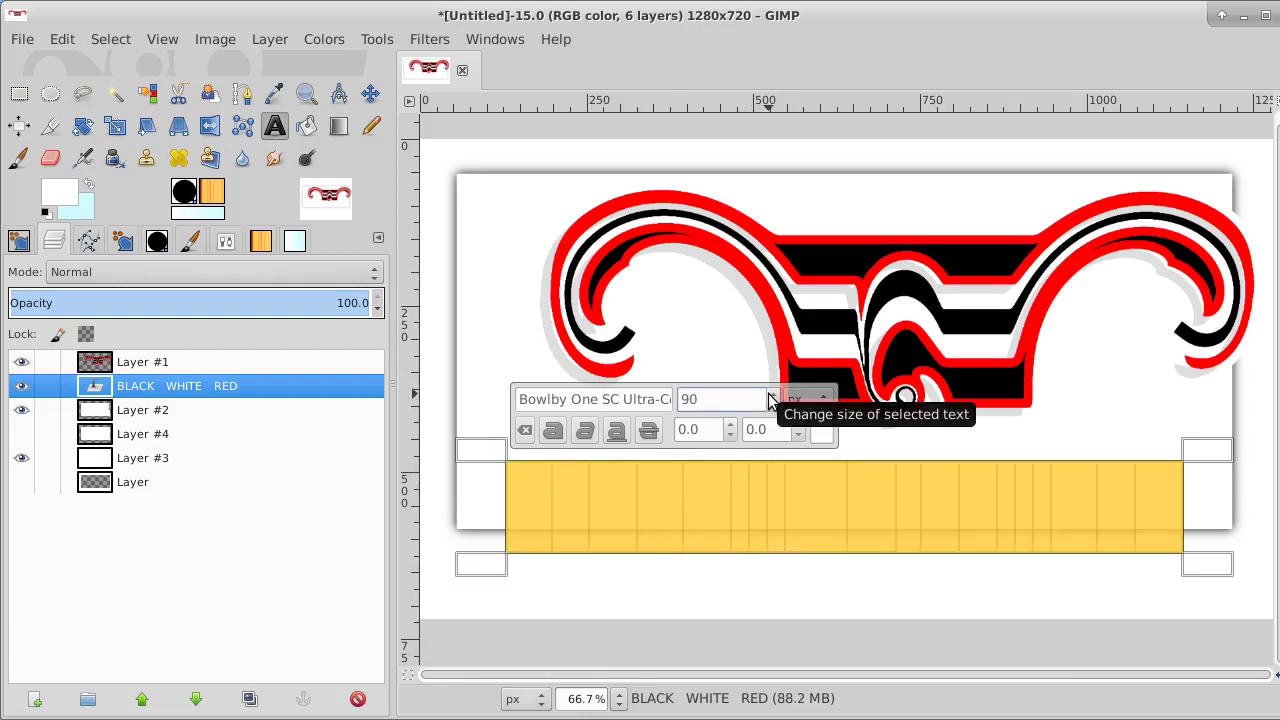
Step: Color the selected text black (000000) and switch to the Move tool
click(821, 429)
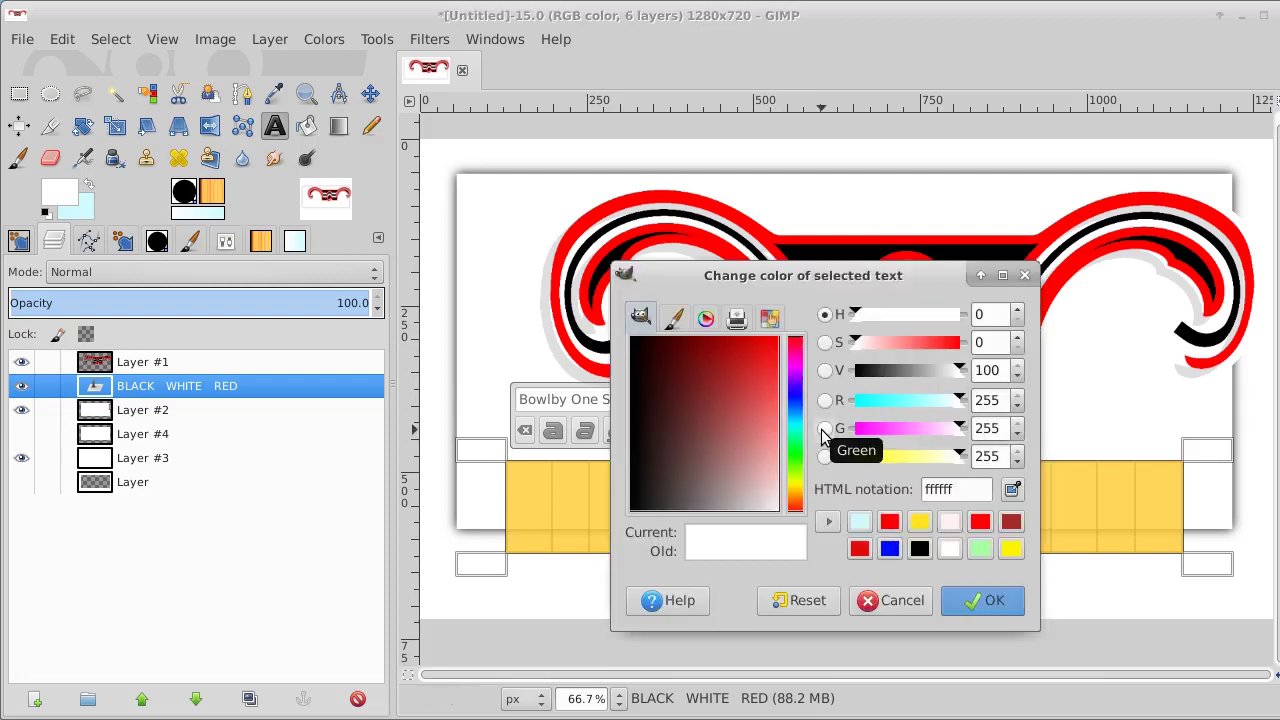
drag(664, 470, 614, 323)
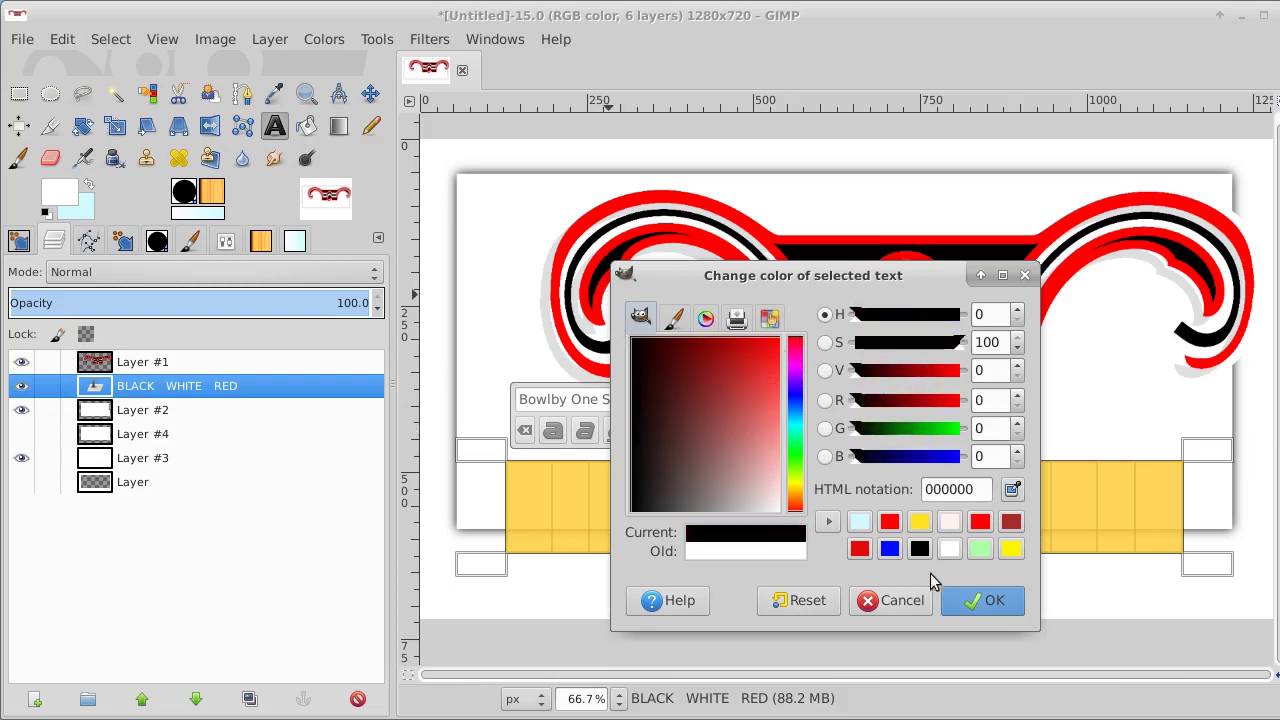
click(986, 604)
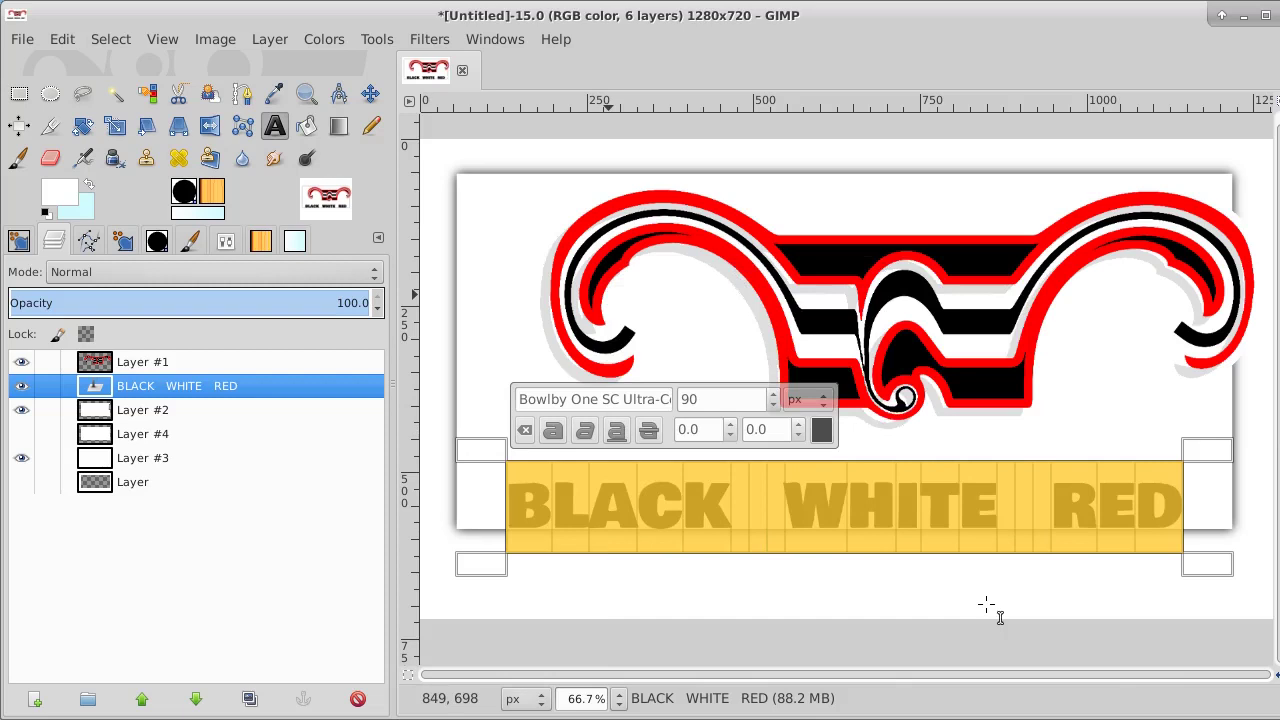
click(370, 93)
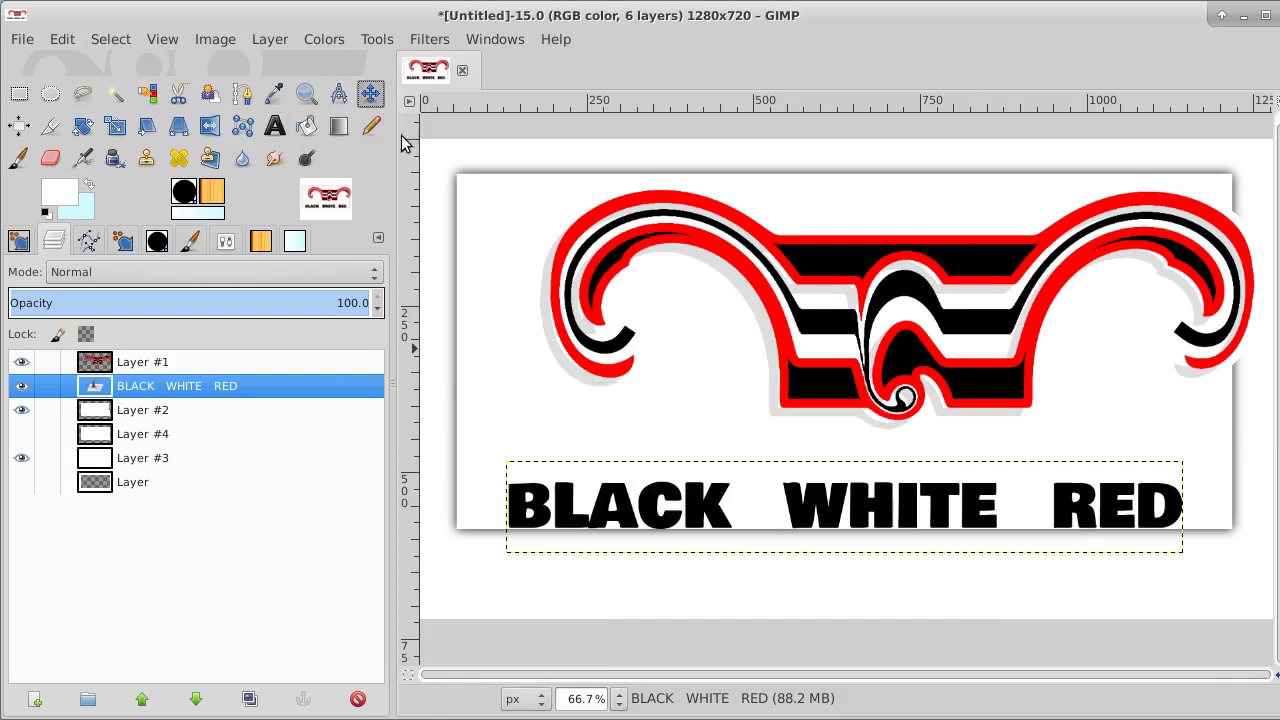
Step: Move the "BLACK WHITE RED" text up and left to sit inside the panel, and expand its layer to the image size
drag(899, 517, 899, 487)
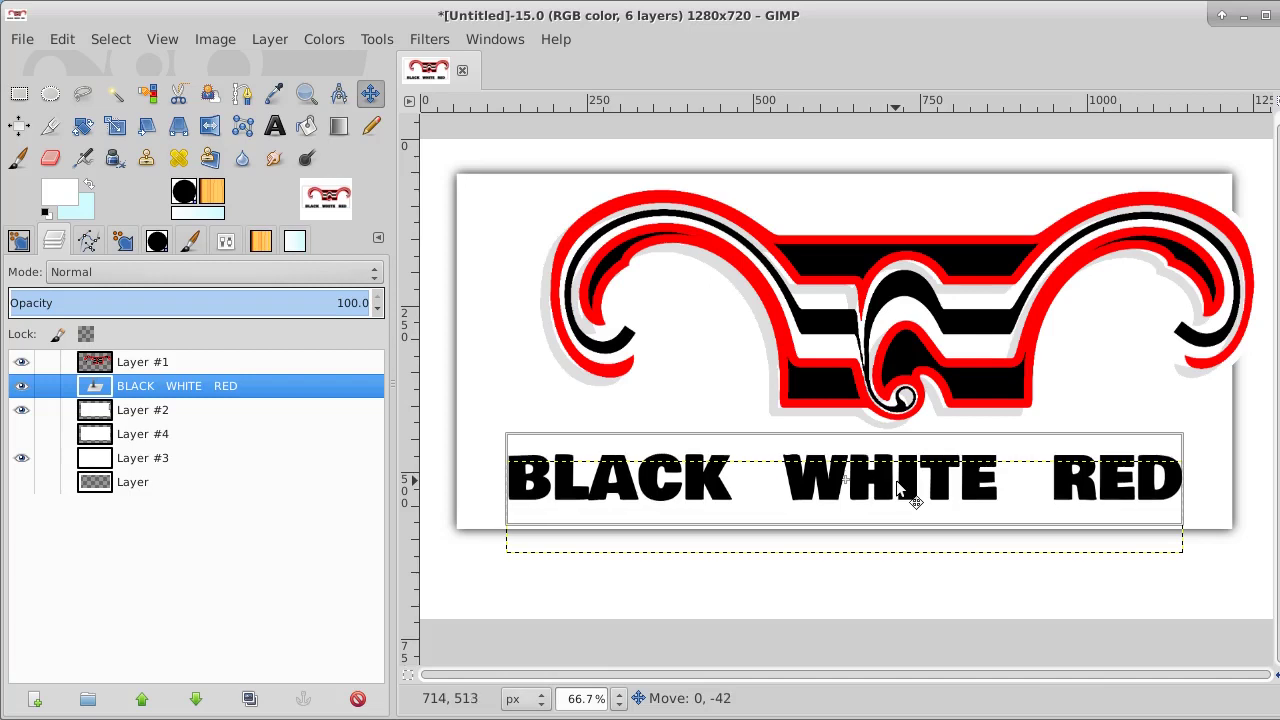
drag(897, 481, 867, 481)
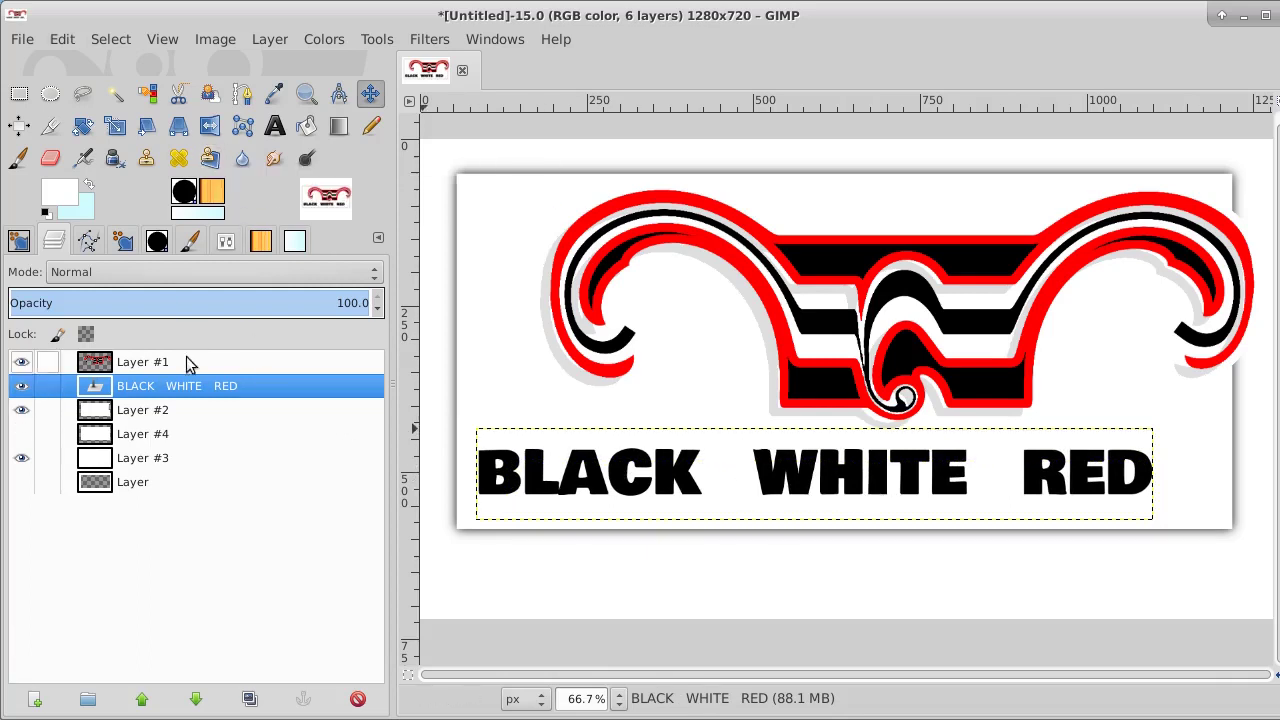
right_click(180, 388)
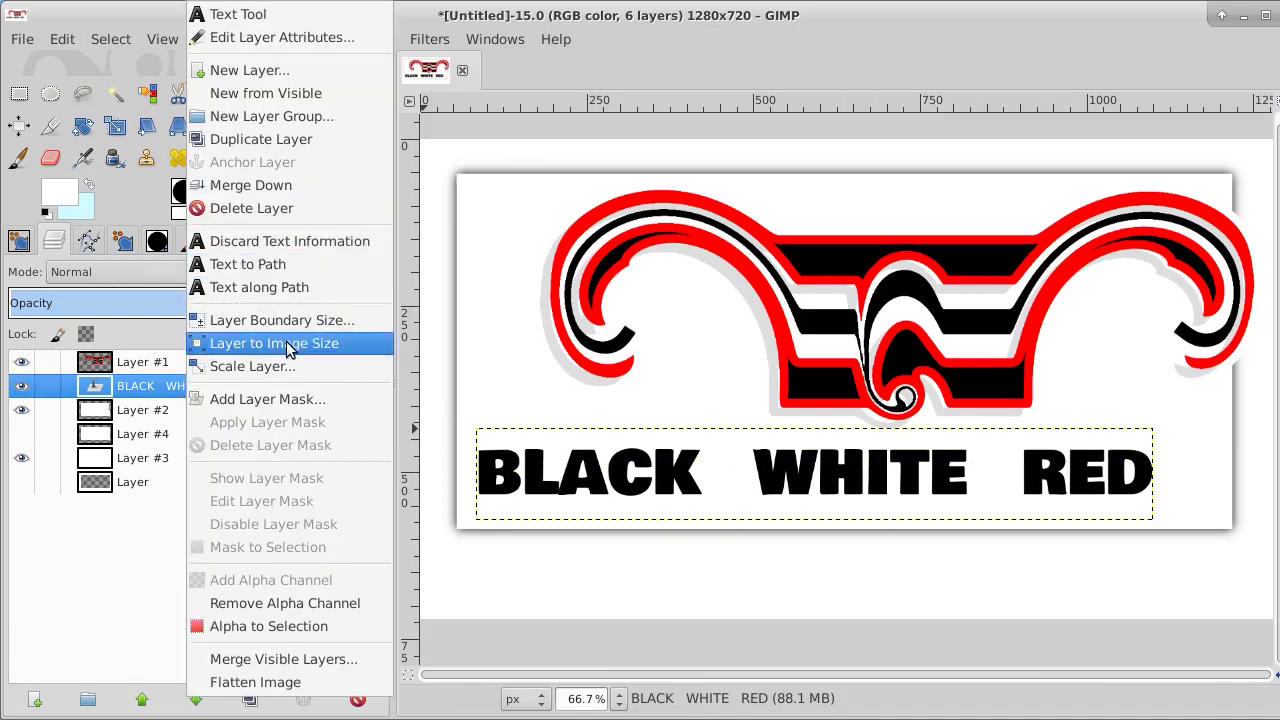
click(333, 345)
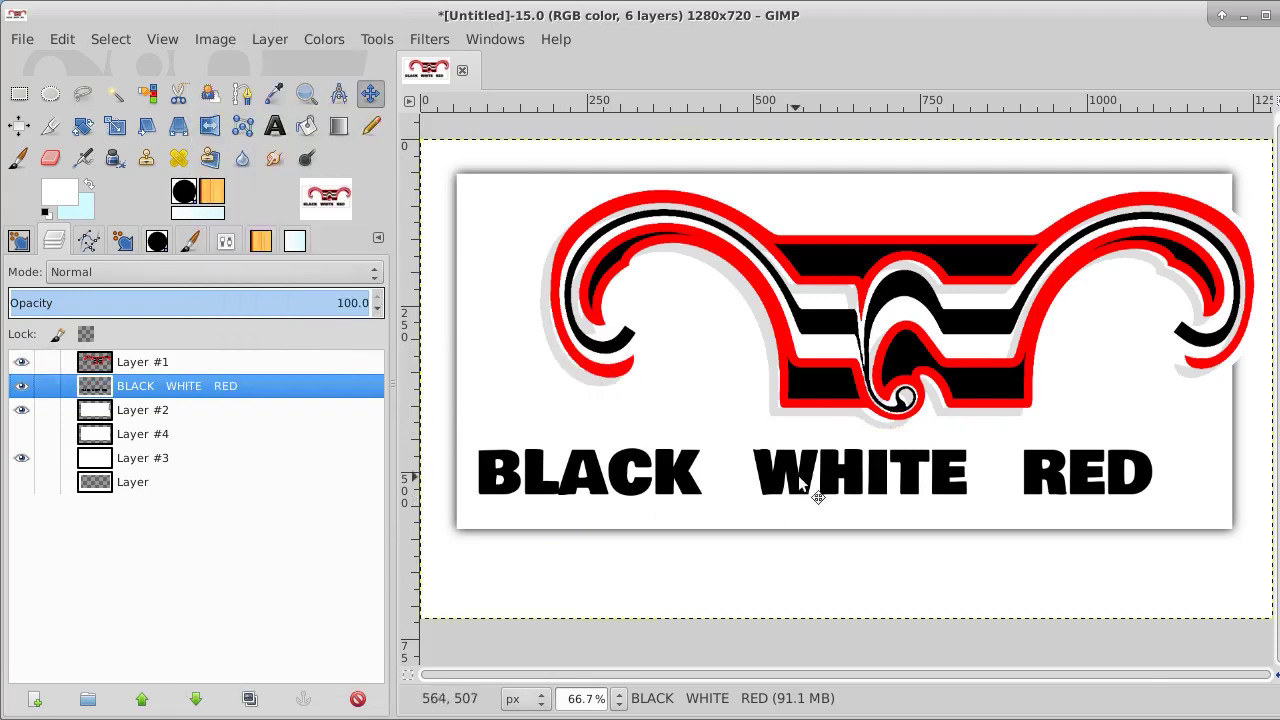
click(146, 93)
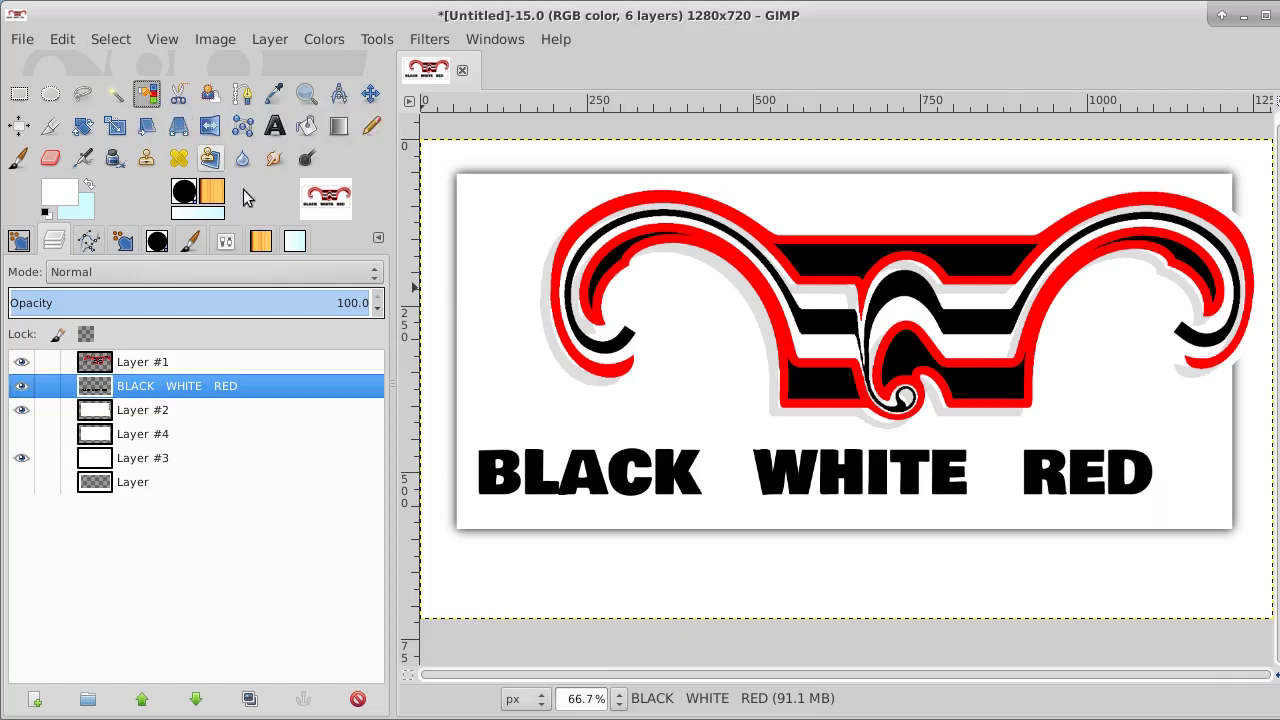
click(483, 472)
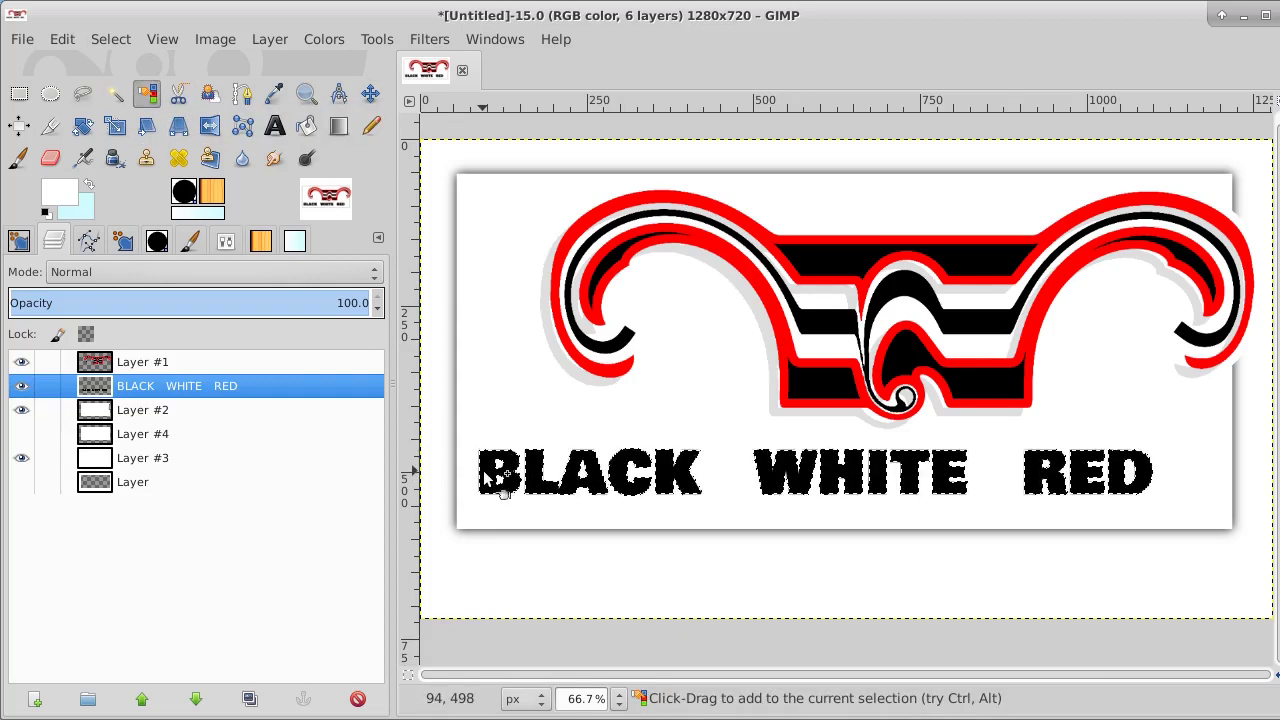
click(106, 42)
click(111, 90)
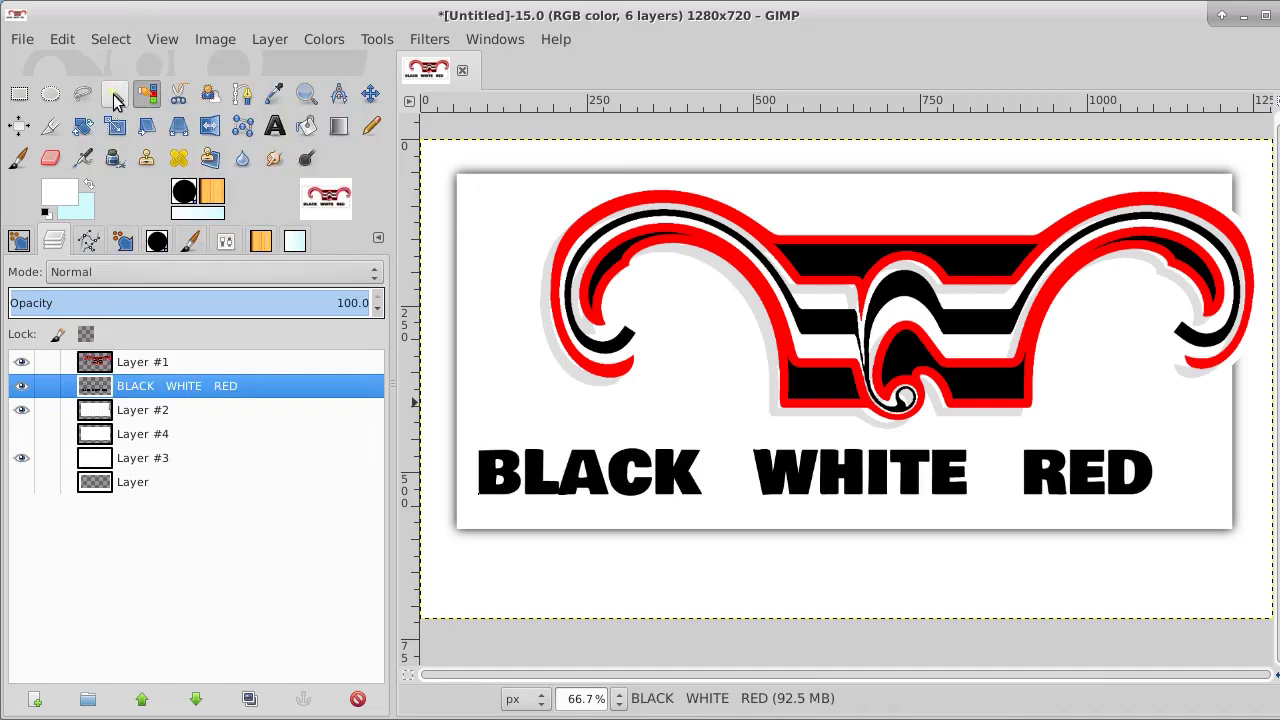
Step: Select all five letters of the word WHITE with the Fuzzy Select tool
click(779, 484)
shift+click(824, 472)
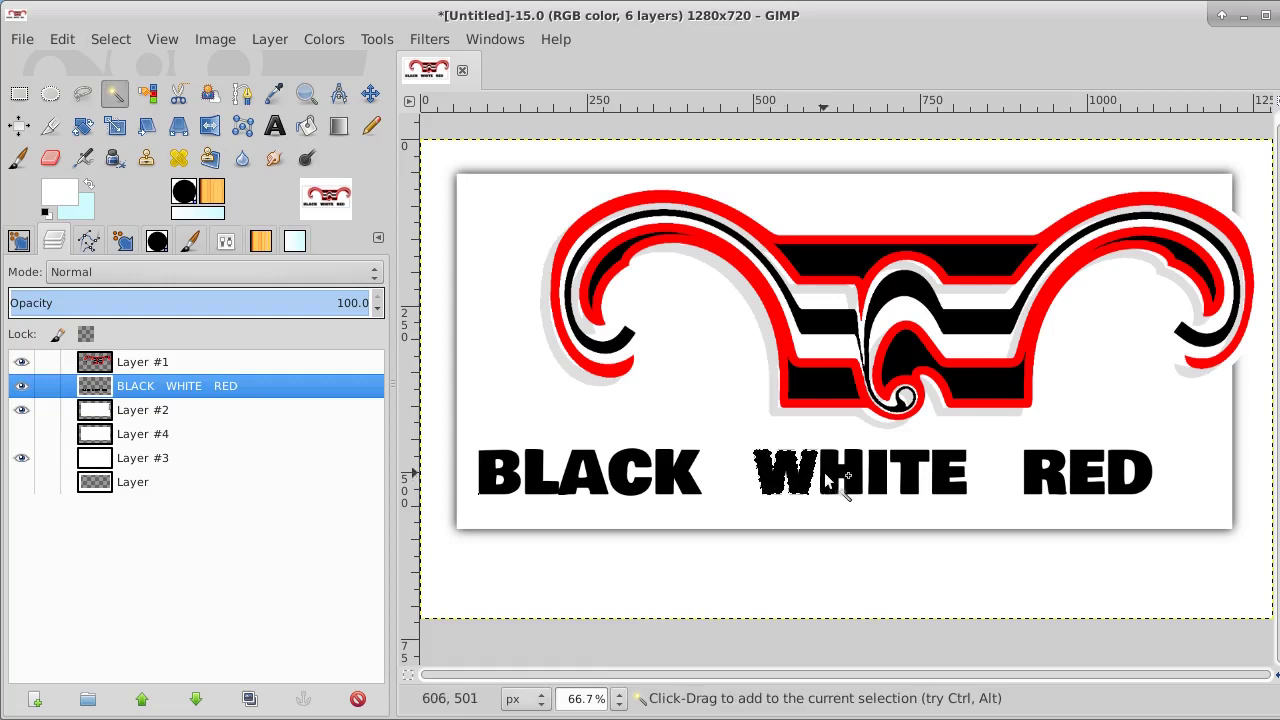
shift+click(875, 472)
shift+click(915, 462)
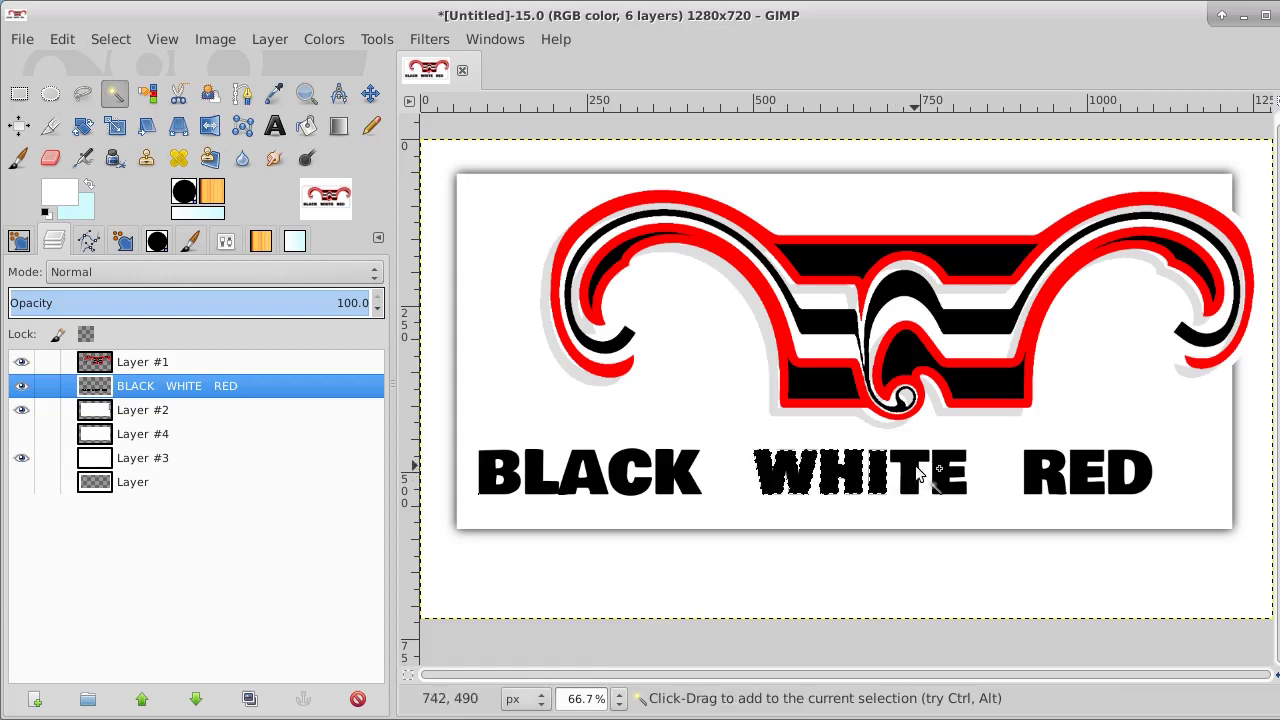
shift+click(937, 463)
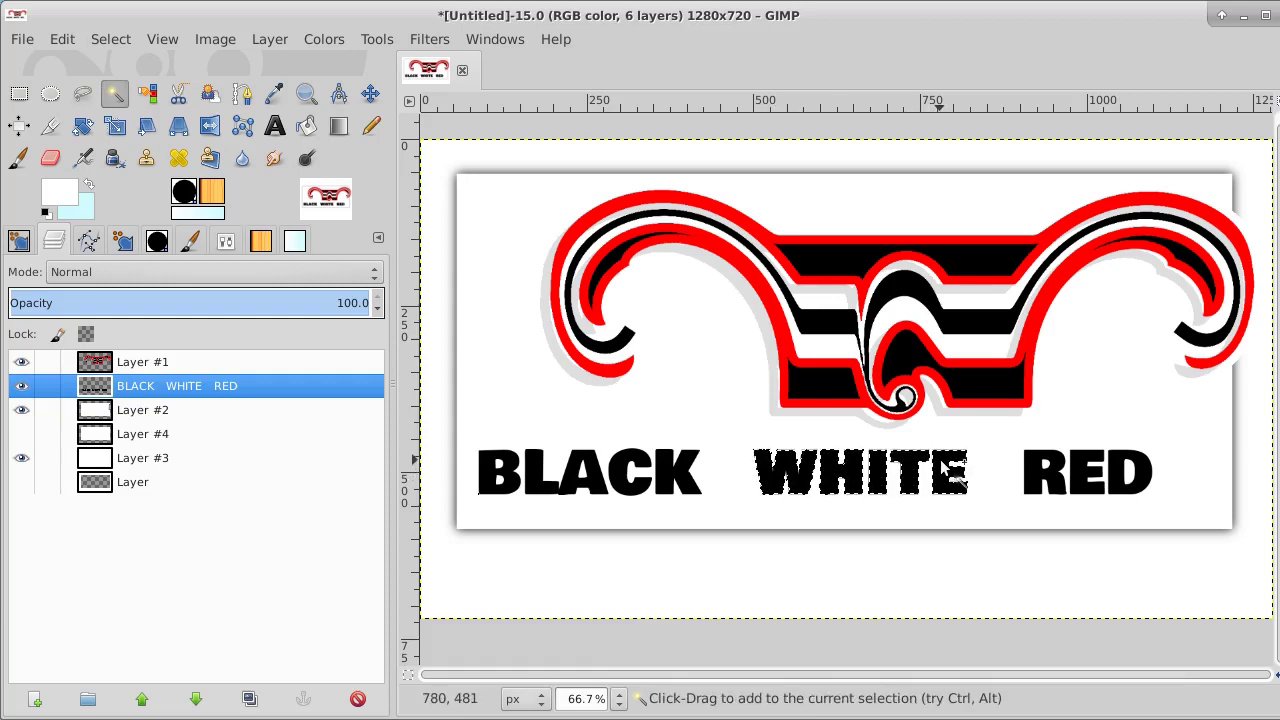
Step: Shrink the selection of the WHITE letters by 3 px
click(119, 45)
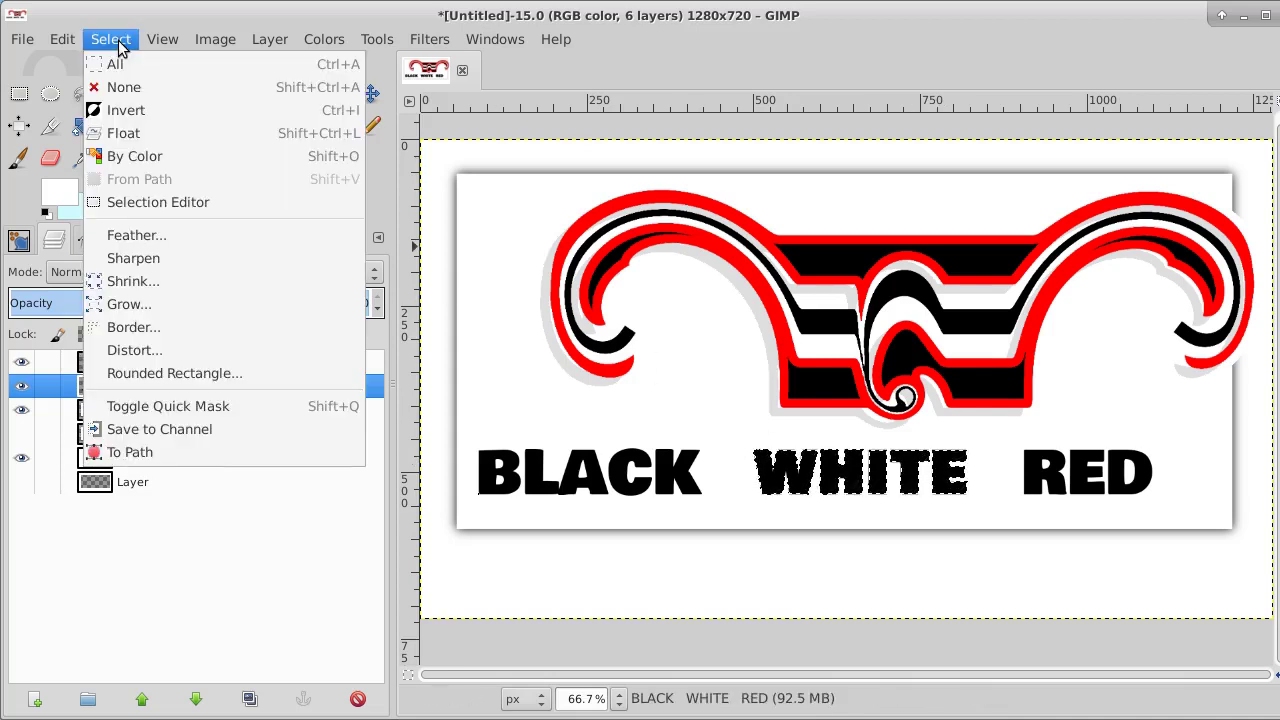
click(133, 281)
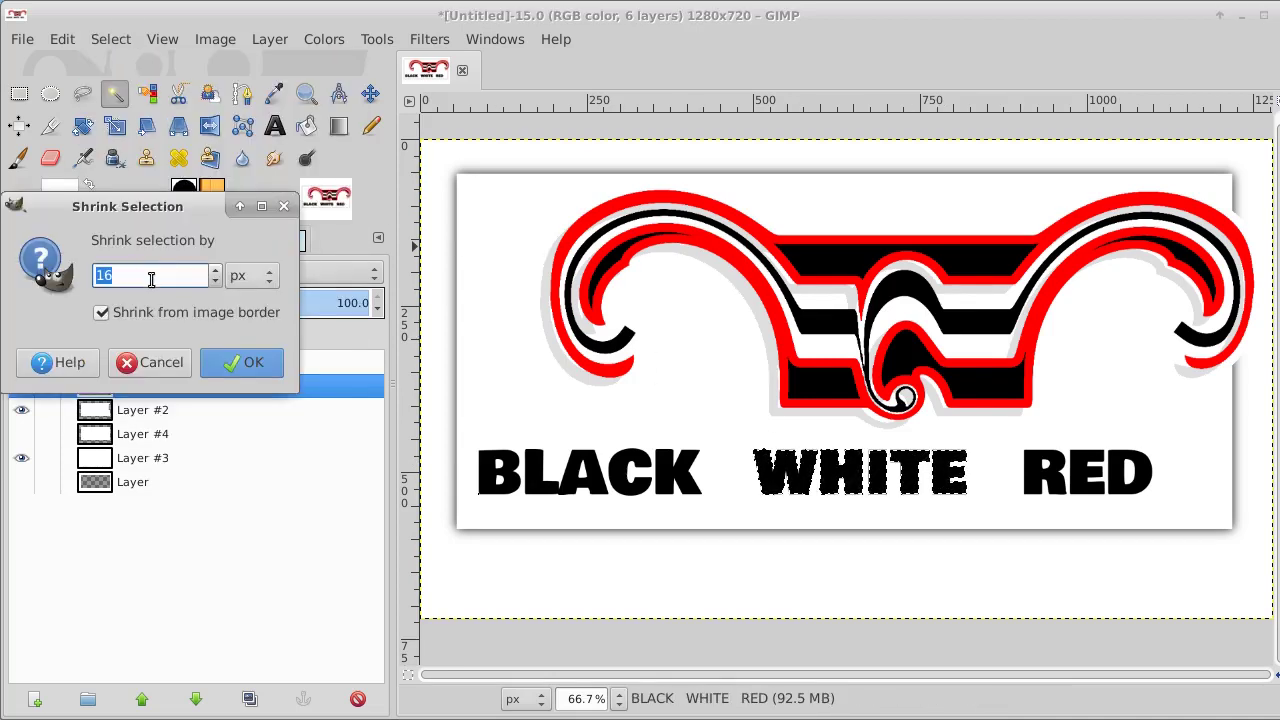
click(214, 281)
key(BackSpace)
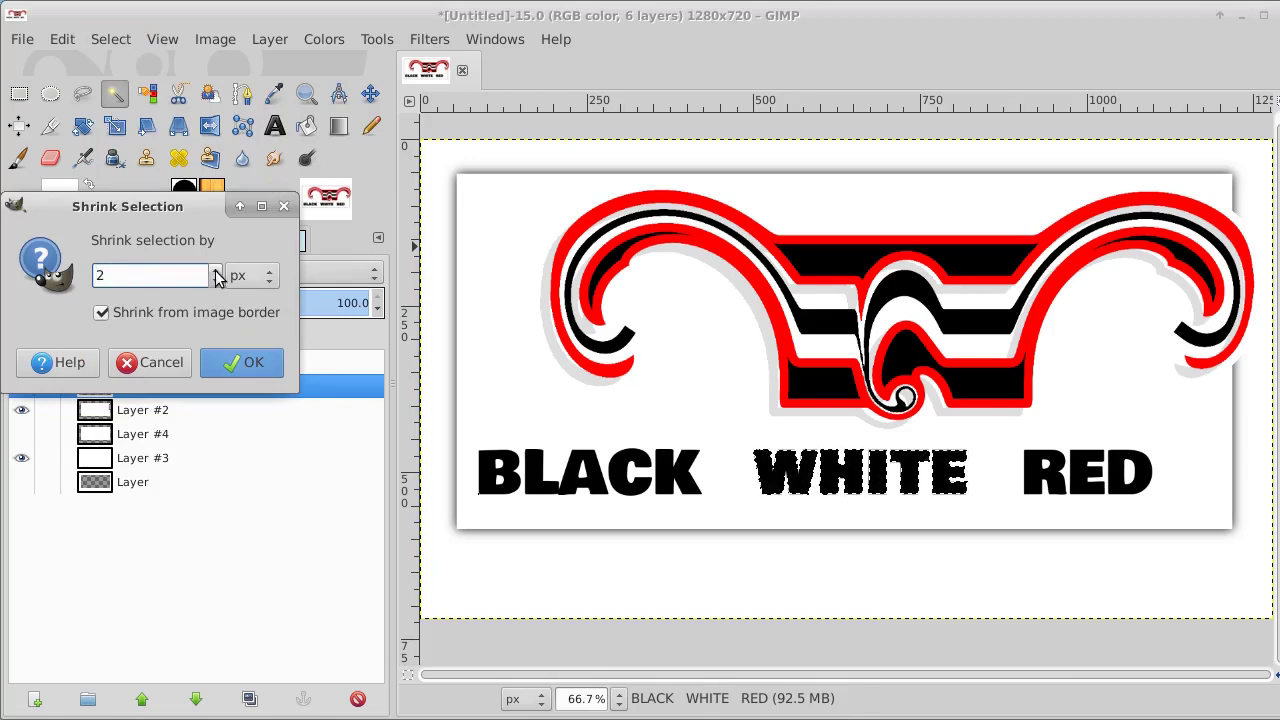
click(215, 270)
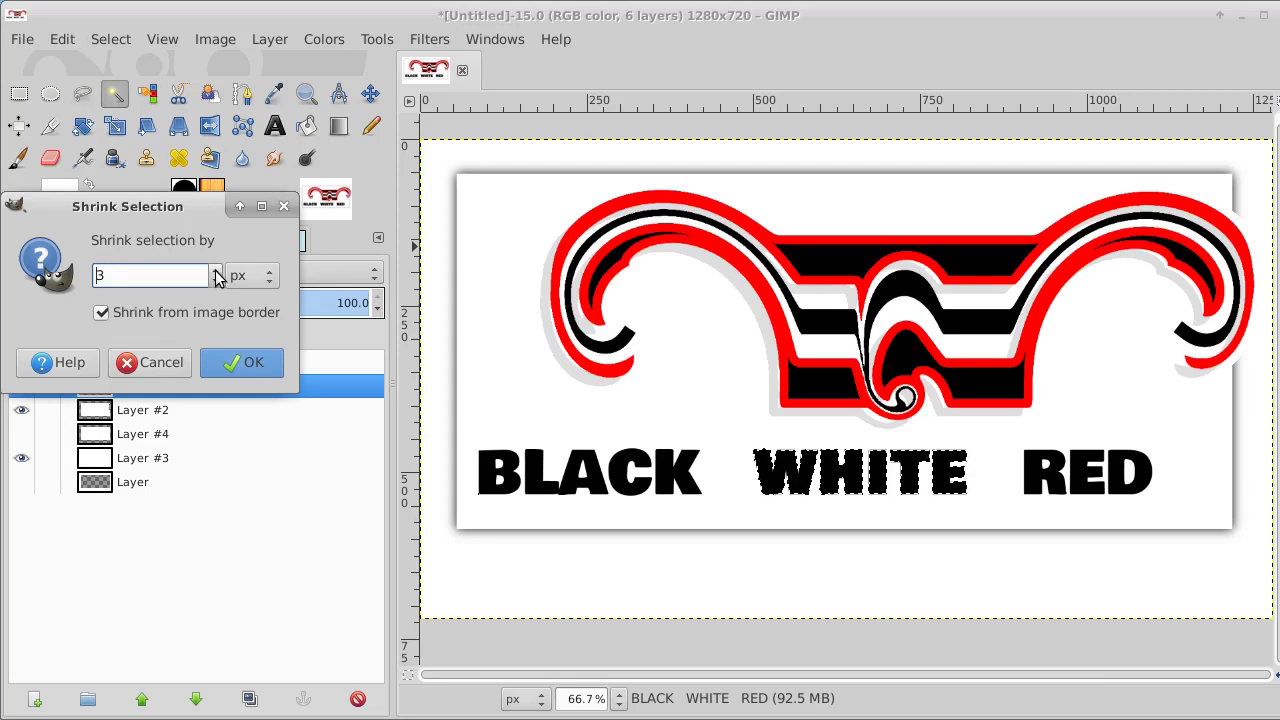
click(222, 363)
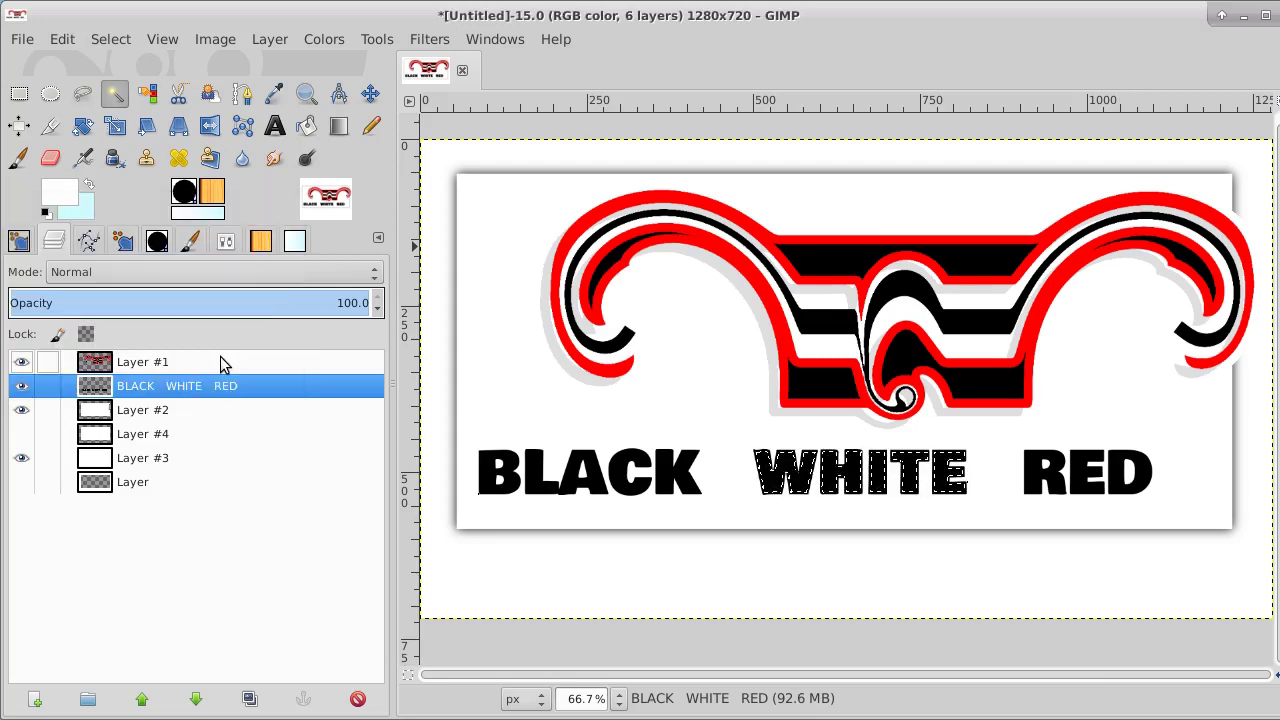
Step: Delete the black inside the WHITE letters to leave only their outlines, and clear the selection
key(Delete)
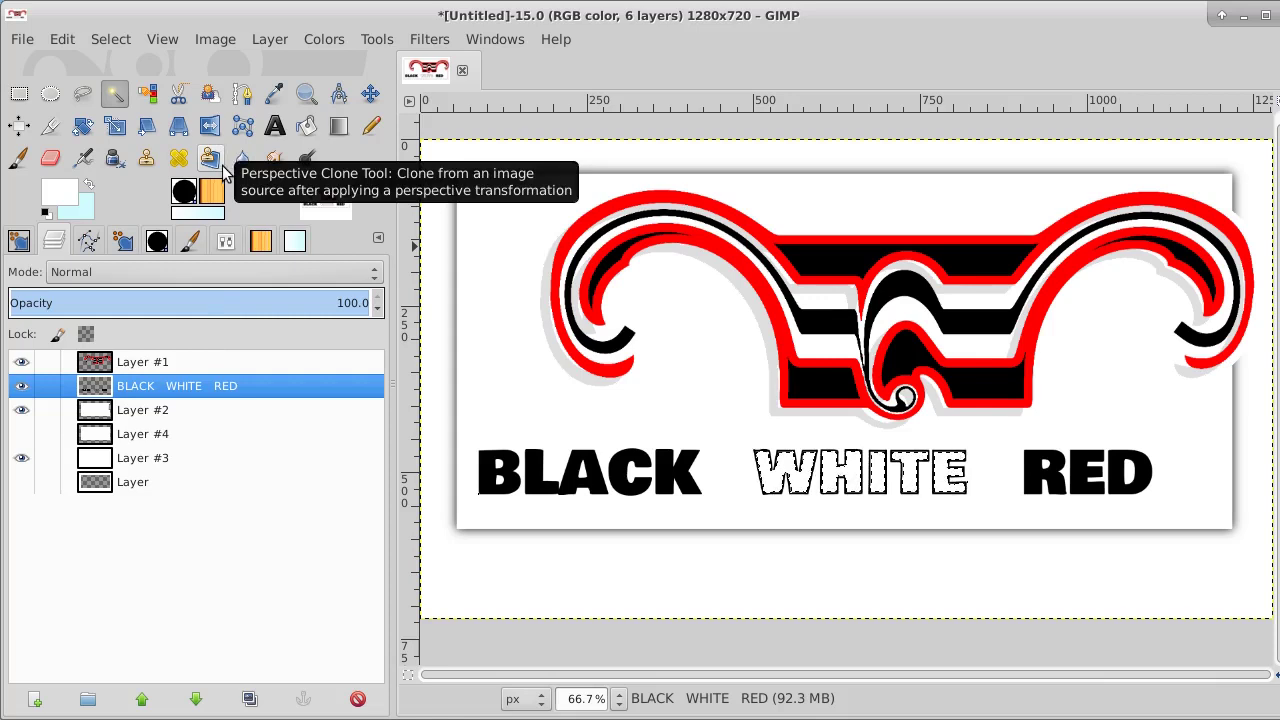
click(110, 39)
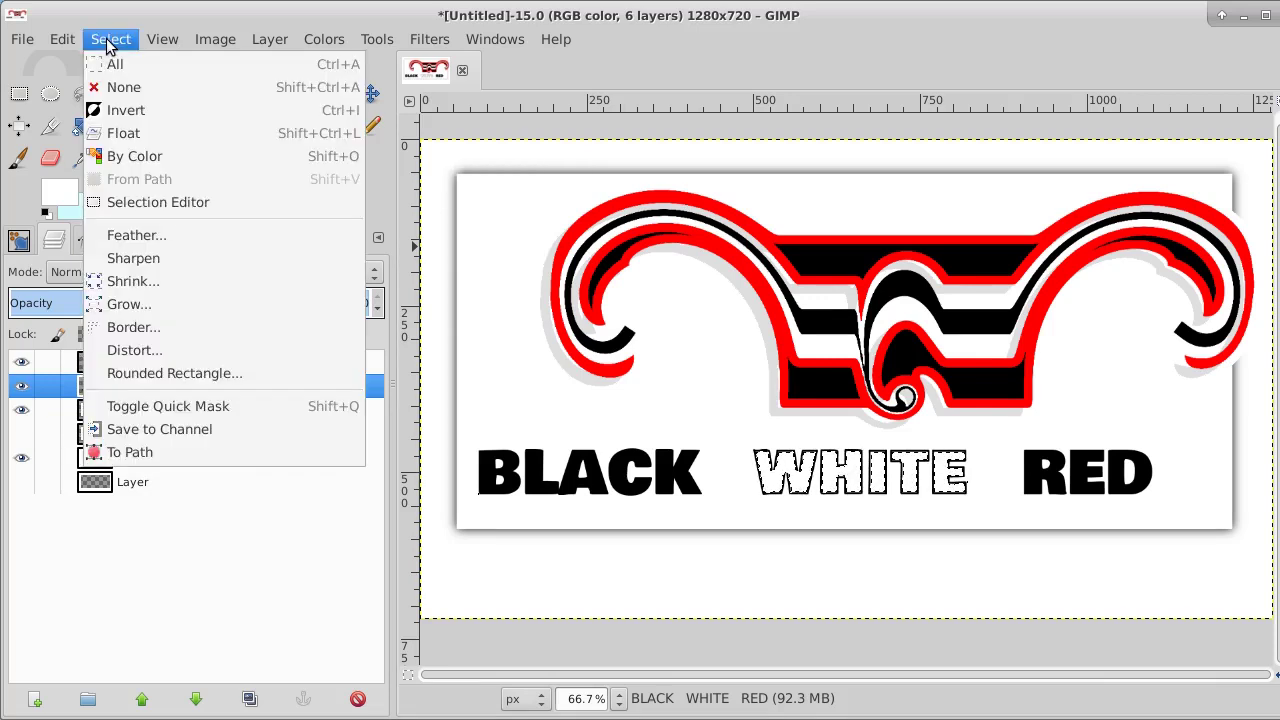
click(115, 88)
click(115, 92)
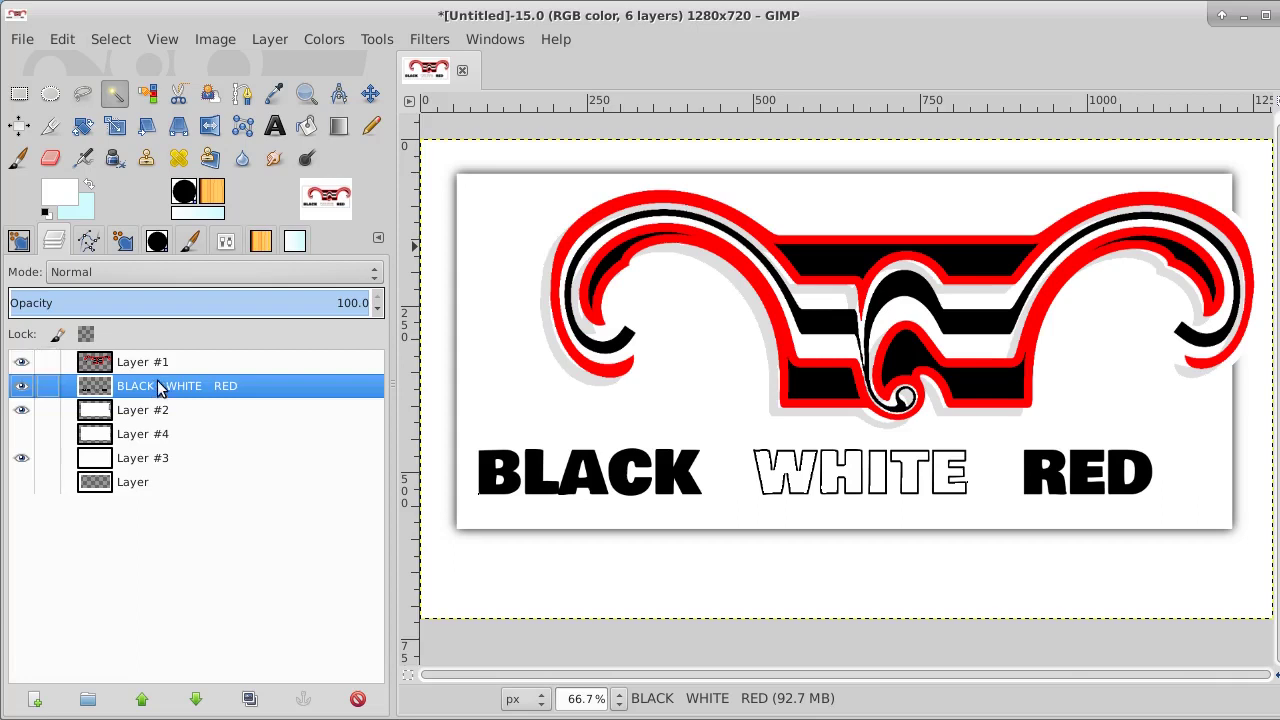
click(117, 97)
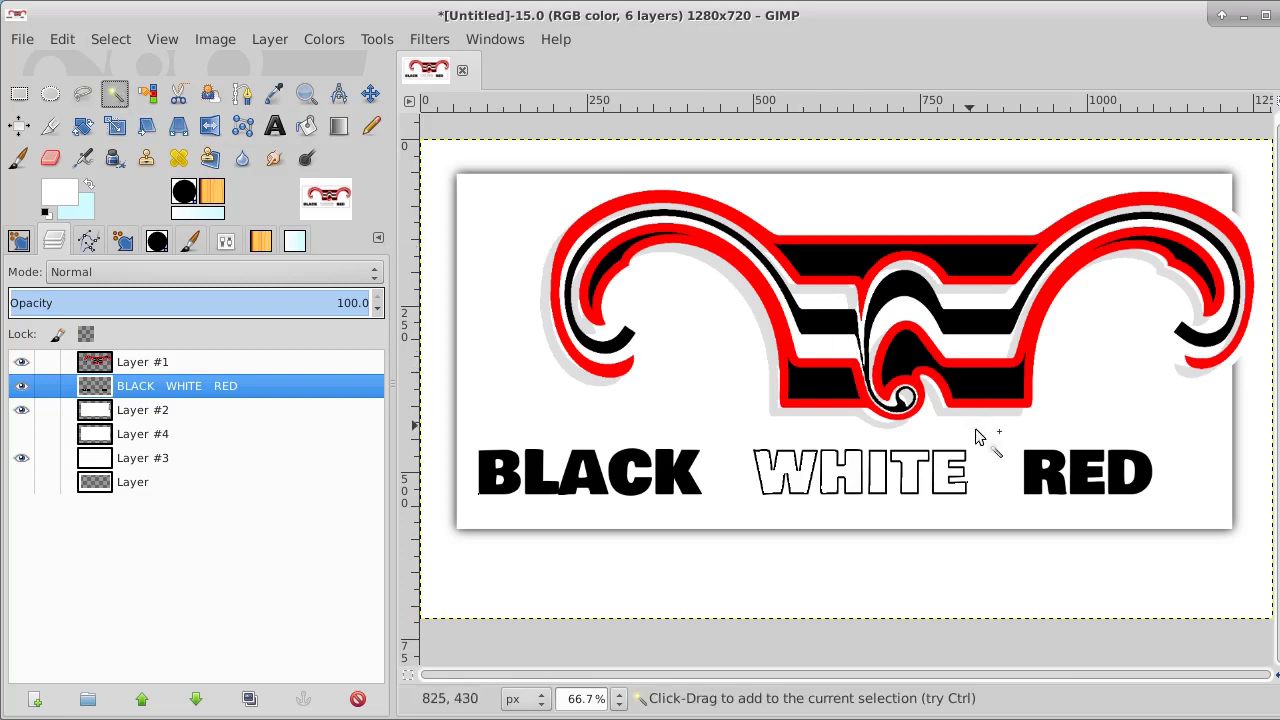
click(1038, 478)
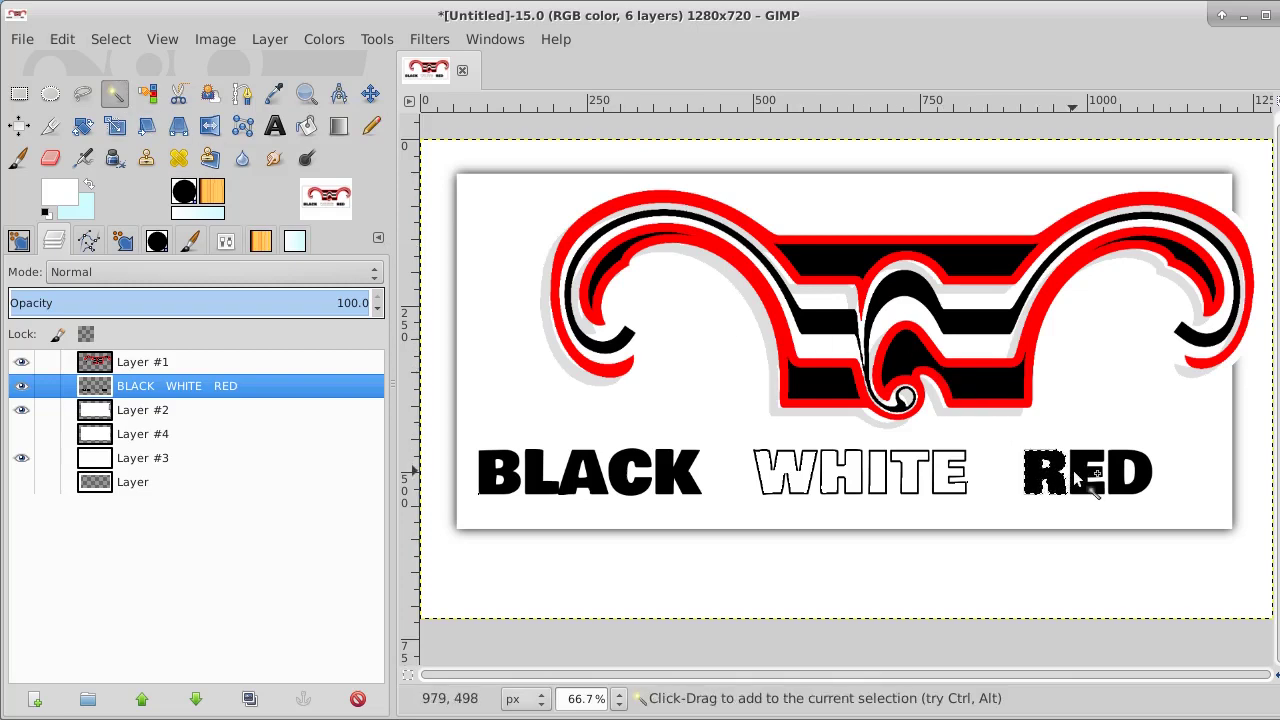
shift+click(1117, 480)
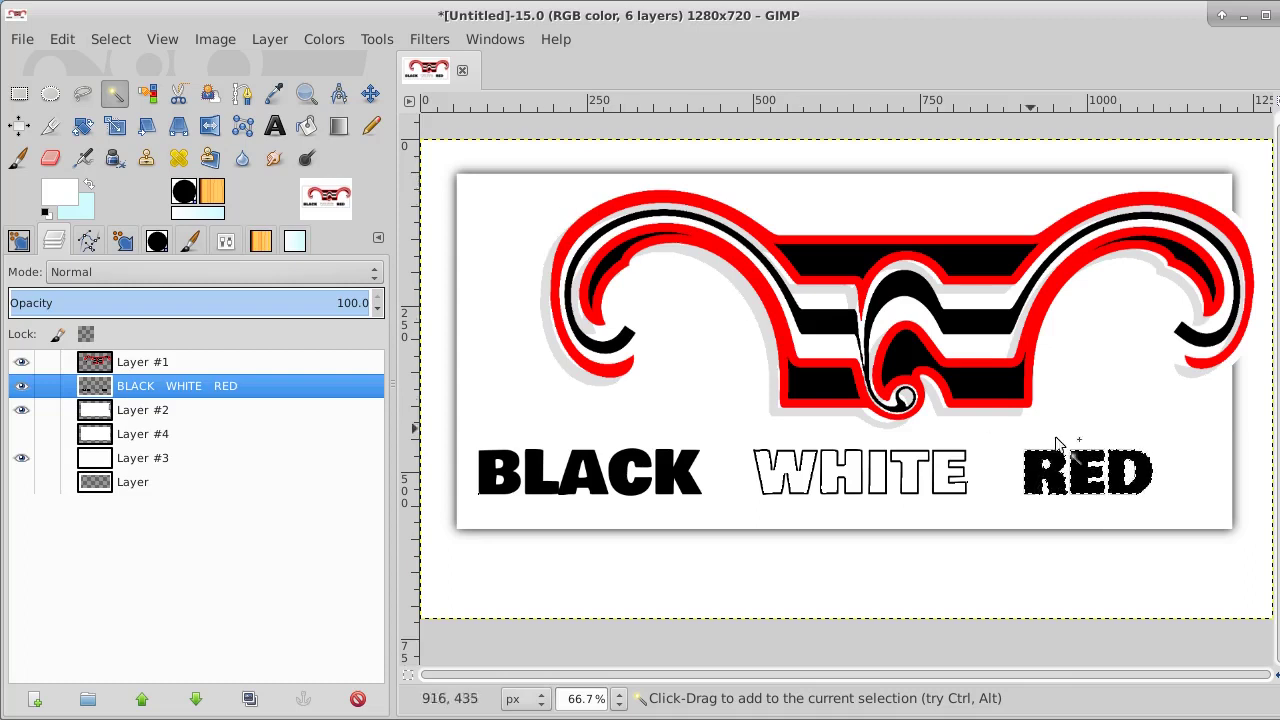
click(118, 42)
click(118, 86)
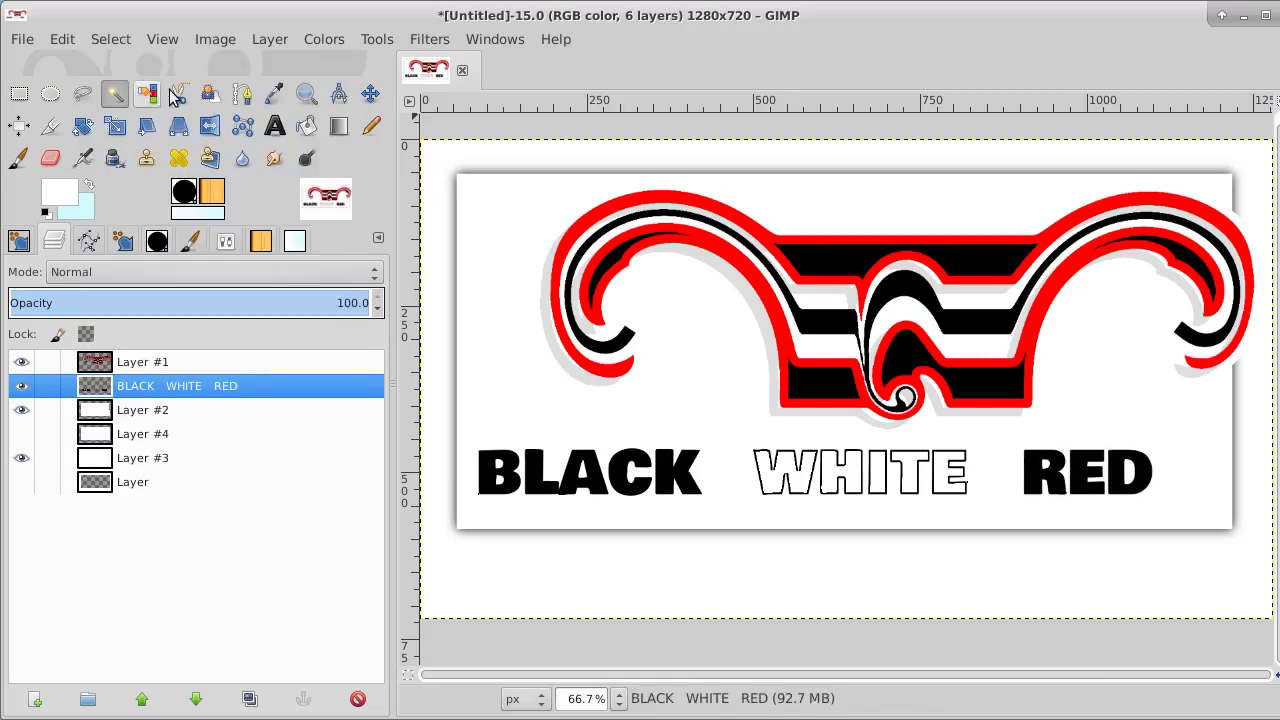
Step: Examine the edges of the letters in the word RED up close
click(303, 94)
click(1078, 473)
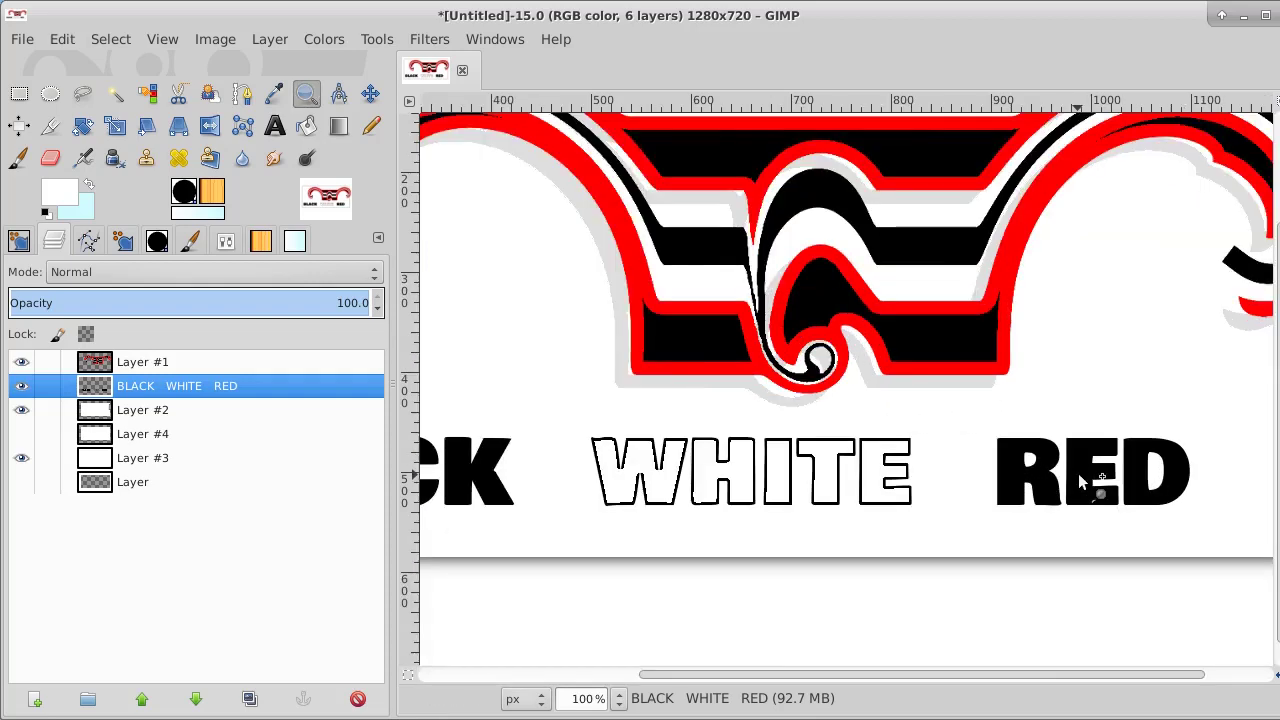
click(1078, 474)
click(1078, 474)
click(1078, 474)
click(1078, 474)
click(1078, 474)
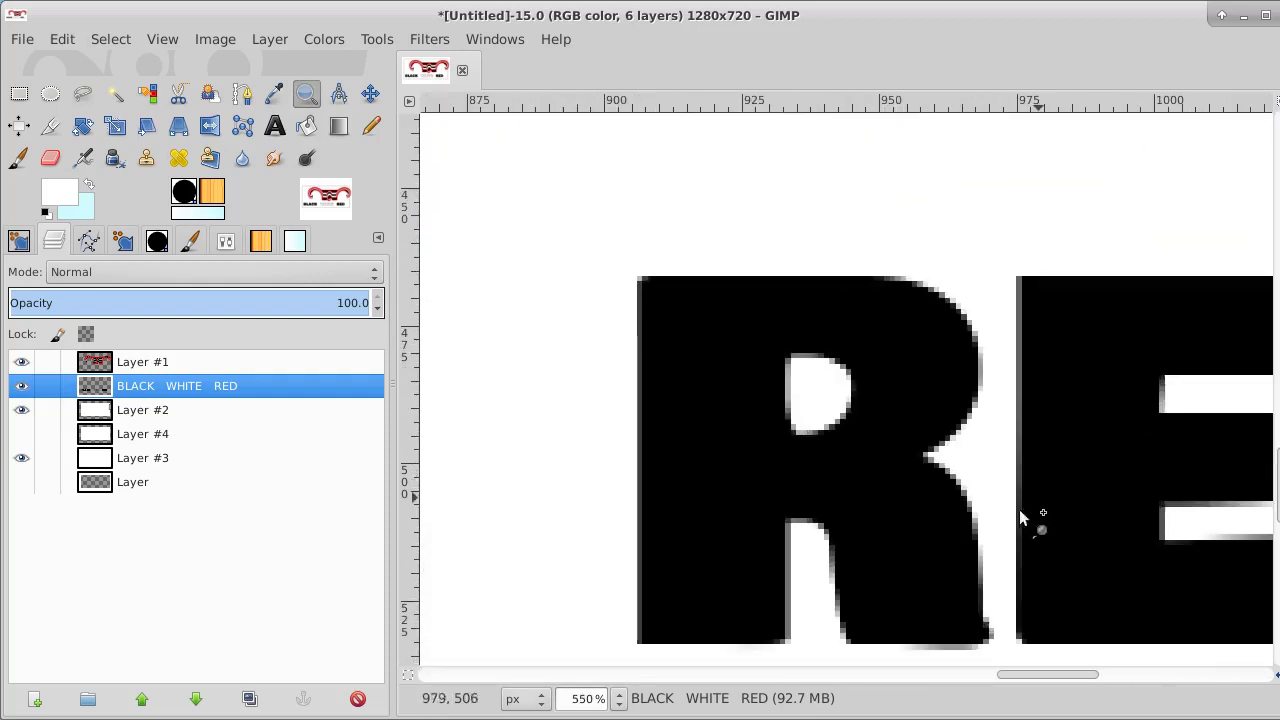
drag(1030, 683, 1054, 680)
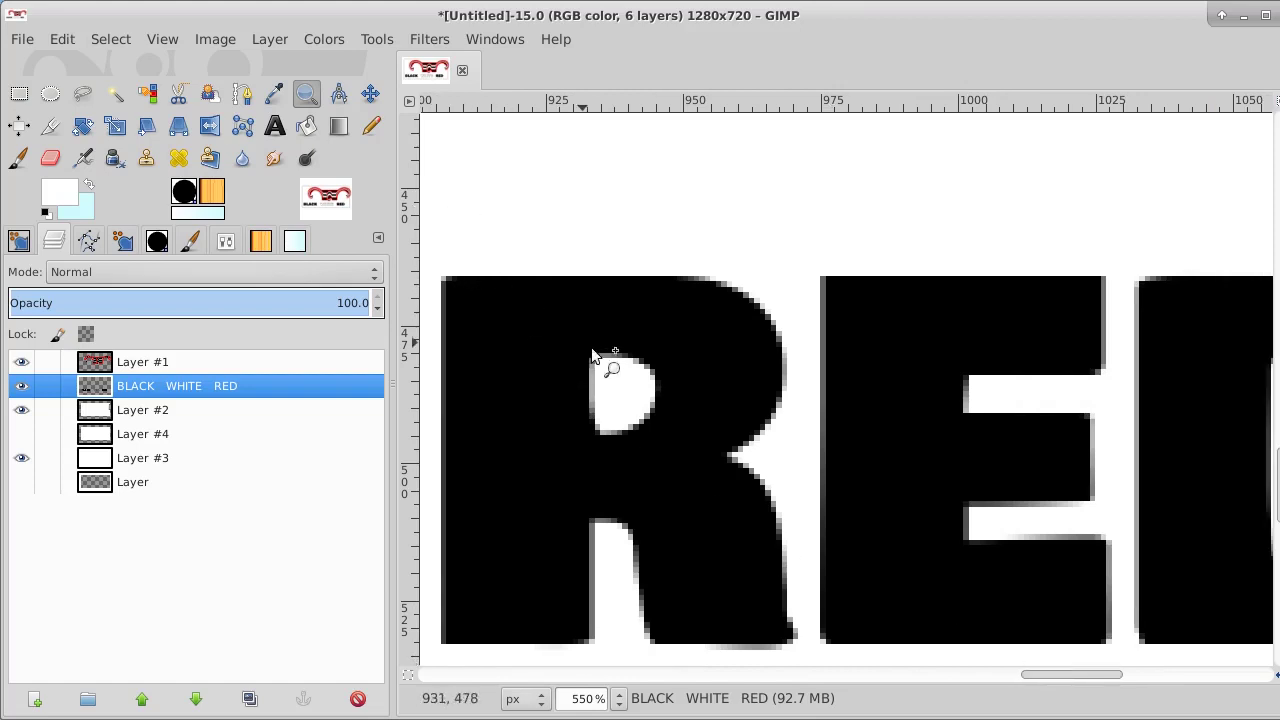
ctrl+click(622, 371)
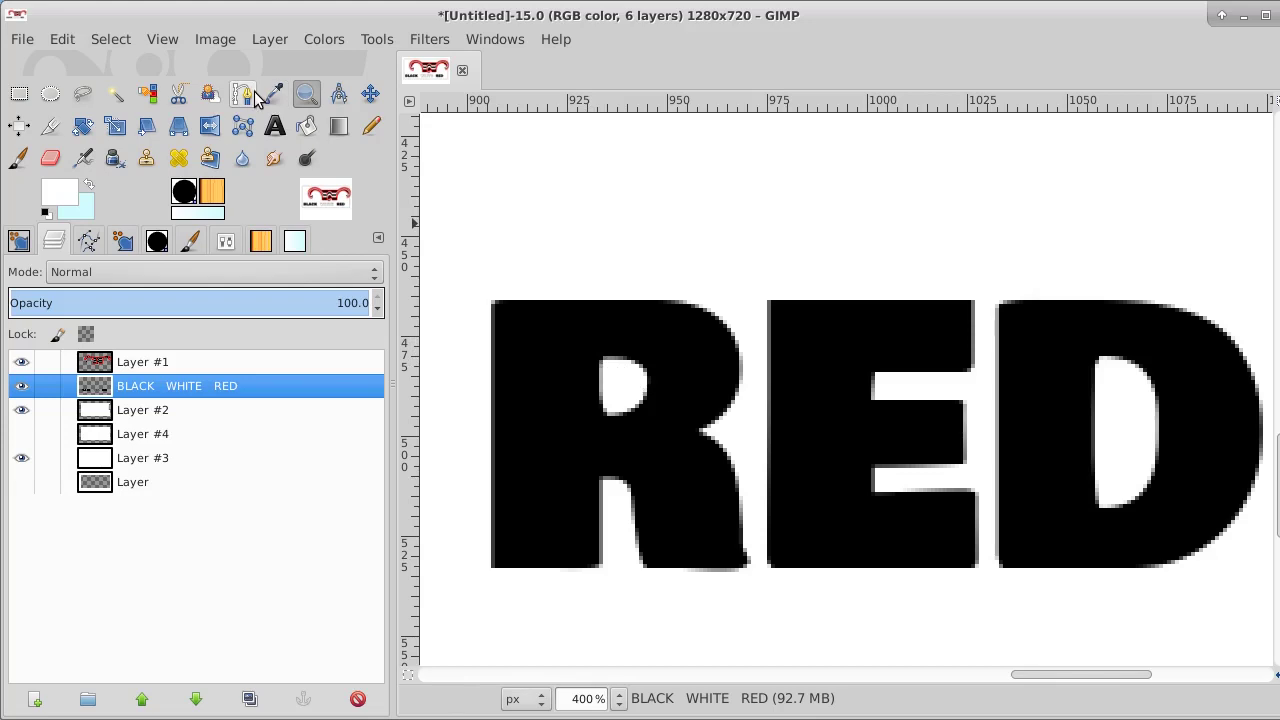
click(115, 93)
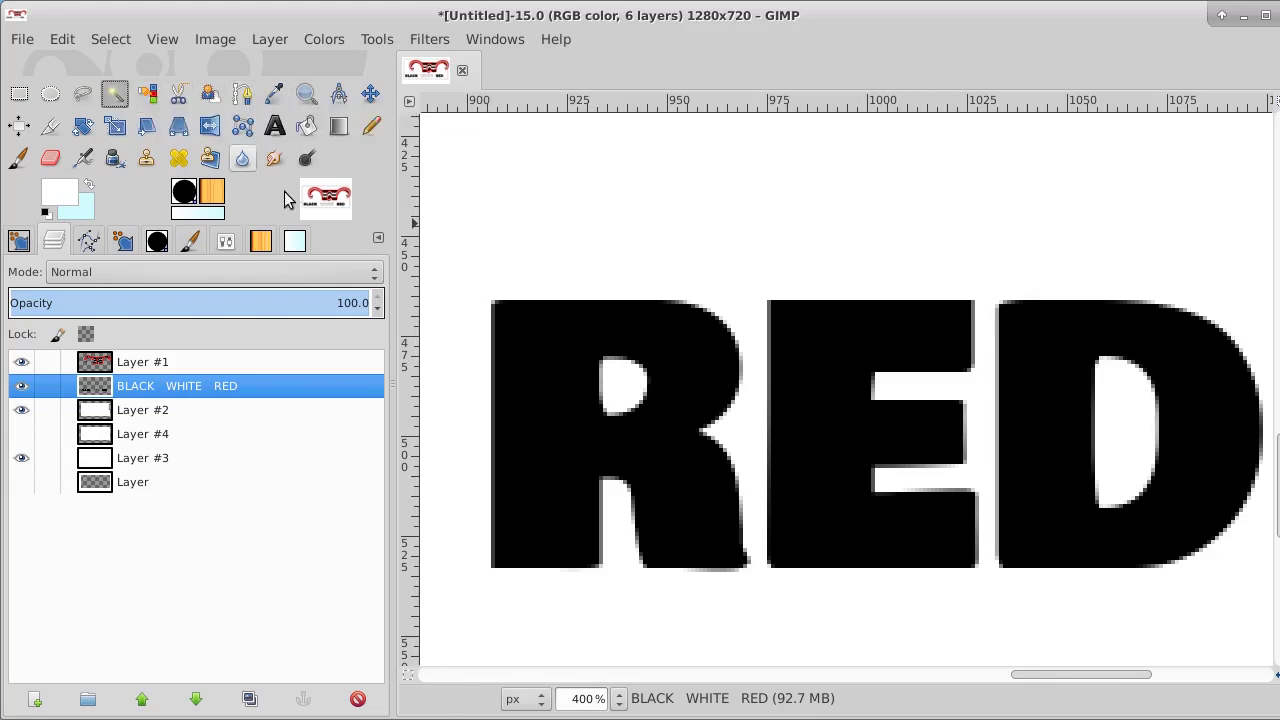
click(560, 337)
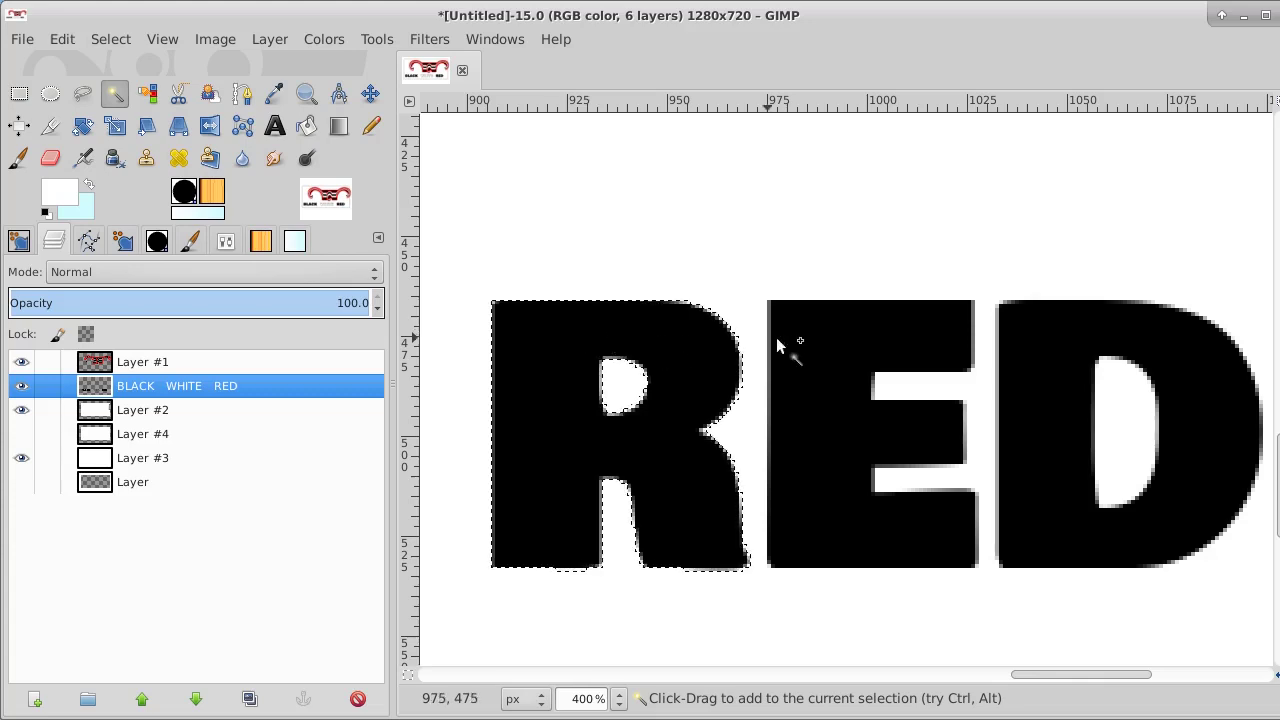
shift+click(828, 342)
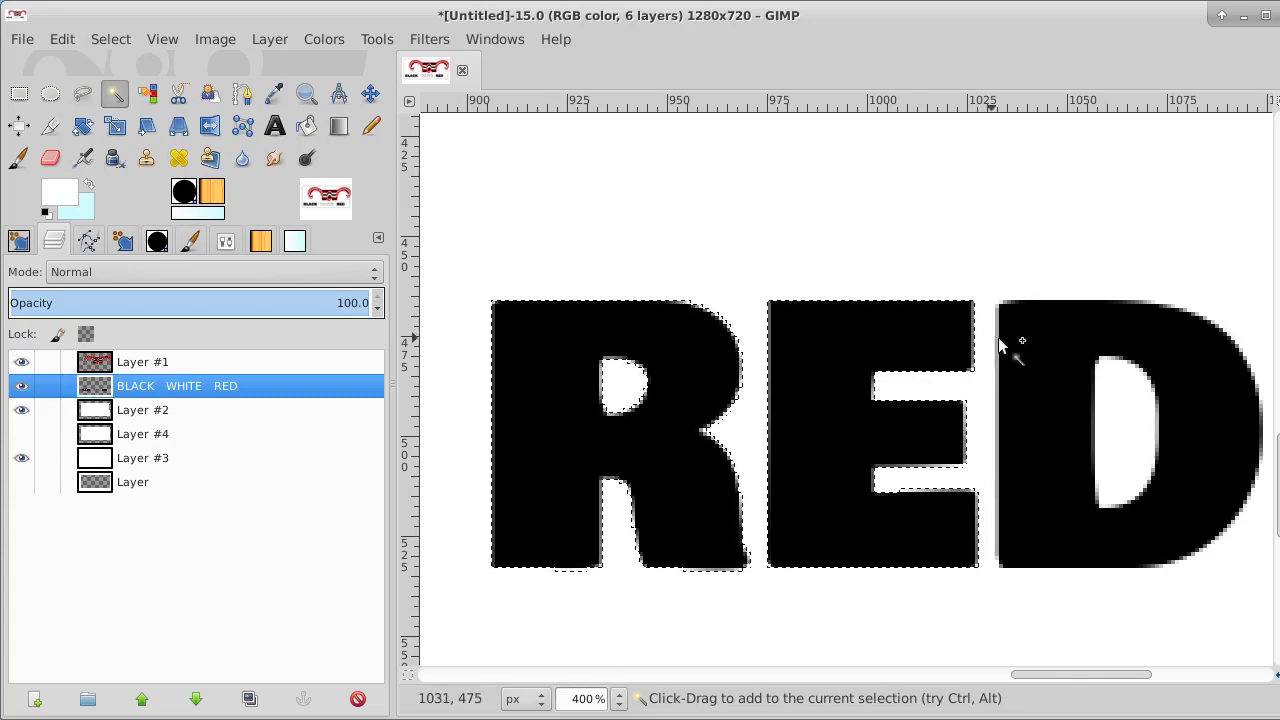
shift+click(1030, 340)
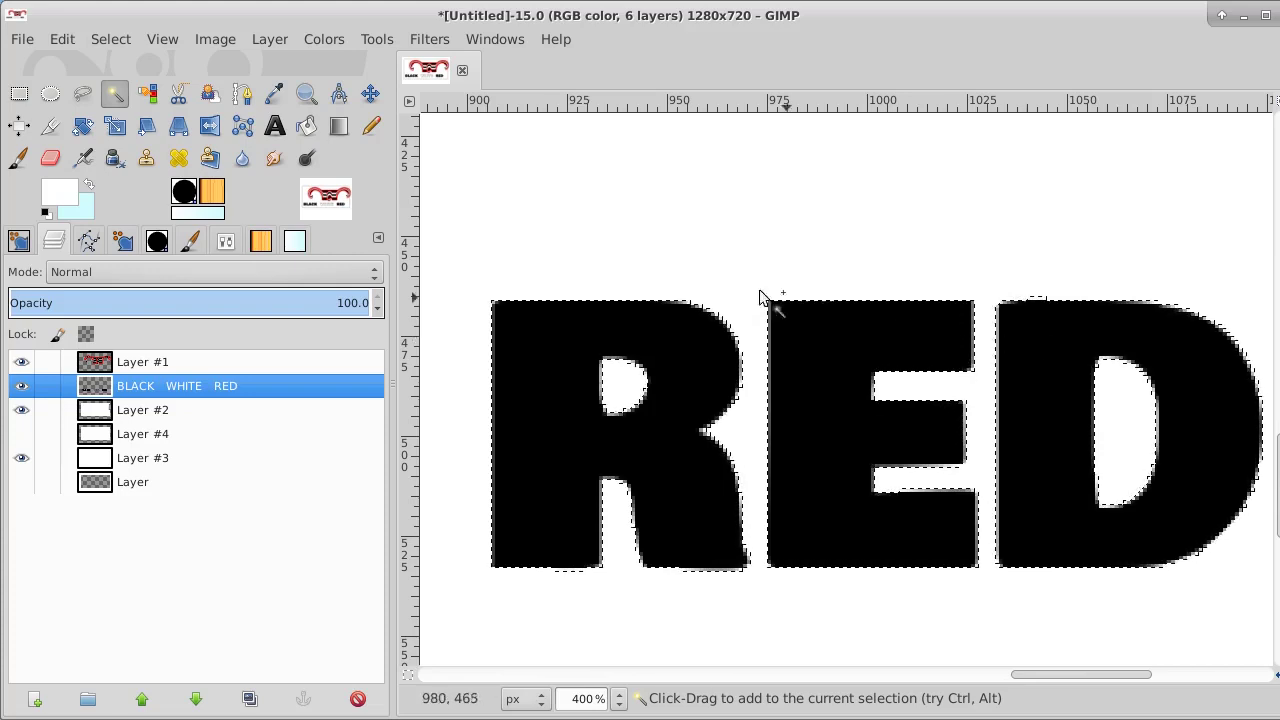
click(117, 42)
click(121, 87)
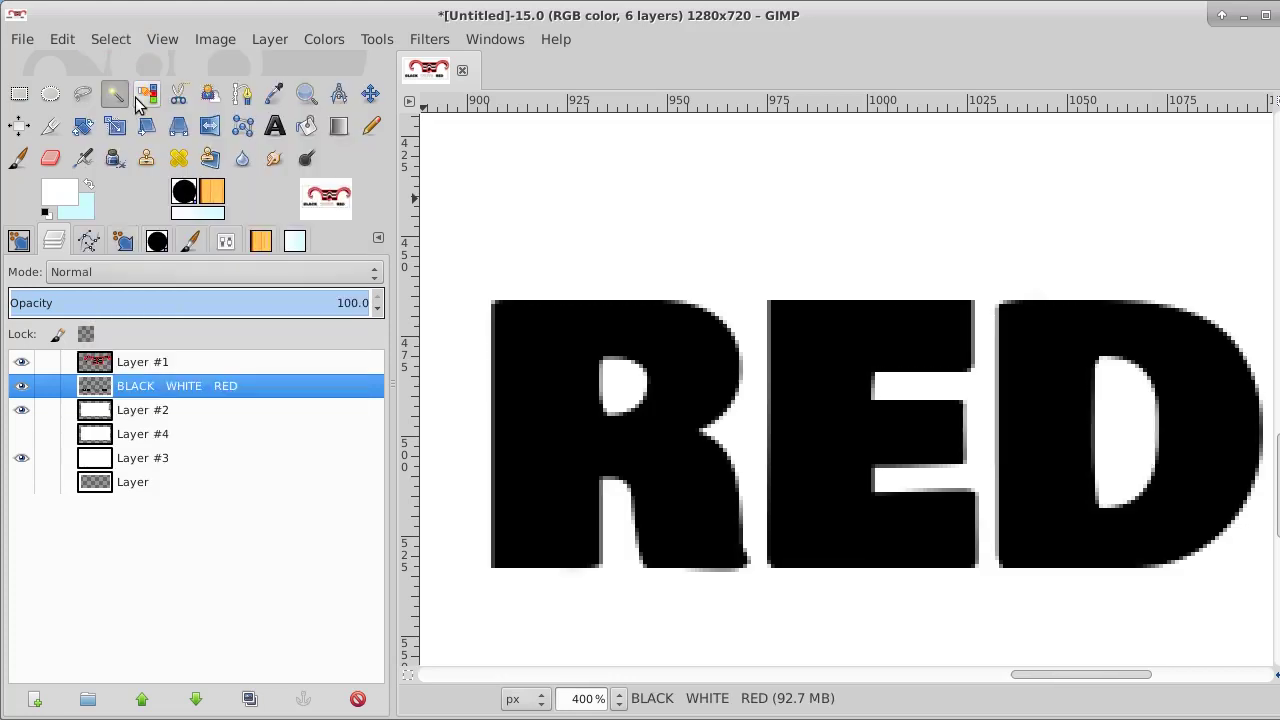
Step: Select the text layer's transparent area by color, and invert the selection so it covers the lettering
click(146, 93)
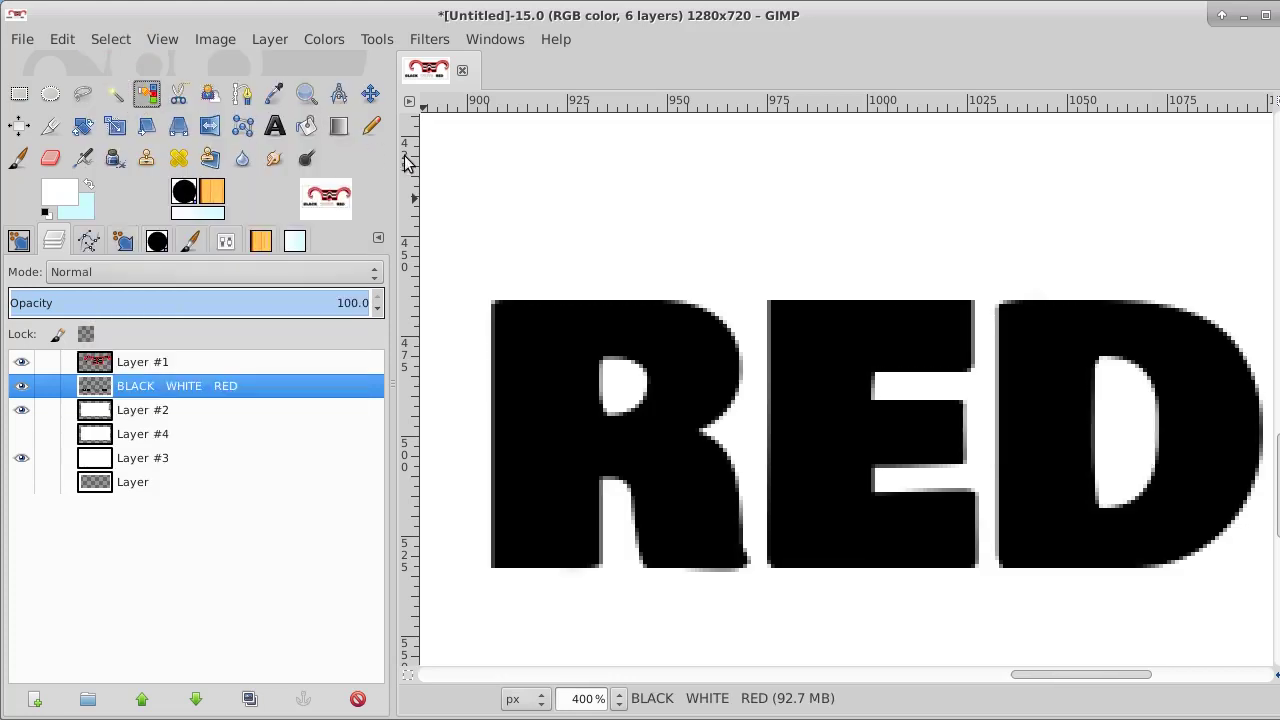
click(514, 178)
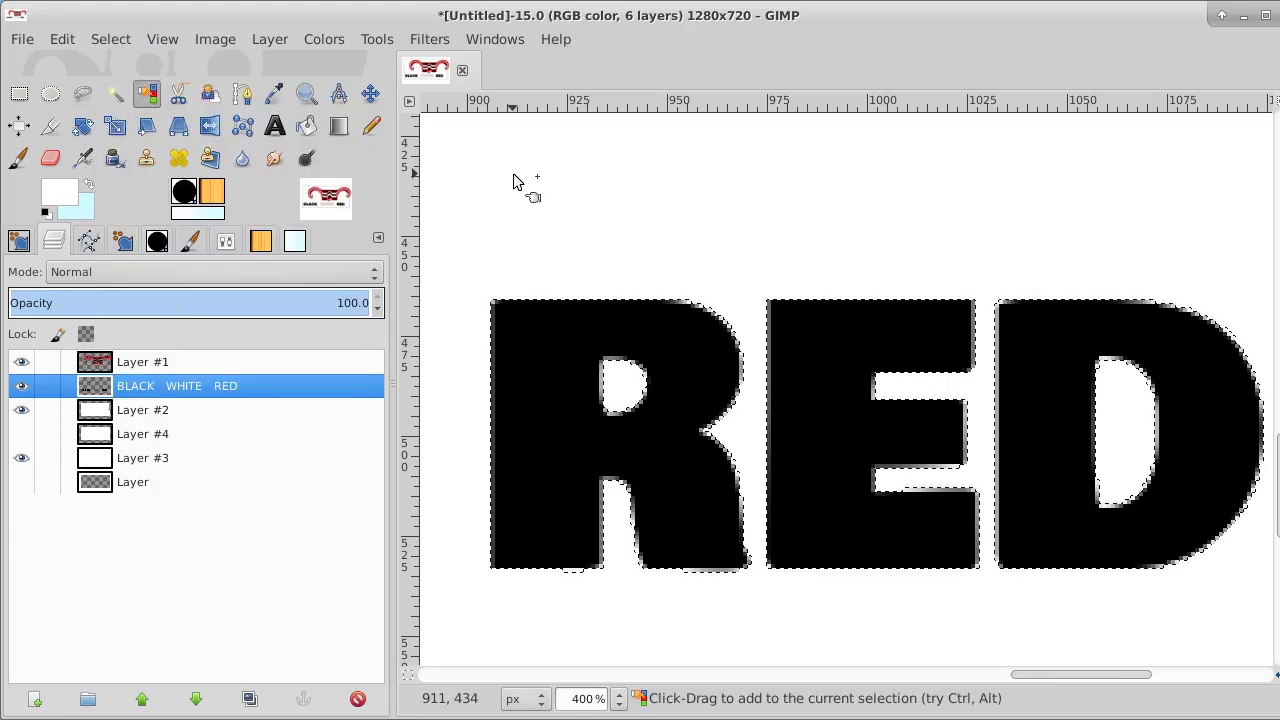
click(117, 42)
click(118, 108)
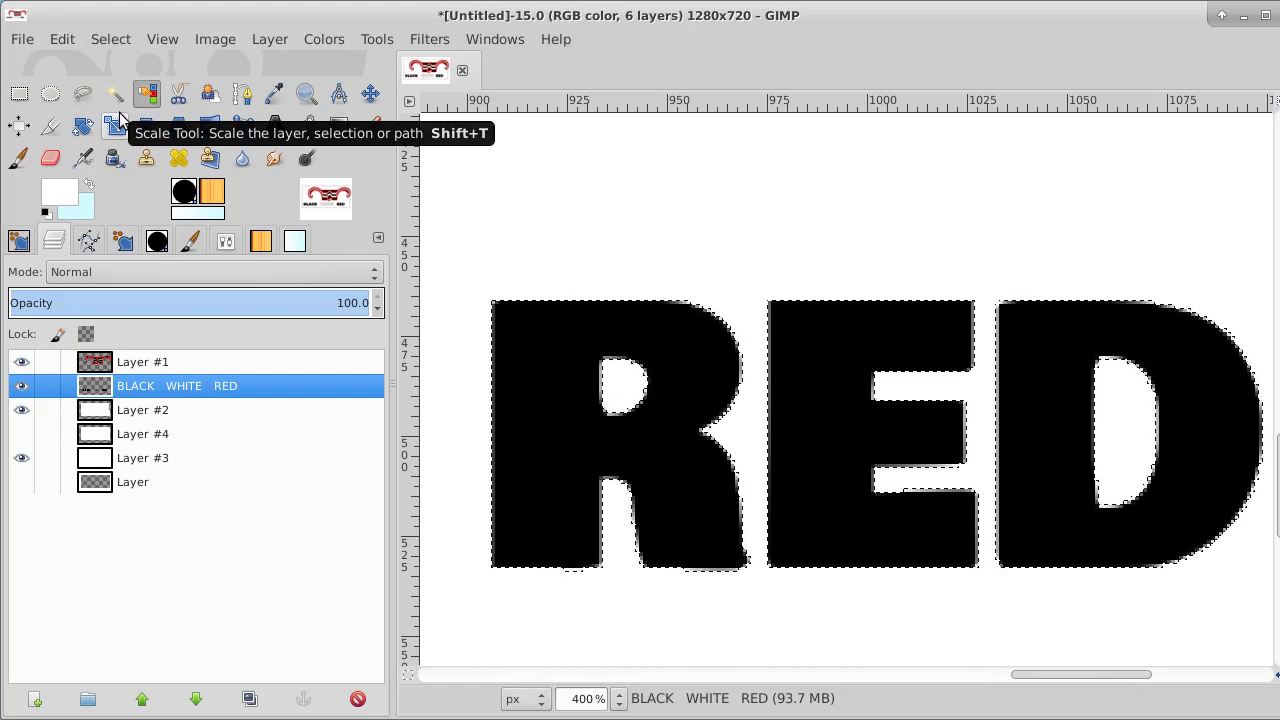
Step: Set the foreground color to red, paint over the selected RED letters with the Pencil, and clear the selection
click(64, 203)
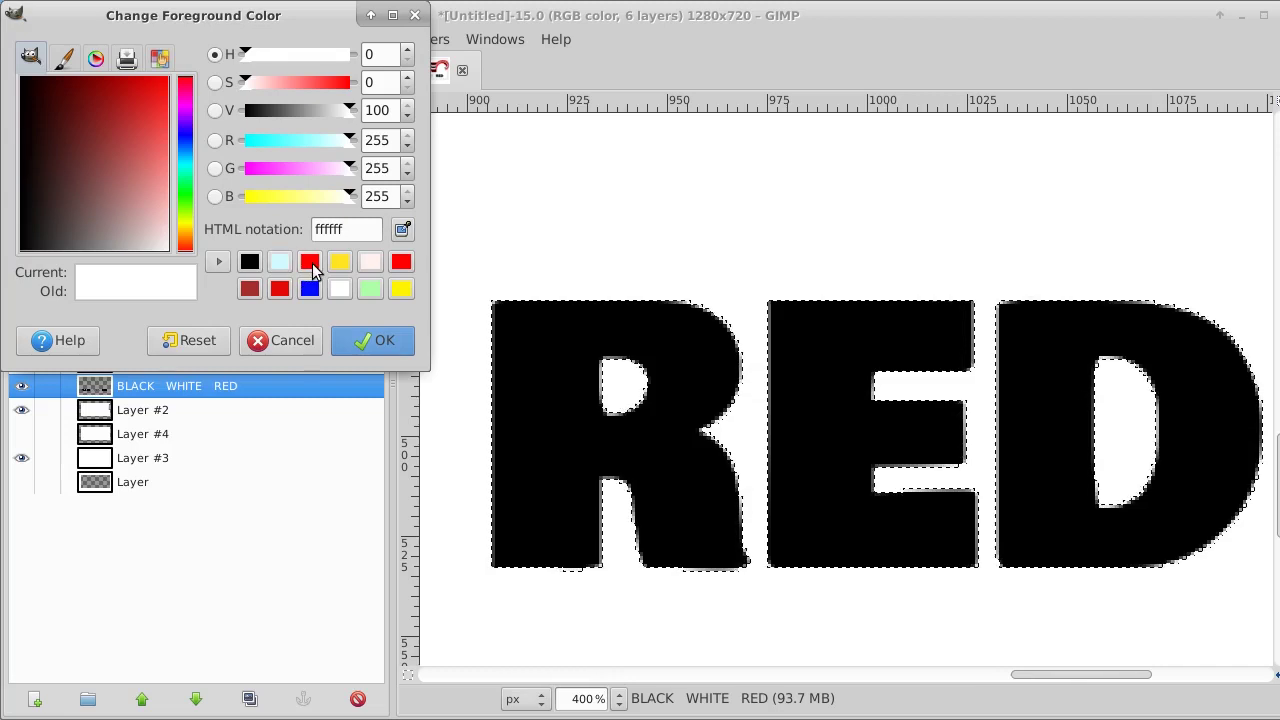
click(312, 265)
click(364, 339)
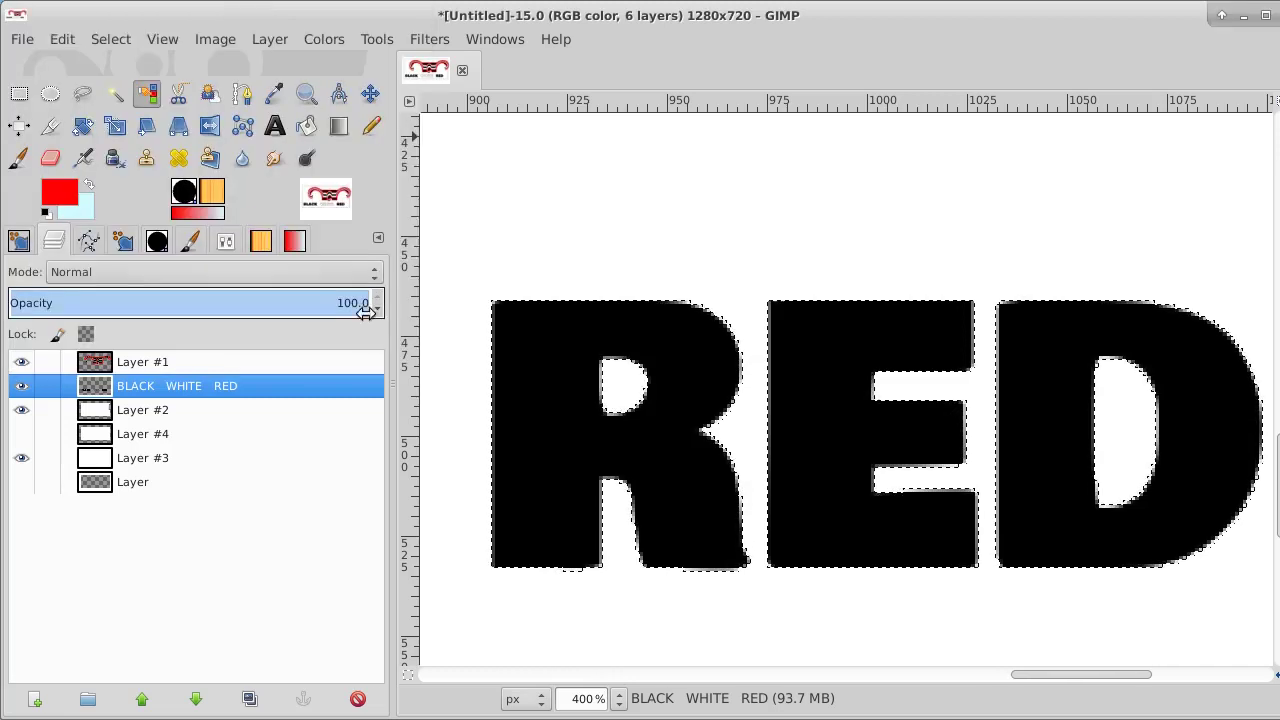
click(371, 130)
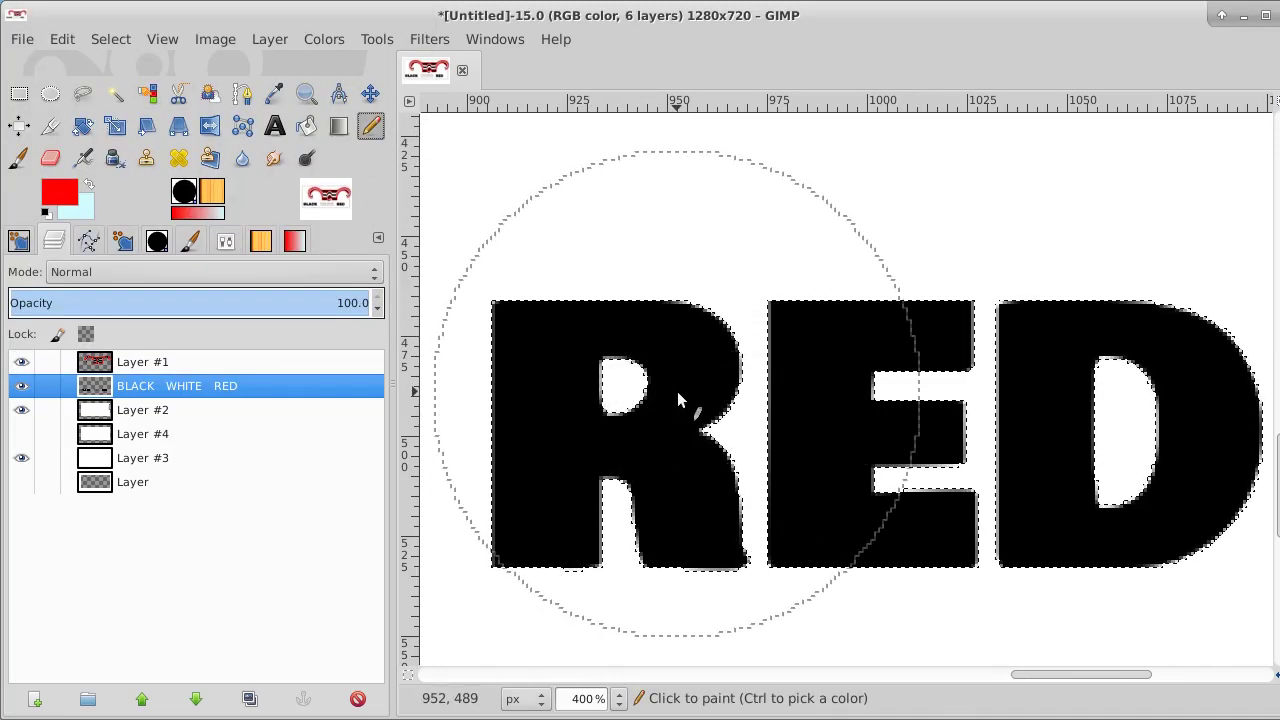
drag(663, 432, 1038, 420)
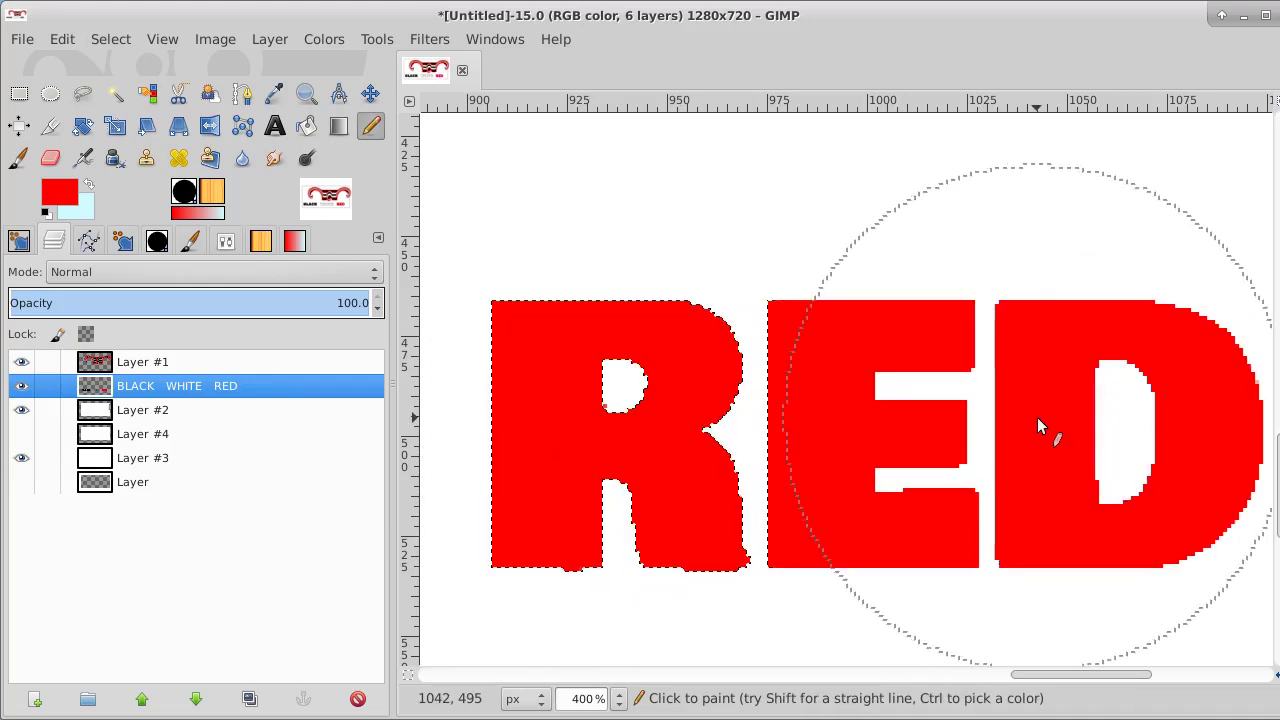
click(300, 100)
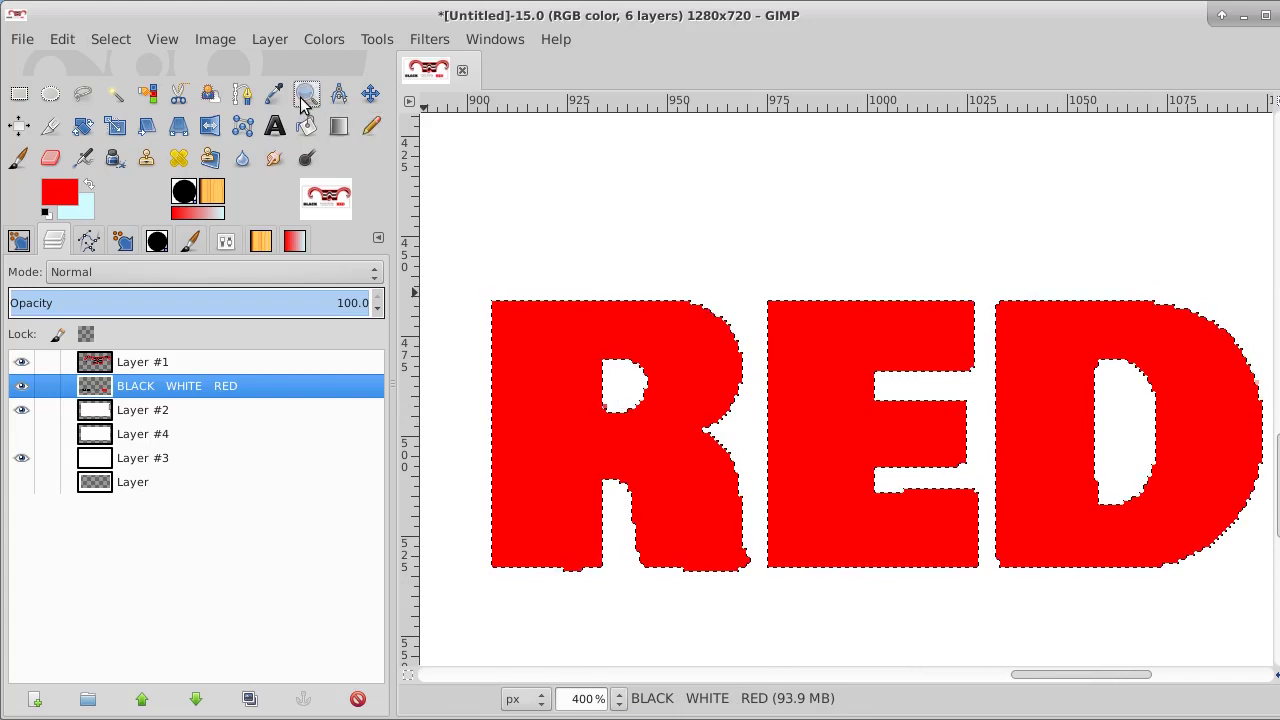
click(110, 39)
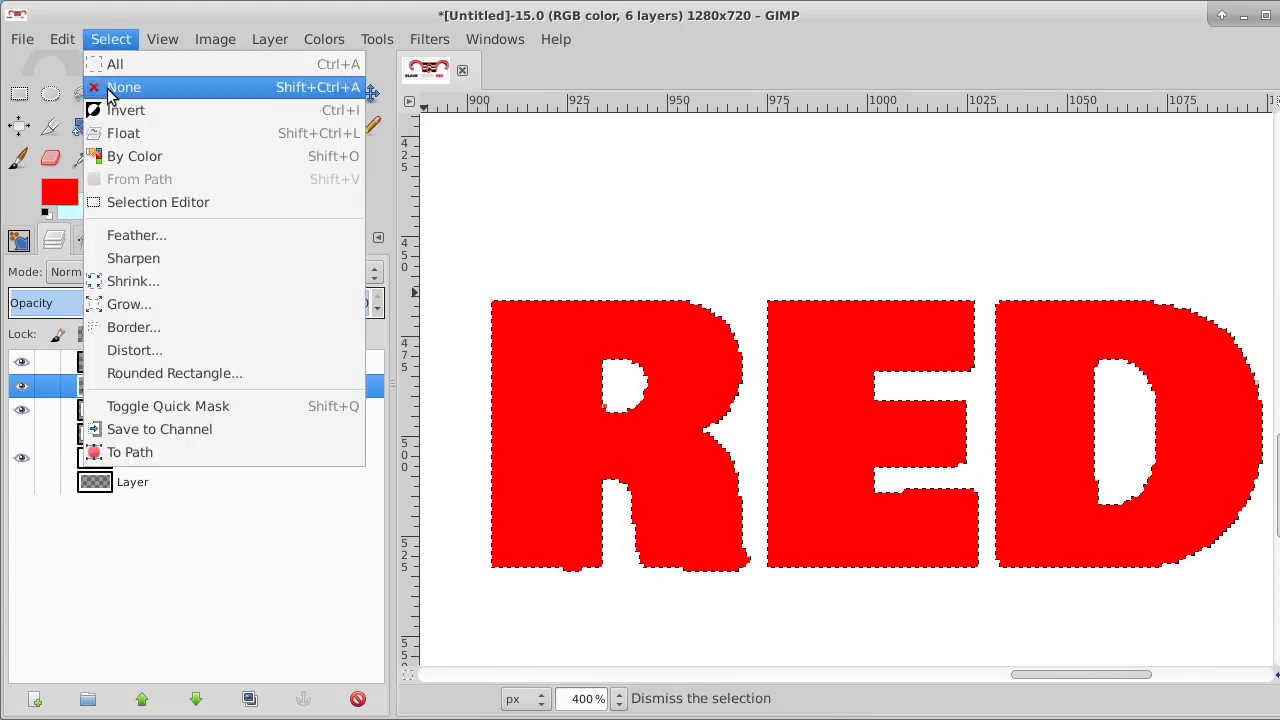
click(110, 86)
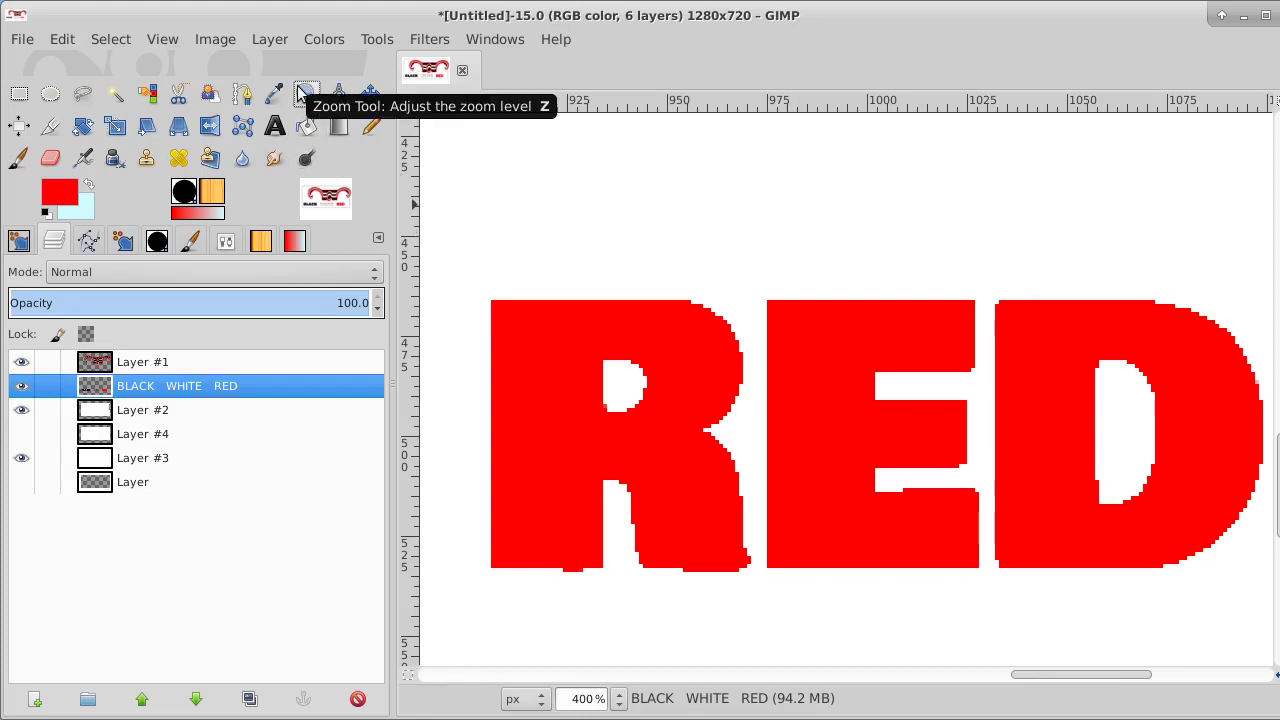
Step: Merge the ornament's Layer #1 down into the BLACK WHITE RED text layer
ctrl+click(623, 240)
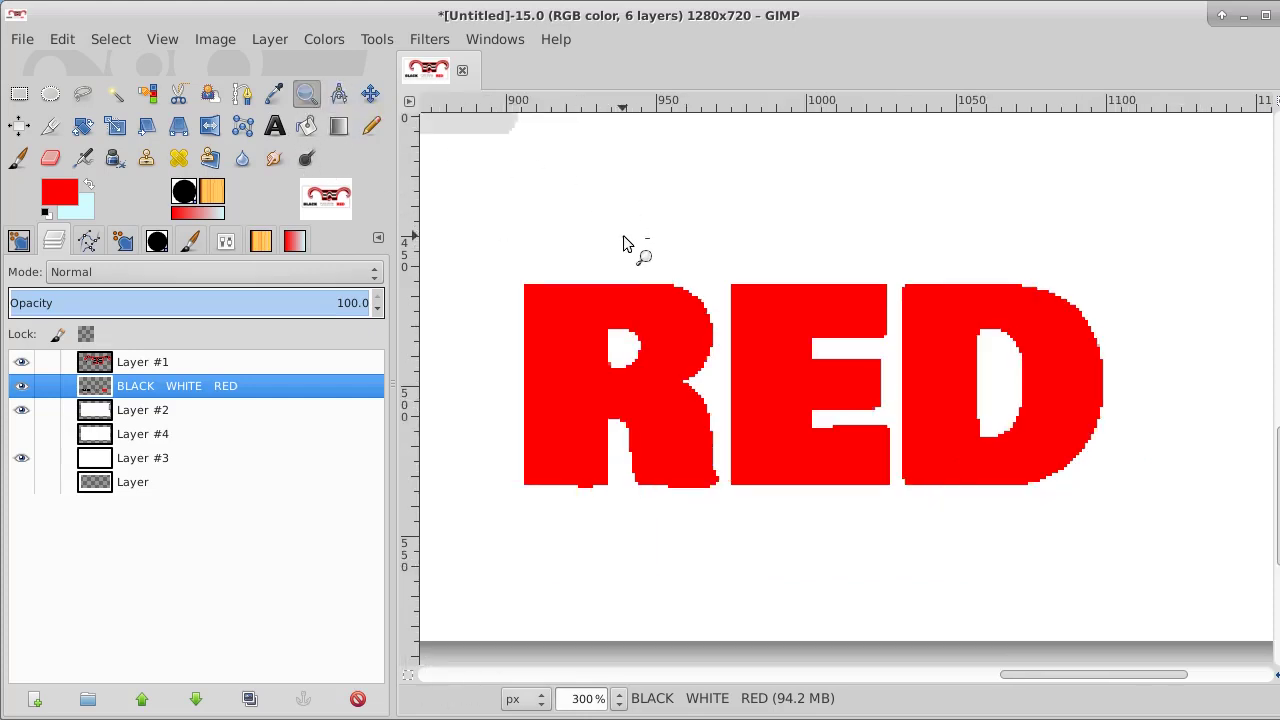
ctrl+click(623, 240)
ctrl+click(623, 240)
ctrl+click(623, 240)
ctrl+click(623, 240)
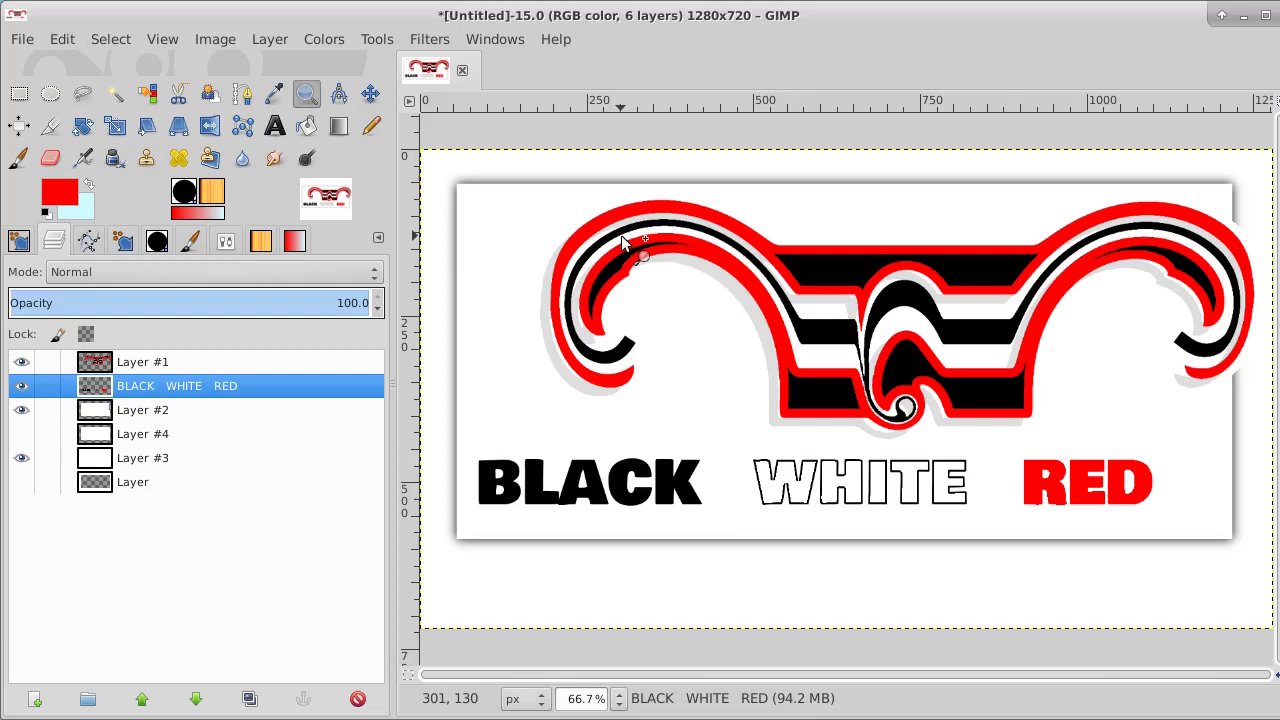
click(228, 242)
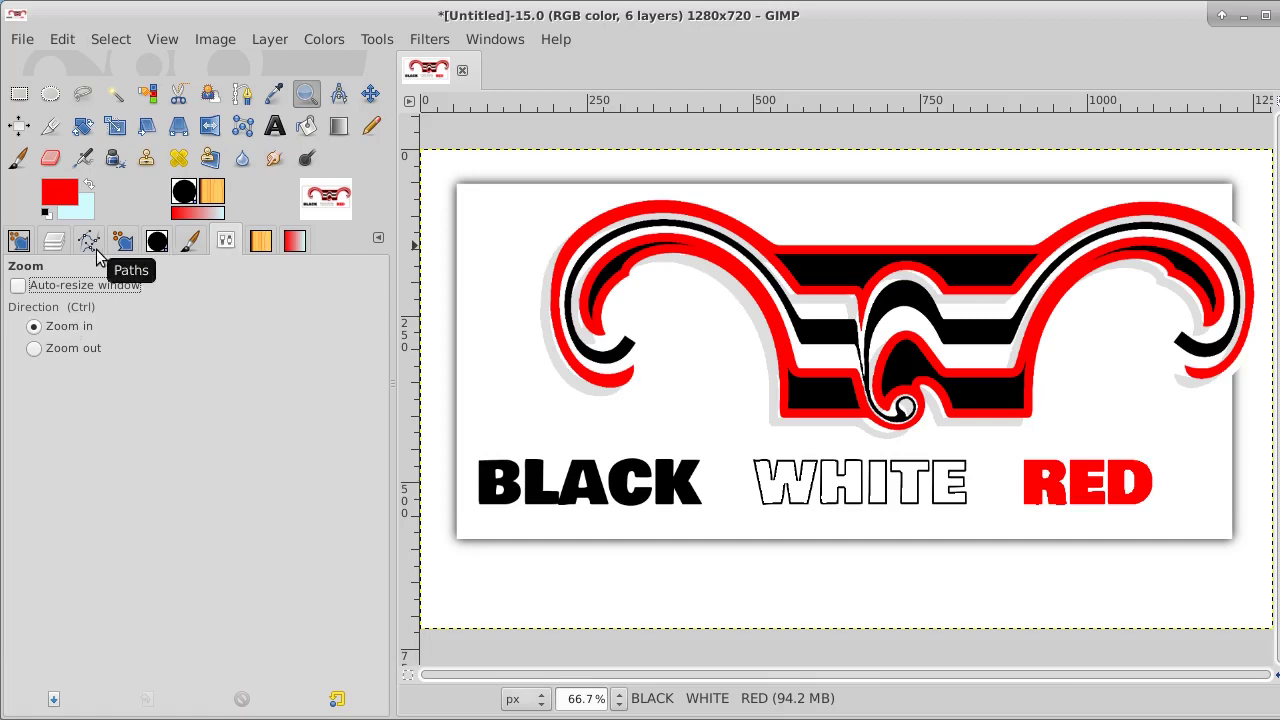
click(55, 242)
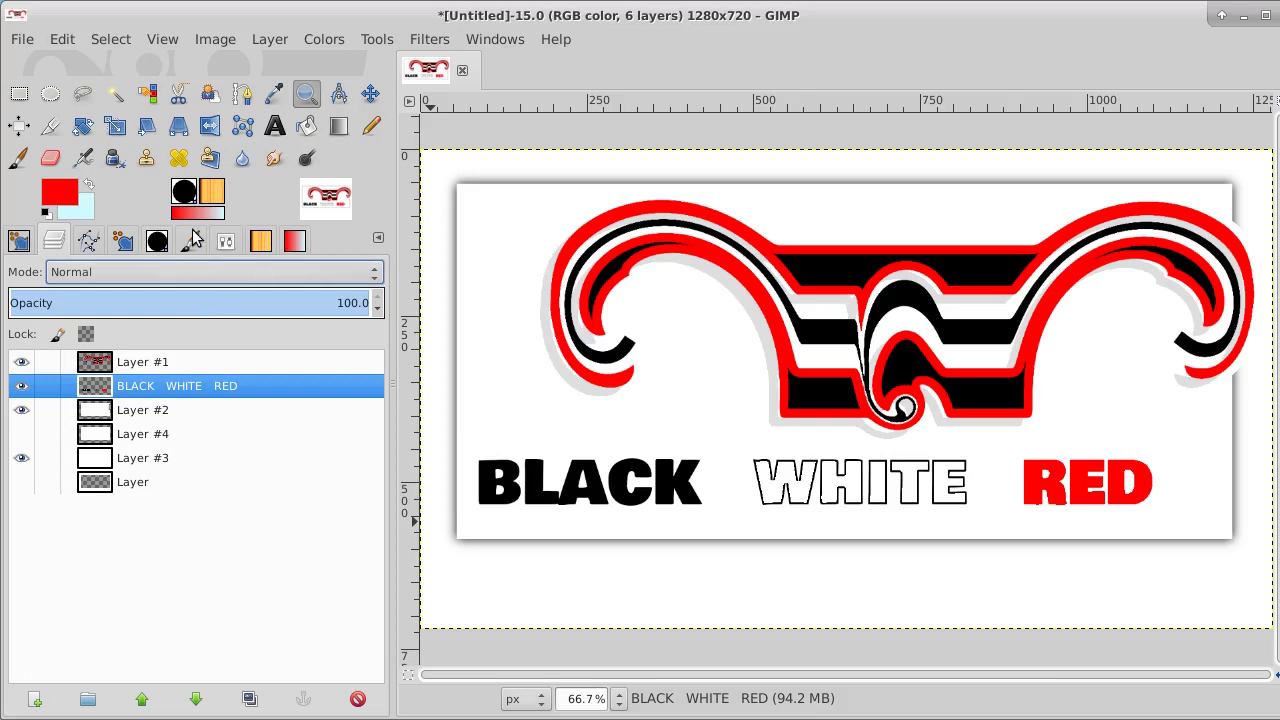
click(170, 362)
right_click(170, 362)
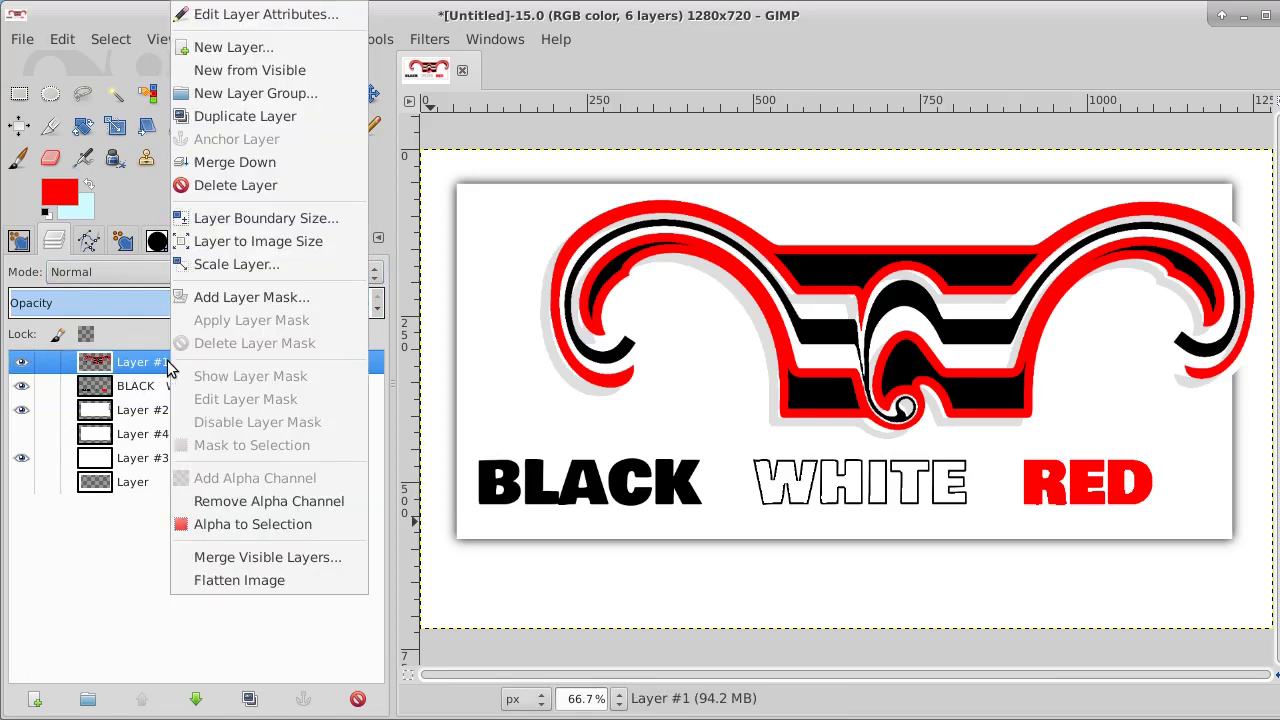
click(241, 163)
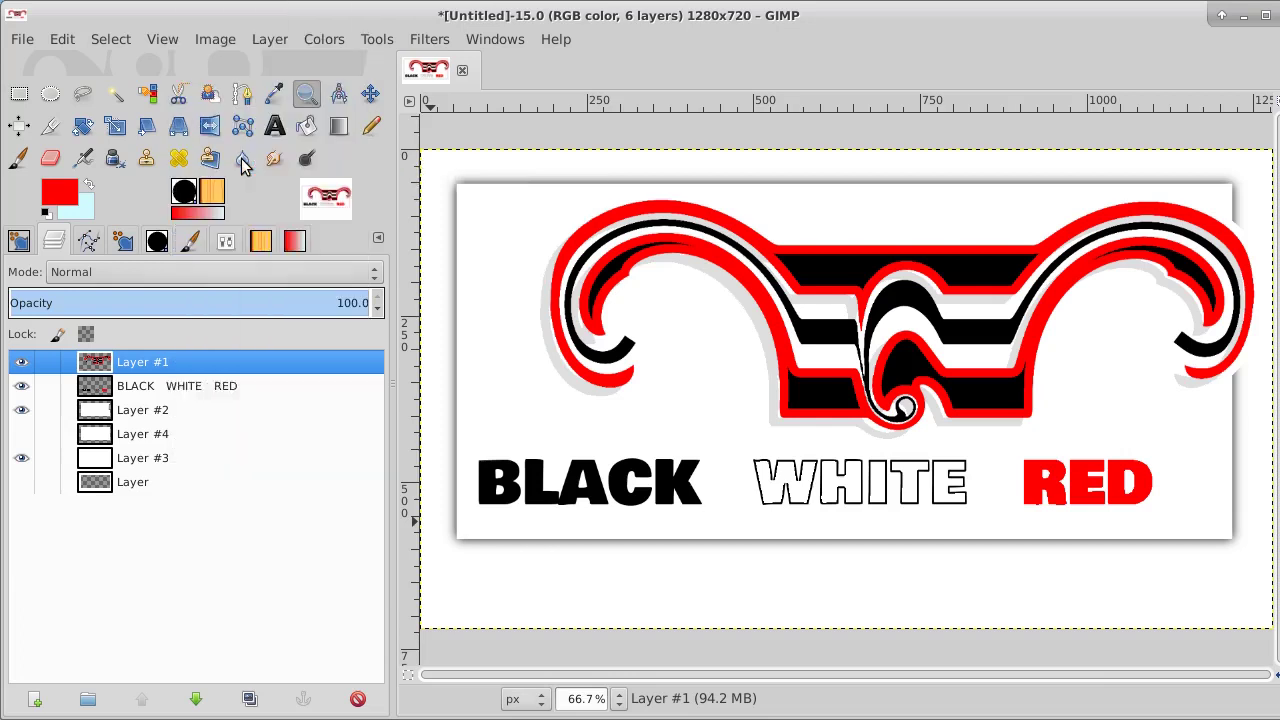
Step: Toggle the visibility of the merged BLACK WHITE RED layer to check what it contains
click(20, 364)
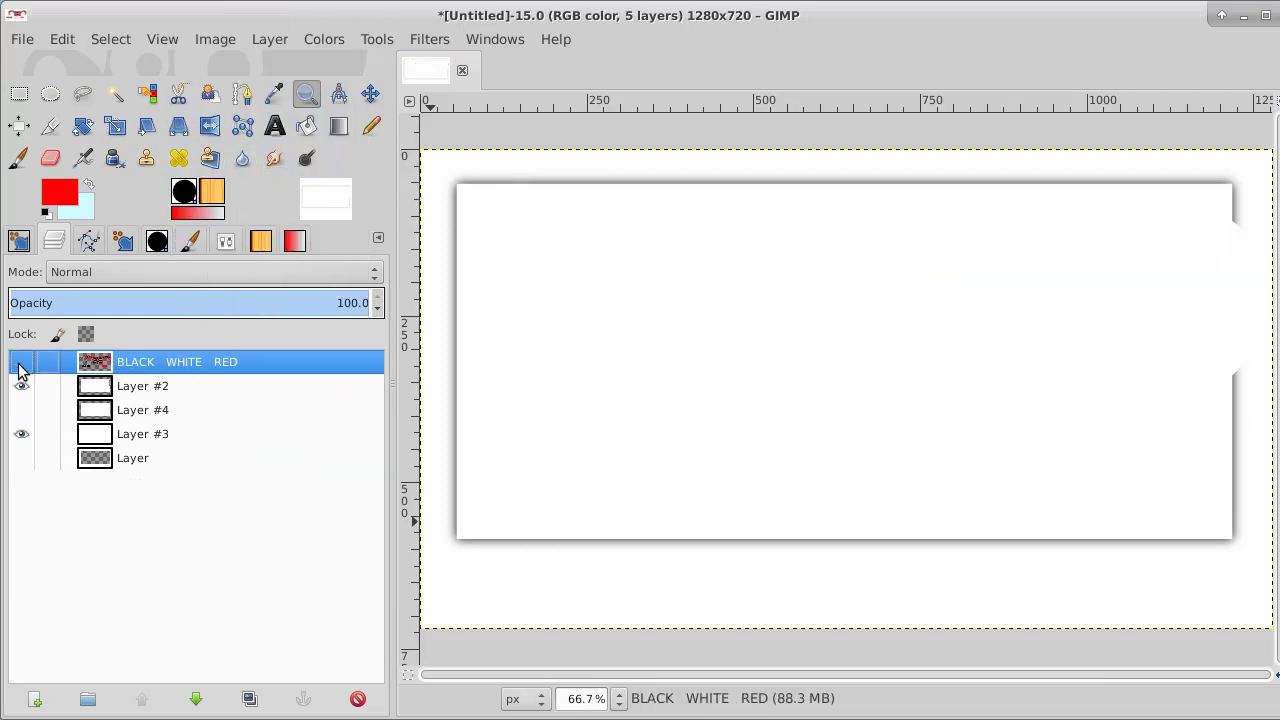
click(20, 364)
click(20, 364)
click(20, 364)
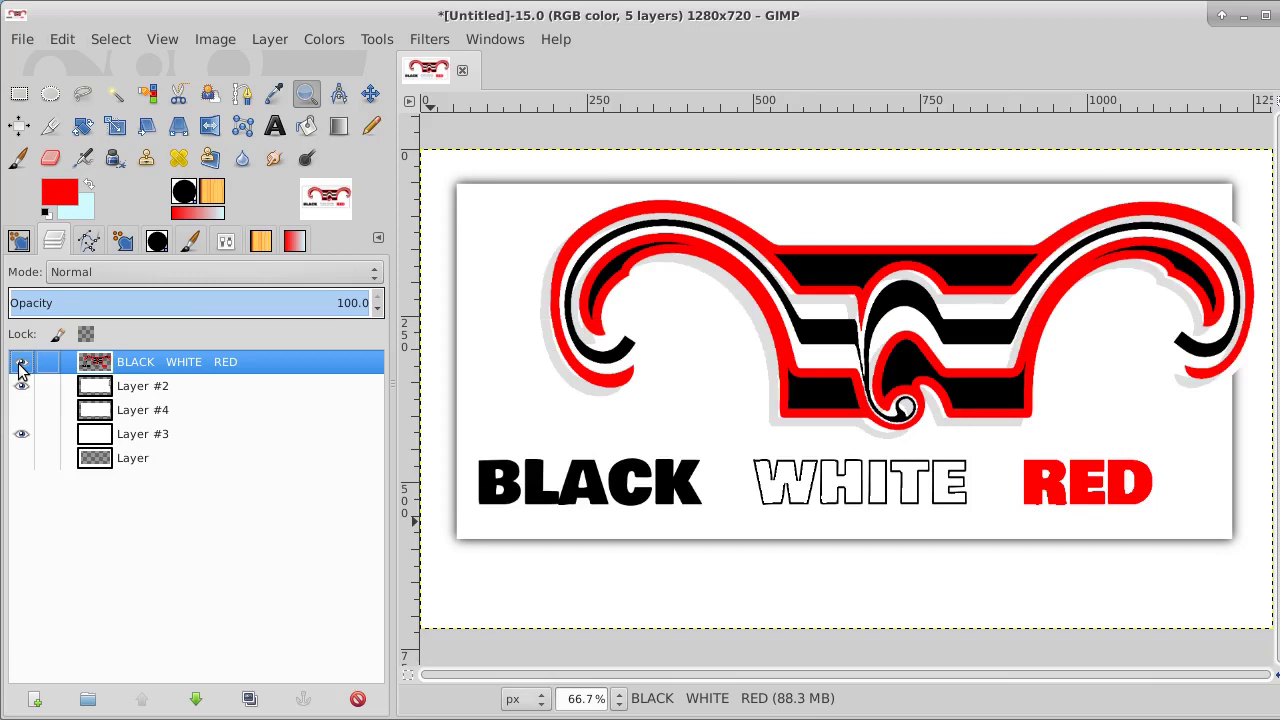
click(20, 364)
click(20, 364)
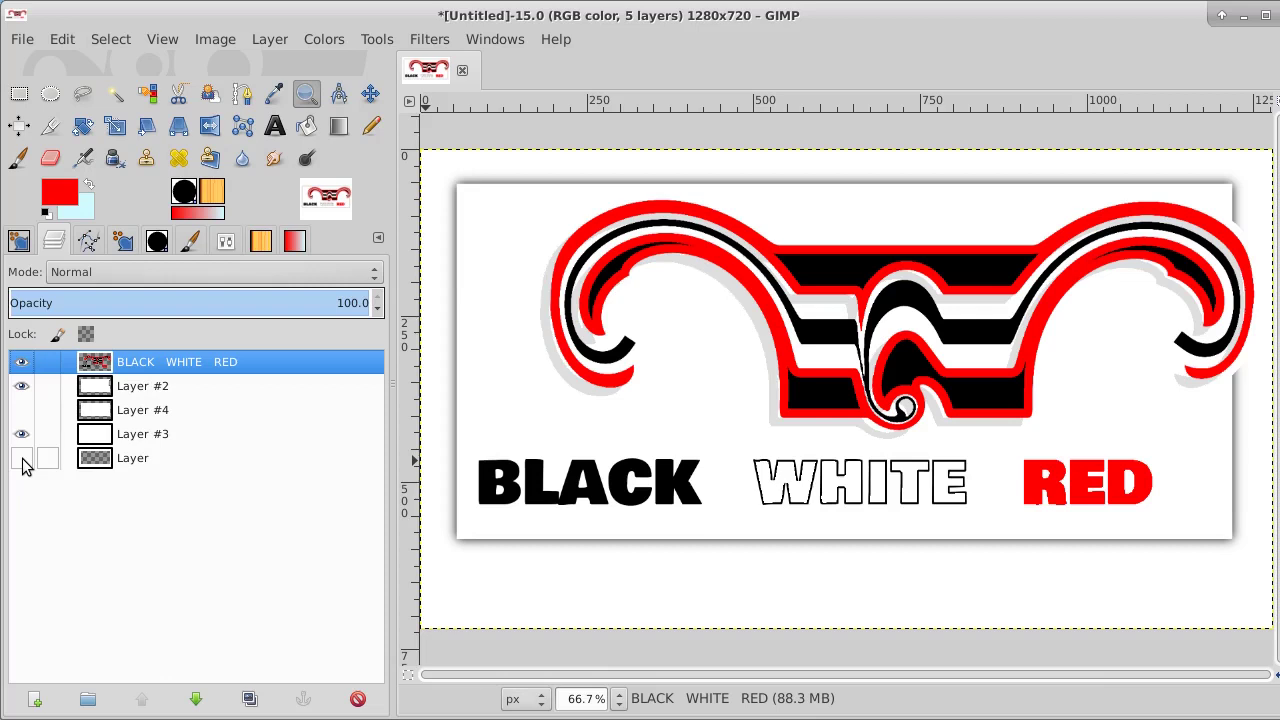
click(140, 460)
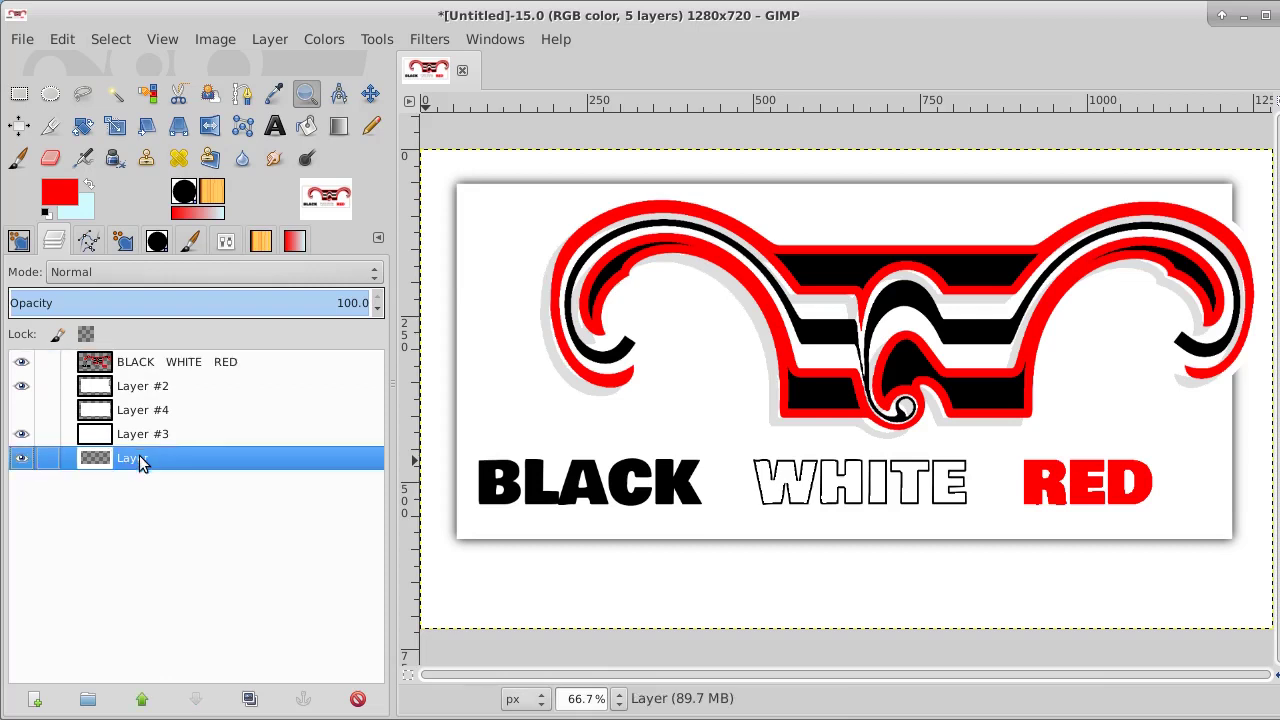
click(141, 699)
click(141, 699)
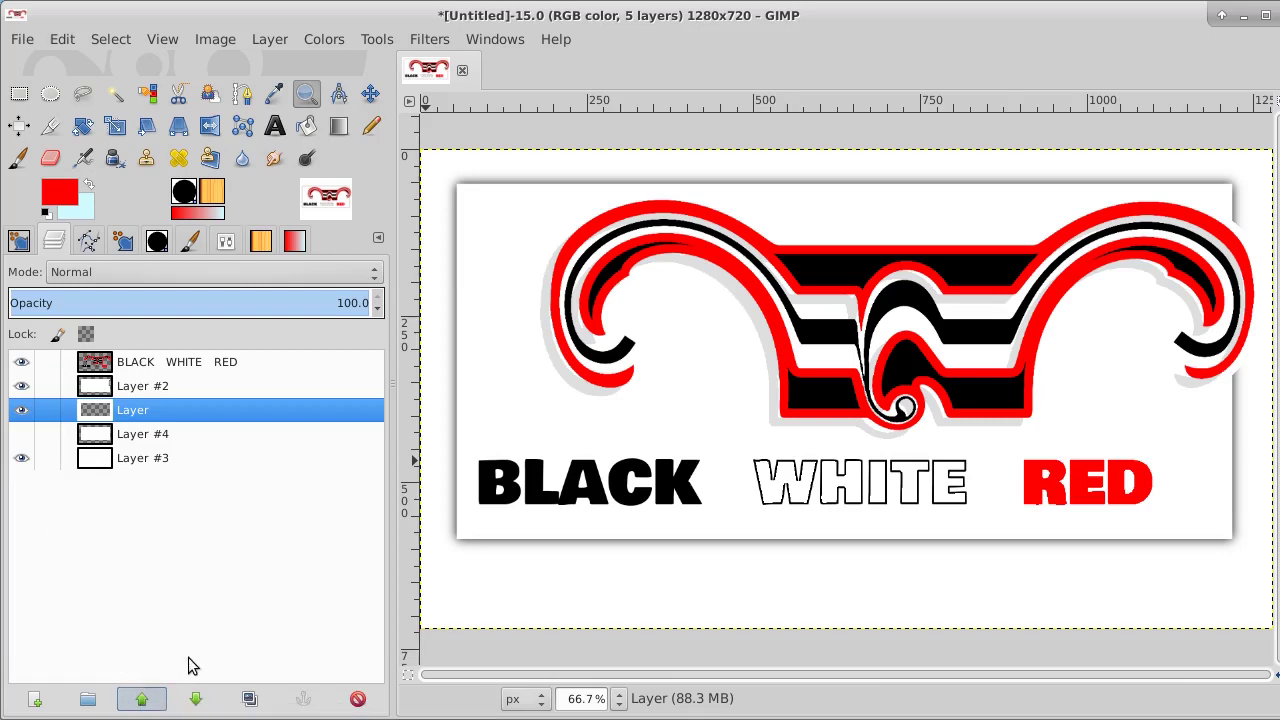
click(196, 699)
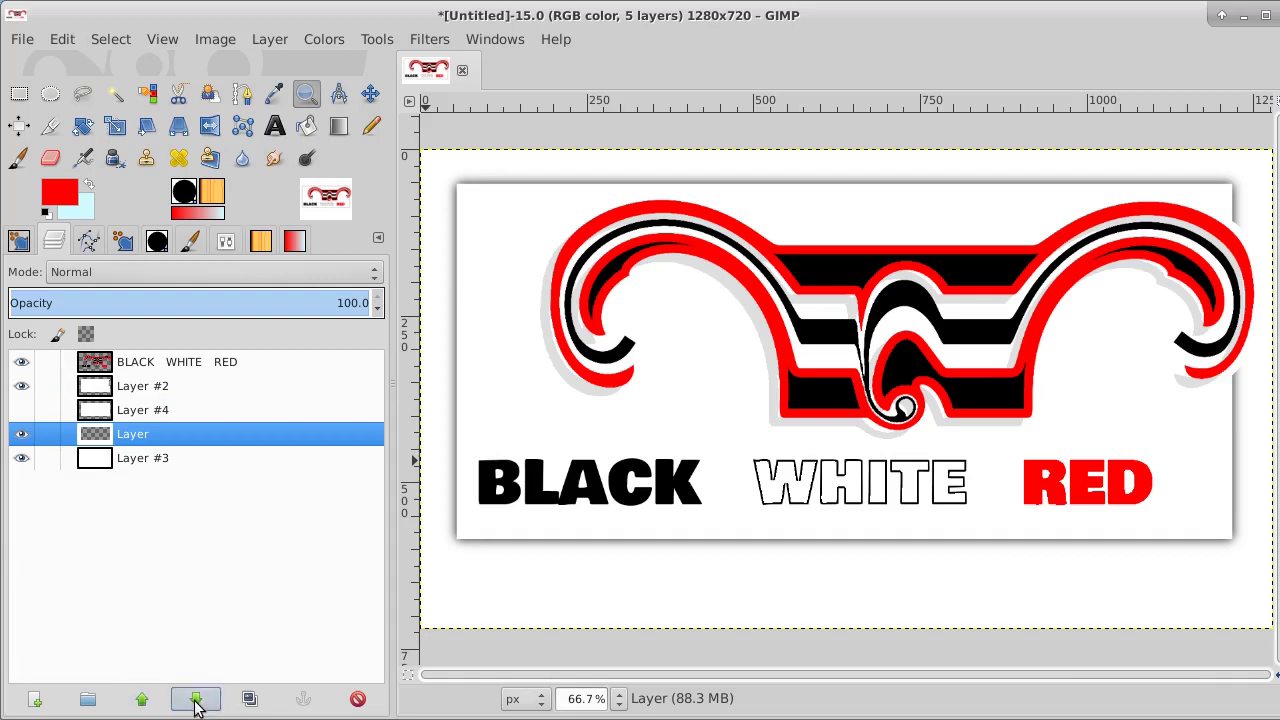
click(196, 699)
Step: Hide Layer #2 and show Layer #4 as the shadowed white panel instead
click(22, 387)
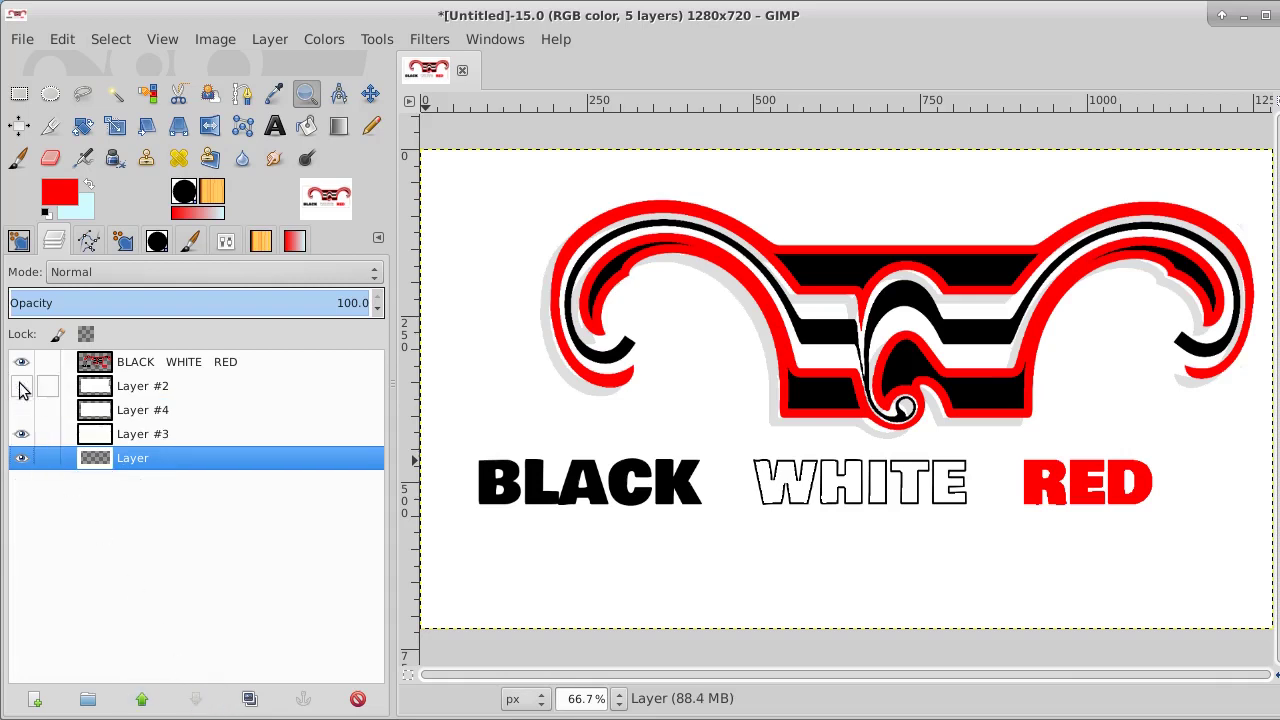
click(22, 411)
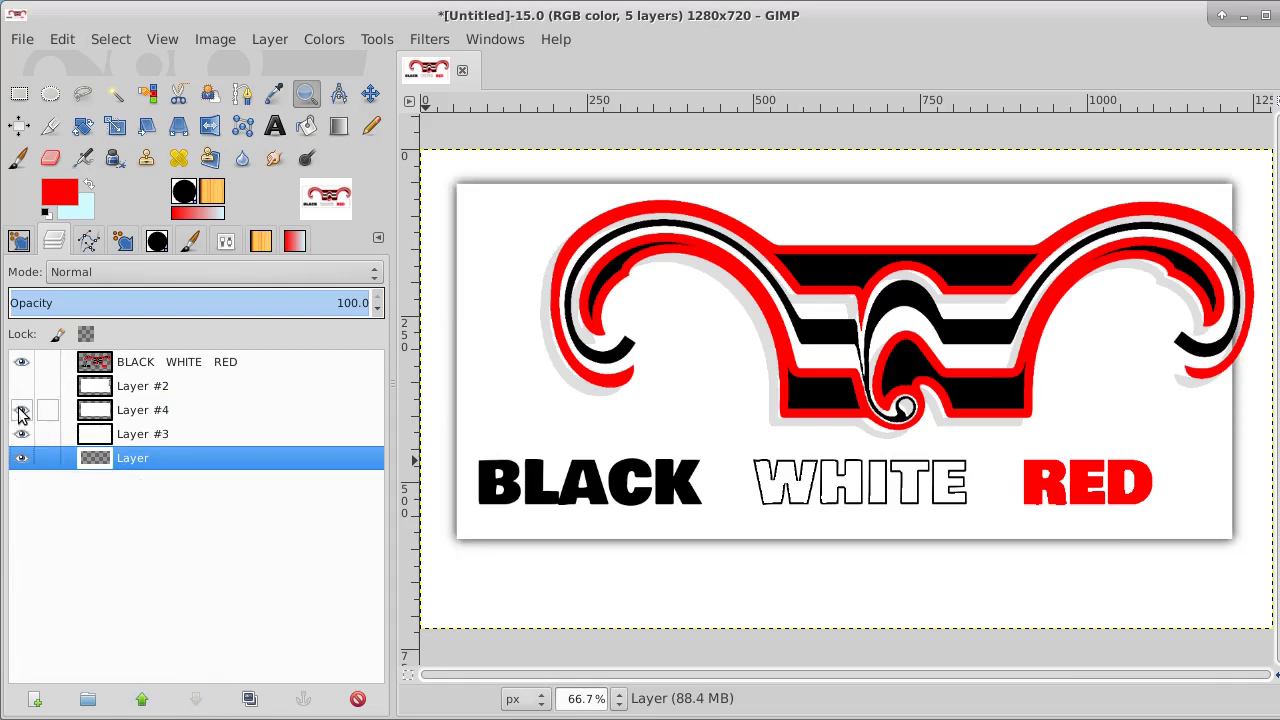
Step: Duplicate the merged BLACK WHITE RED layer and hide the original
click(164, 362)
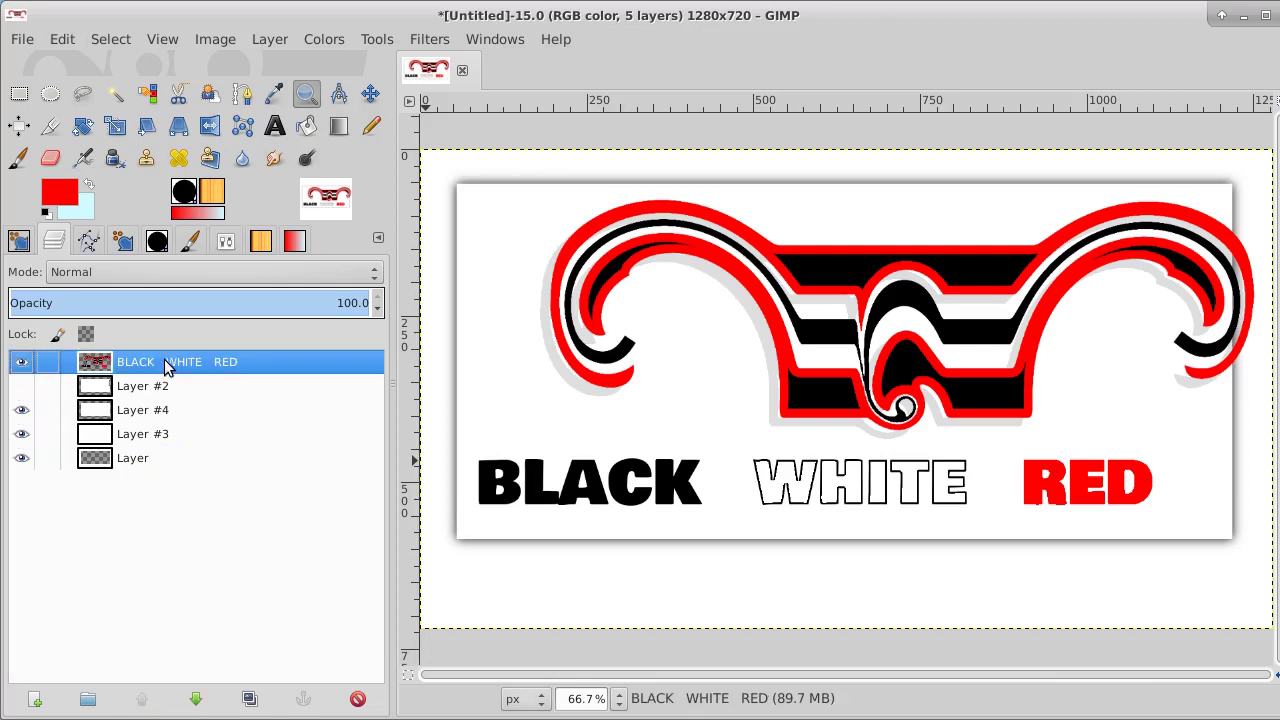
click(249, 698)
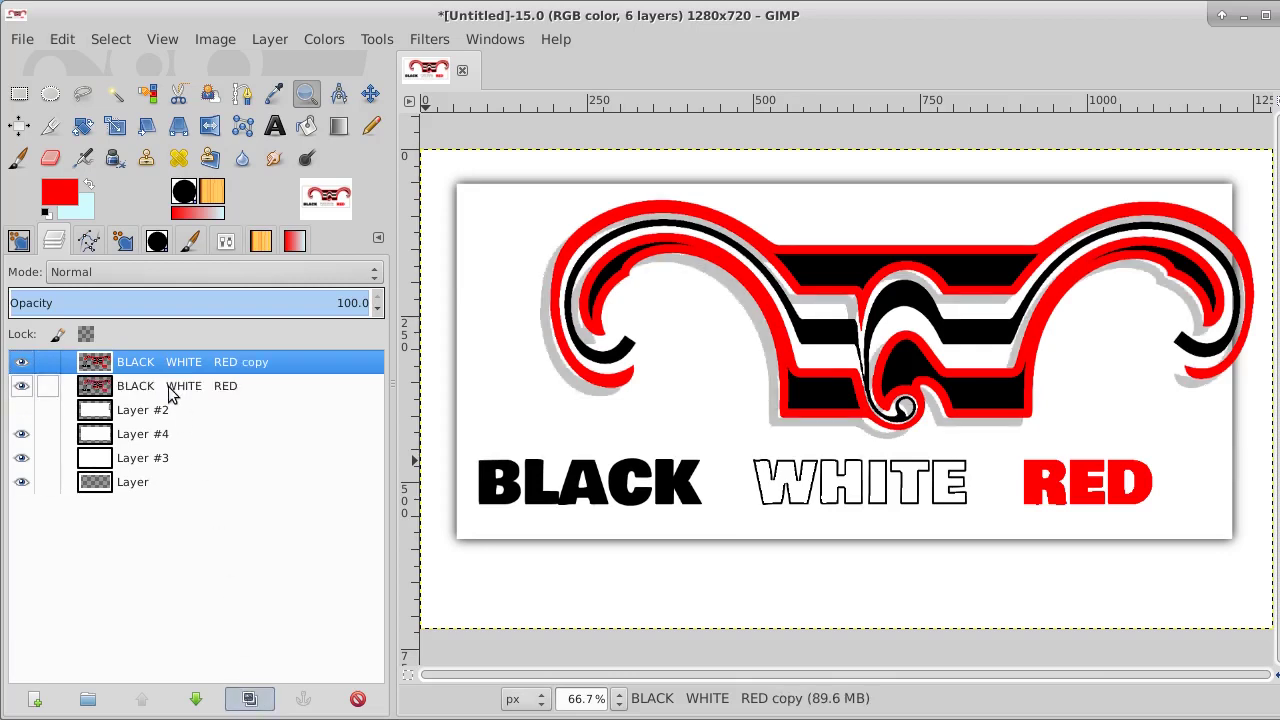
click(21, 385)
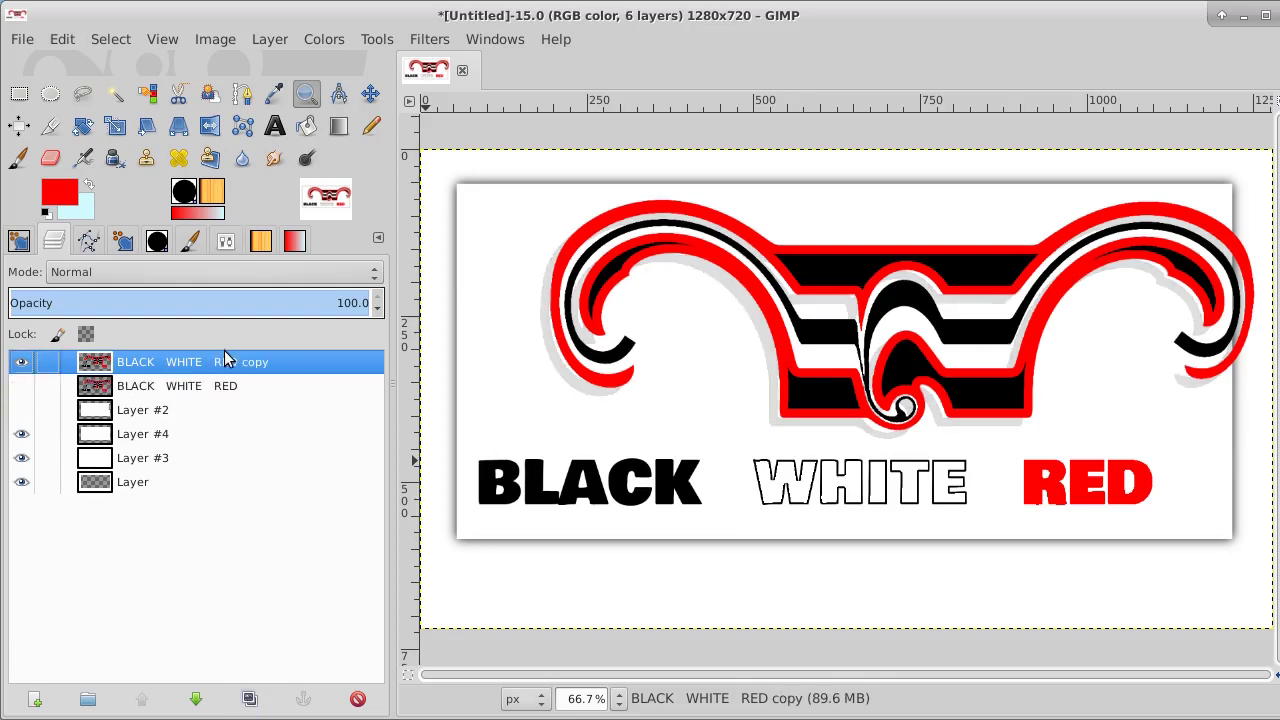
click(370, 93)
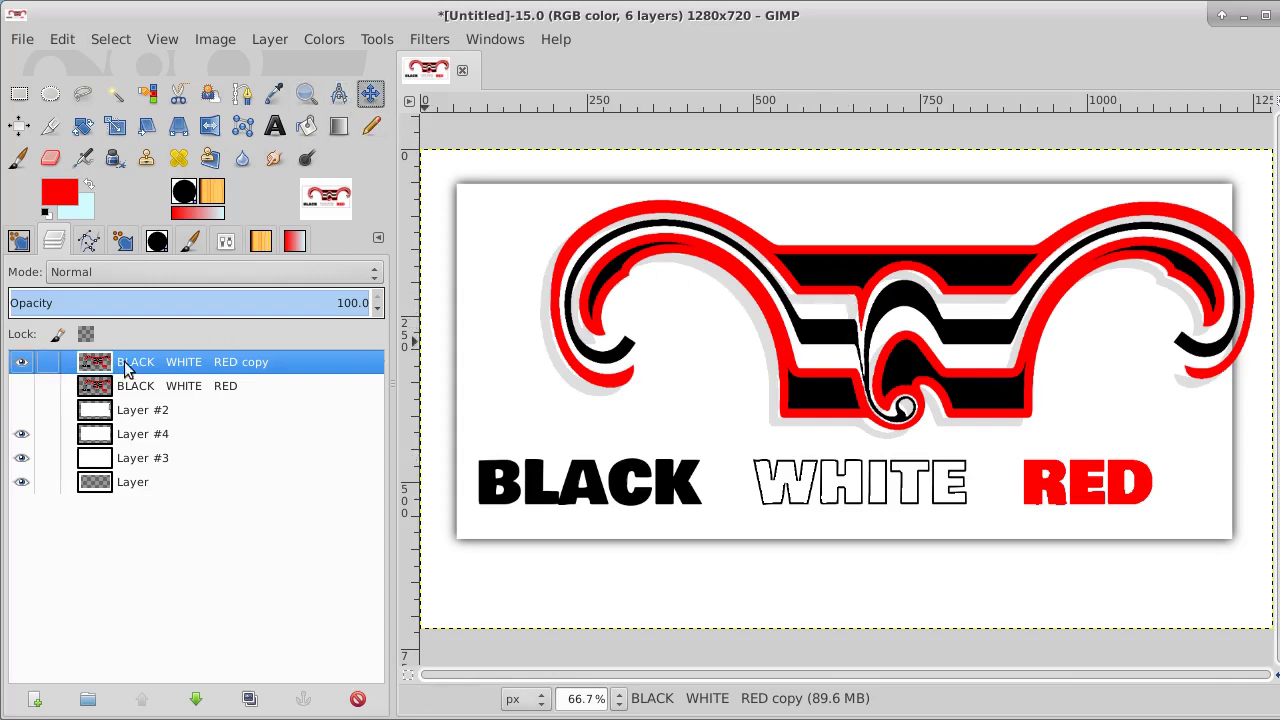
click(21, 362)
click(21, 362)
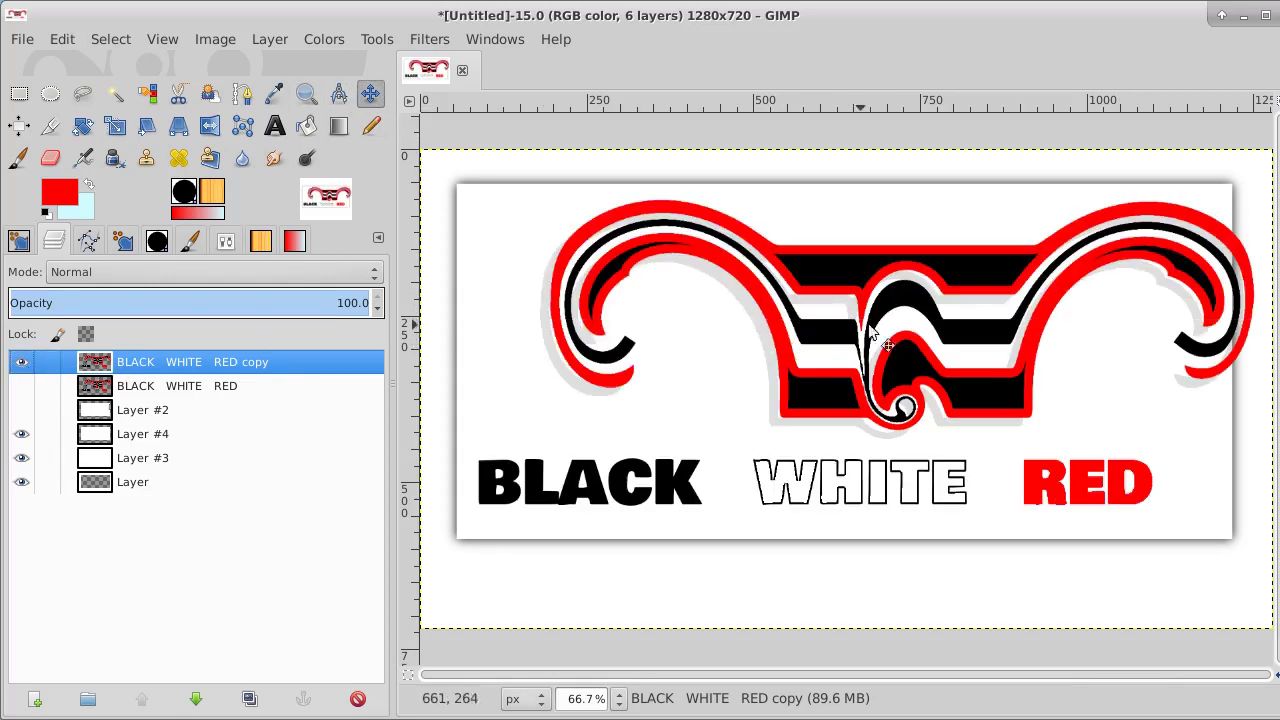
mouse_move(887, 324)
mouse_down()
mouse_move(849, 318)
mouse_move(889, 324)
mouse_up()
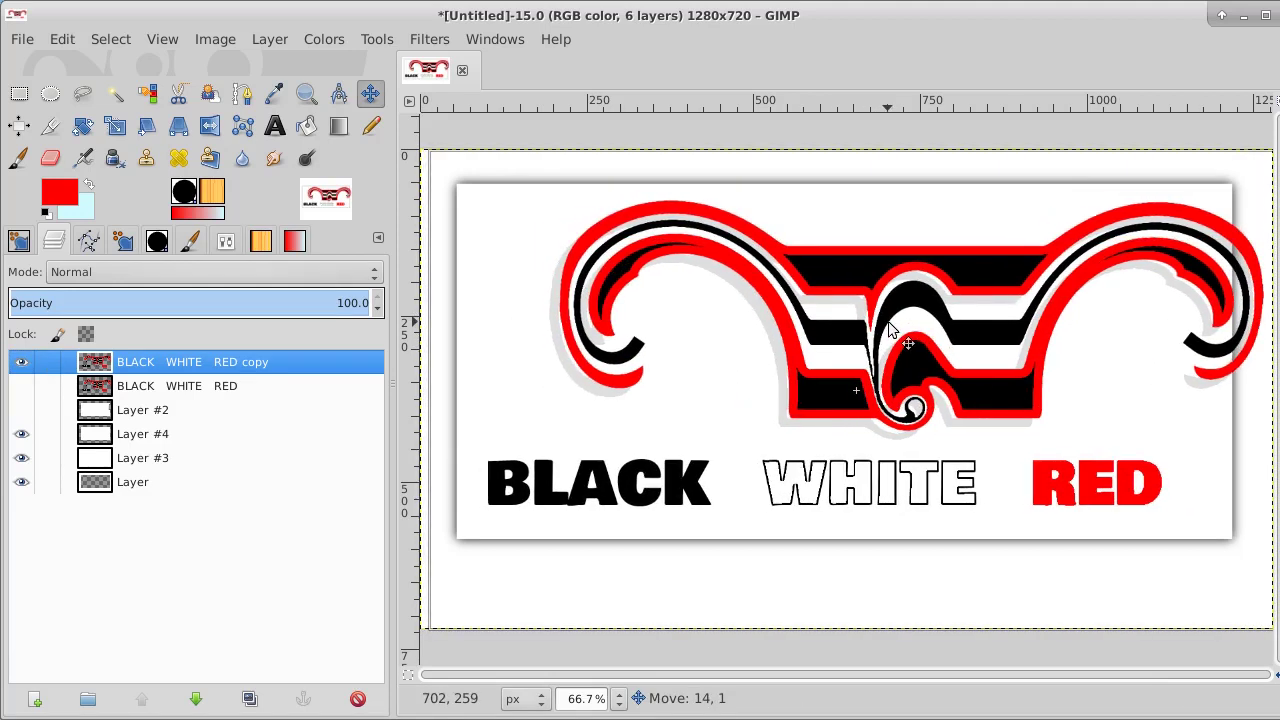
key(ctrl+z)
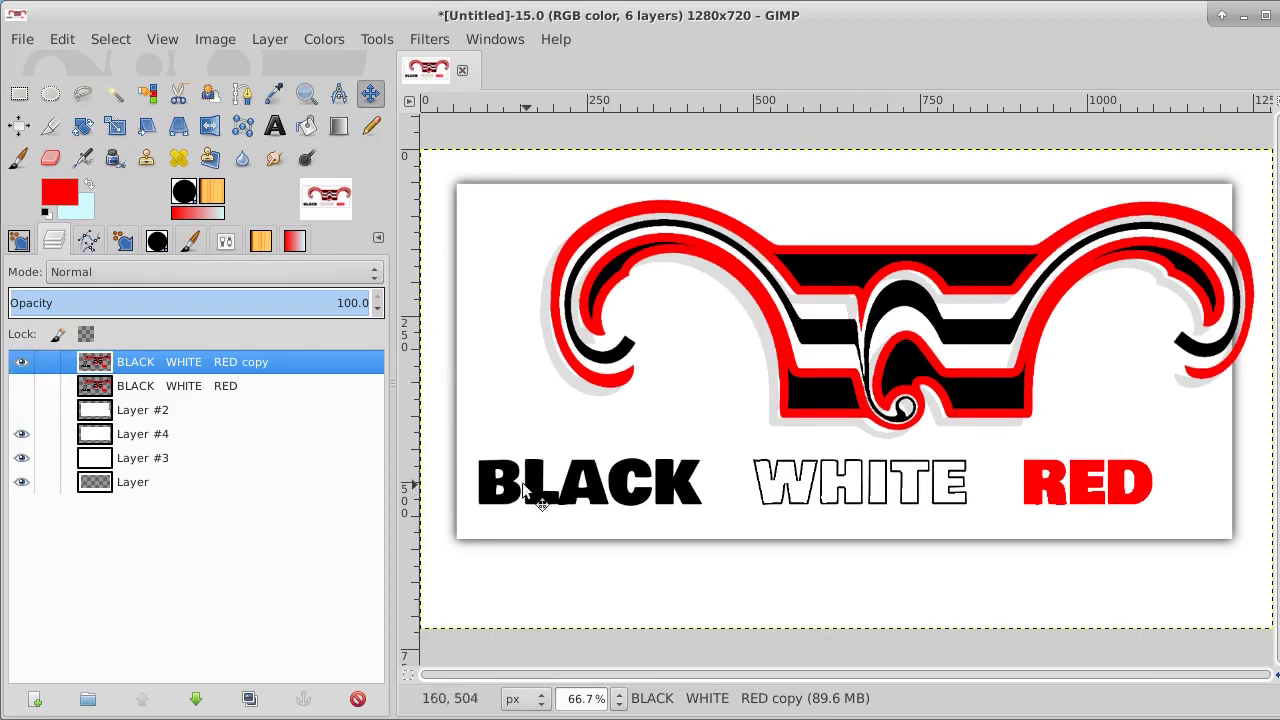
Step: Select a rectangle around the entire BLACK WHITE RED caption and cut it from the duplicated layer
click(19, 93)
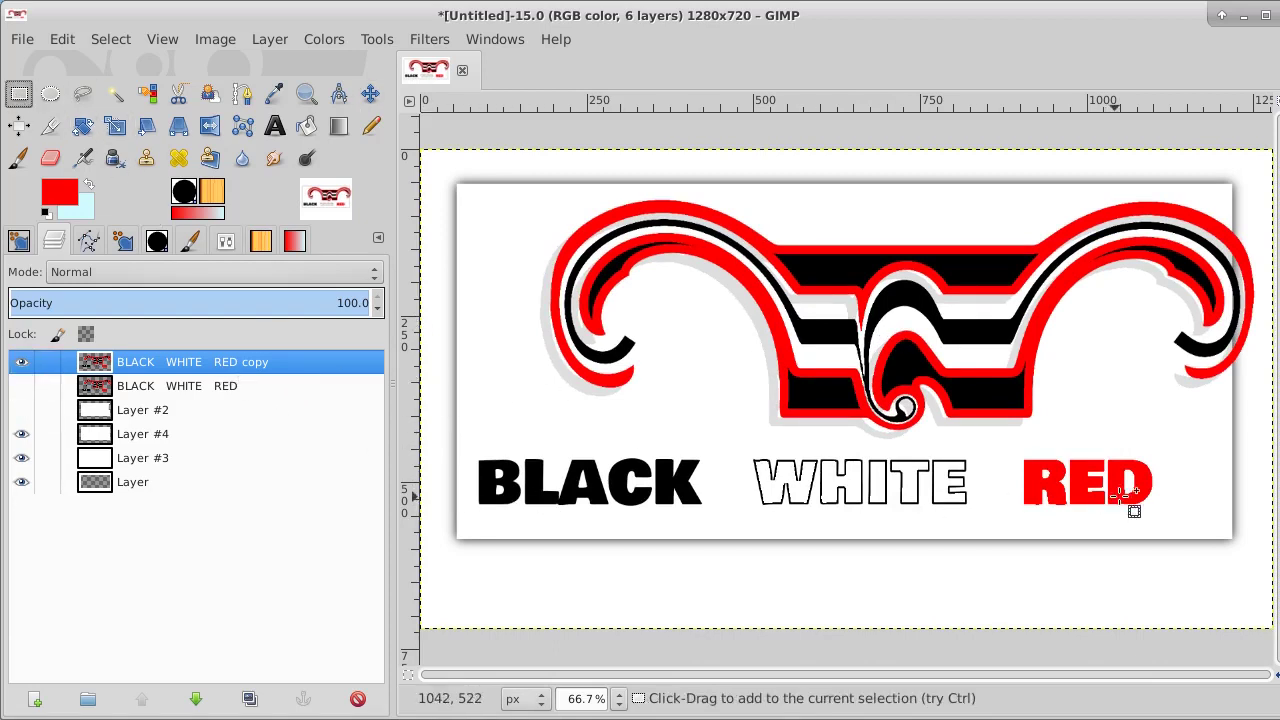
drag(1230, 645, 446, 437)
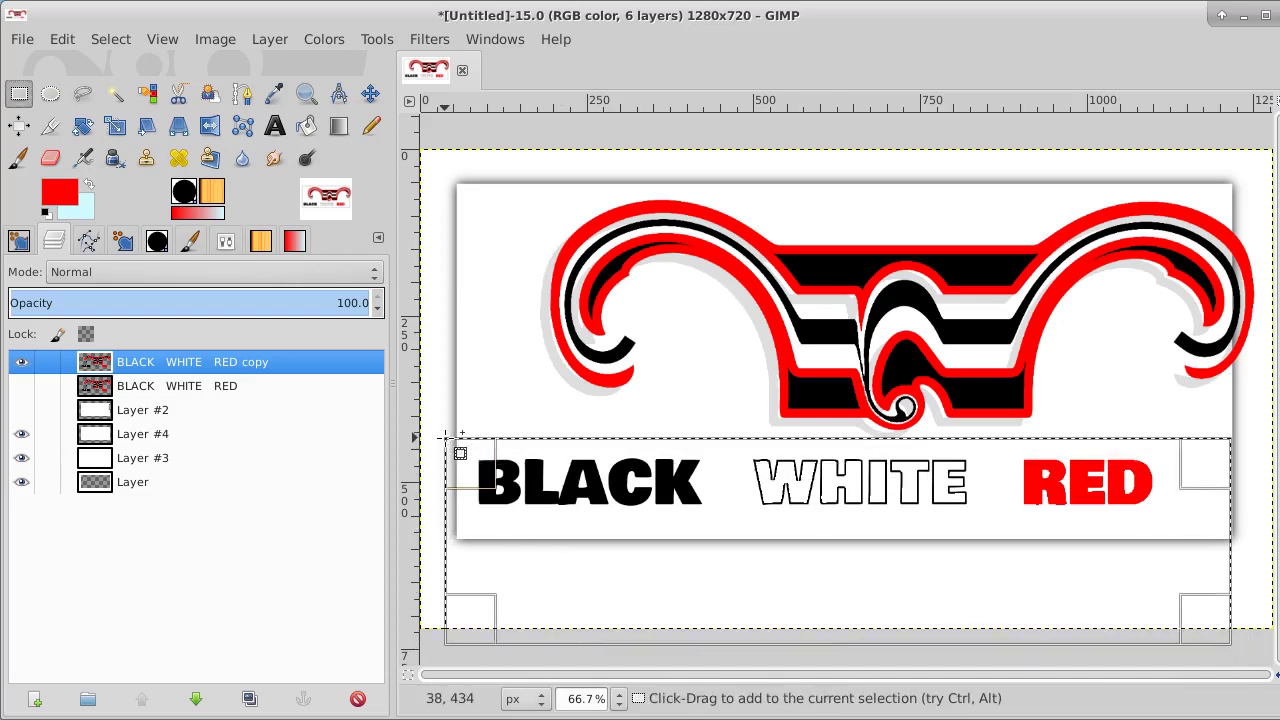
click(68, 38)
click(88, 162)
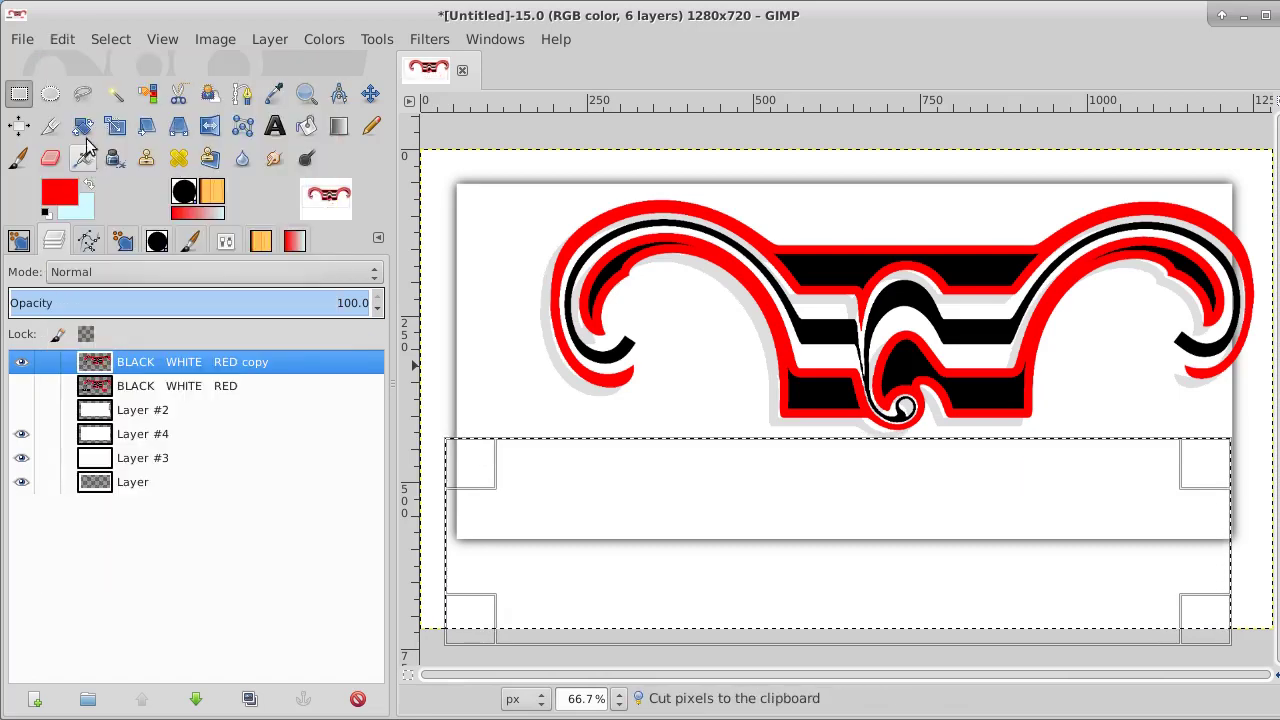
Step: Paste the cut caption into the selected area, turn the floating selection into a new layer, and clear the selection
click(63, 39)
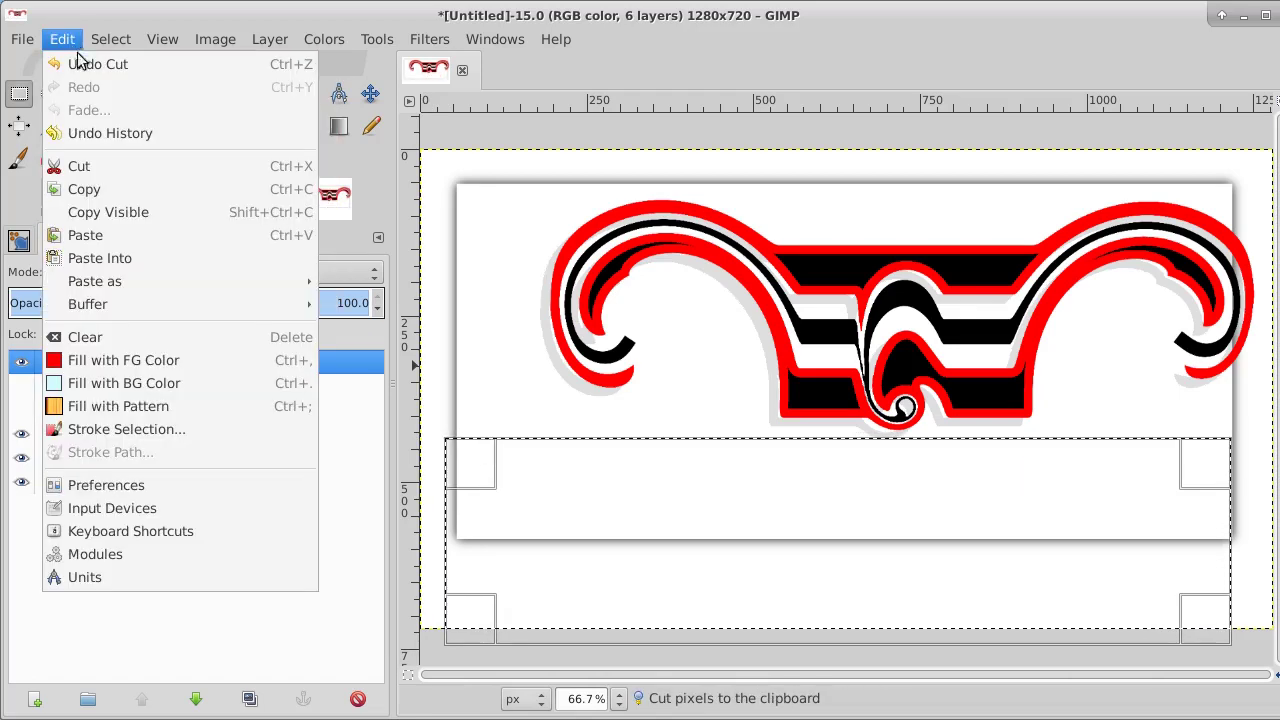
click(97, 258)
right_click(208, 370)
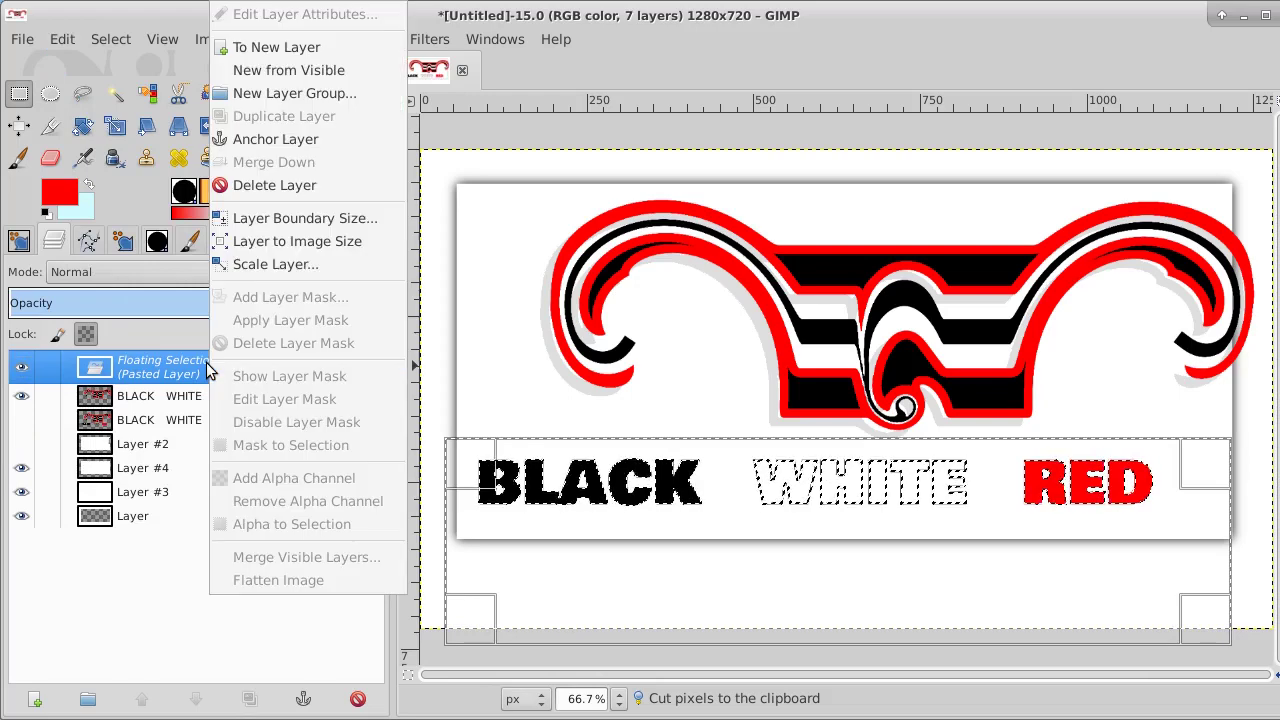
click(276, 47)
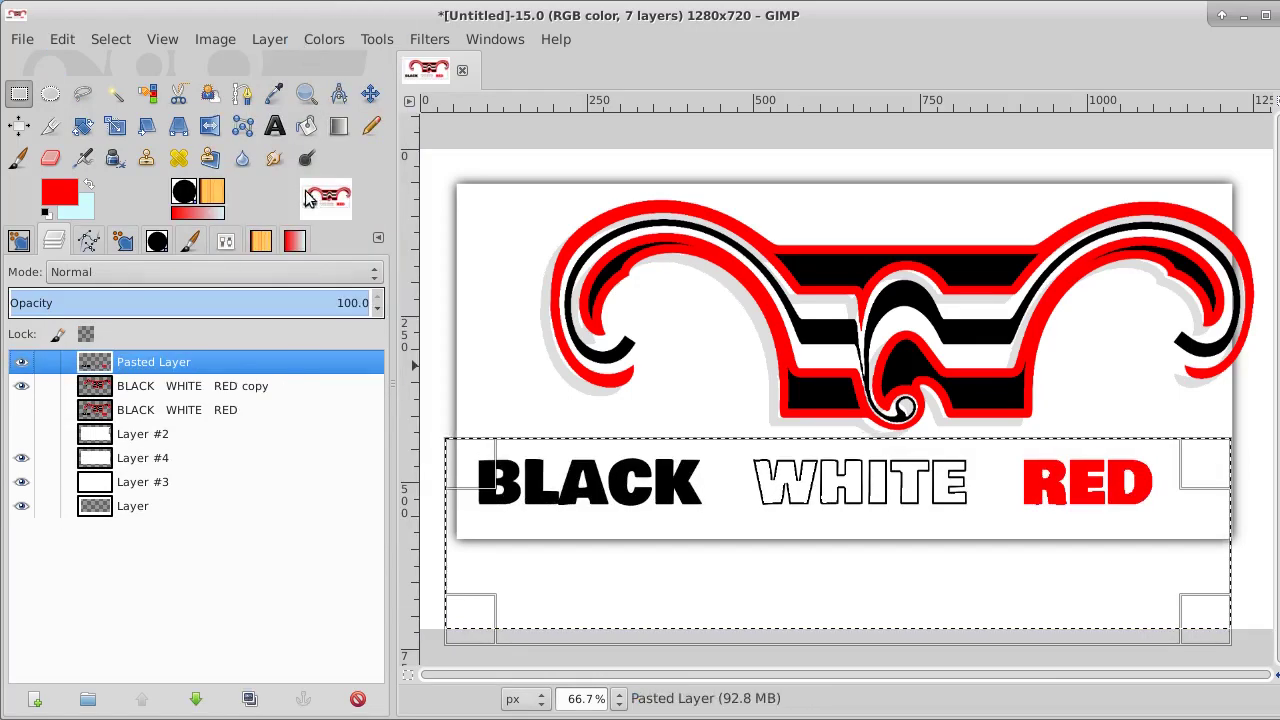
click(124, 39)
click(125, 87)
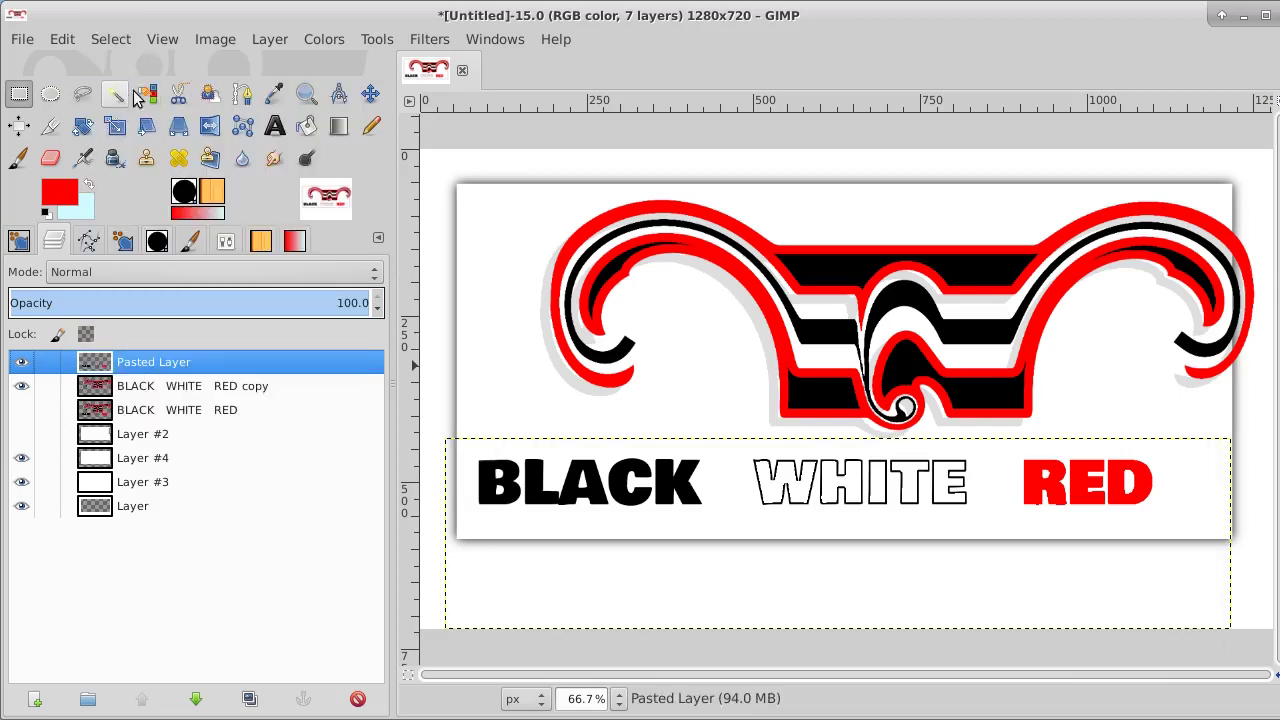
Step: Expand the Pasted Layer holding the BLACK WHITE RED caption to the full image size
right_click(505, 497)
mouse_move(512, 528)
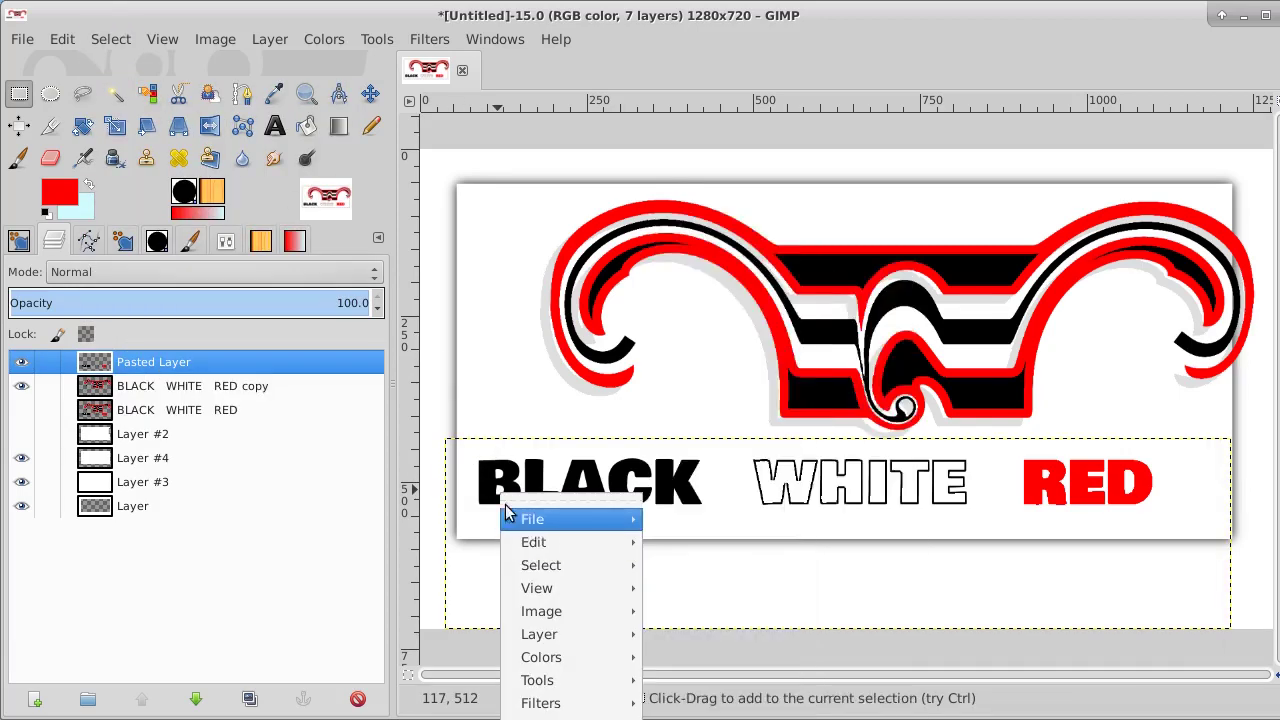
click(175, 368)
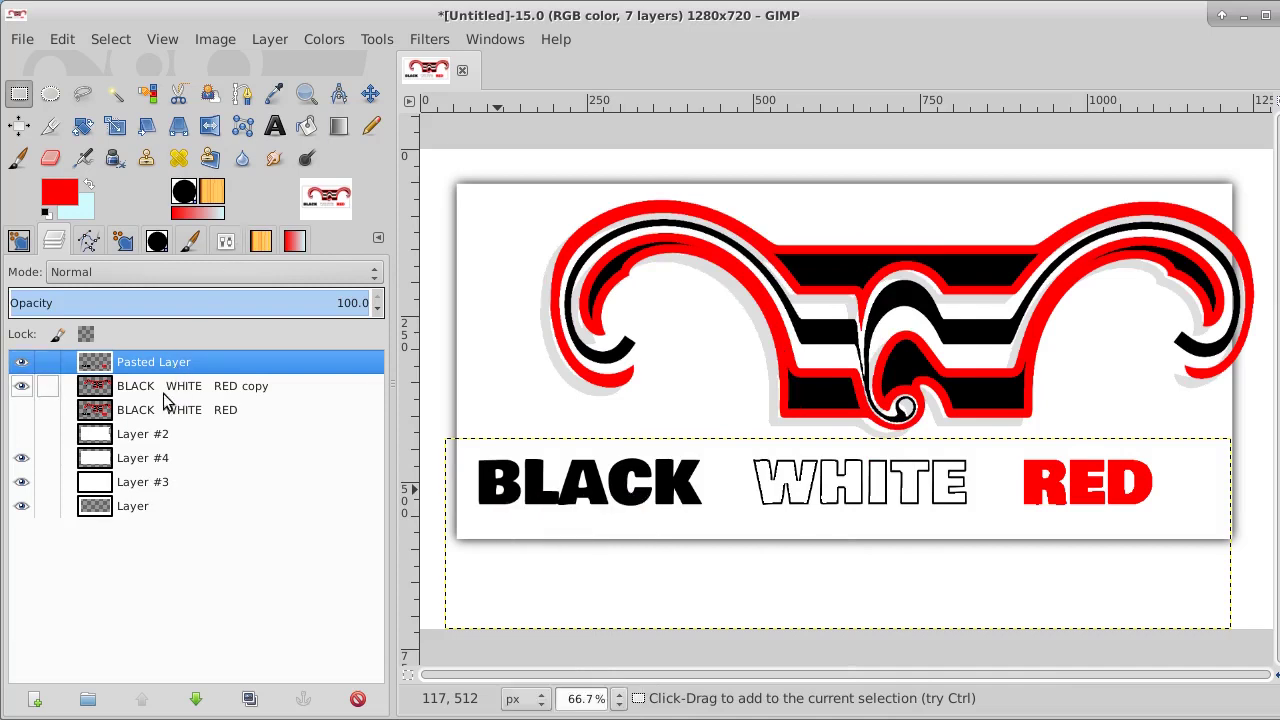
right_click(170, 366)
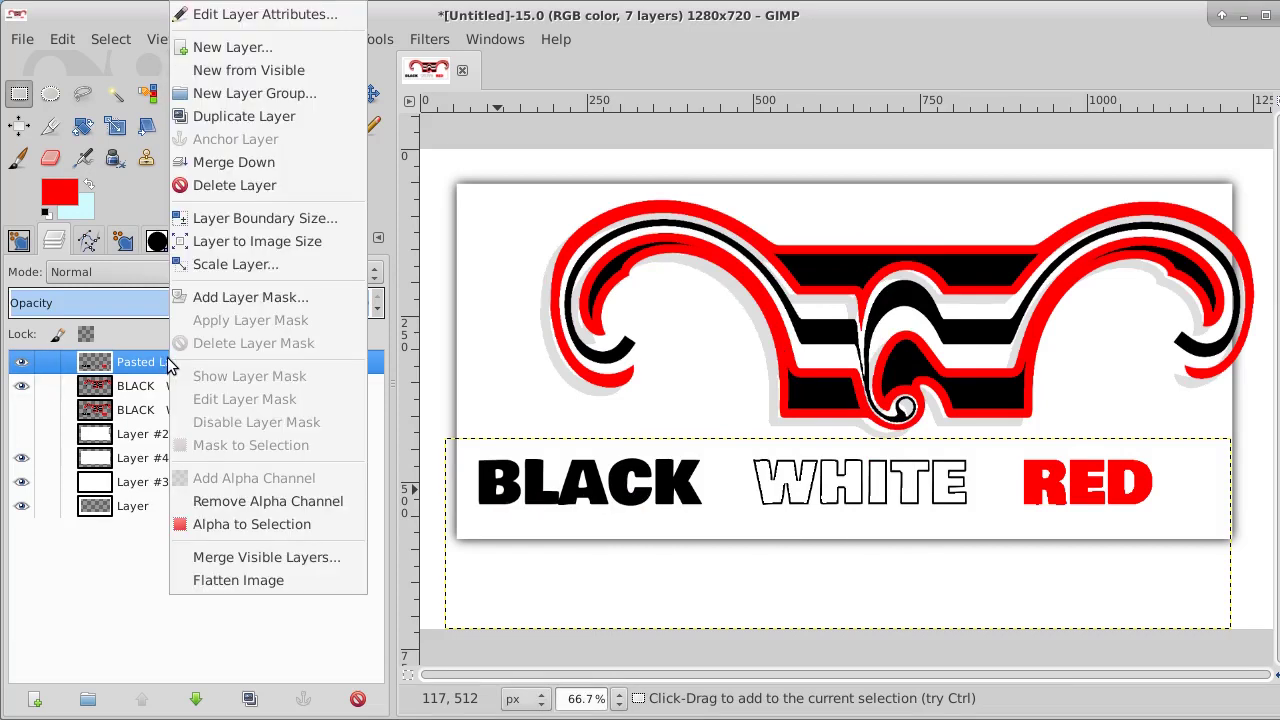
click(266, 250)
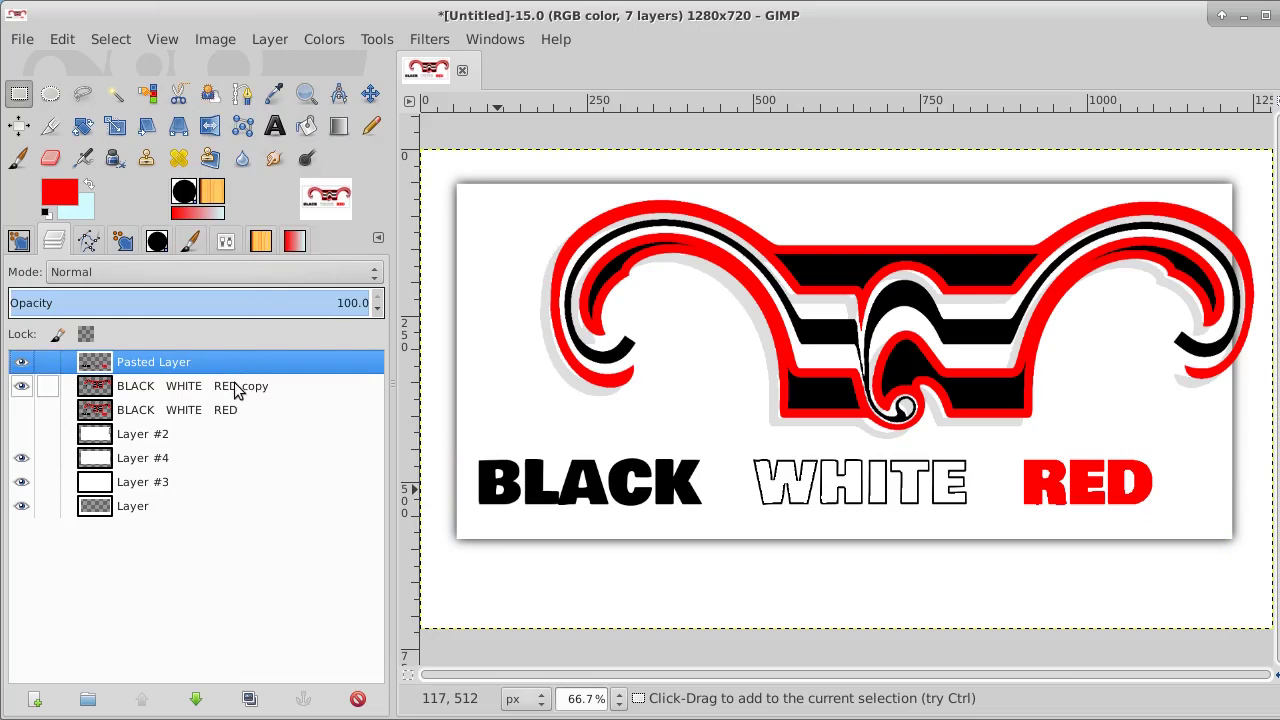
Step: Toggle the visibility of the ornament copy and the Pasted Layer to check what each layer contains
click(21, 385)
click(19, 370)
click(19, 370)
click(19, 370)
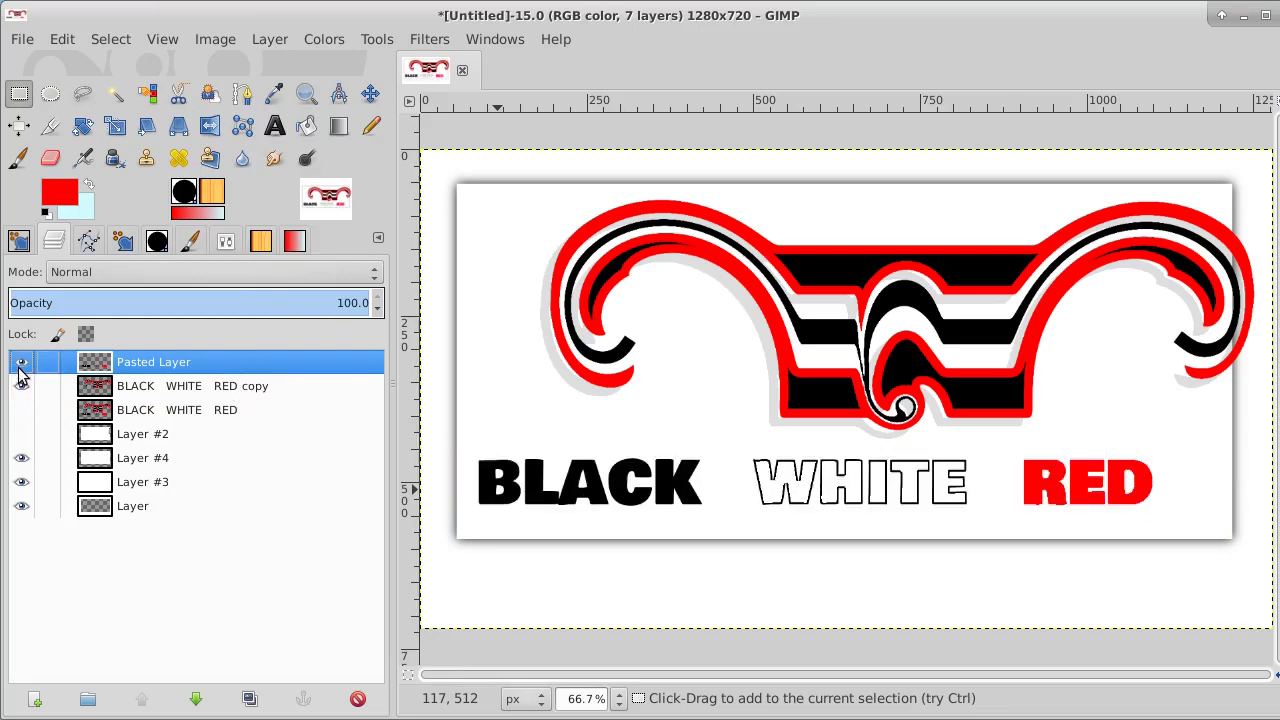
click(19, 370)
click(19, 372)
Step: Move the ornament on the BLACK WHITE RED copy layer about 84 px left to centre it, and expand that layer to image size
click(370, 93)
drag(880, 358, 873, 358)
key(ctrl+z)
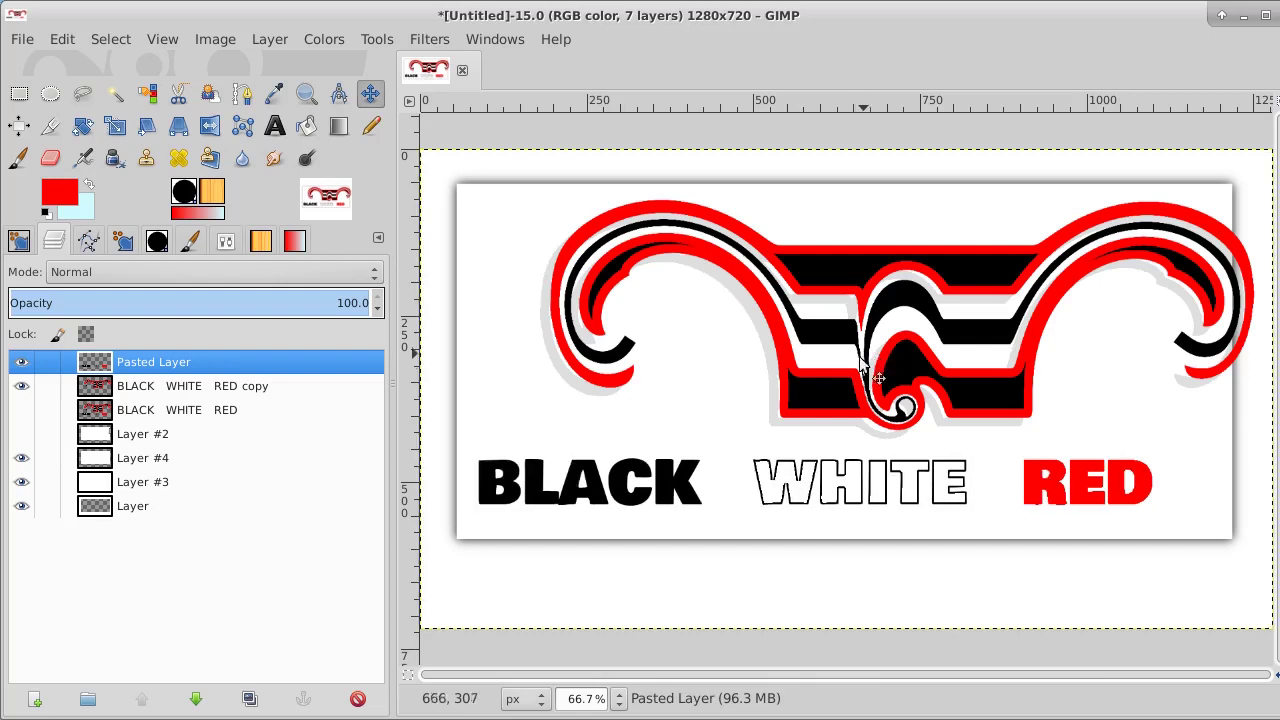
click(260, 388)
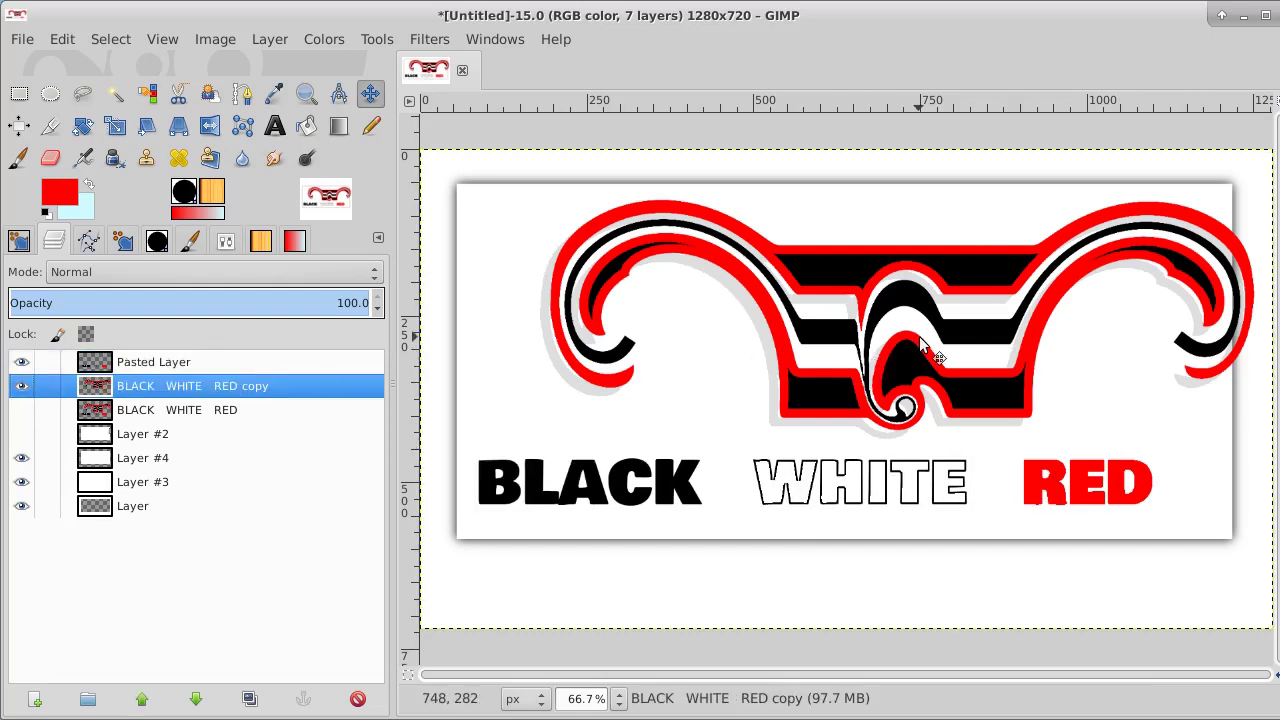
drag(923, 395, 867, 343)
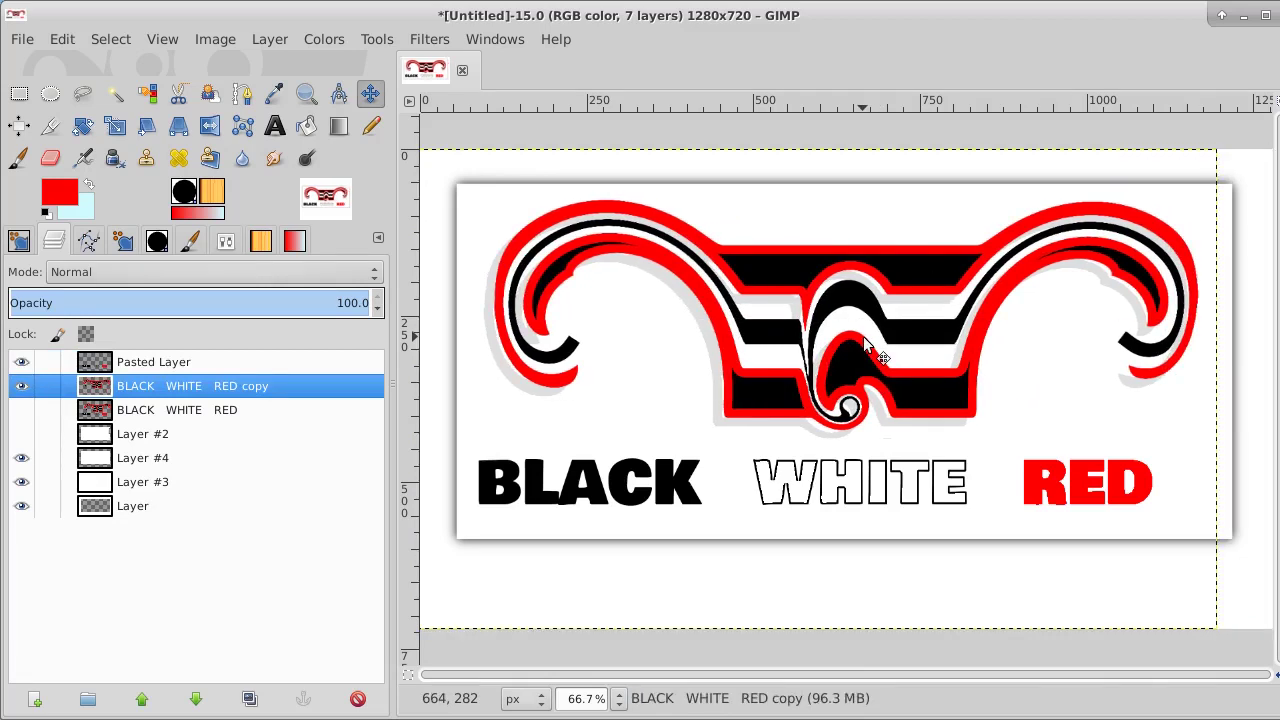
right_click(282, 397)
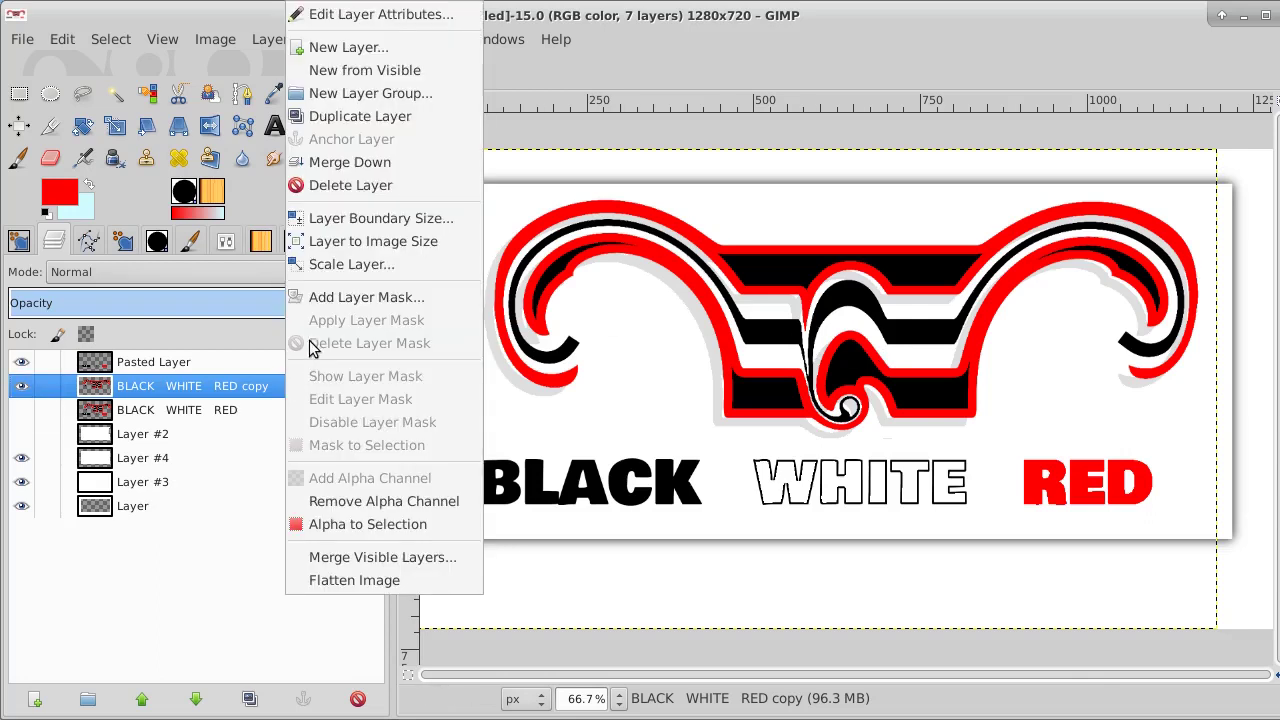
click(398, 244)
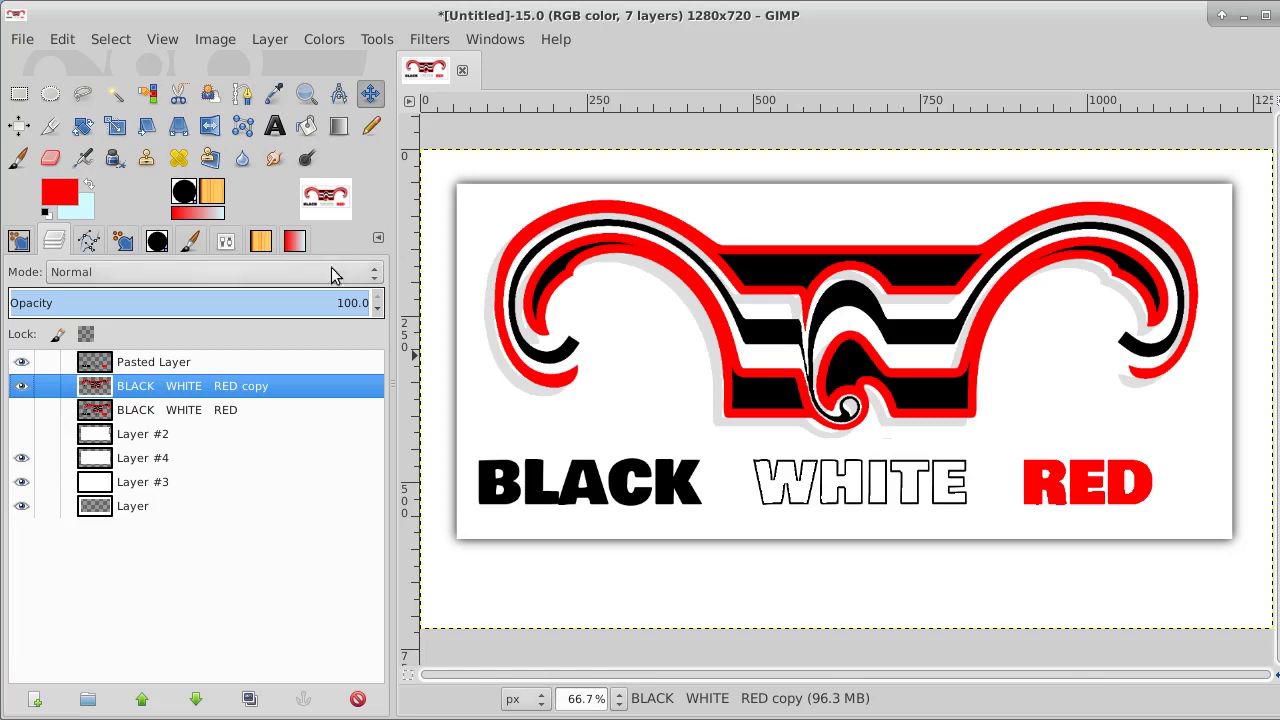
Step: Compare the original BLACK WHITE RED layer with the repositioned ornament copy by toggling their visibility
click(21, 410)
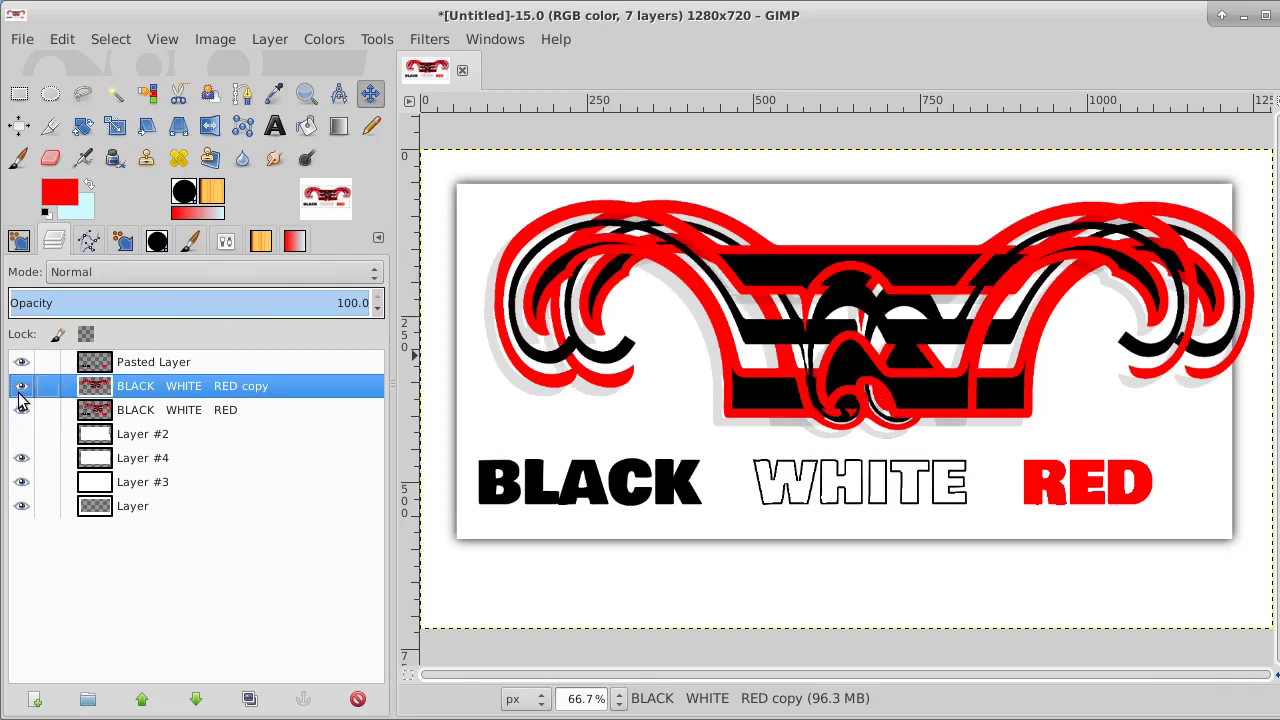
click(21, 395)
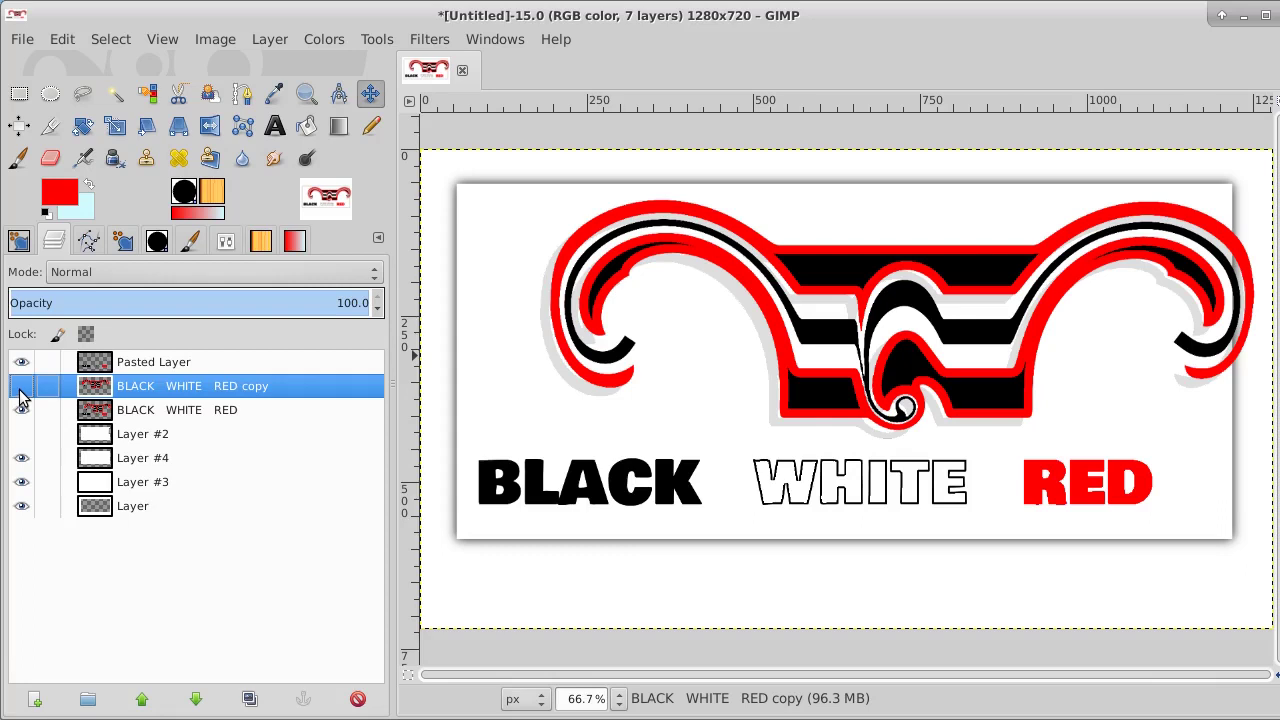
click(20, 390)
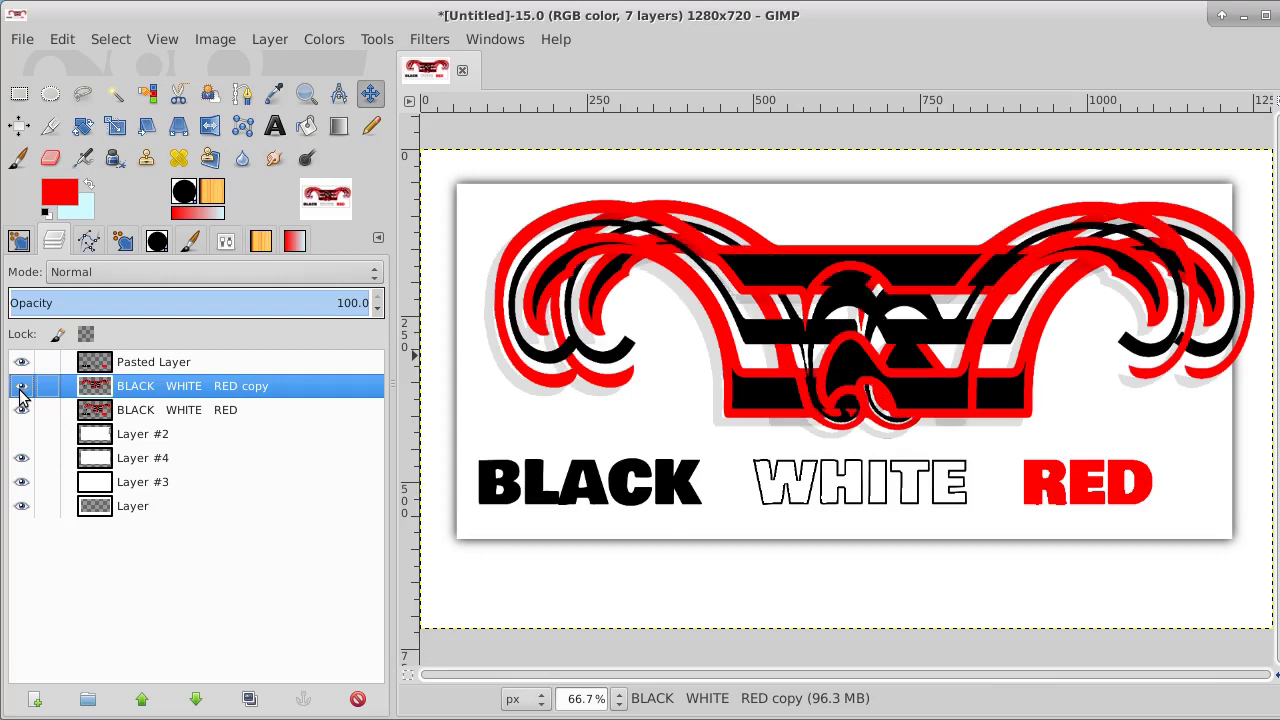
click(21, 410)
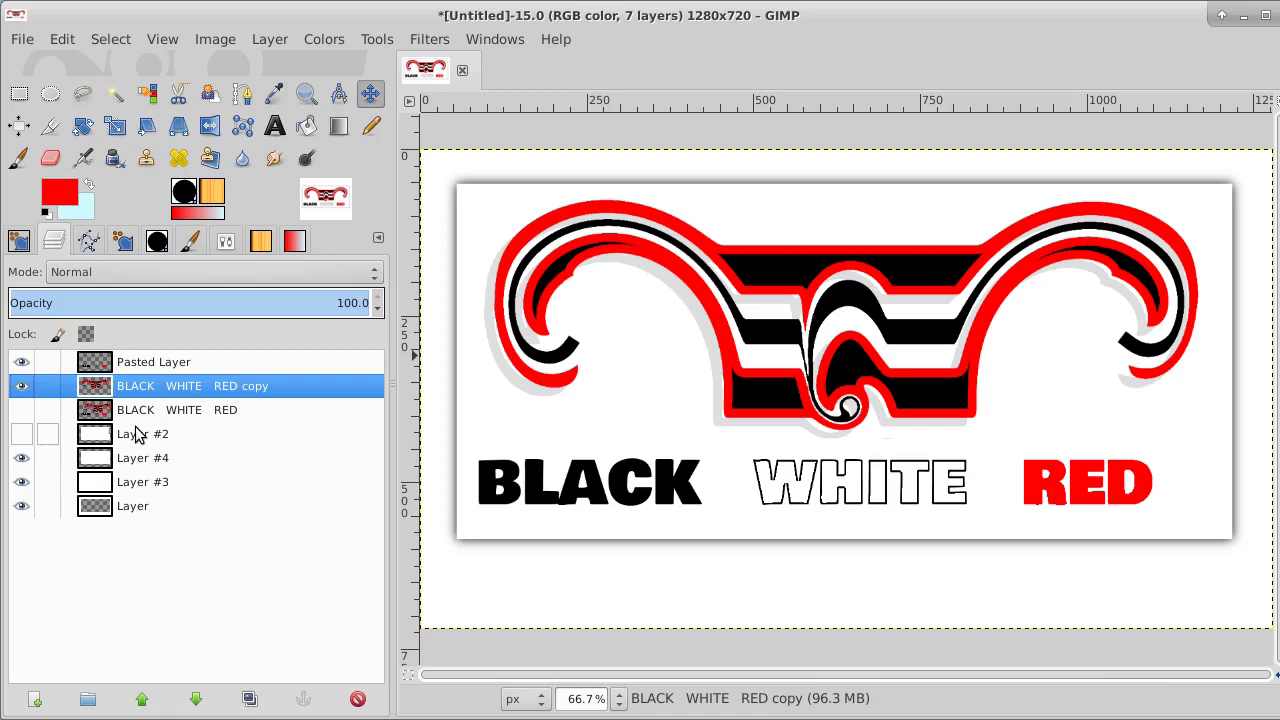
Step: Create a new layer from the visible composition with the centred ornament, above the Pasted Layer
click(157, 364)
right_click(157, 368)
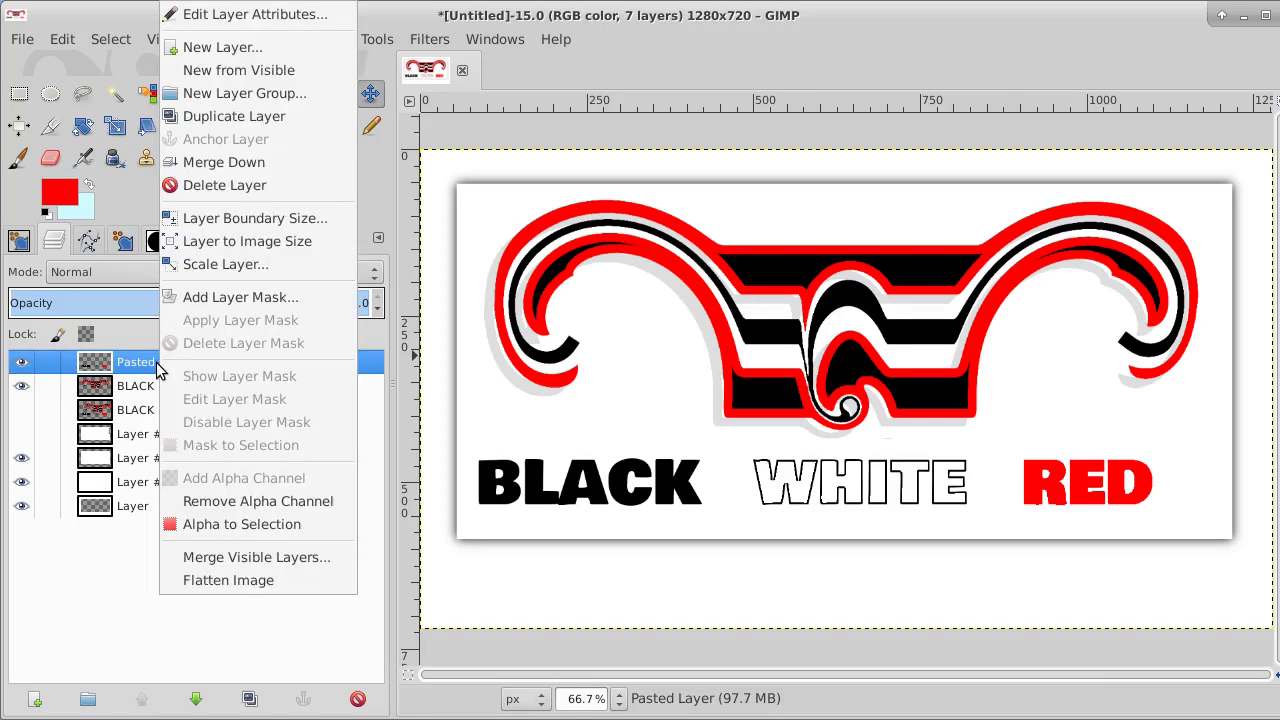
click(239, 70)
Step: Hide the Visible, Pasted Layer, ornament copy and Layer #4 layers, and show the original BLACK WHITE RED layer and Layer #2
click(21, 364)
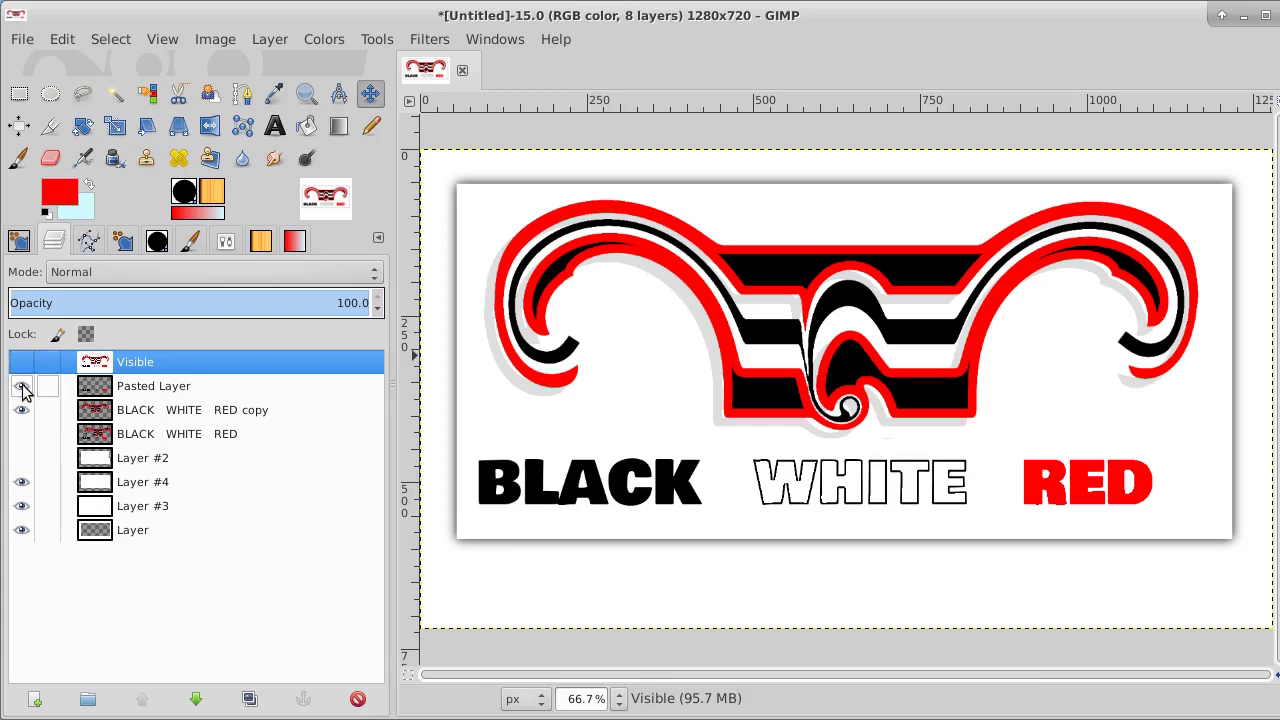
click(21, 386)
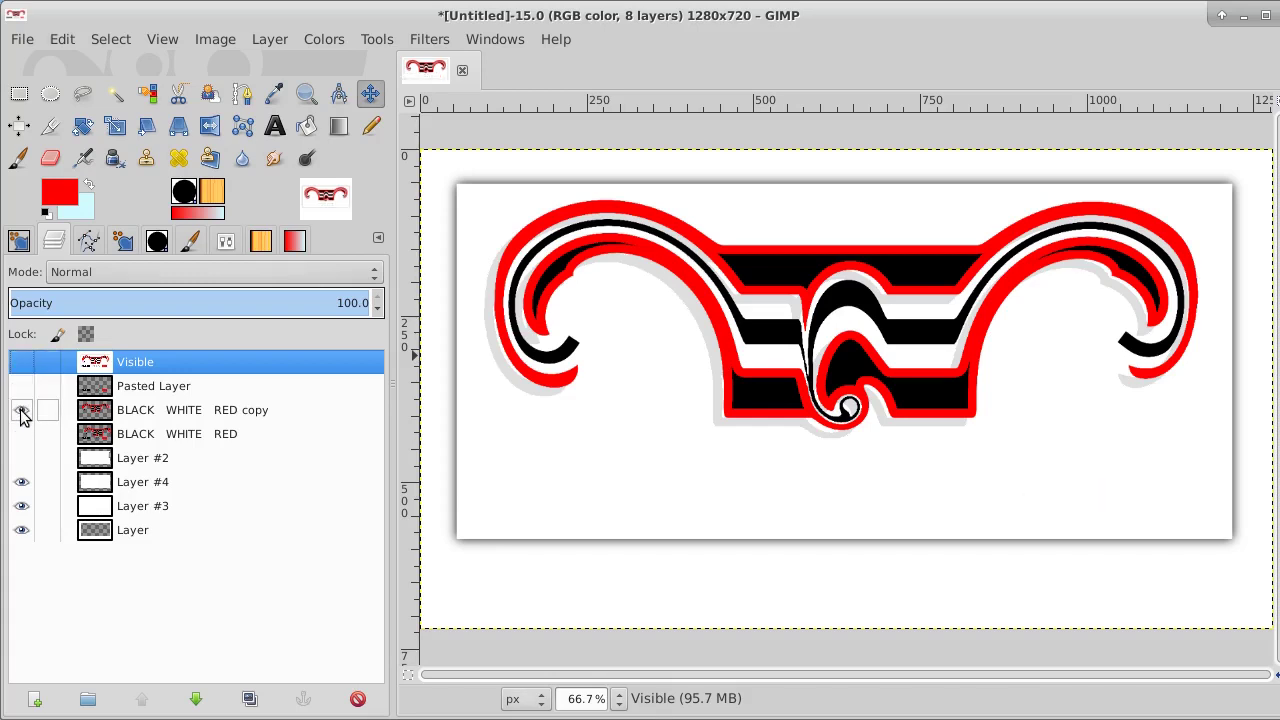
click(22, 411)
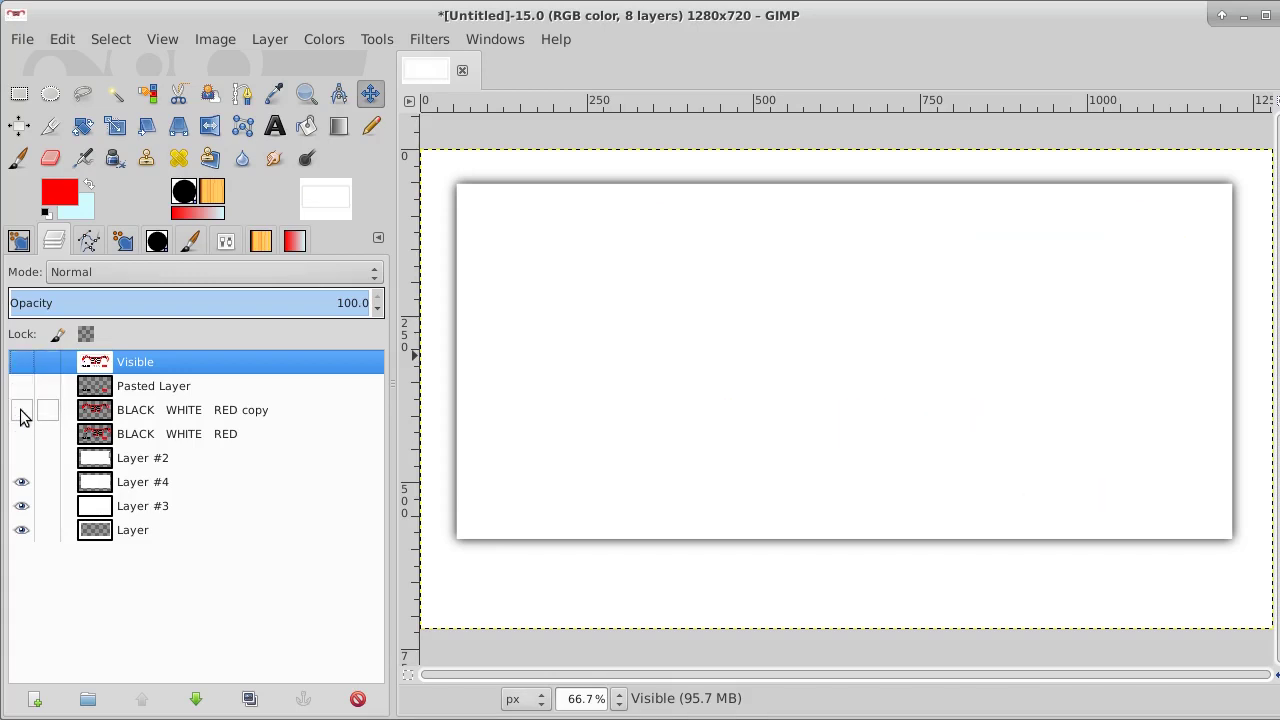
click(21, 436)
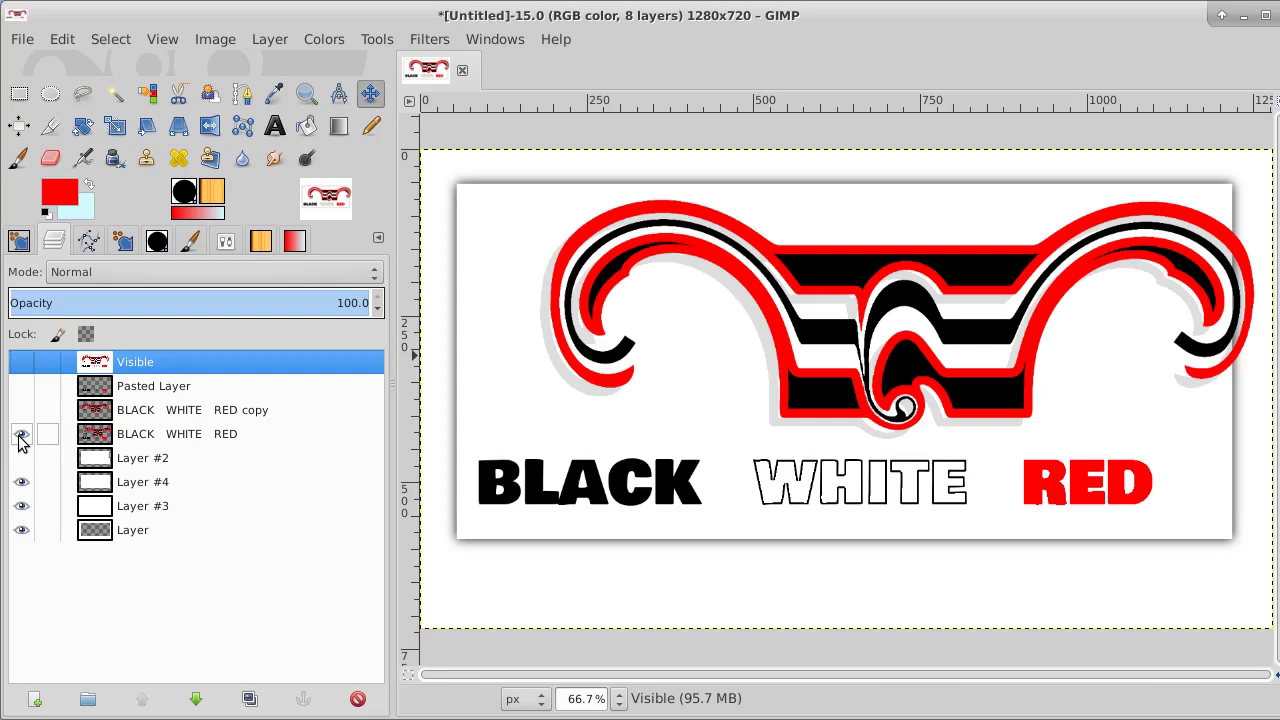
click(21, 458)
click(21, 482)
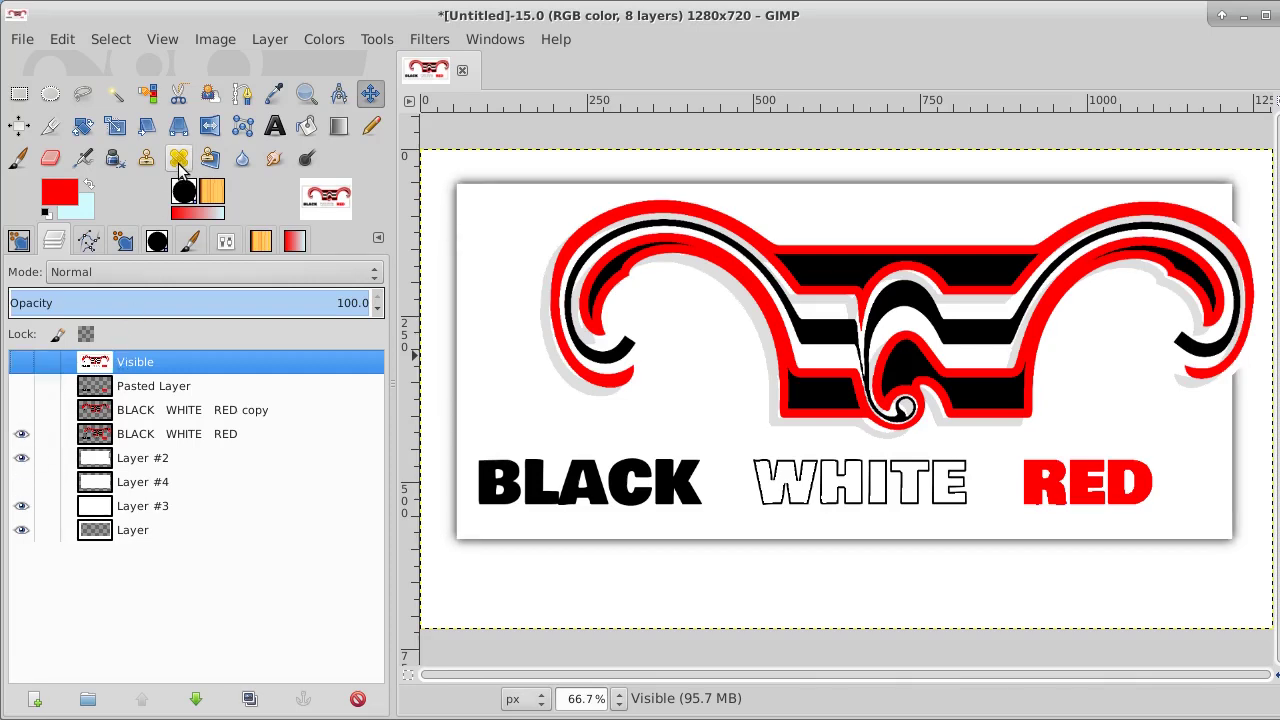
Step: Create another new layer from the visible composition with the original off-centre ornament
click(116, 46)
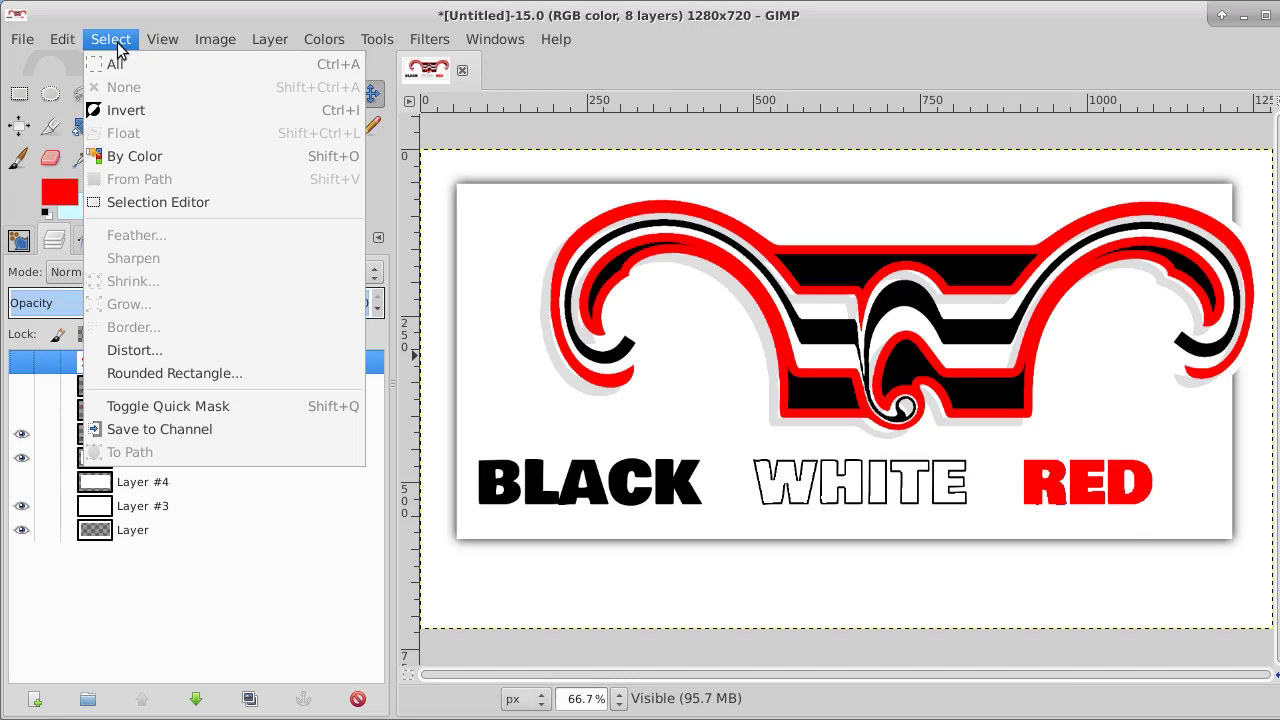
mouse_move(270, 39)
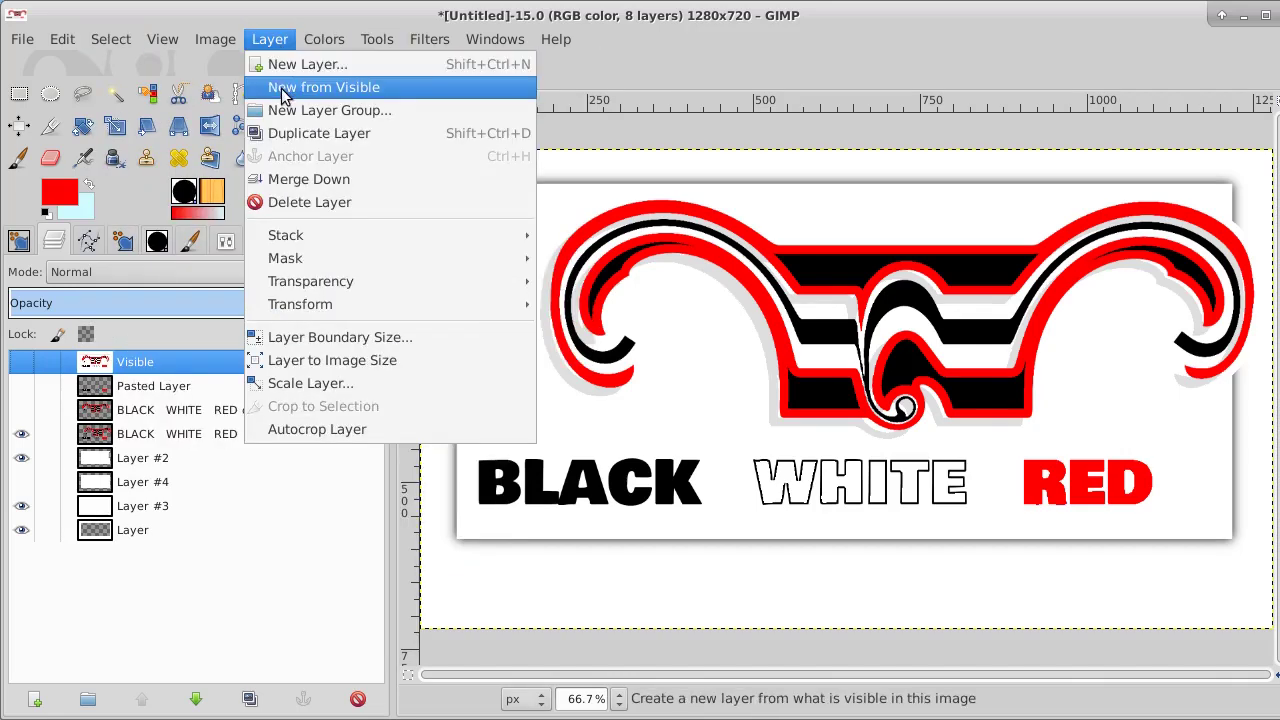
click(284, 94)
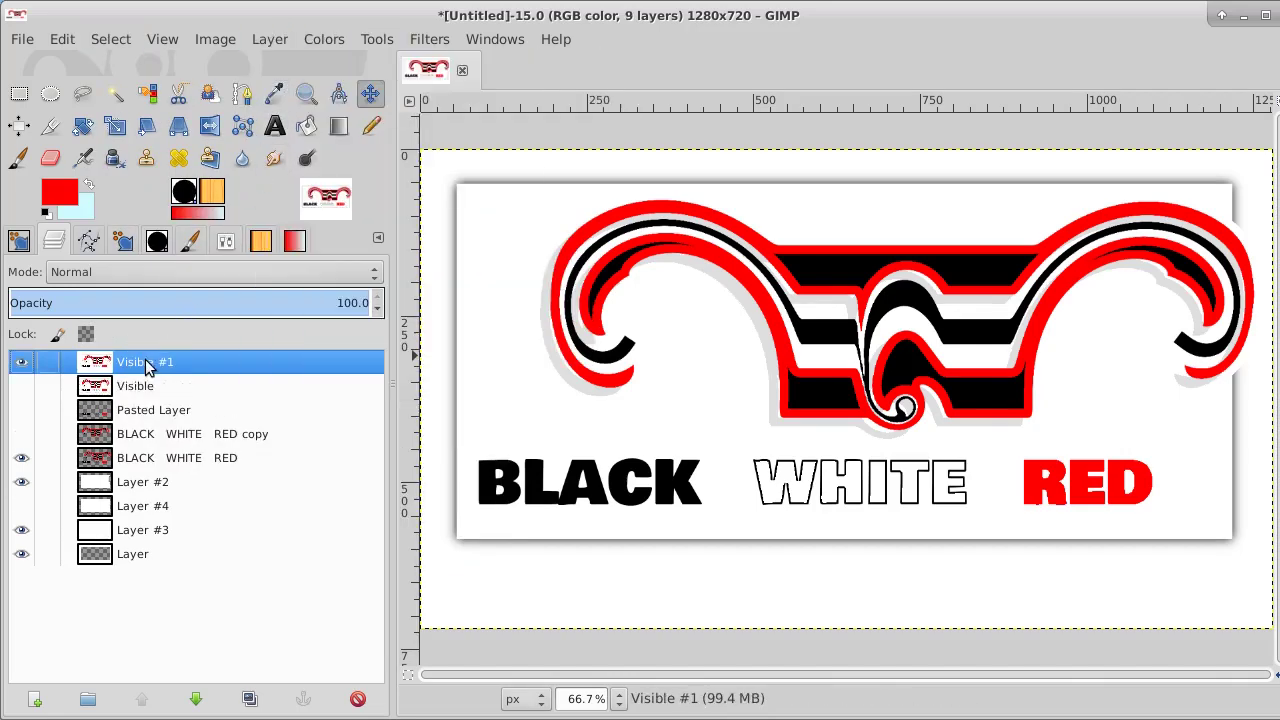
Step: Compare the two flattened versions, Visible and Visible #1, by switching between them, ending with both layers shown
click(21, 386)
click(21, 363)
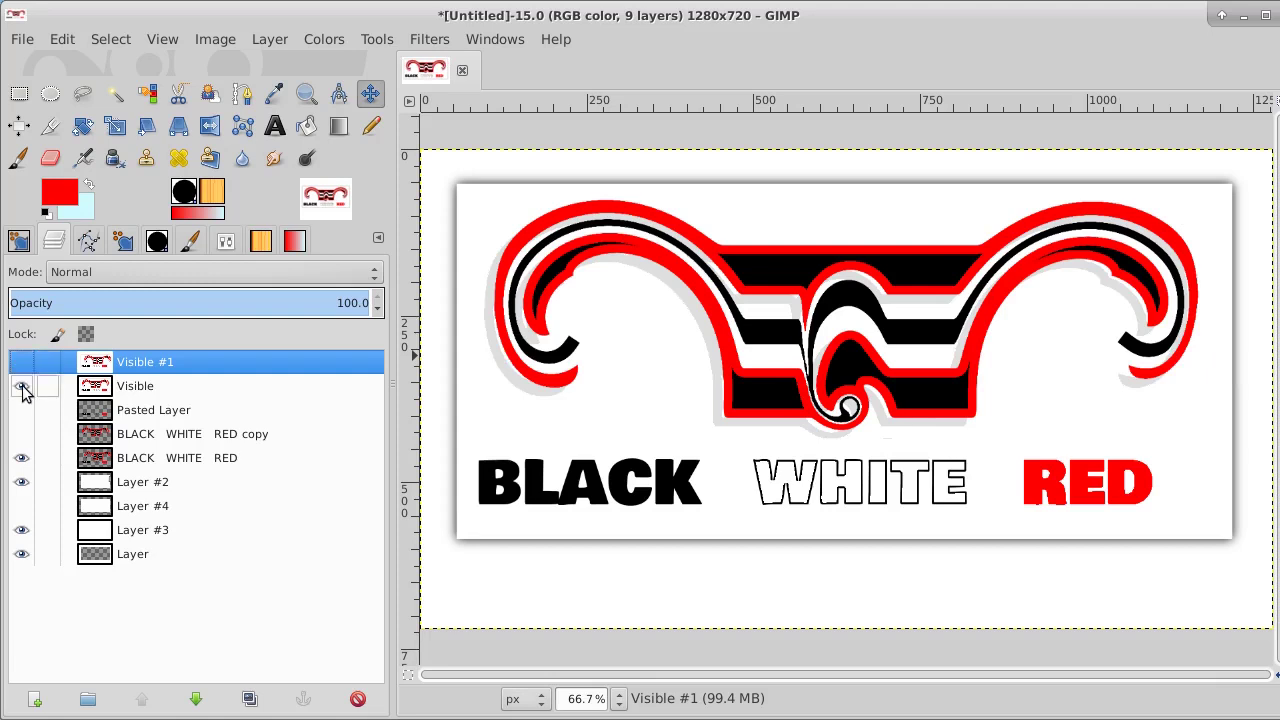
click(22, 387)
click(21, 363)
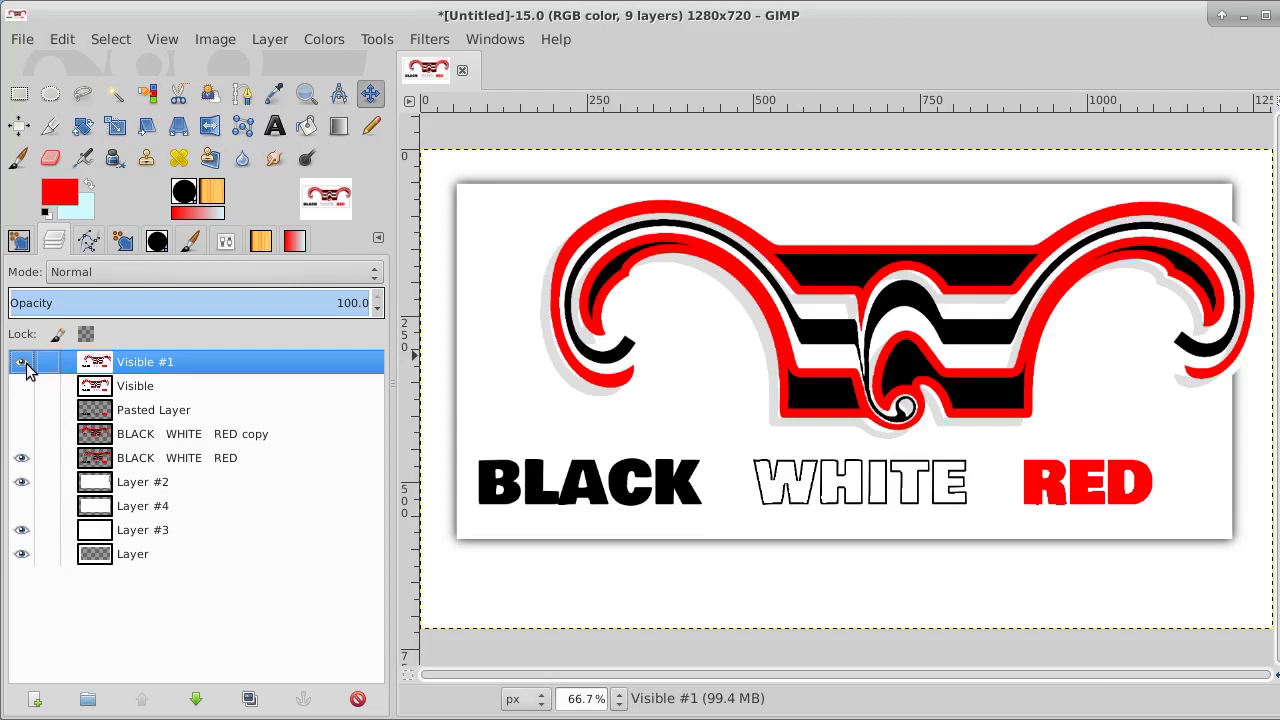
click(21, 362)
click(21, 386)
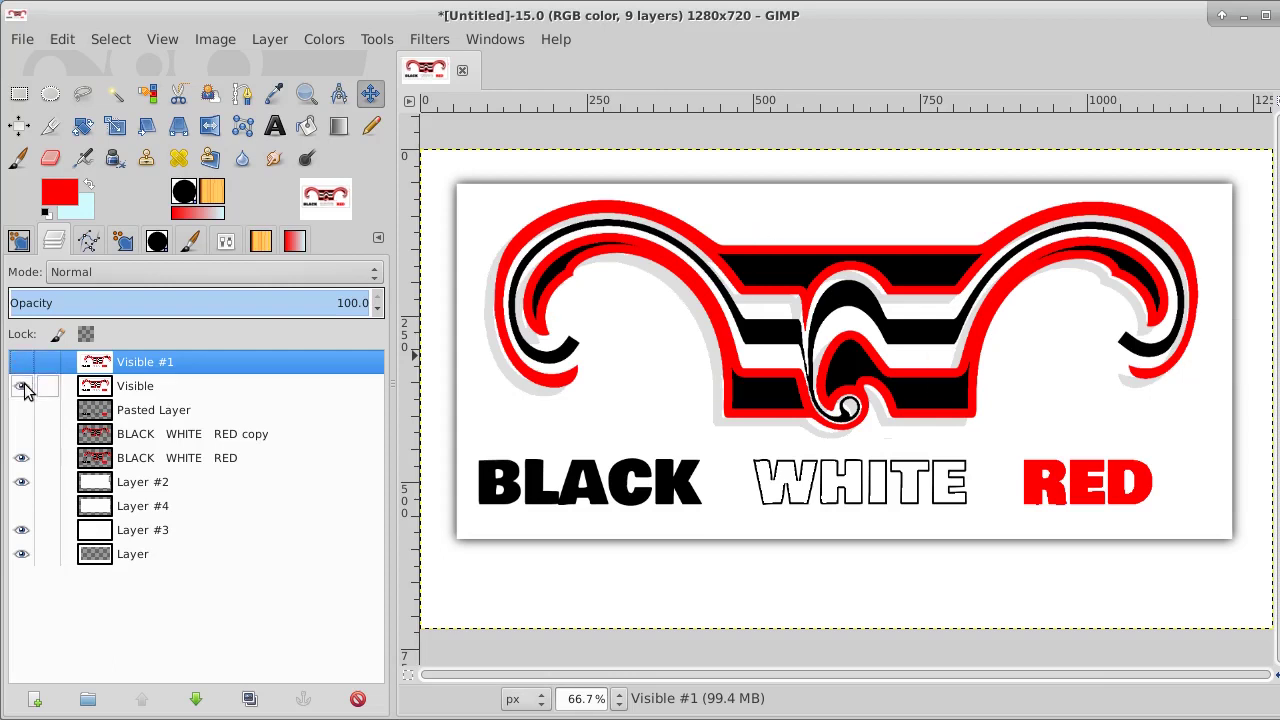
click(21, 386)
click(21, 362)
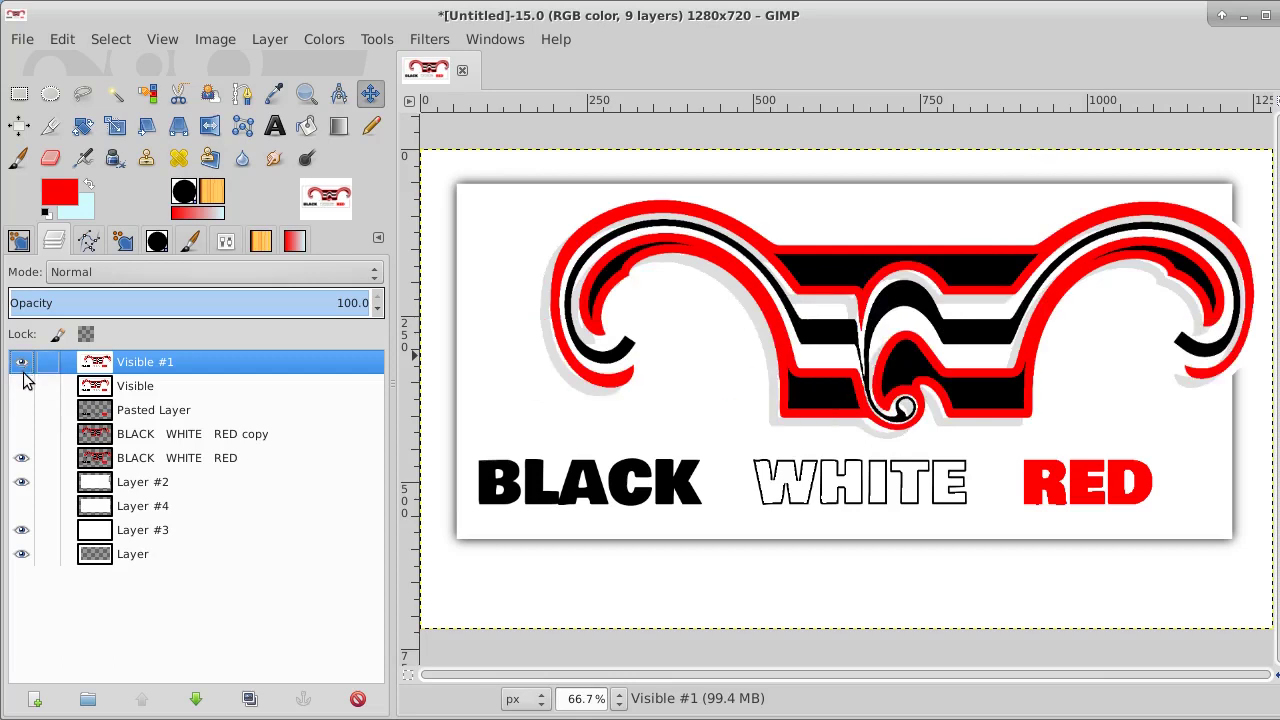
click(21, 386)
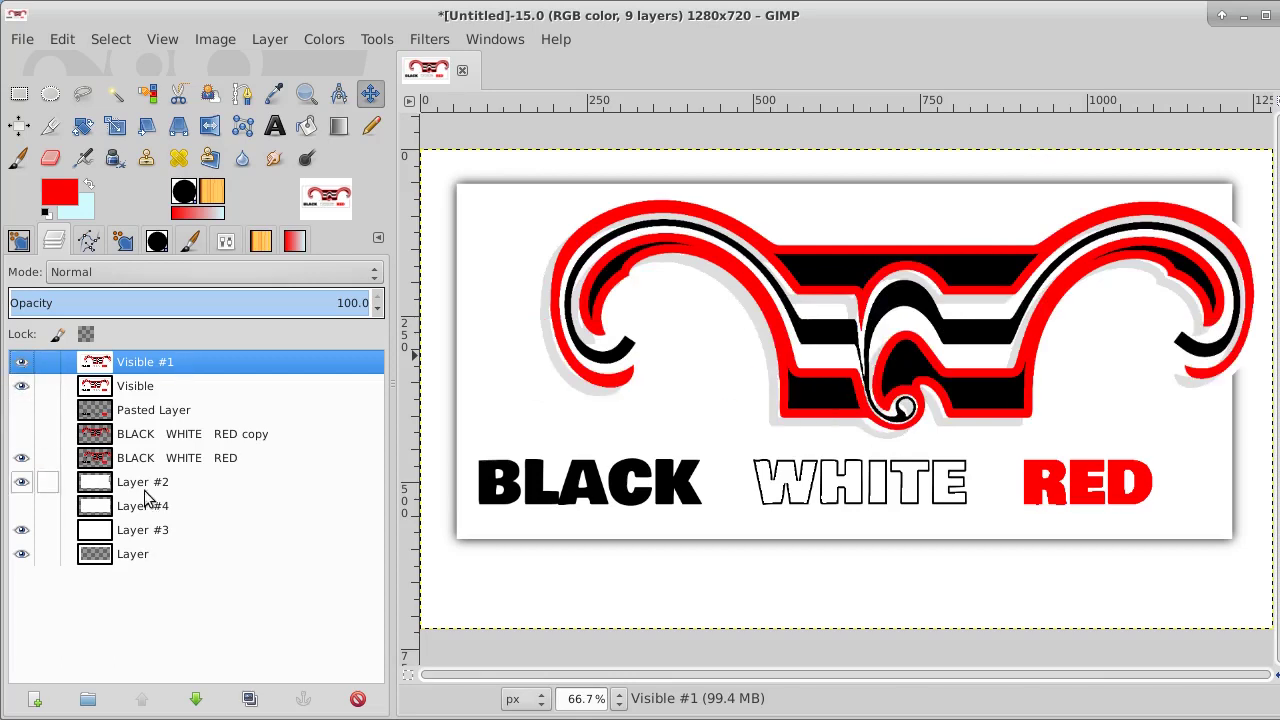
Step: Add a new transparent layer and enter the red text "COMPUTER ART" at 40 px below the panel, under the word BLACK
click(38, 698)
key(Return)
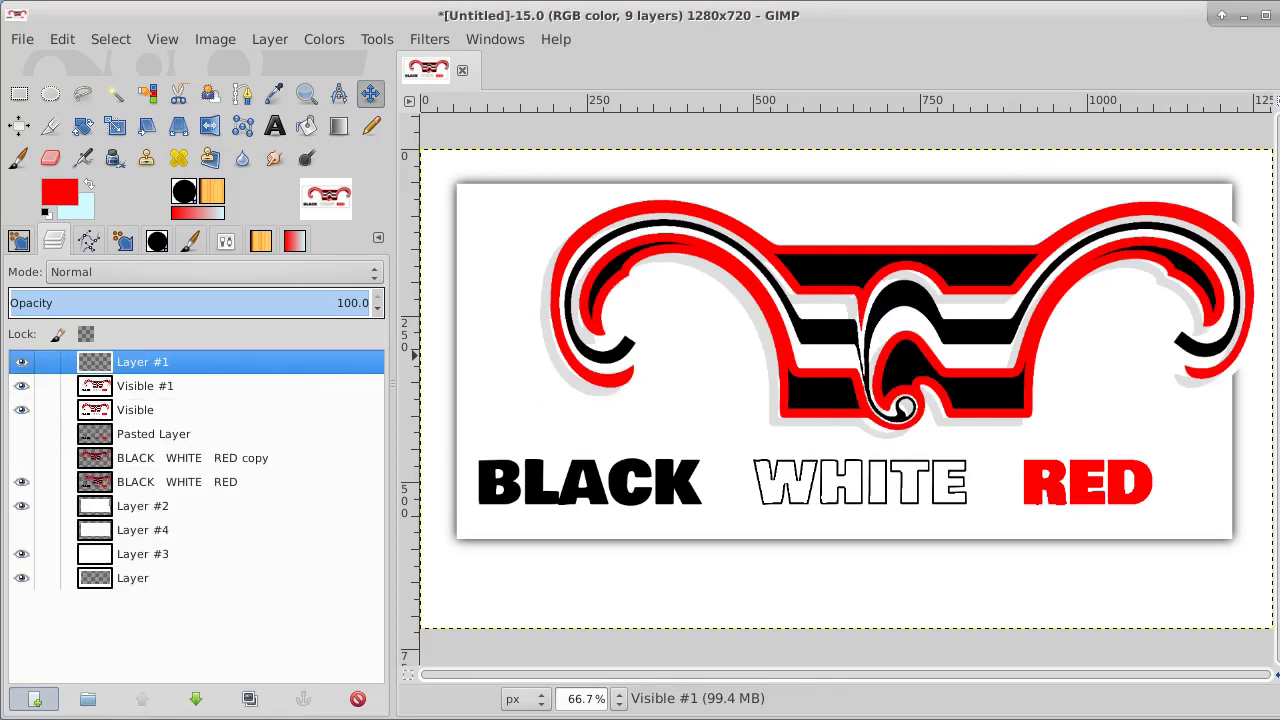
click(274, 126)
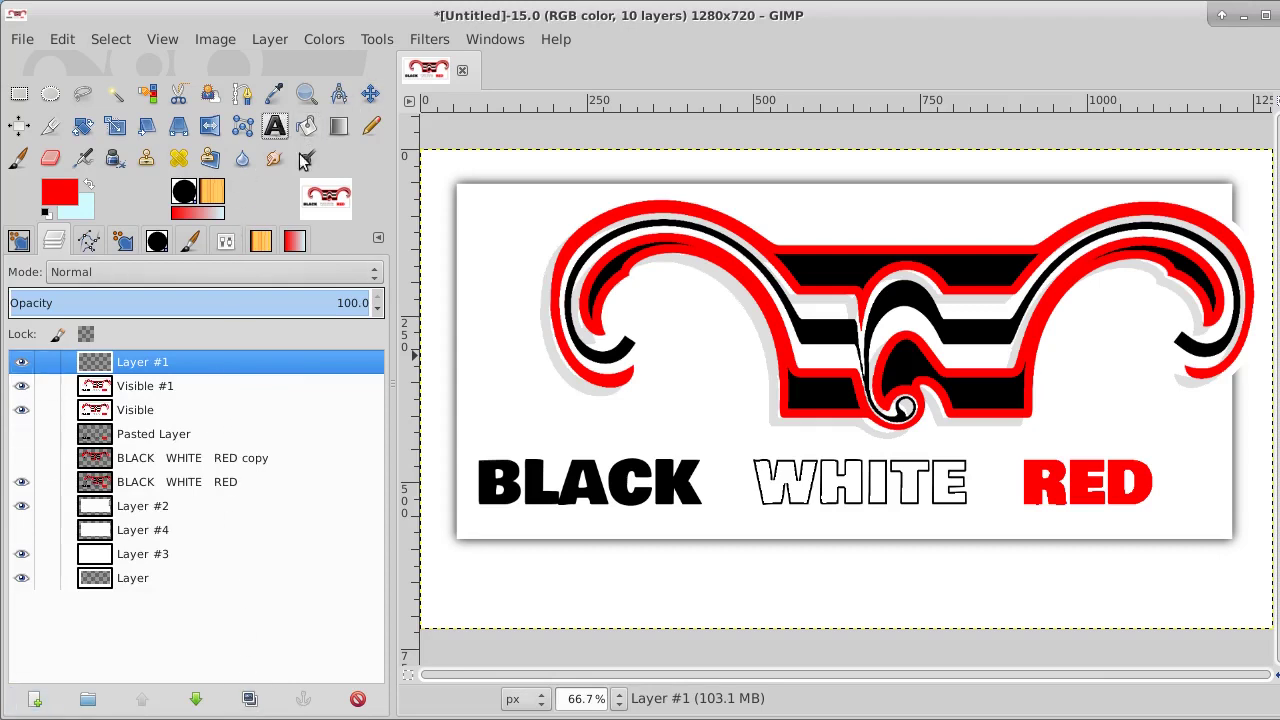
click(496, 591)
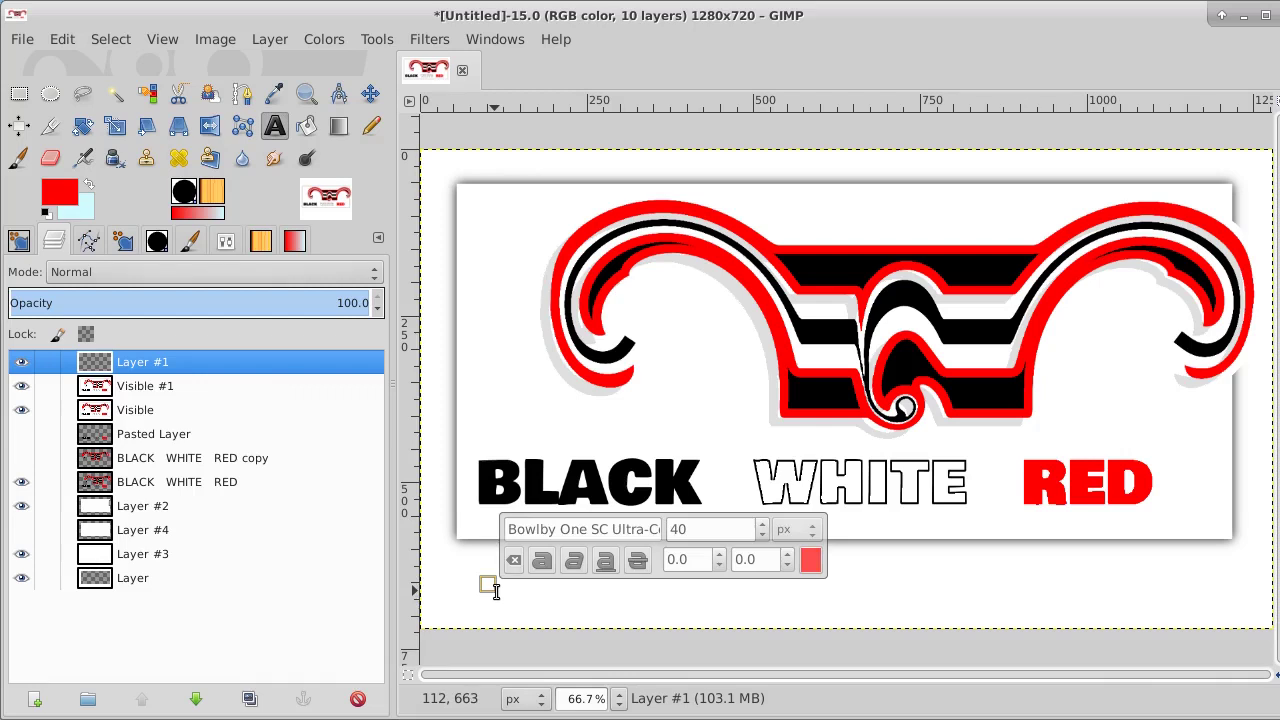
text(C)
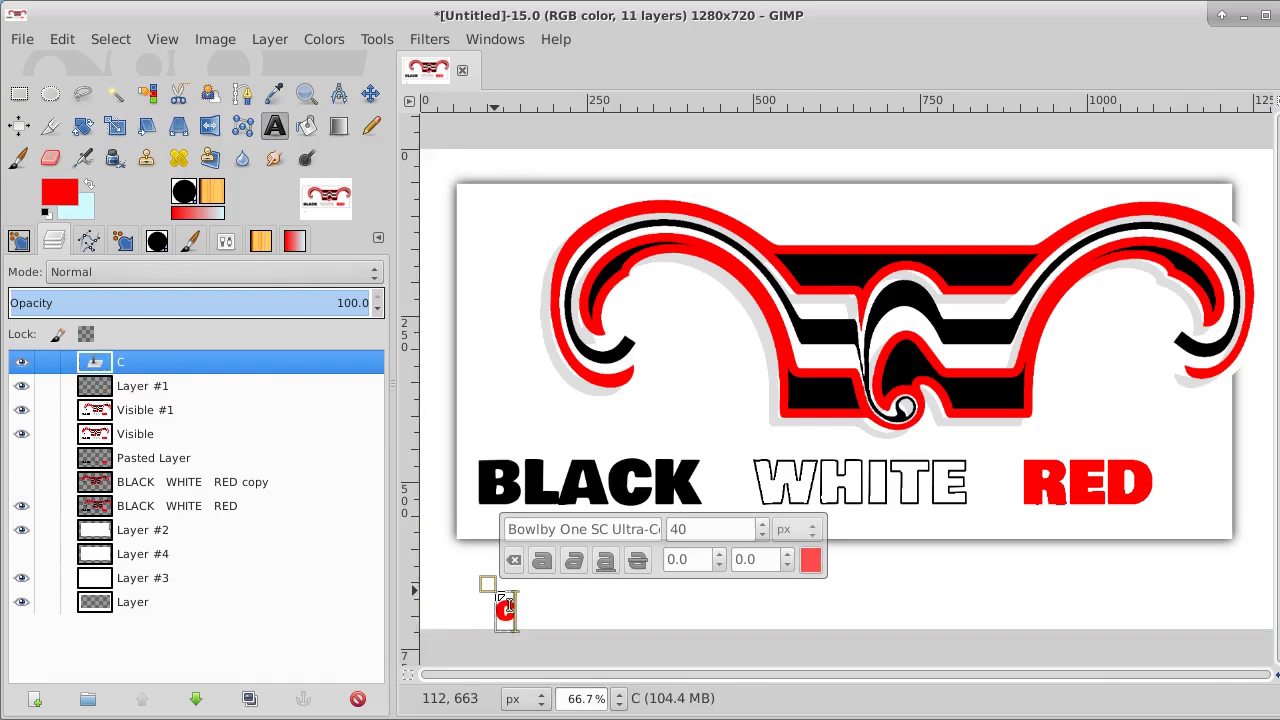
text(OMP)
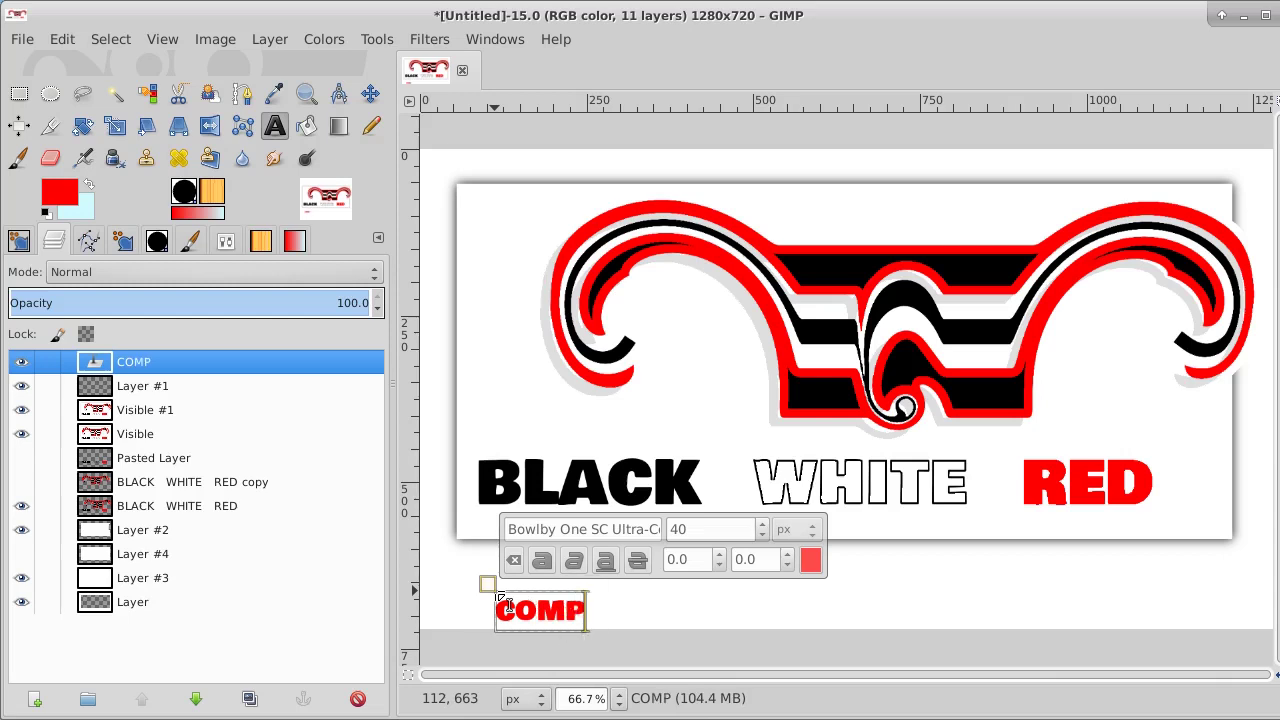
text(UTER)
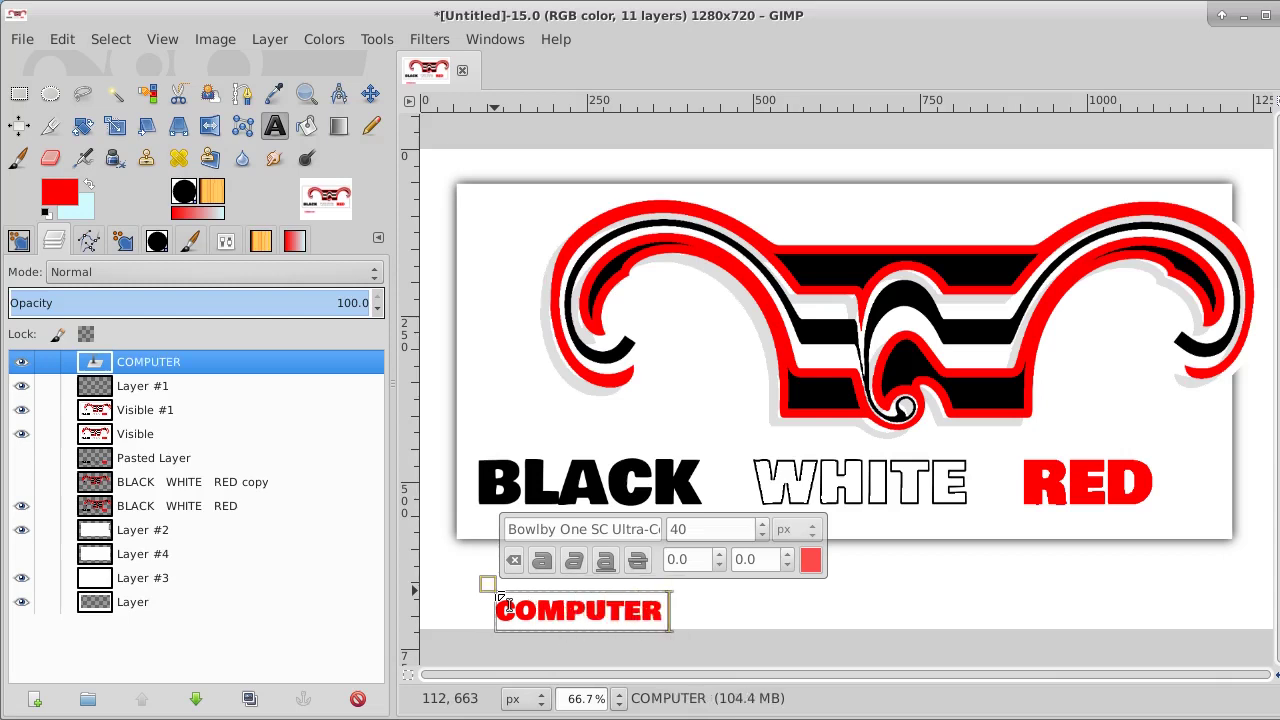
text( ART)
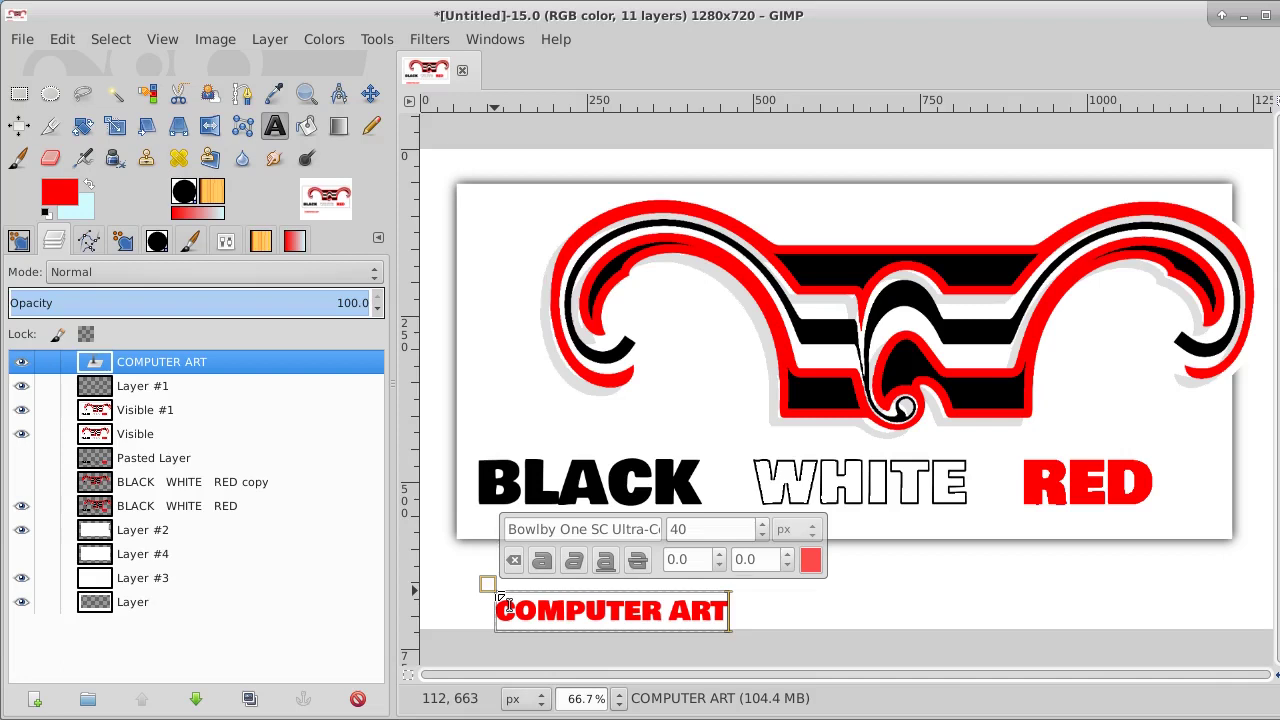
text(and)
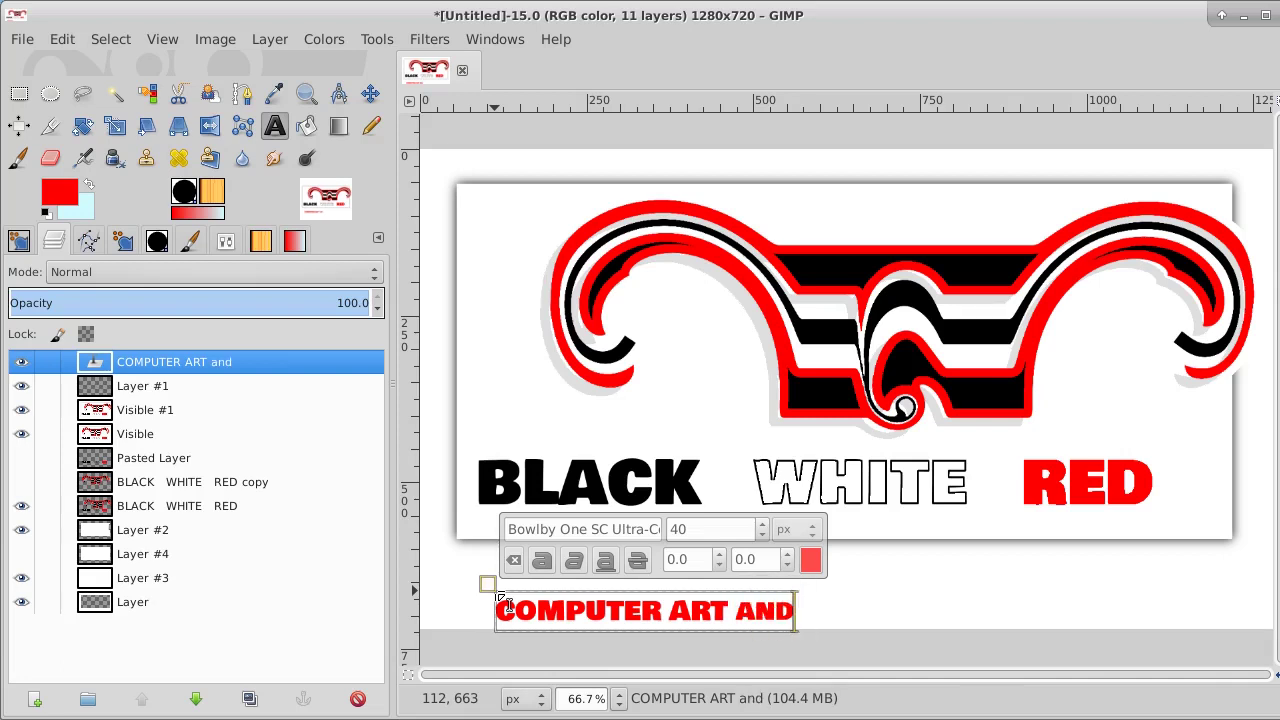
key(BackSpace)
key(BackSpace)
key(BackSpace)
key(BackSpace)
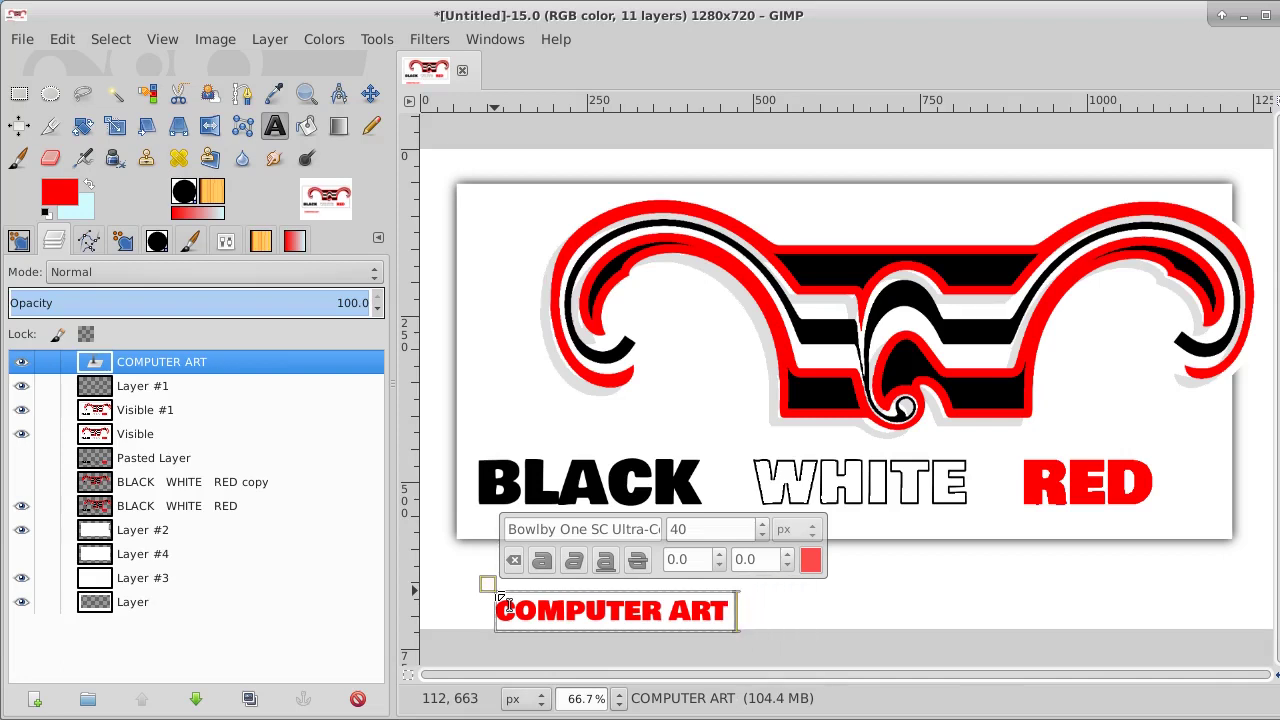
Step: Extend the red text below the panel to read "COMPUTER ART - GRAPHICS"
text(-)
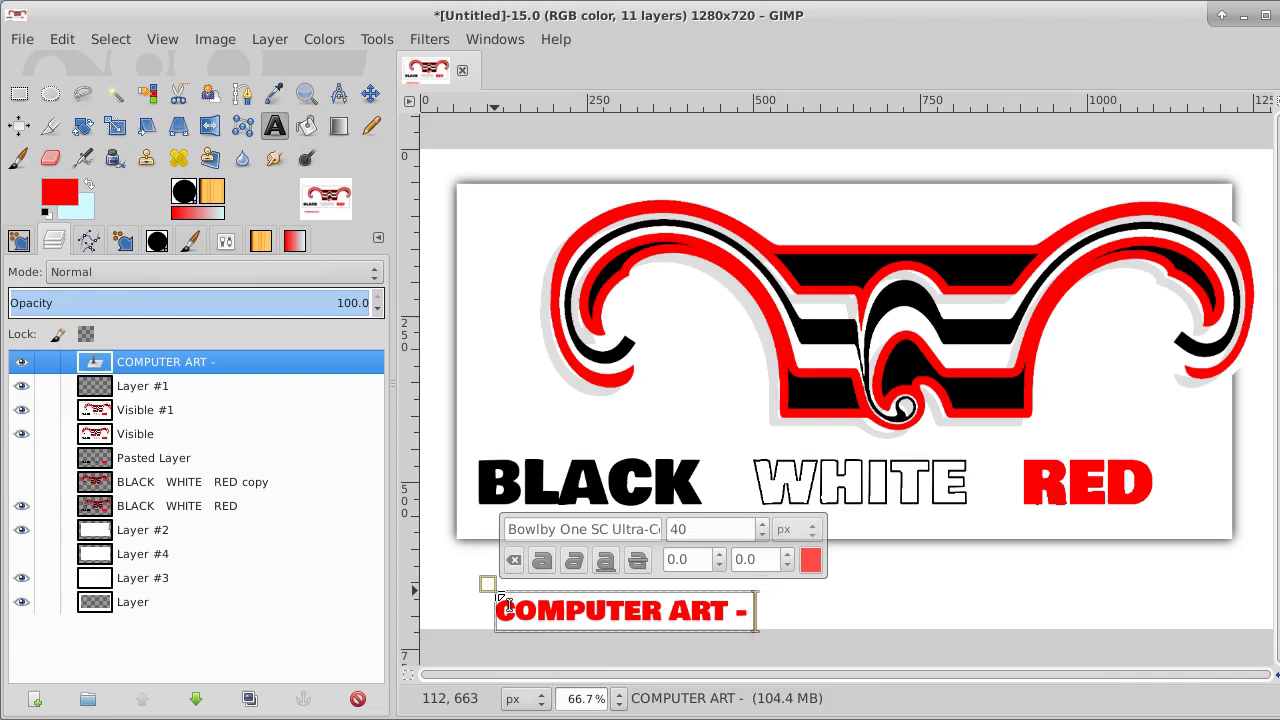
text( GRA)
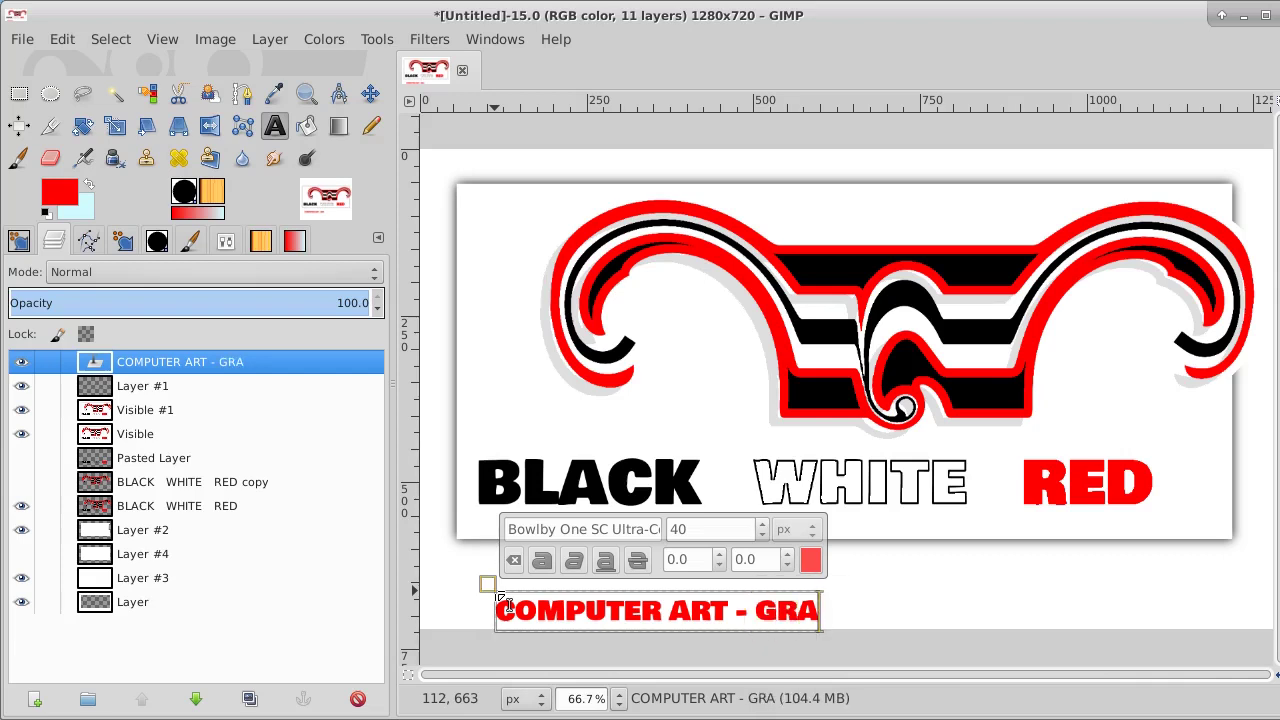
text(PHICS)
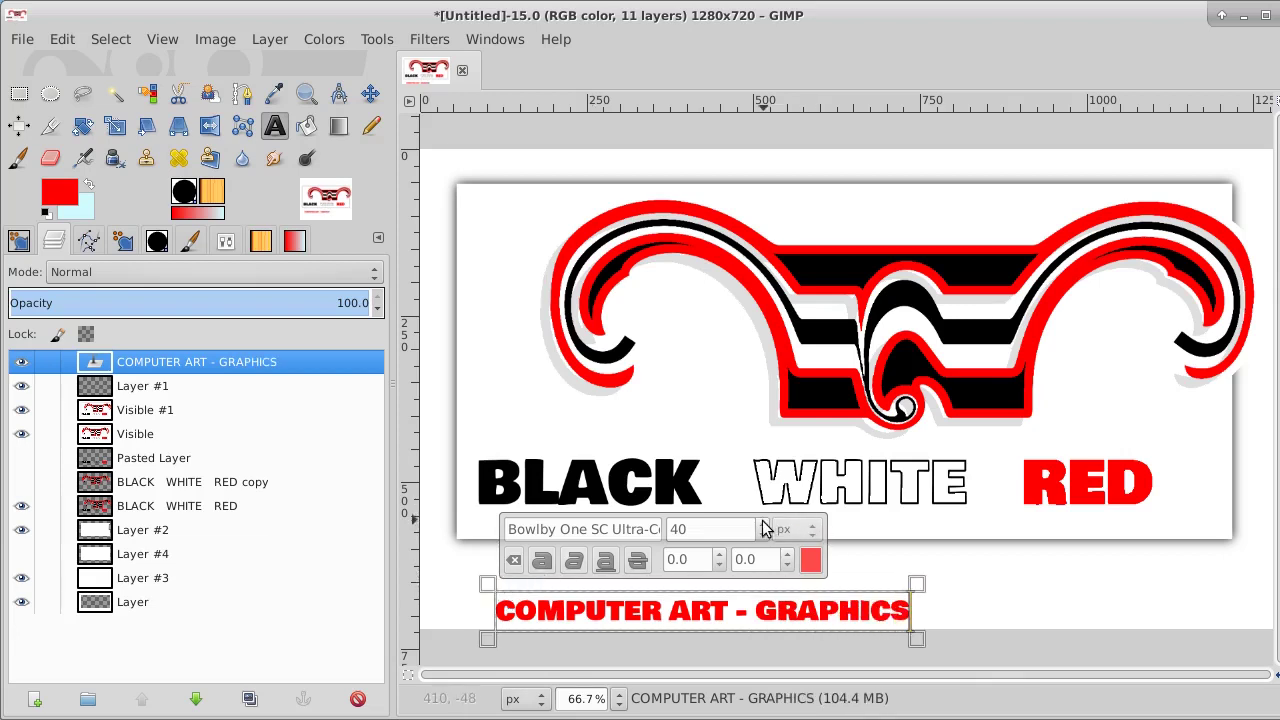
Step: Select the whole "COMPUTER ART - GRAPHICS" text and enlarge it to 75 px
key(ctrl+a)
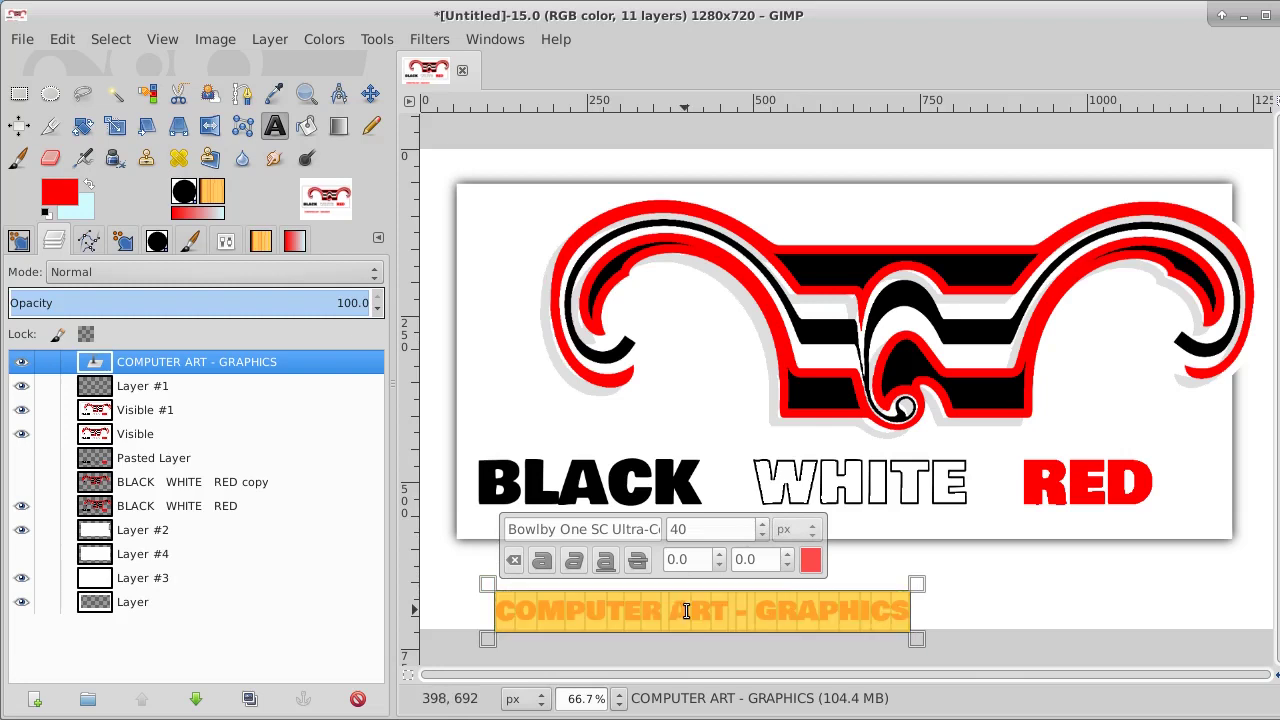
click(761, 524)
scroll(761, 529, up, 20)
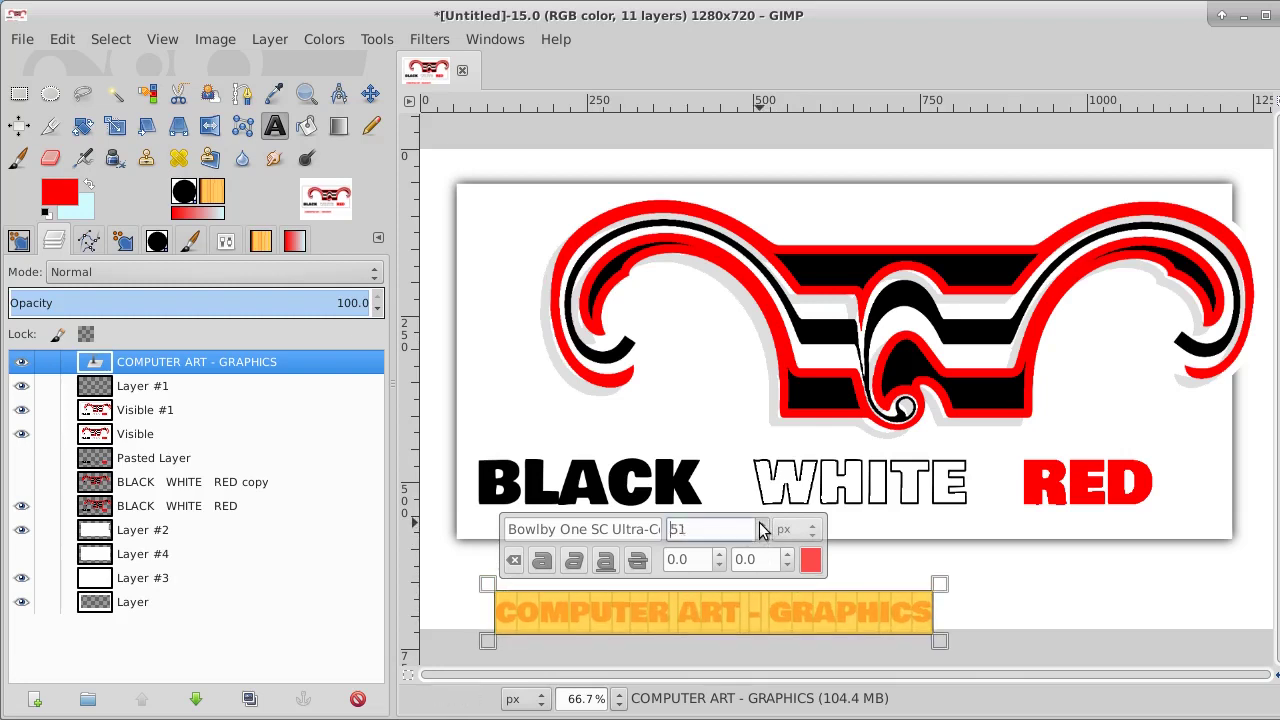
scroll(760, 524, up, 9)
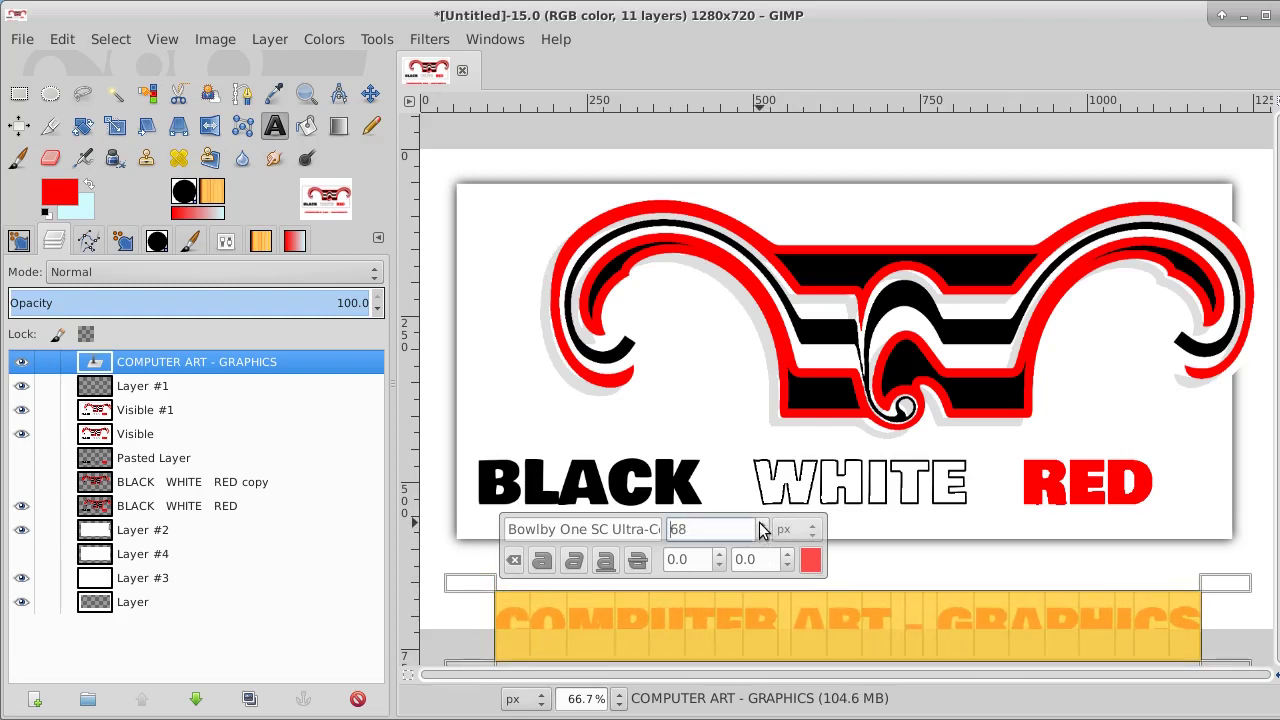
scroll(759, 522, up, 3)
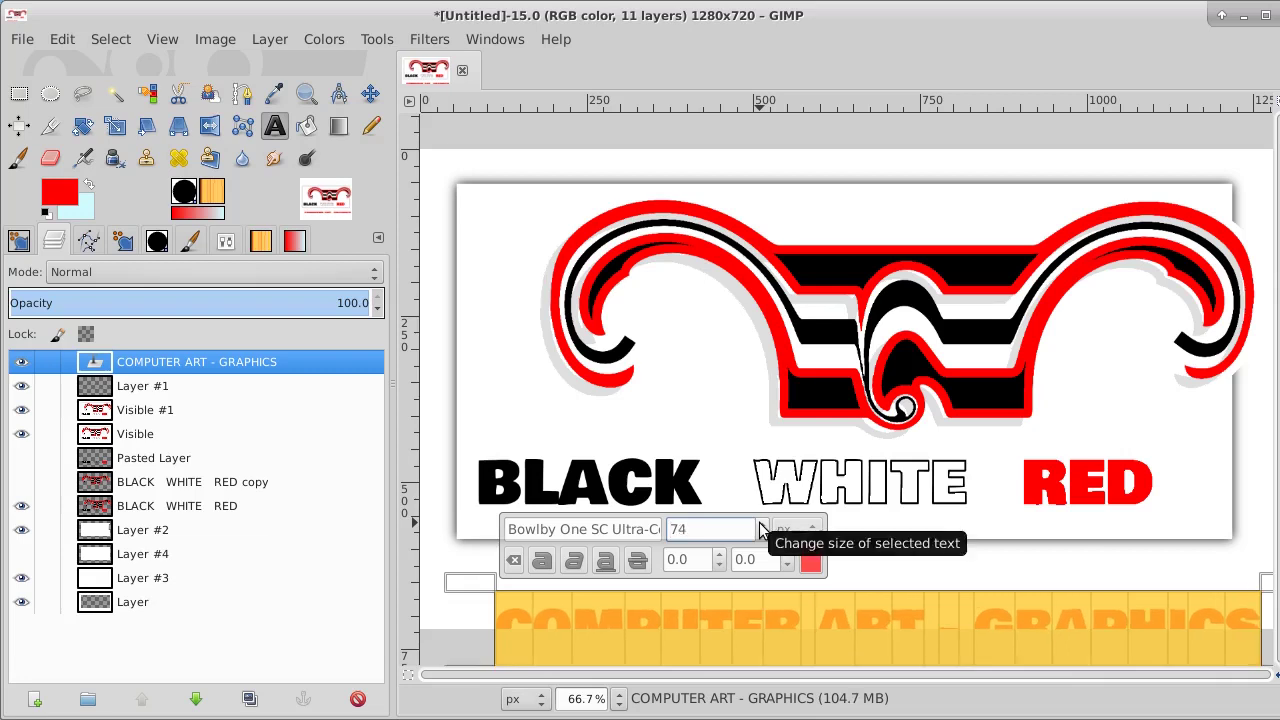
Step: Move the enlarged text just below the white panel so that it spans the panel's width
click(370, 93)
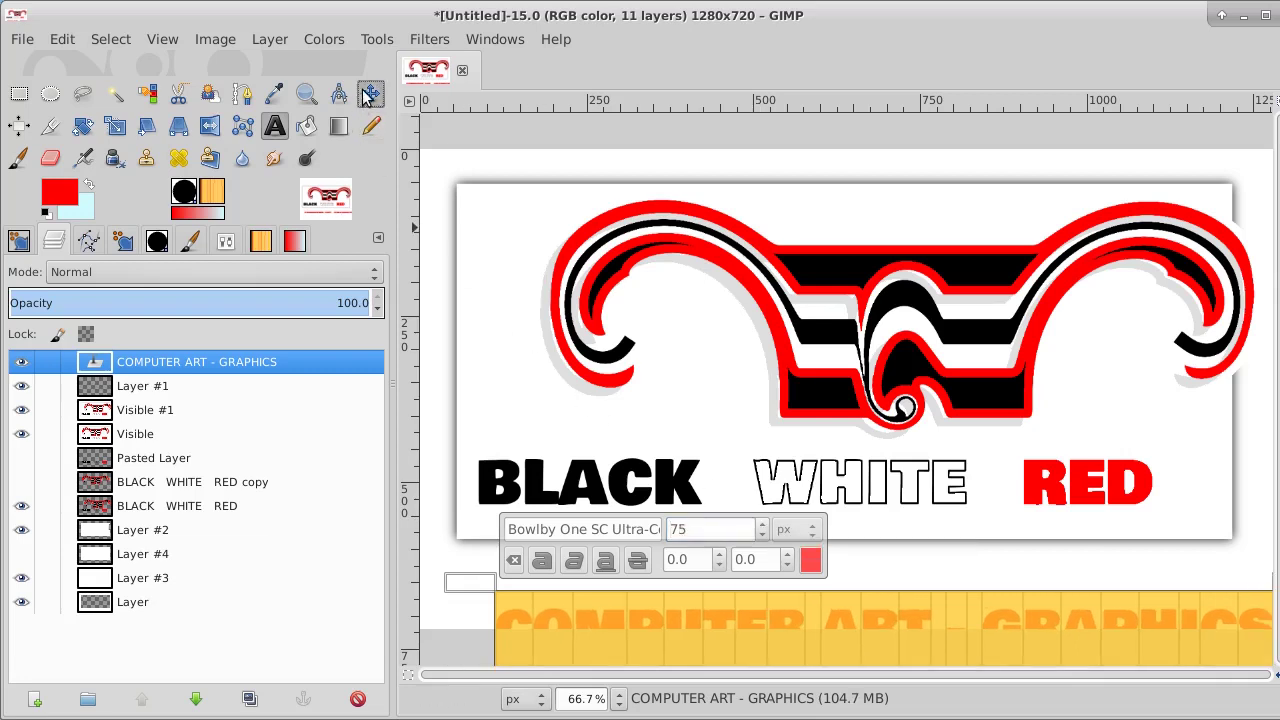
drag(875, 617, 841, 580)
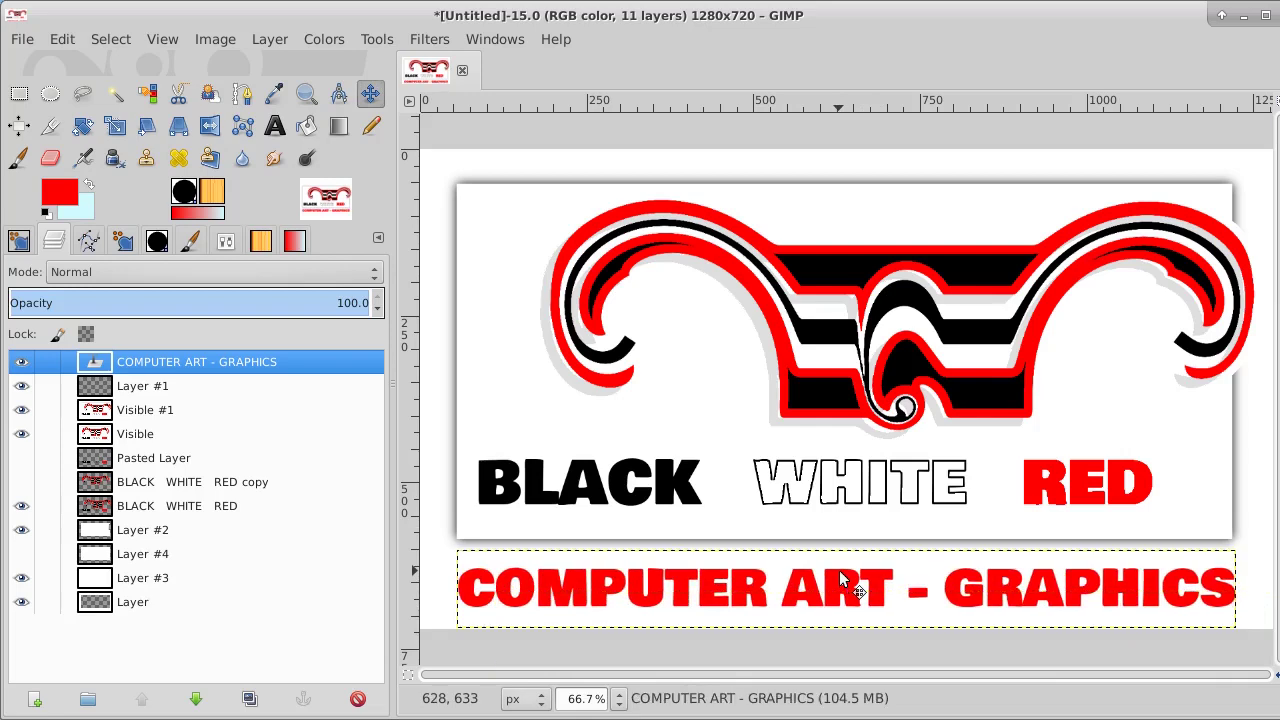
click(841, 580)
click(841, 583)
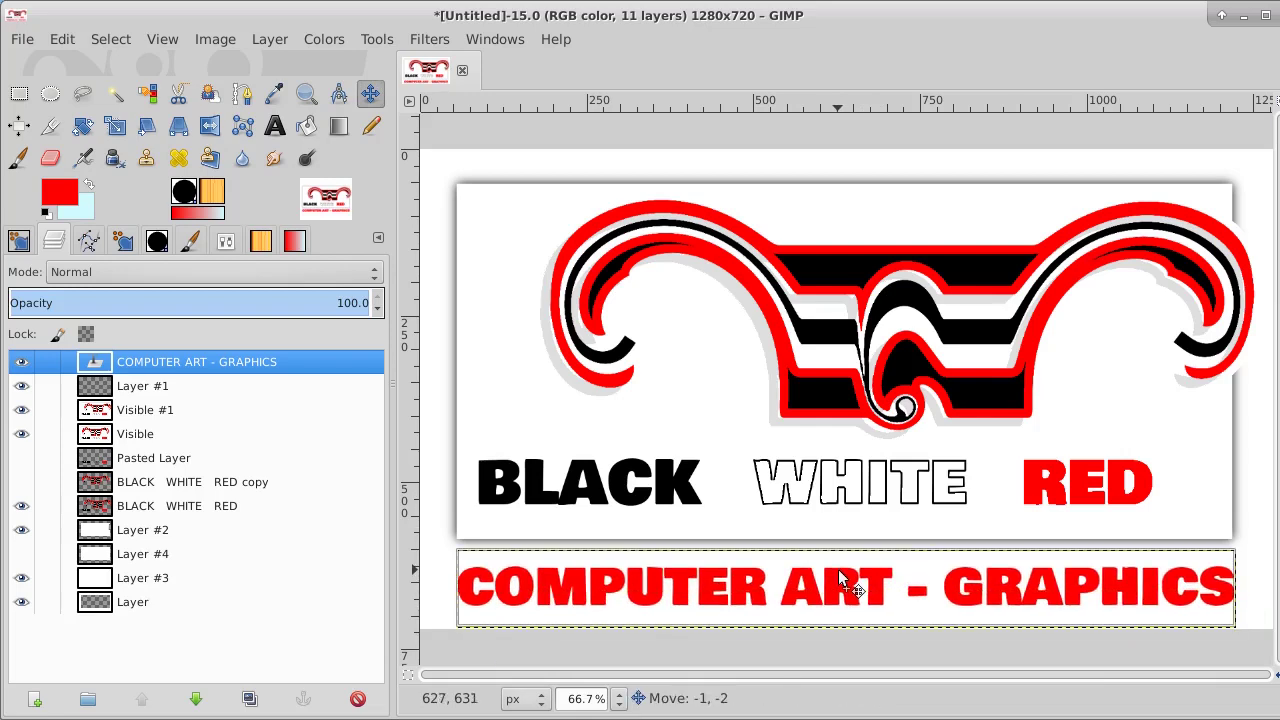
Step: Expand the COMPUTER ART - GRAPHICS text layer to the image size and duplicate it
right_click(196, 362)
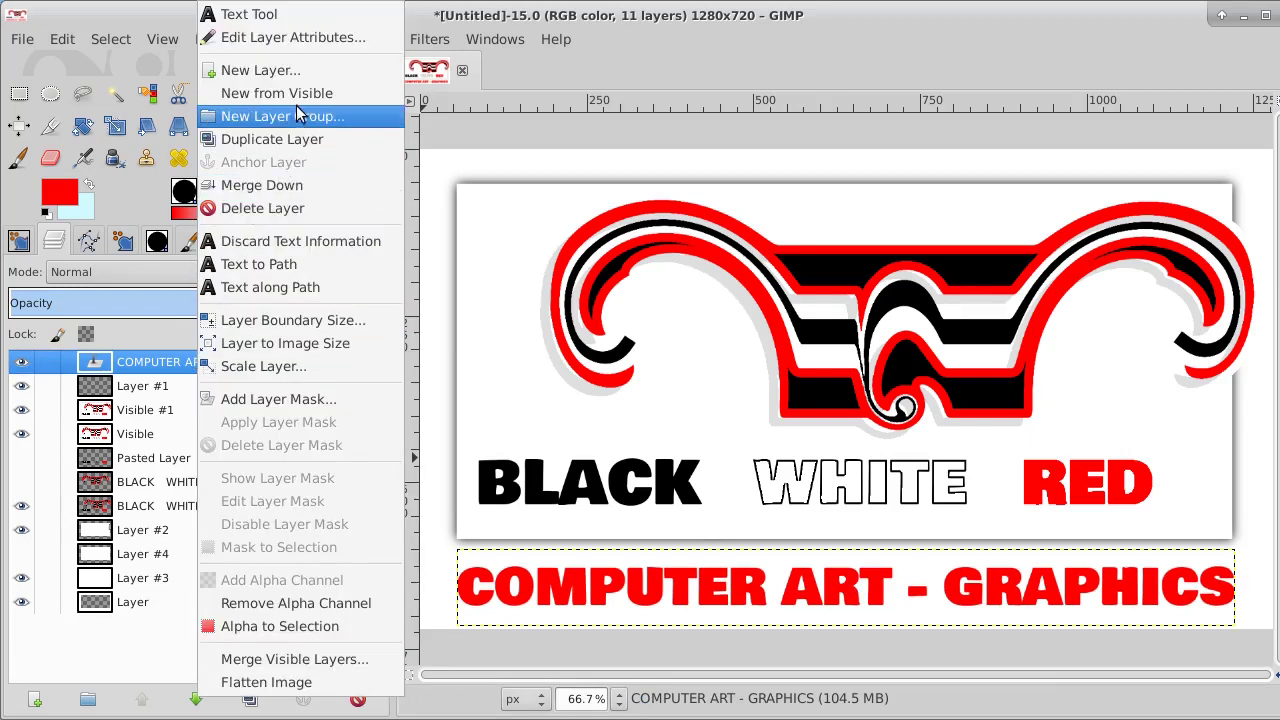
click(645, 38)
click(272, 40)
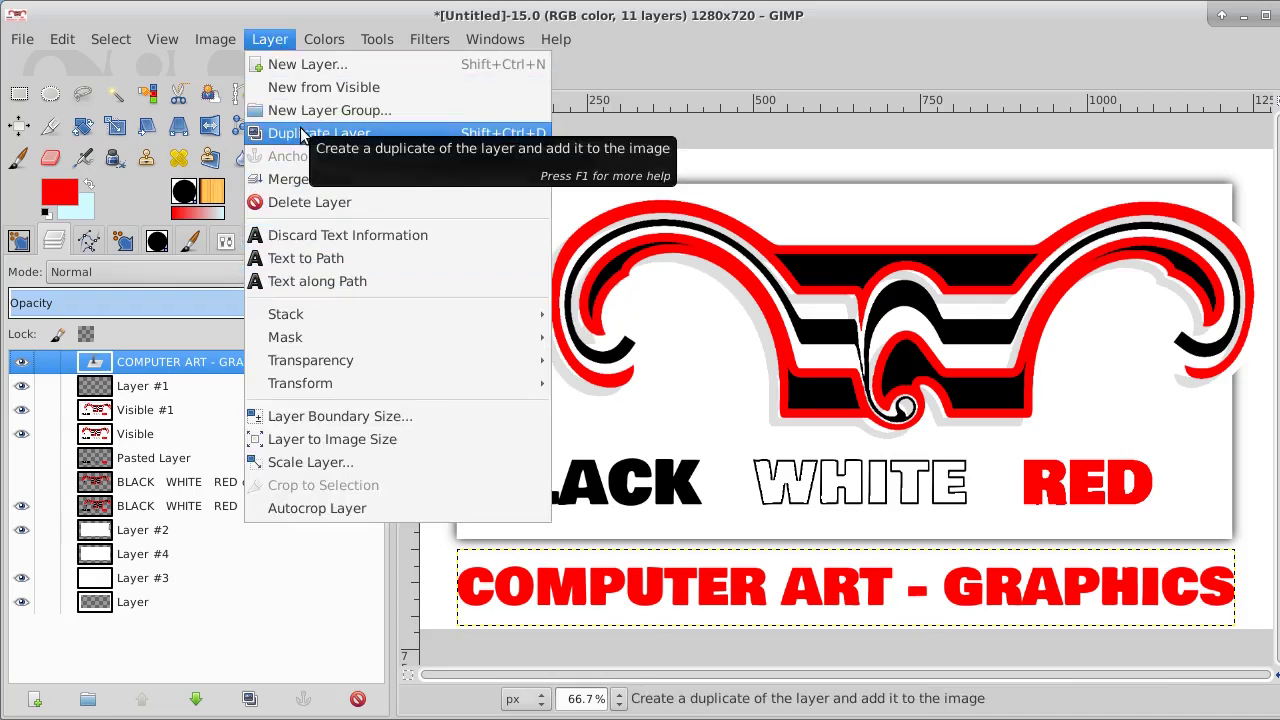
click(316, 441)
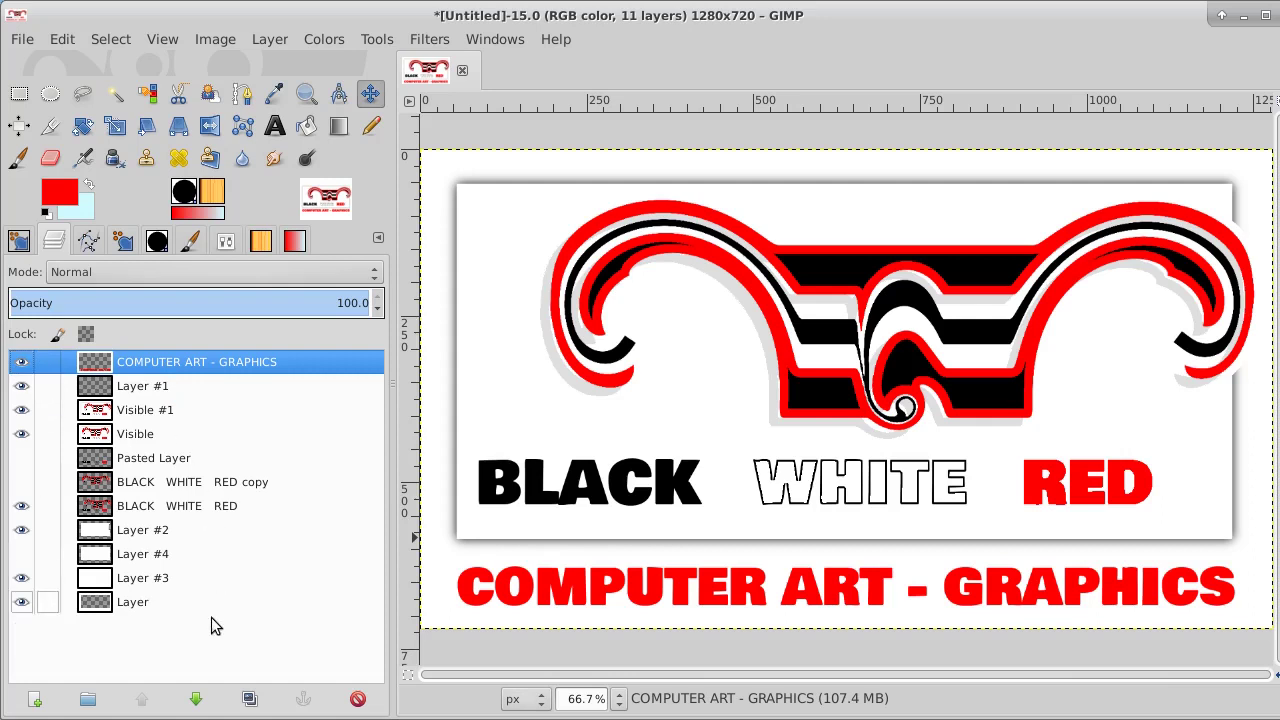
click(247, 698)
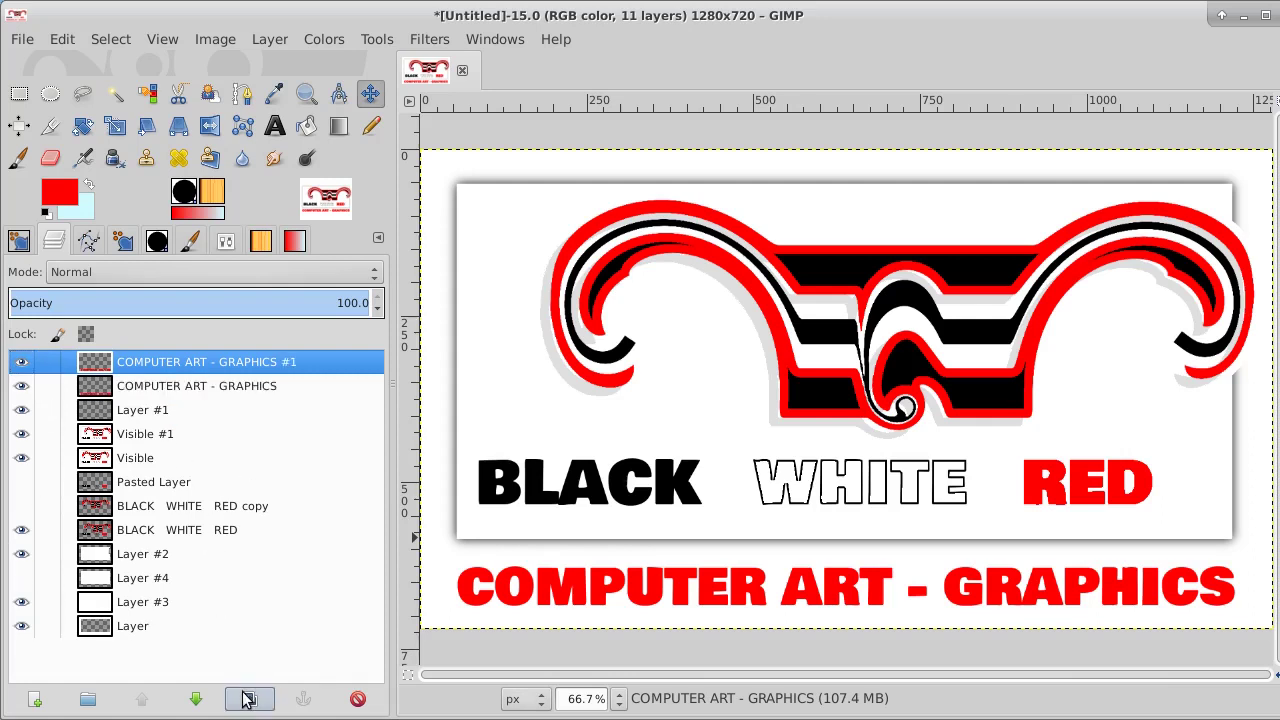
Step: On the lower COMPUTER ART - GRAPHICS layer, select the empty area by colour and invert the selection to the letters
click(171, 389)
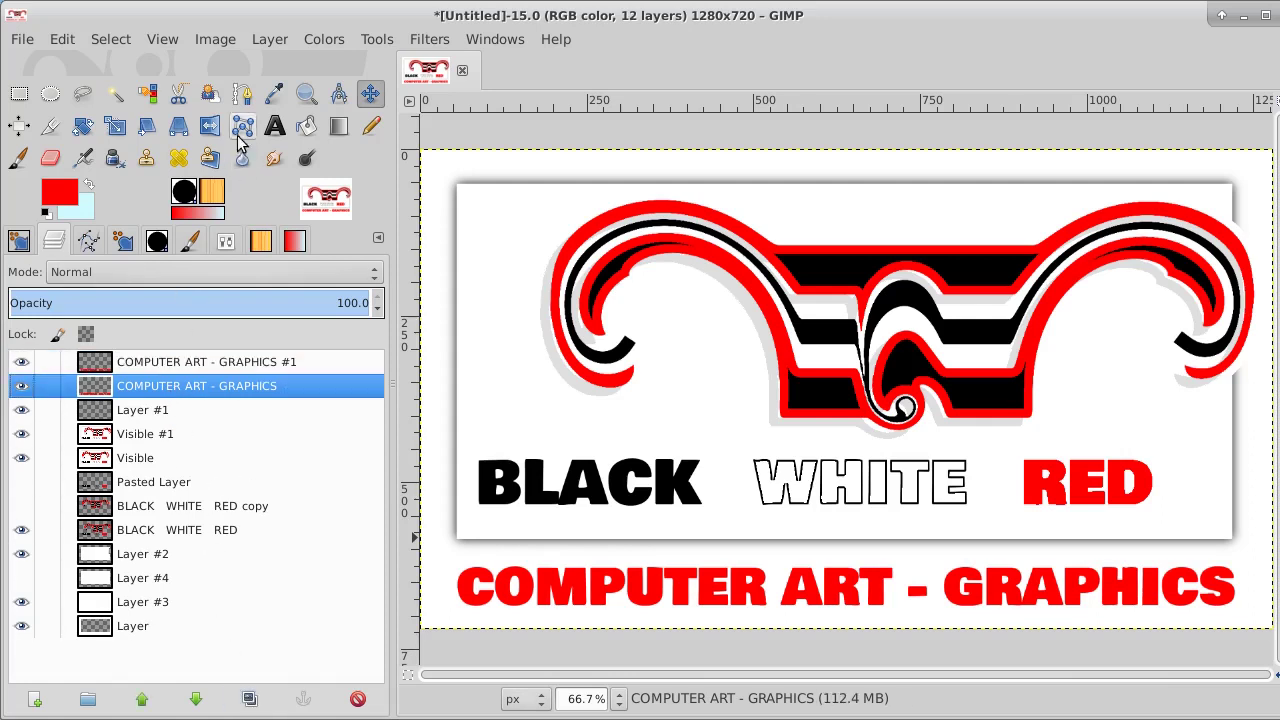
click(147, 95)
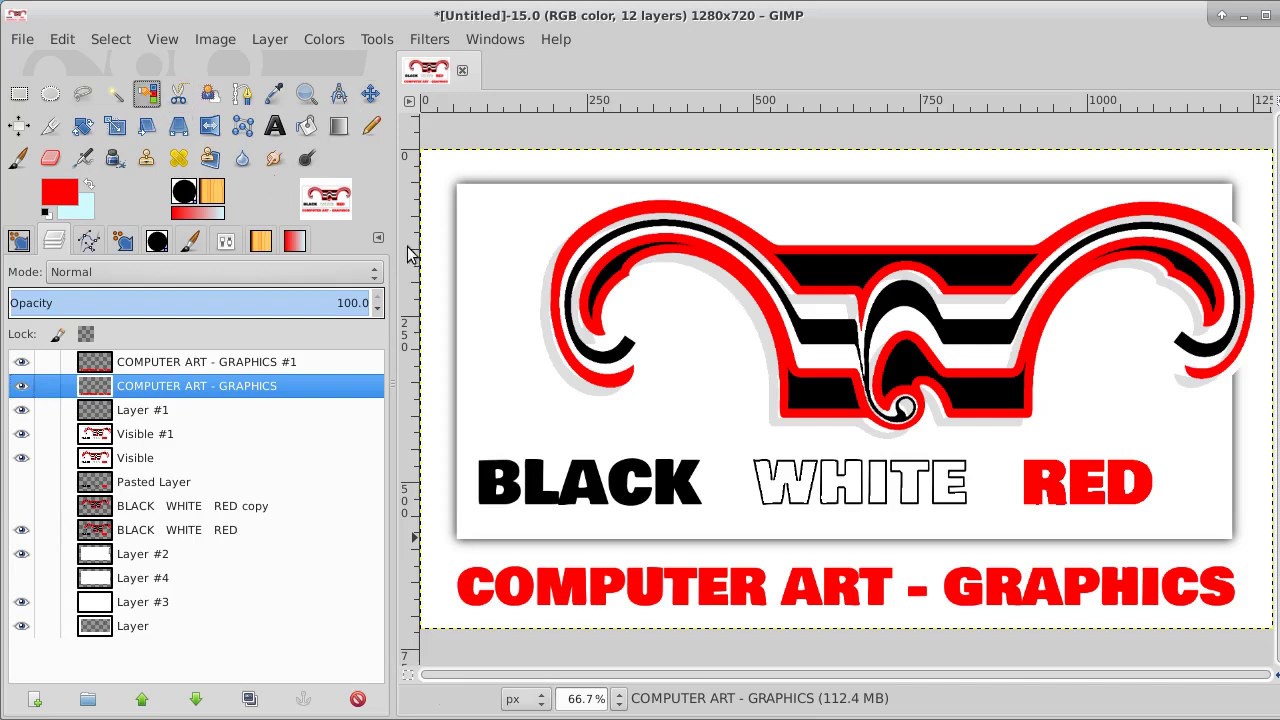
click(486, 291)
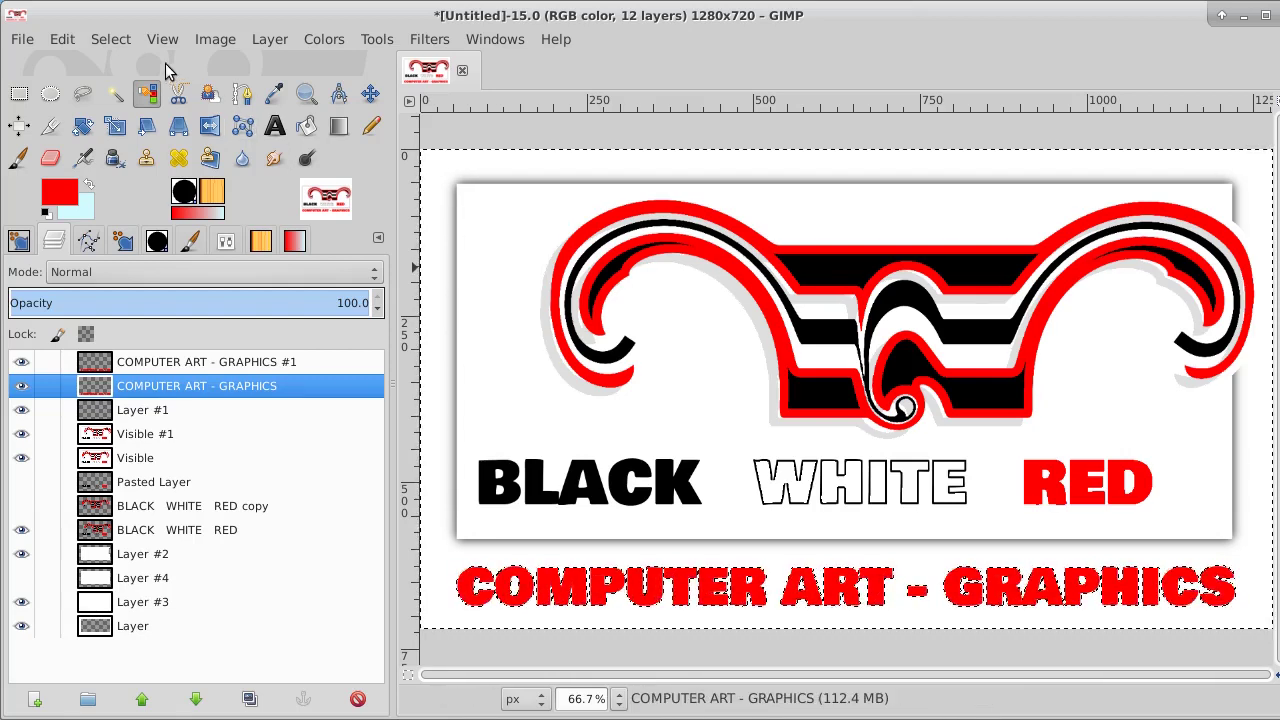
click(110, 39)
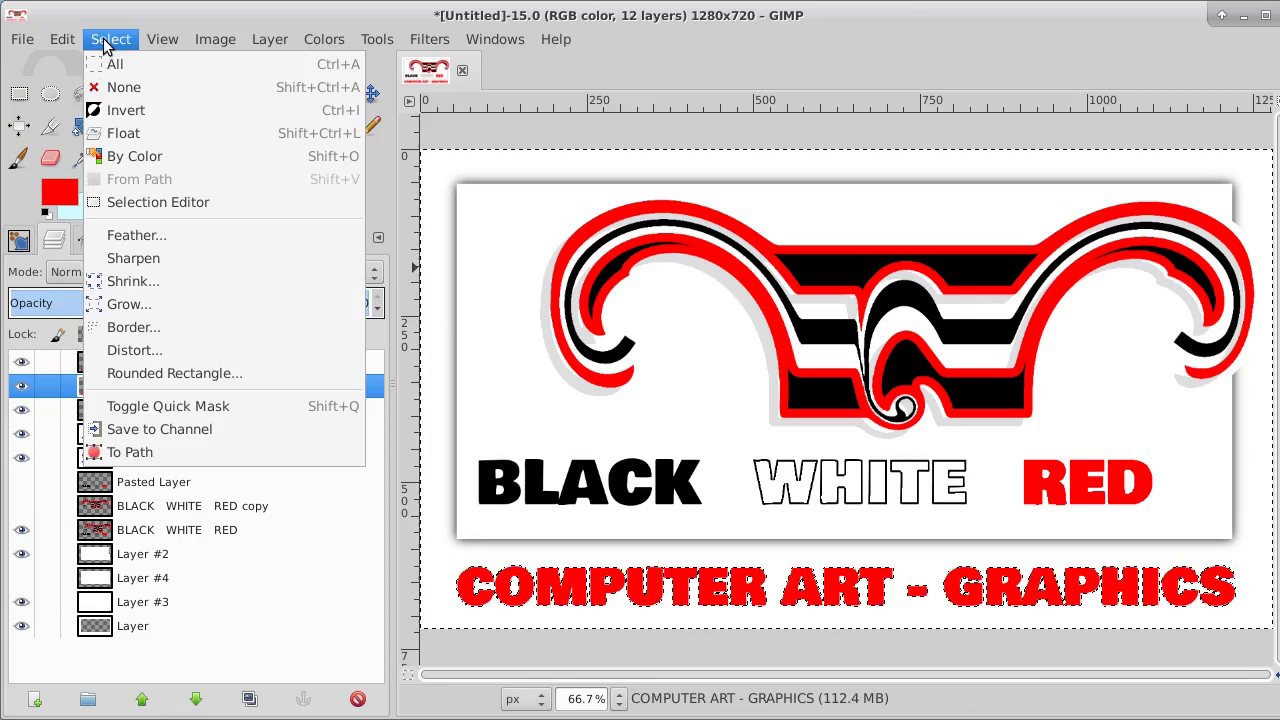
click(118, 107)
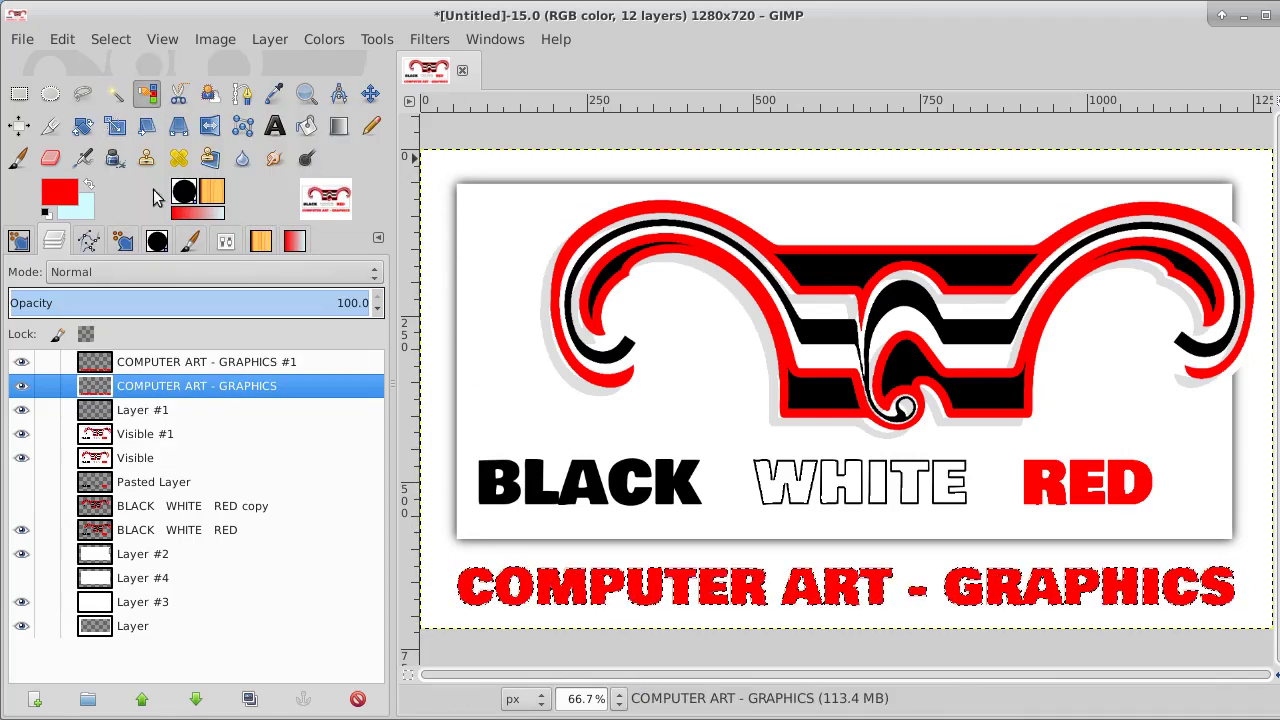
Step: Reset the colours to black and white, choose the Pencil, and grow the letter selection by 2 px
click(45, 214)
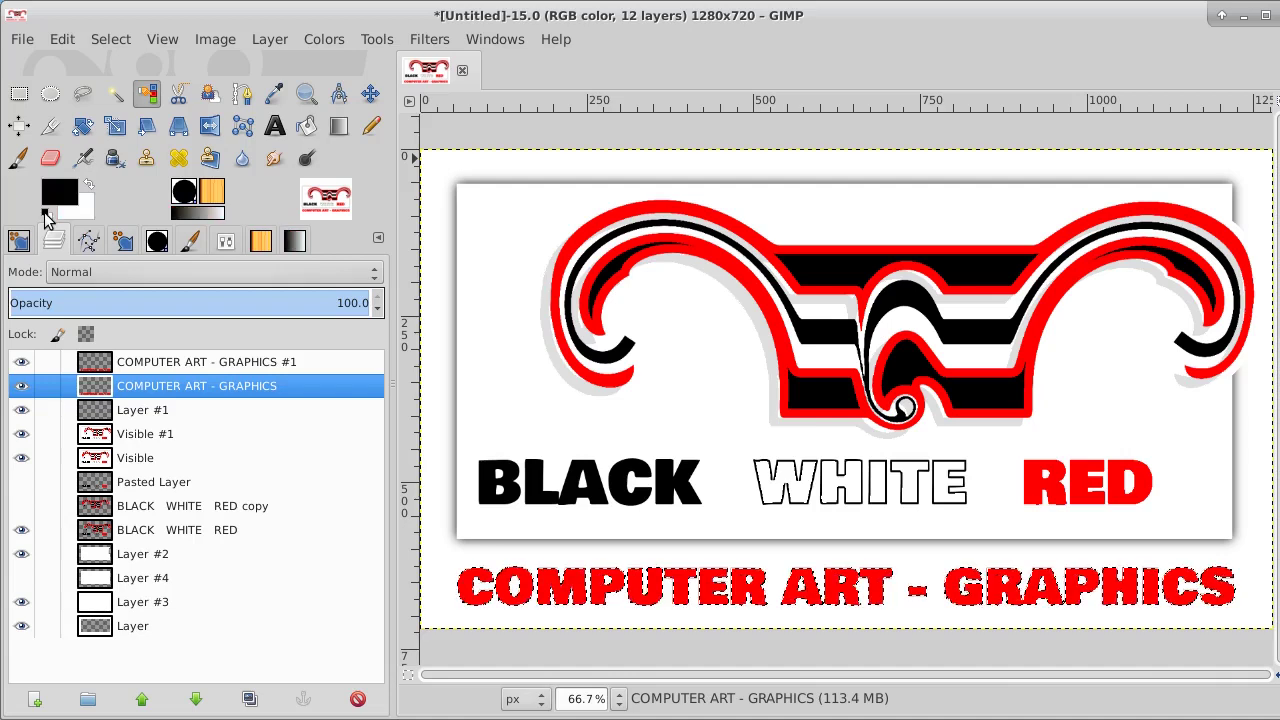
click(373, 133)
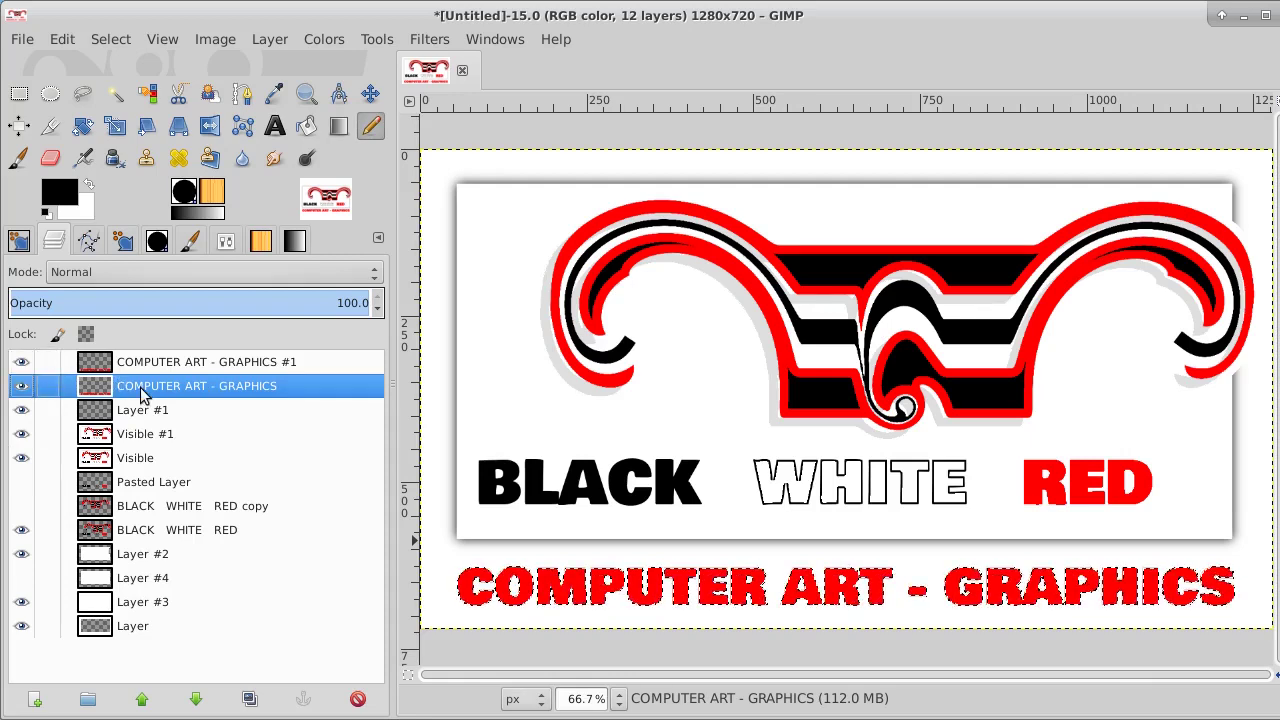
click(119, 39)
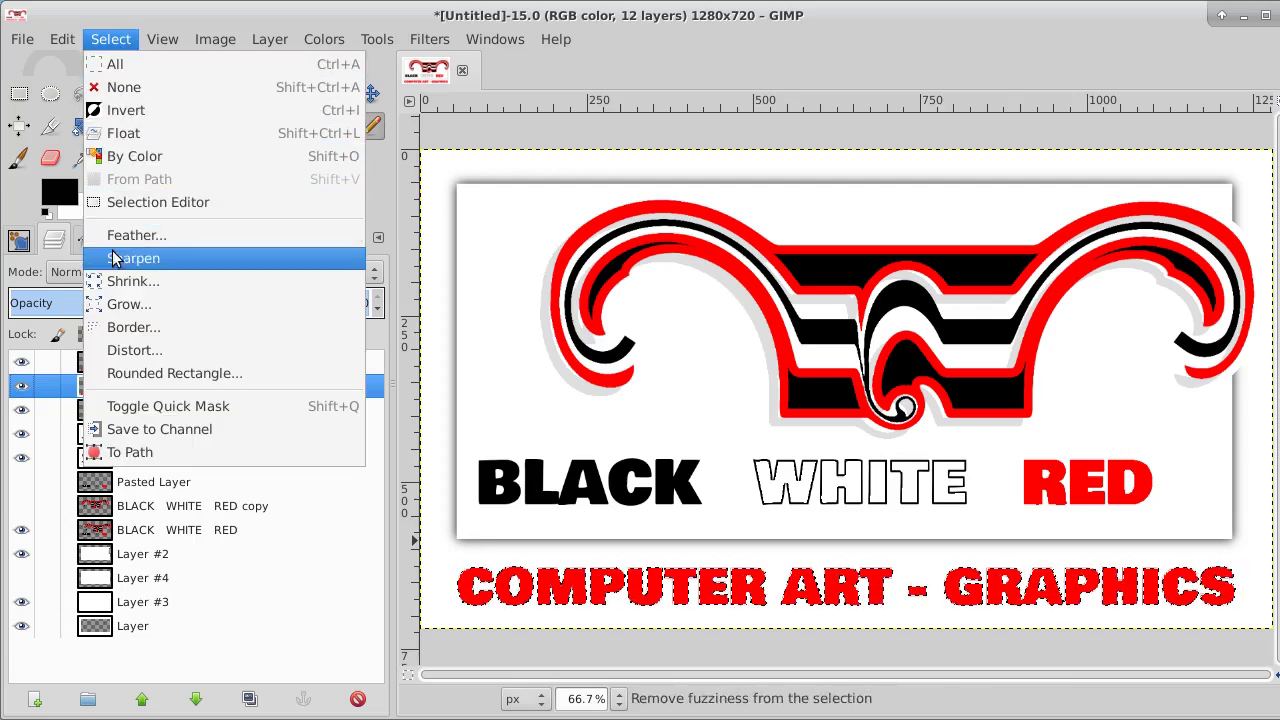
click(128, 313)
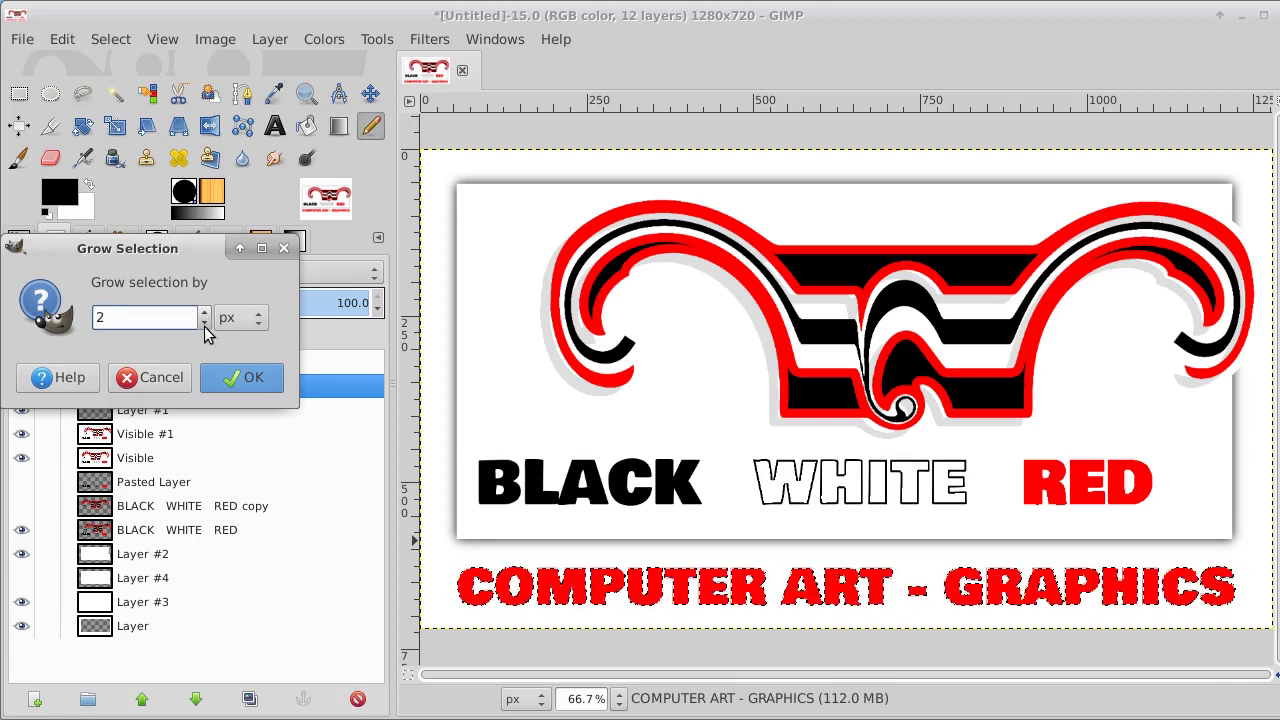
click(229, 377)
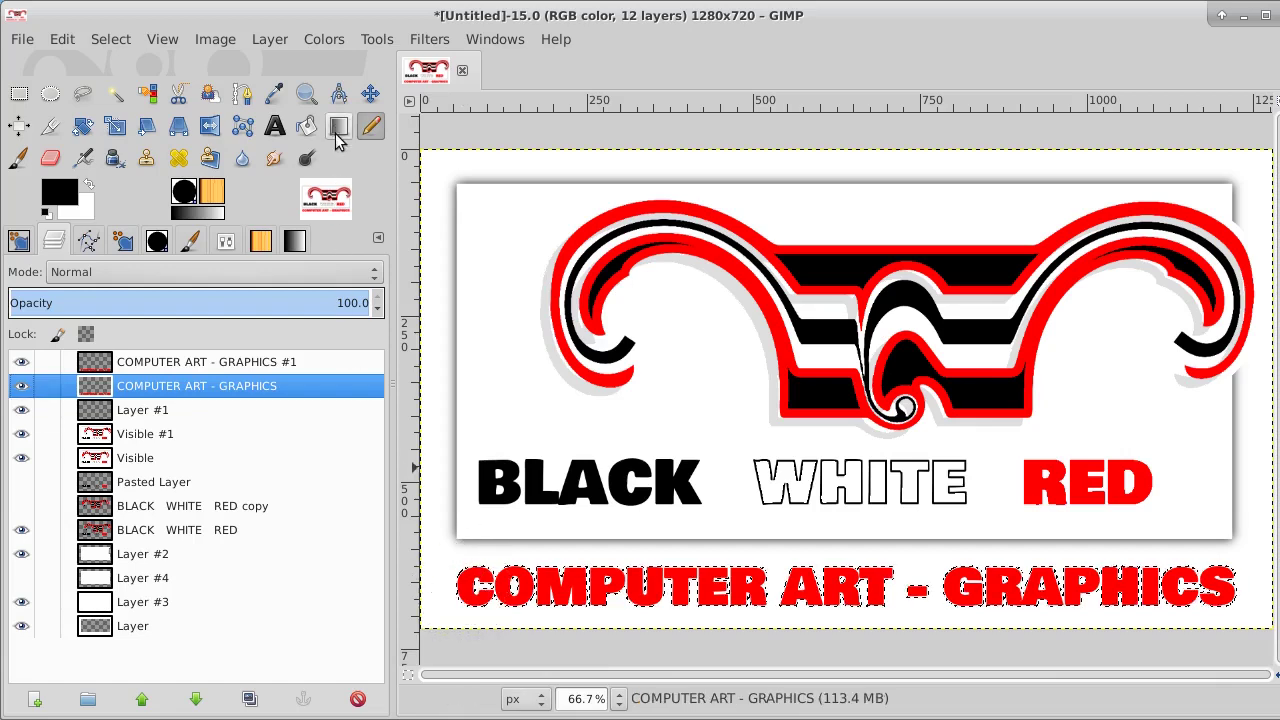
Step: Paint black with the Pencil inside the grown selection on the lower layer, outlining the letters COM and the start of the P
click(307, 94)
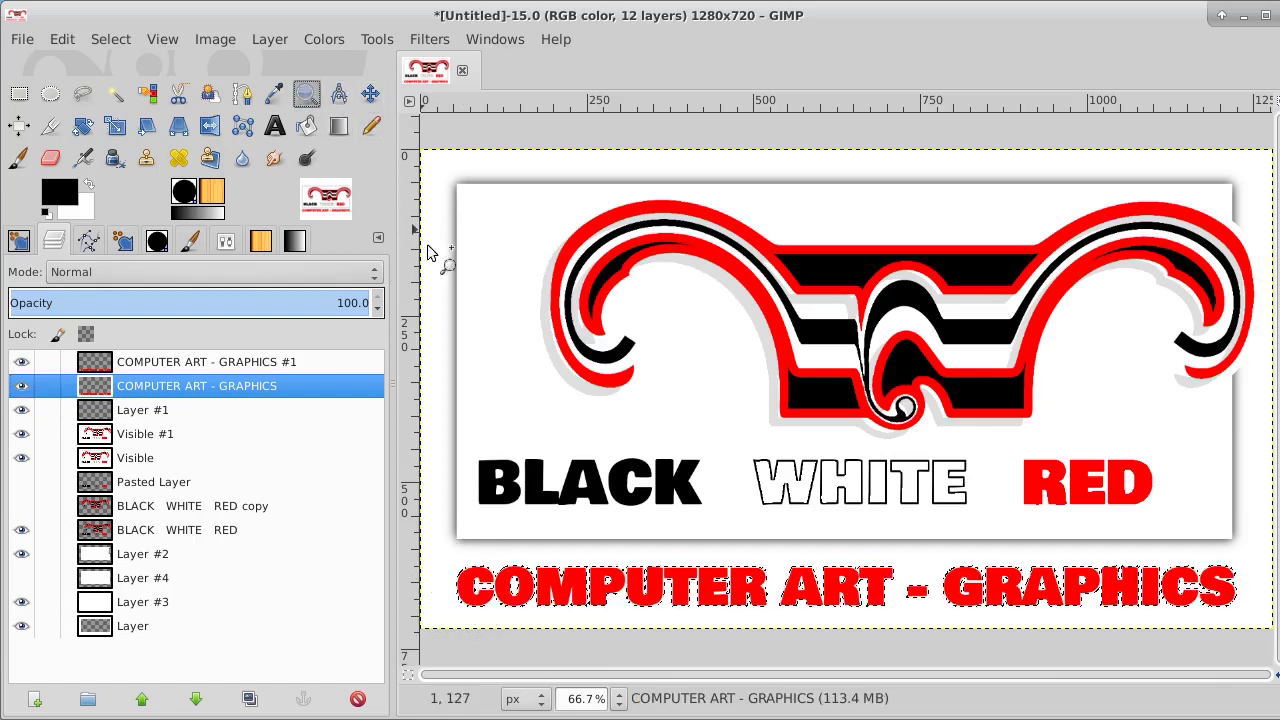
click(588, 525)
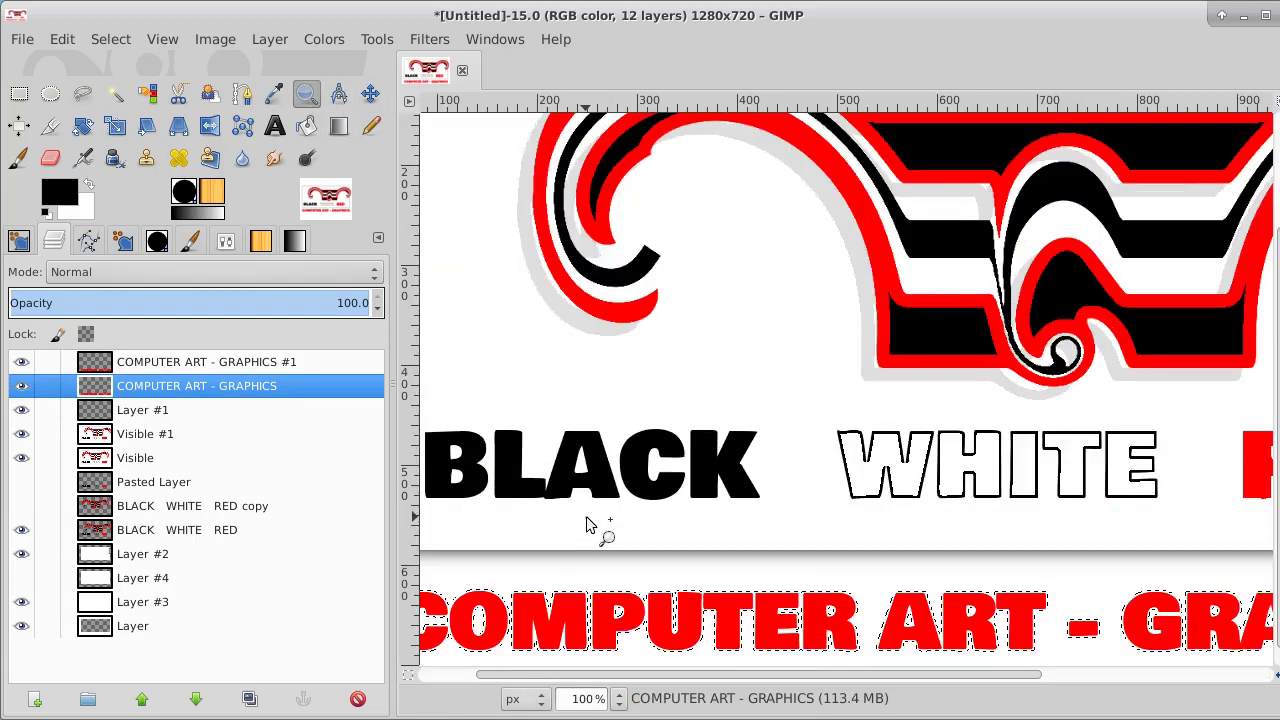
click(588, 525)
click(588, 525)
click(588, 525)
drag(585, 519, 717, 171)
drag(632, 474, 978, 404)
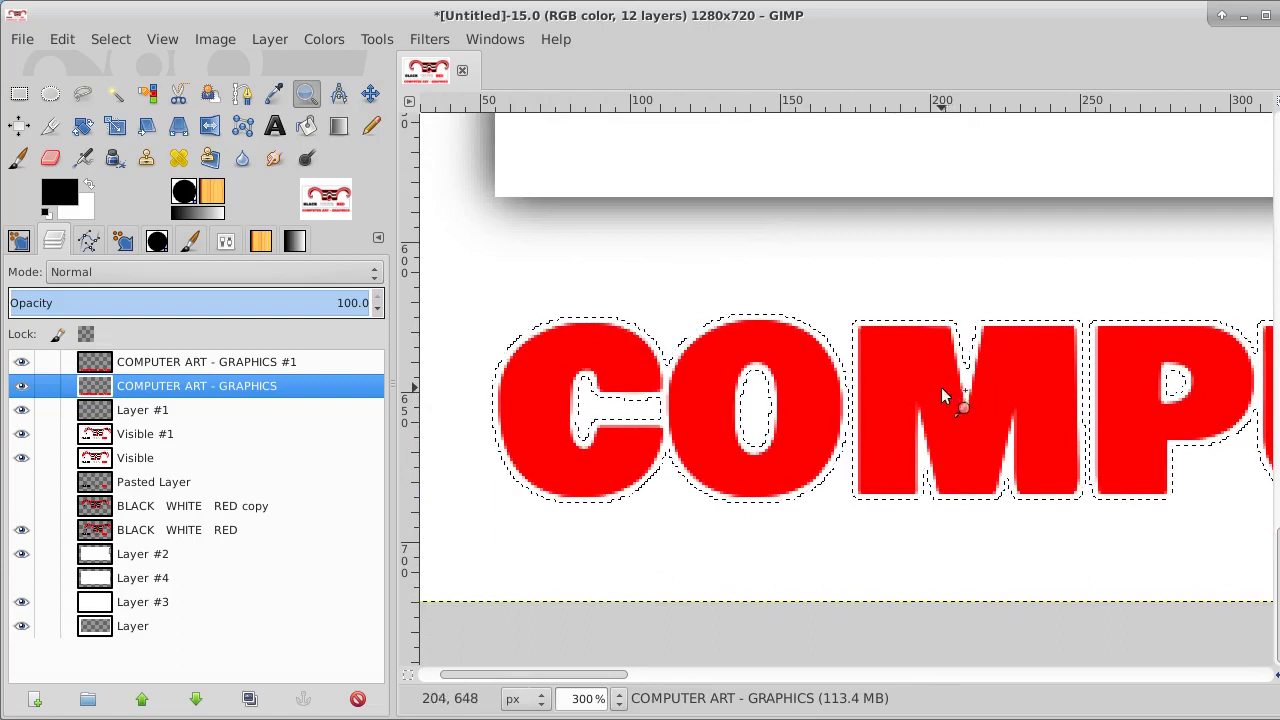
click(372, 125)
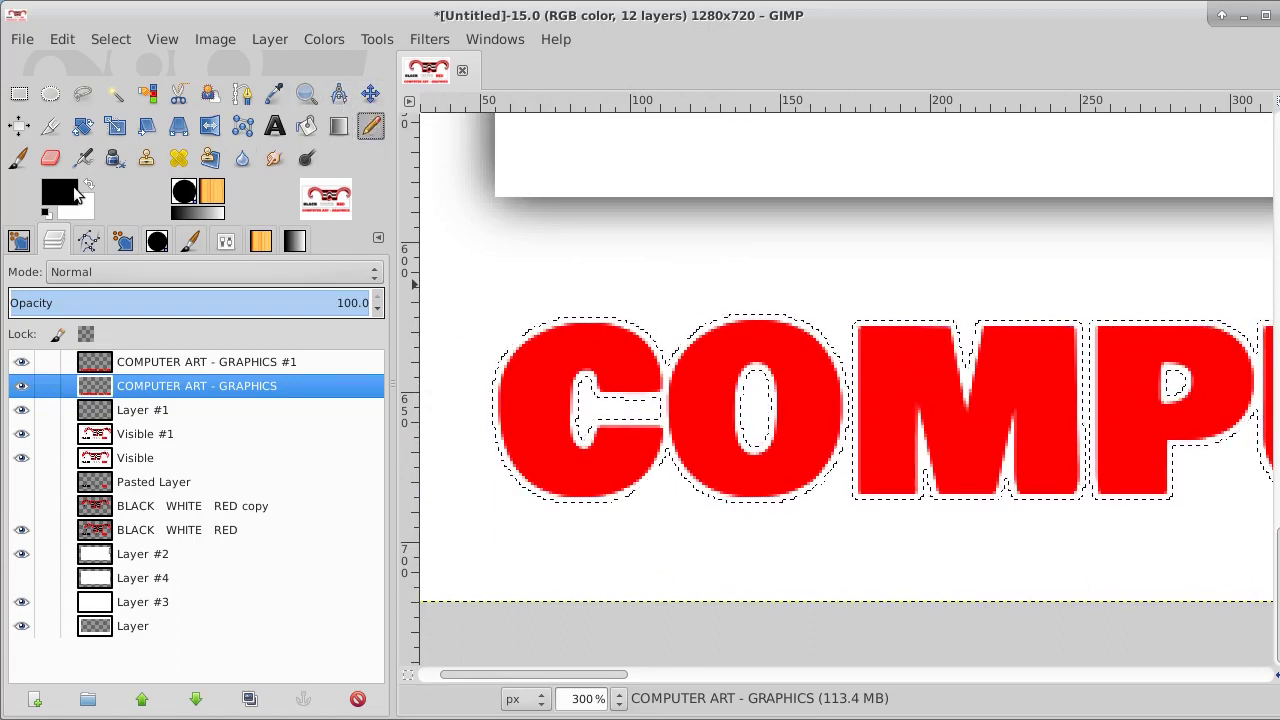
click(602, 415)
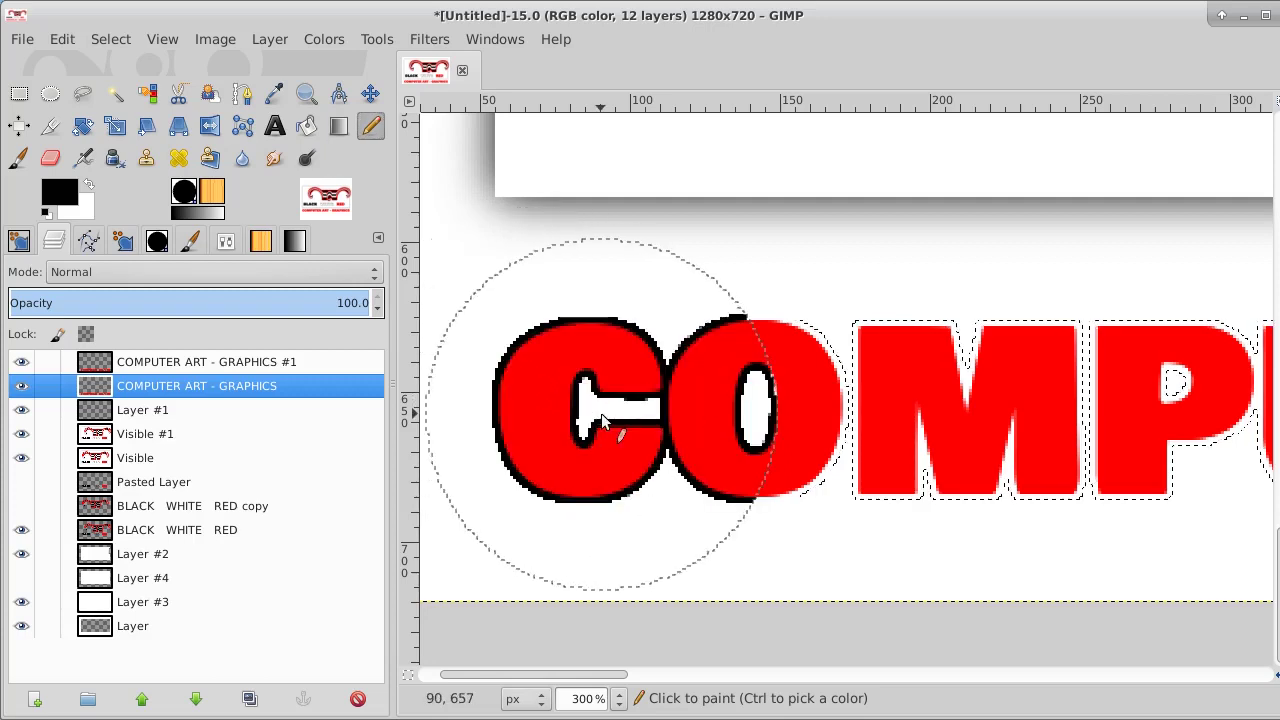
mouse_move(602, 415)
mouse_down()
mouse_move(953, 405)
mouse_move(911, 385)
mouse_up()
Step: Paint black across the rest of the selection to finish the outline behind "COMPUTER ART - GRAPHICS"
click(307, 93)
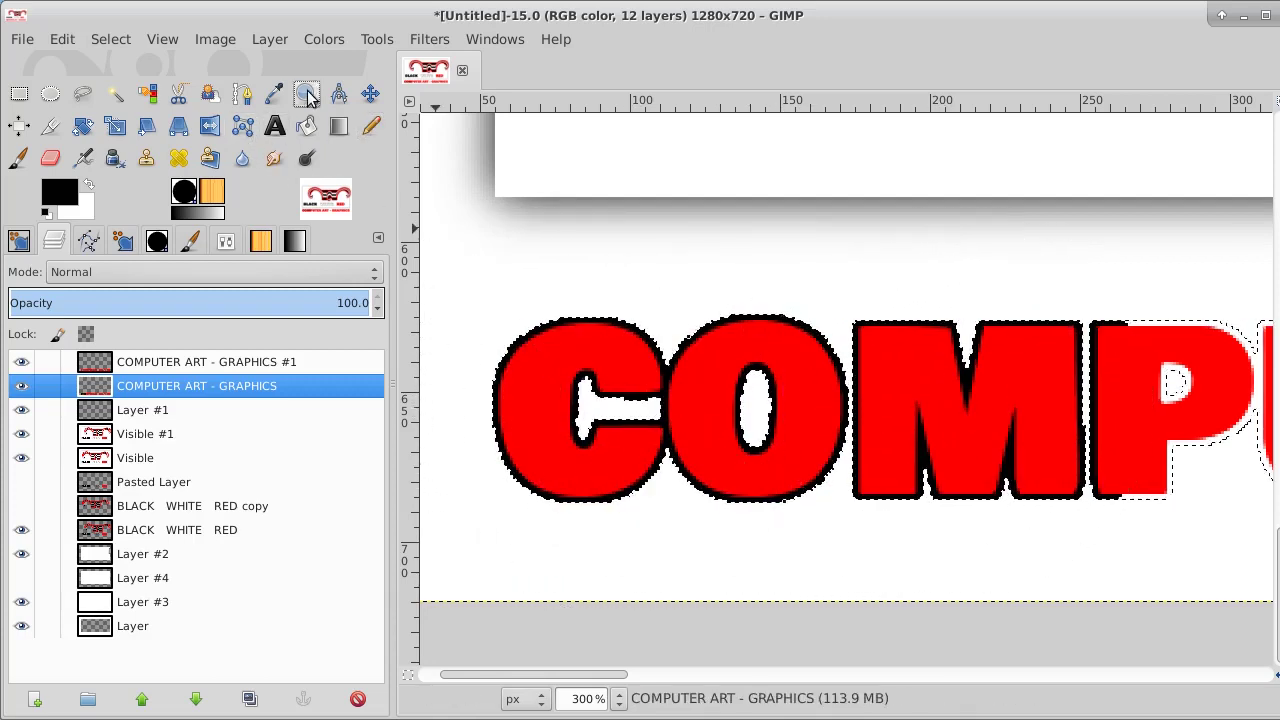
ctrl+click(615, 399)
ctrl+click(615, 399)
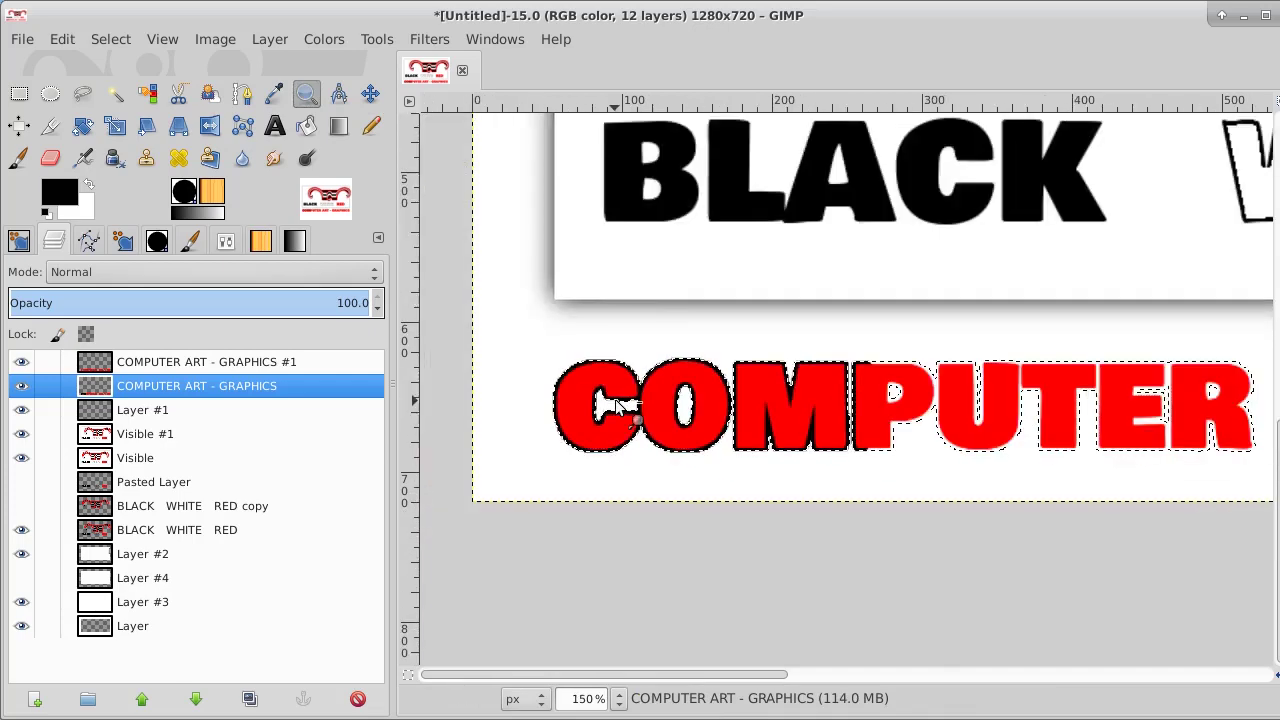
ctrl+click(615, 399)
ctrl+click(615, 399)
ctrl+click(615, 399)
click(370, 125)
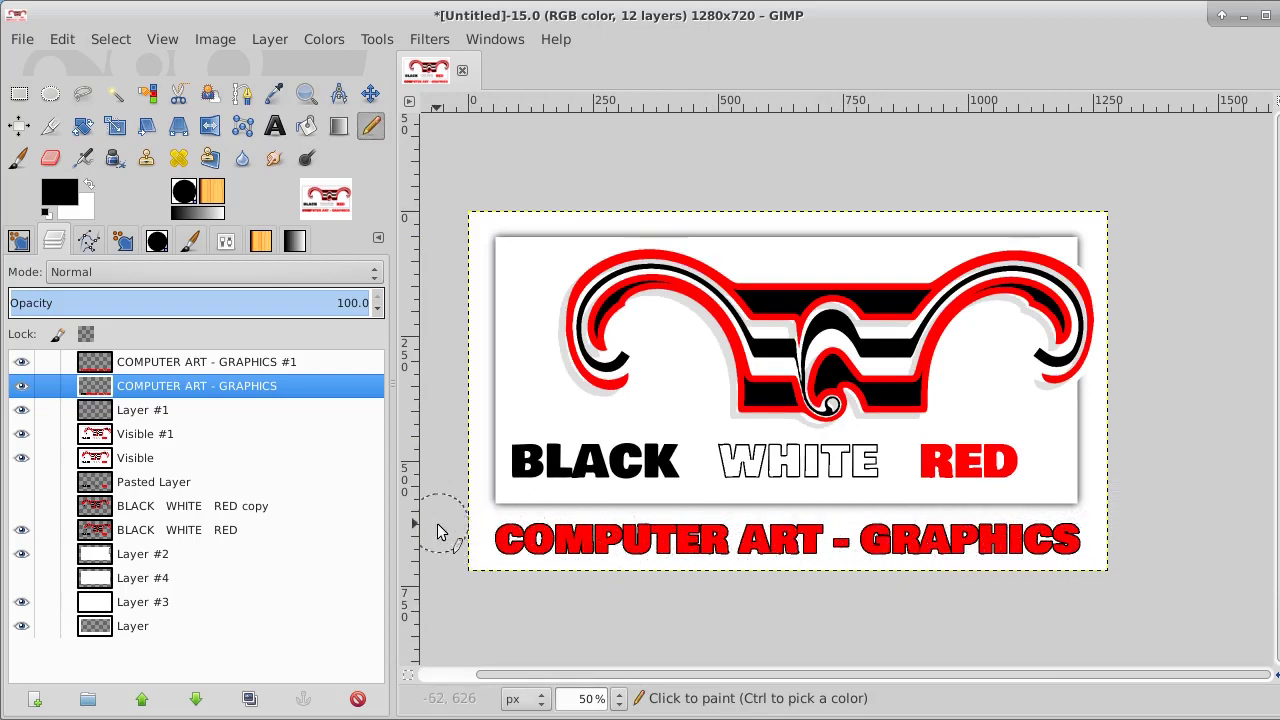
click(1170, 527)
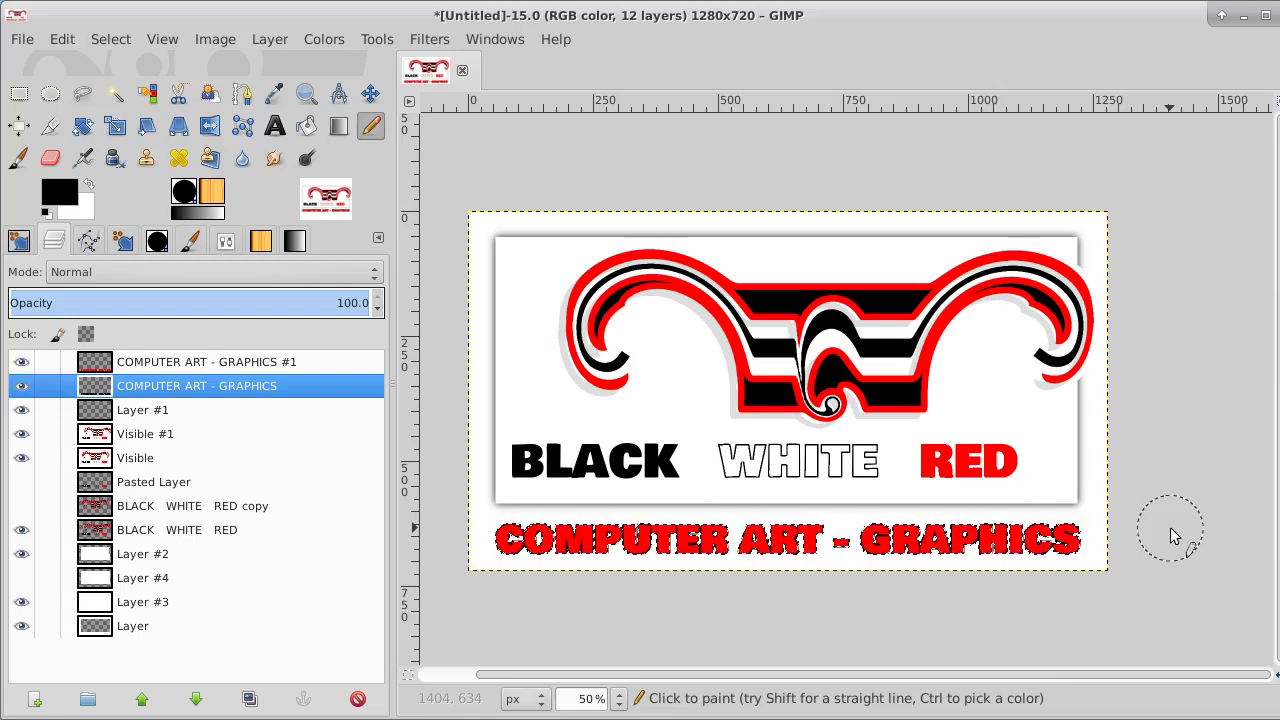
Step: Clear the selection and create a new layer from the visible image above the COMPUTER ART - GRAPHICS #1 layer
click(117, 45)
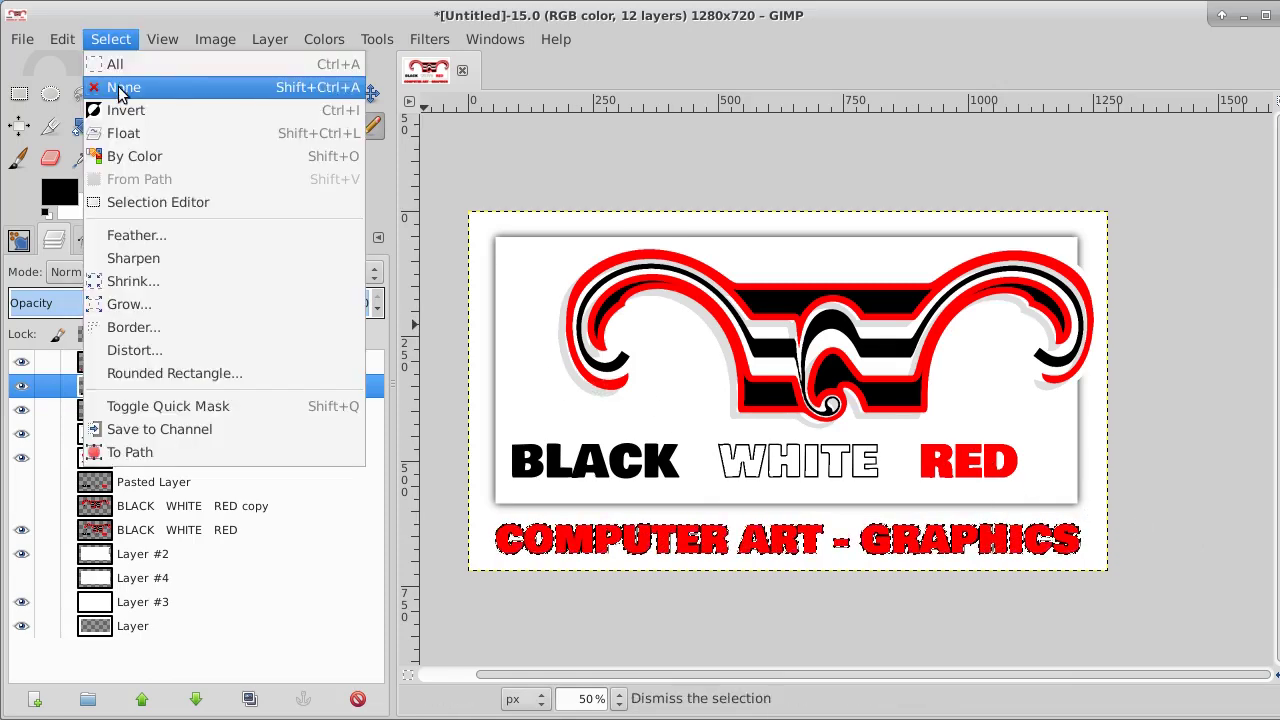
click(118, 87)
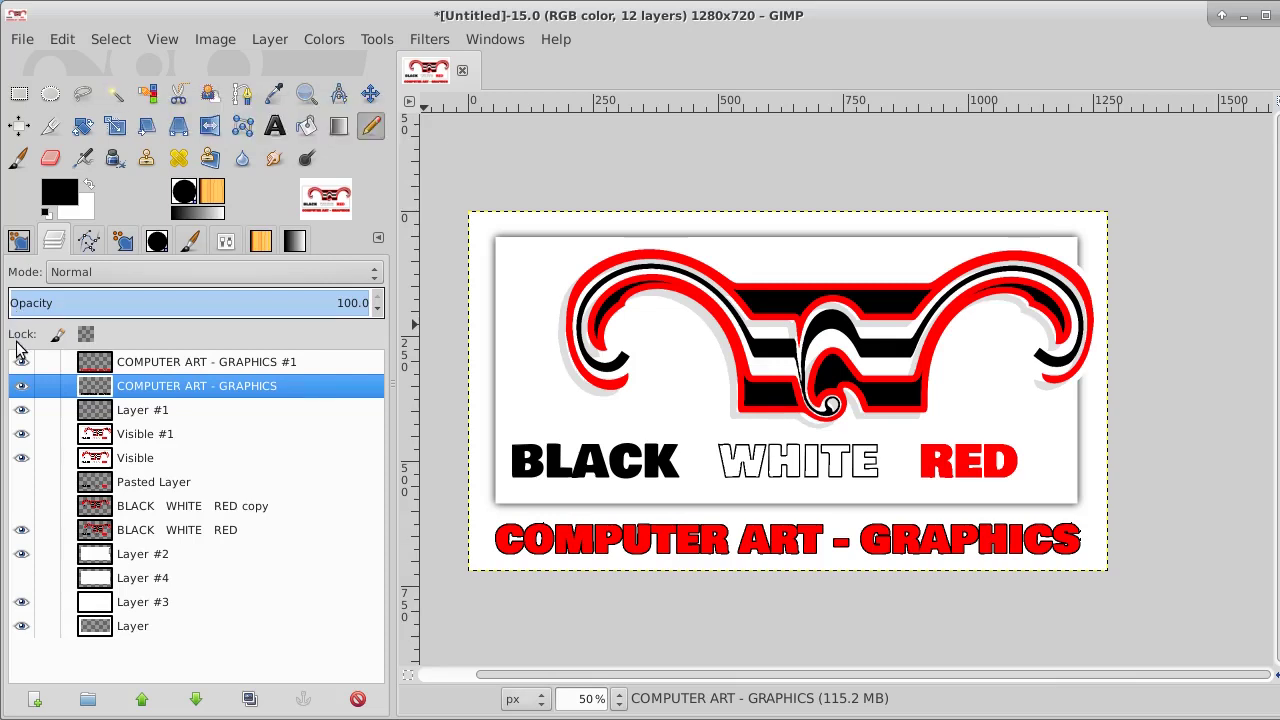
click(22, 433)
click(163, 364)
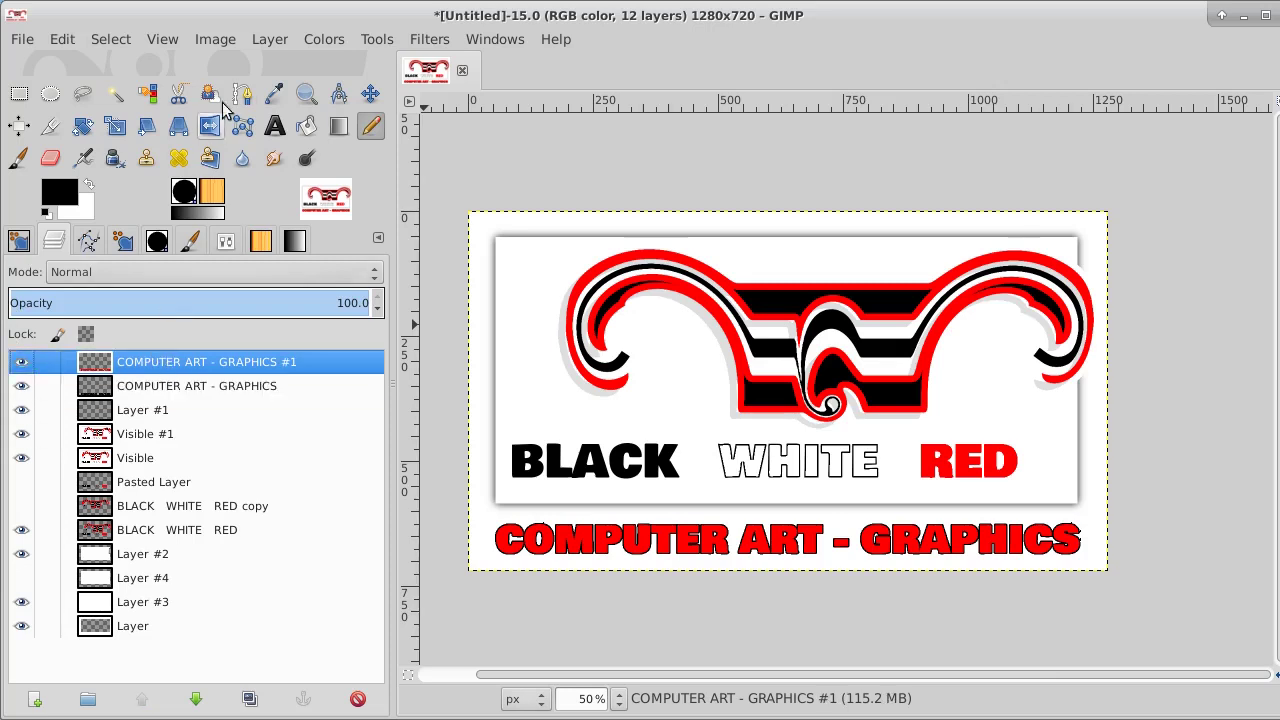
click(266, 39)
click(283, 88)
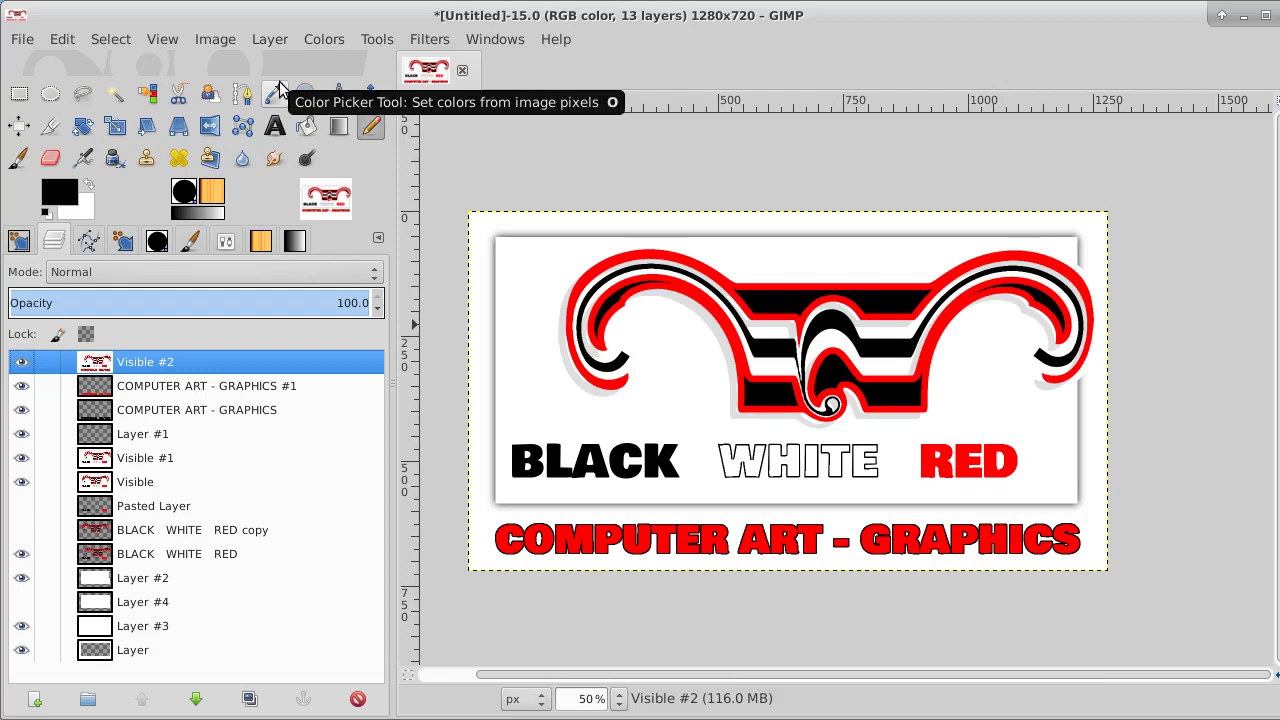
Step: Hide the Visible #2 layer and both COMPUTER ART - GRAPHICS layers
click(21, 362)
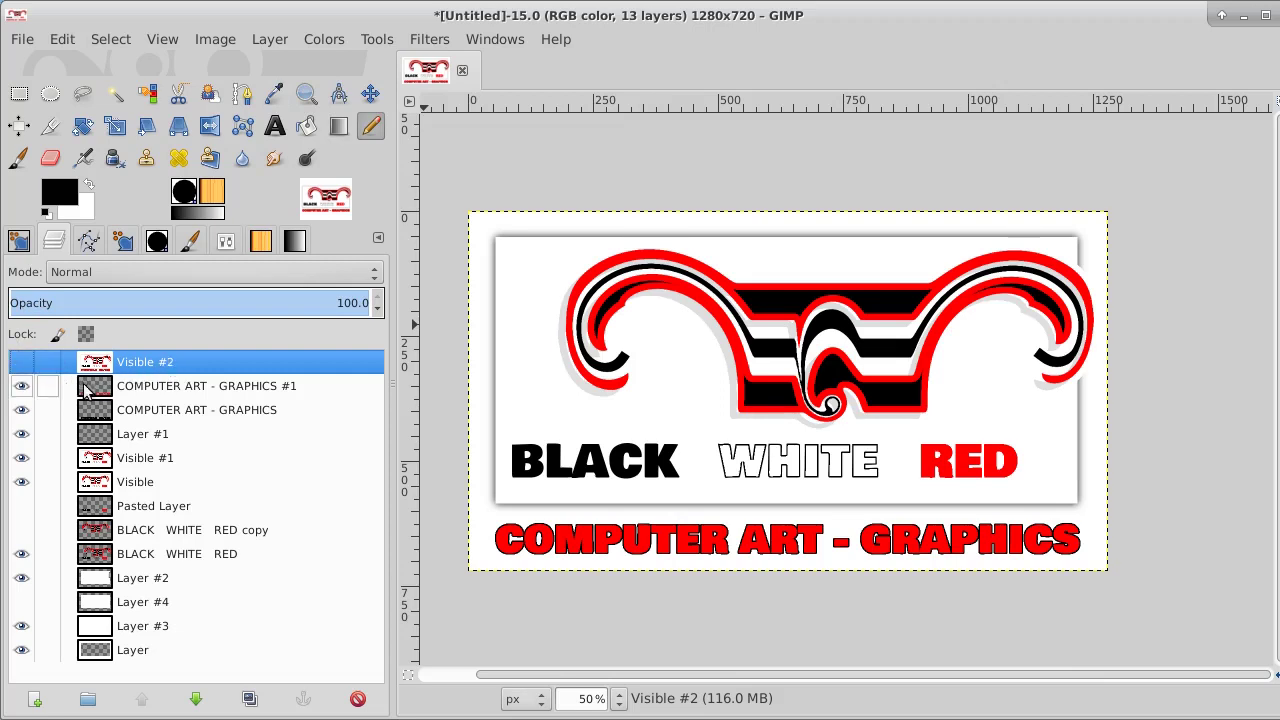
click(21, 386)
click(21, 412)
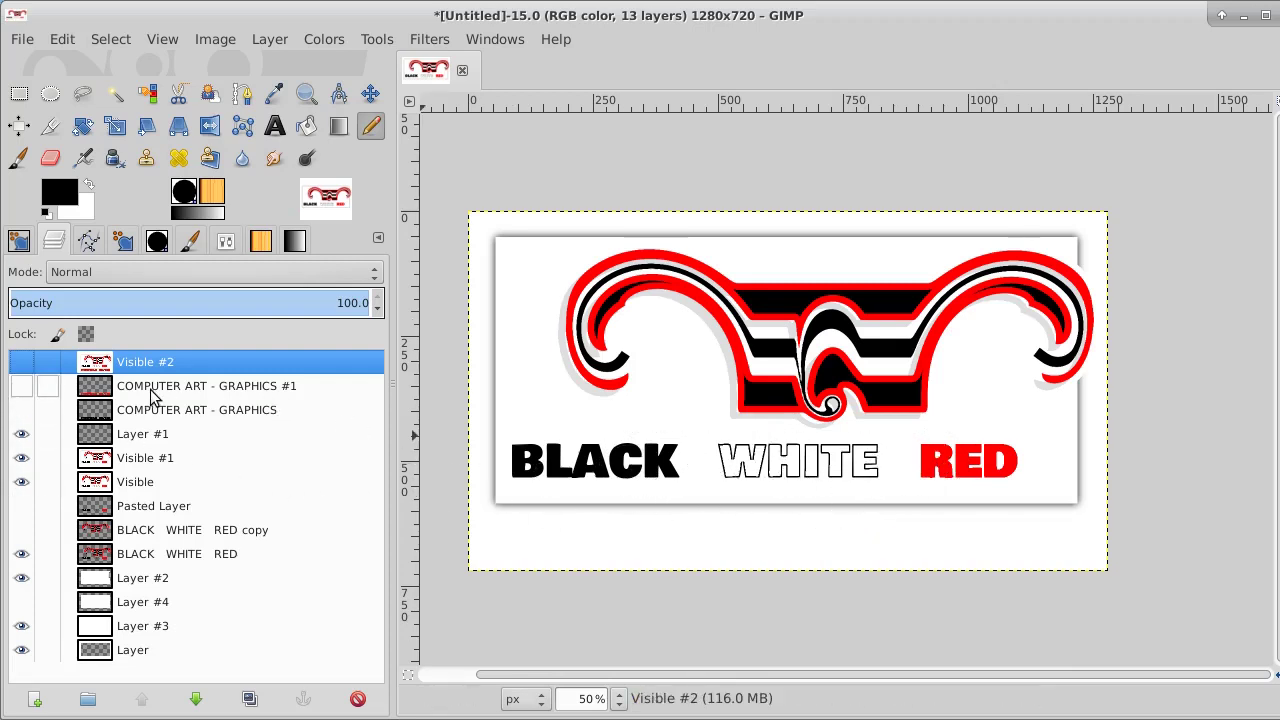
Step: Add a black text line reading "GIMP IMAGE EFFECT WARP" in the white strip below the shadowed panel
click(274, 126)
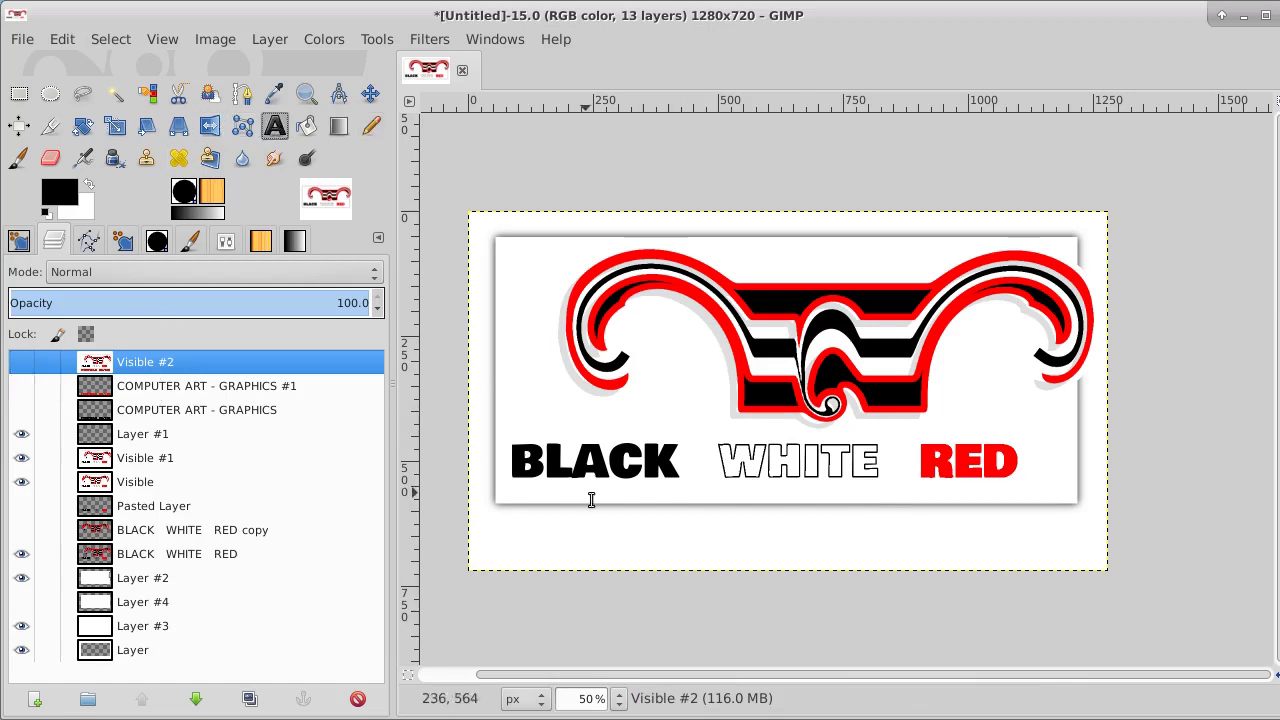
click(530, 537)
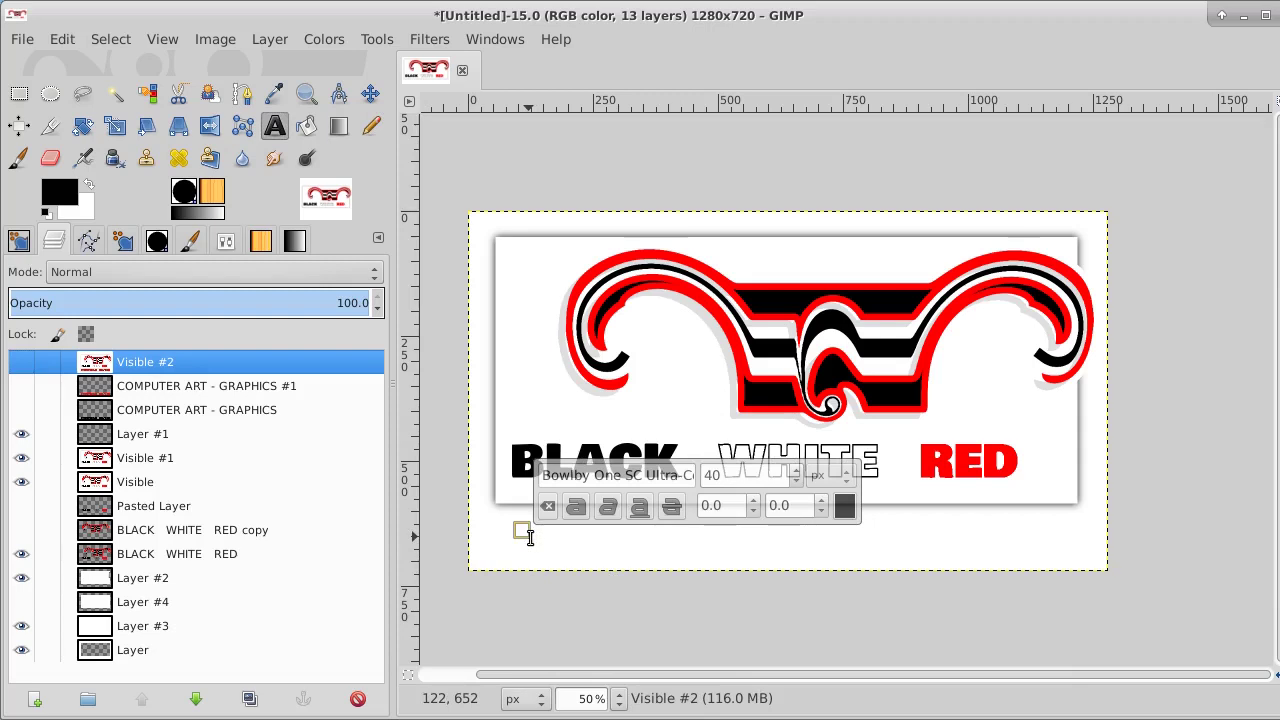
text(G)
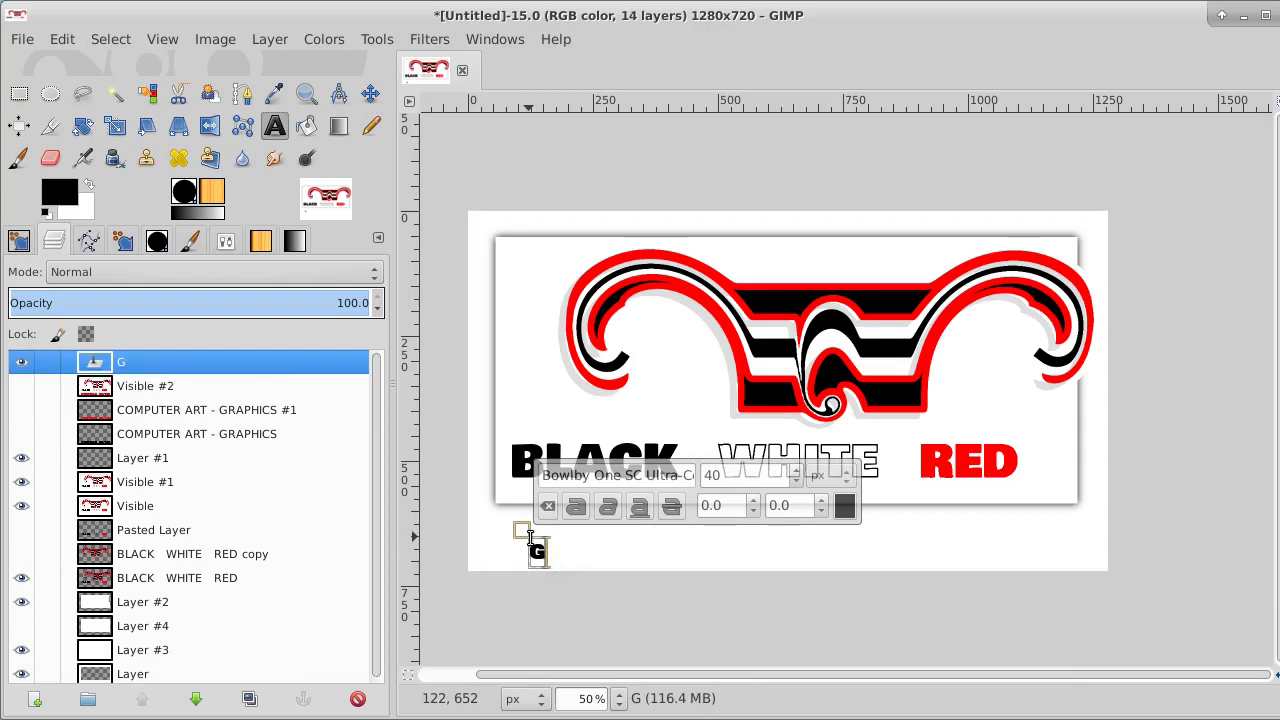
text(IMP)
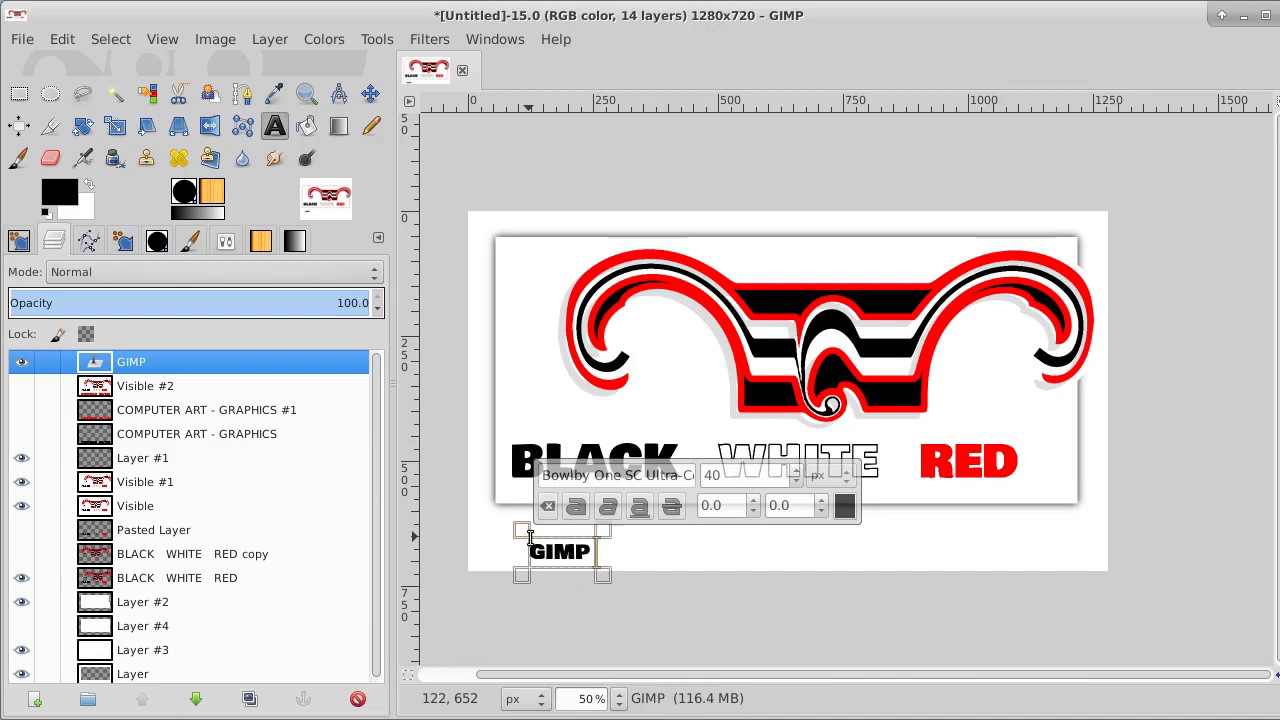
text( IMAGE)
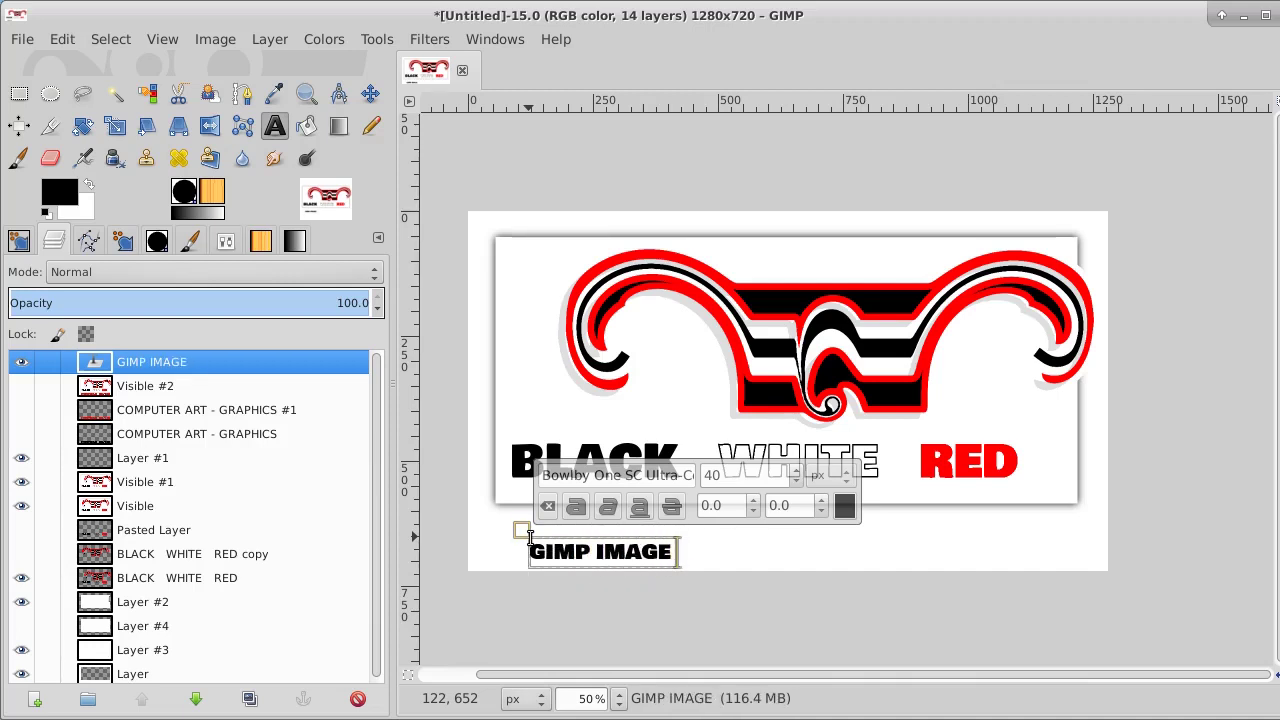
text( EFFECTS)
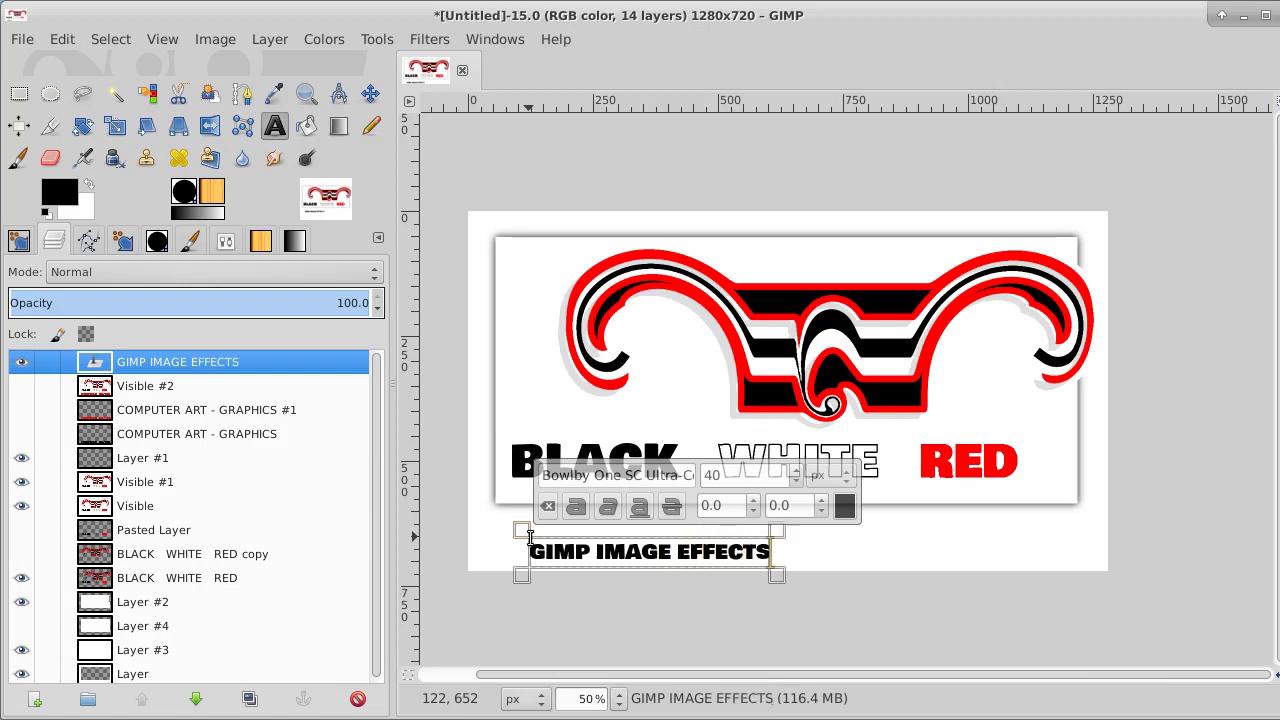
key(BackSpace)
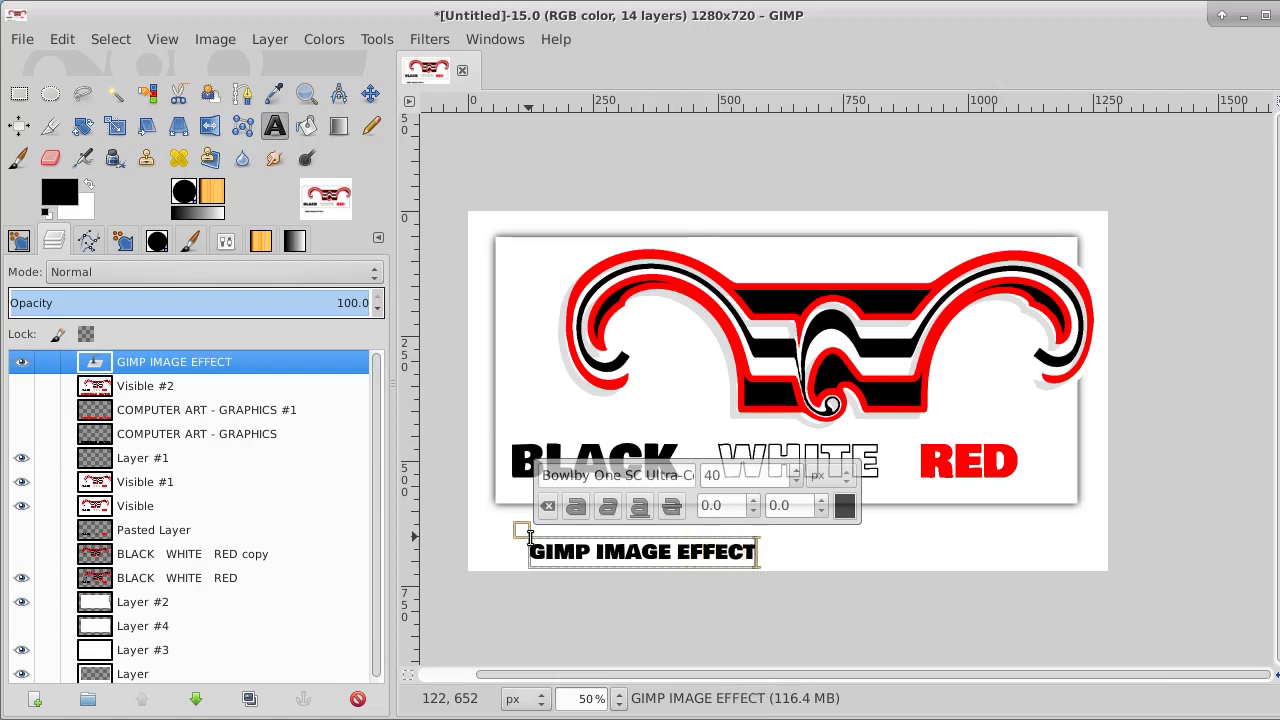
text(WA)
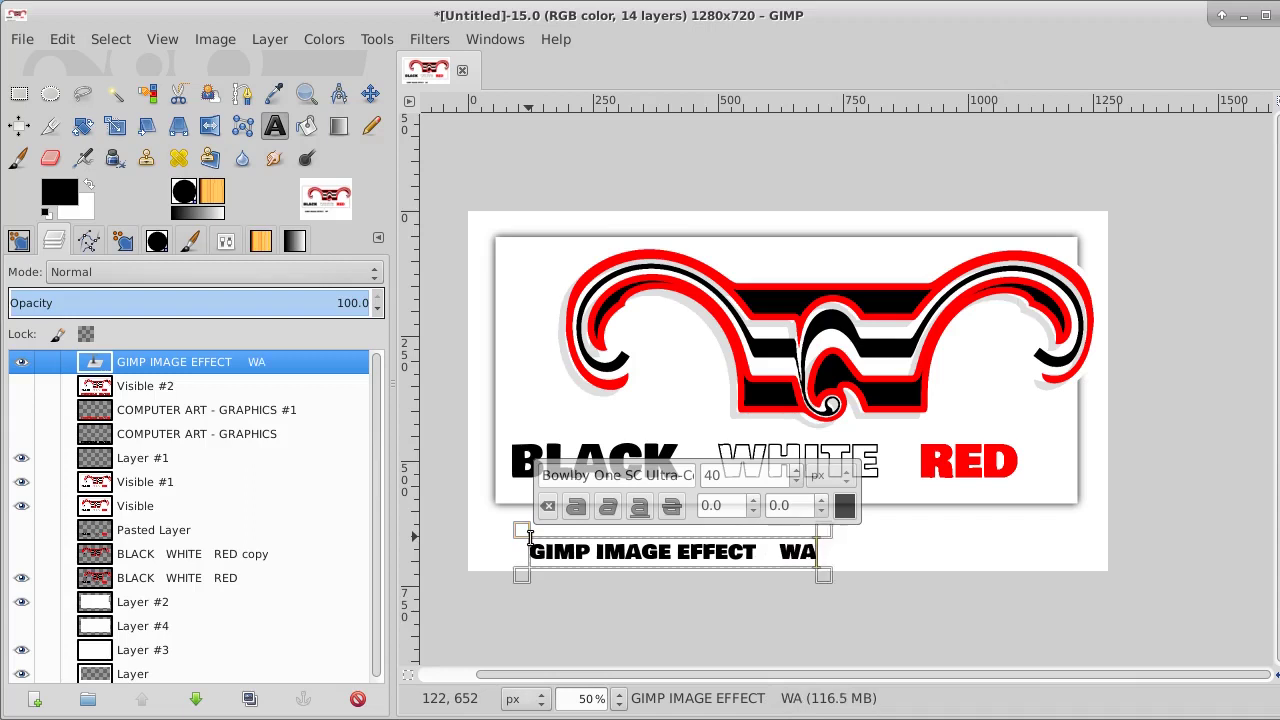
text(RP)
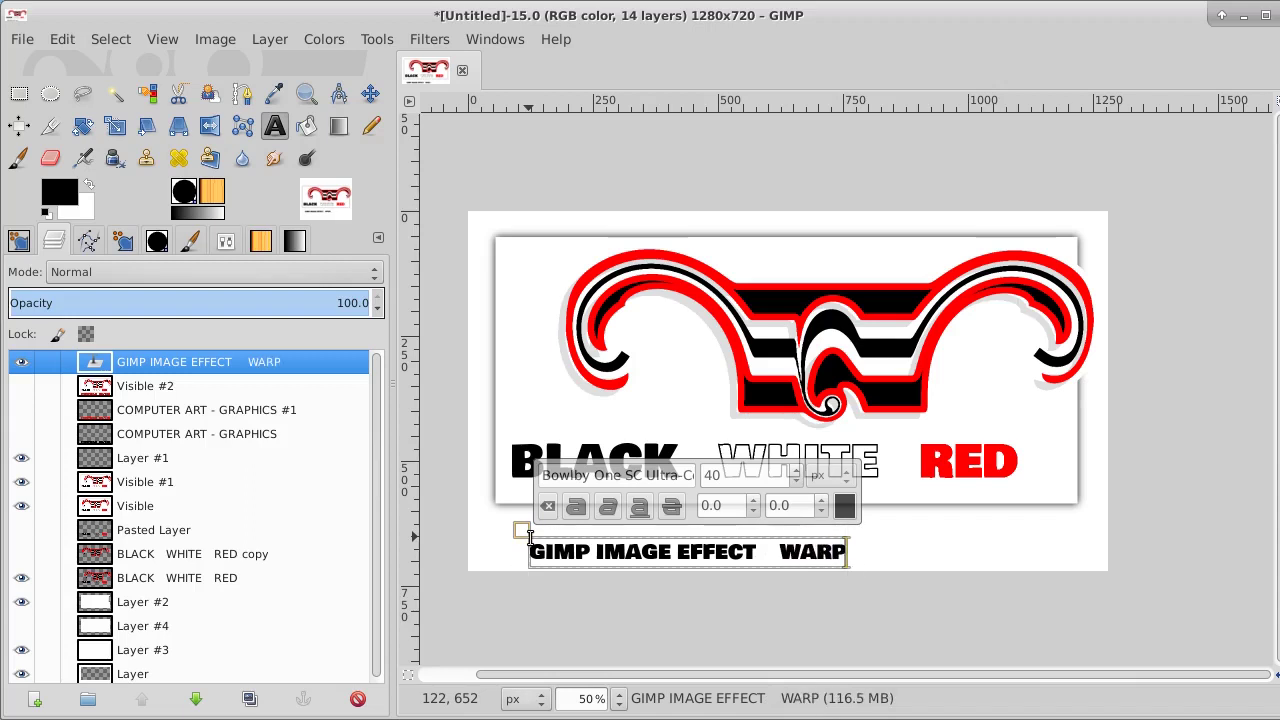
Step: Select the whole GIMP IMAGE EFFECT WARP text and raise its size to 74 px
click(648, 556)
key(ctrl+a)
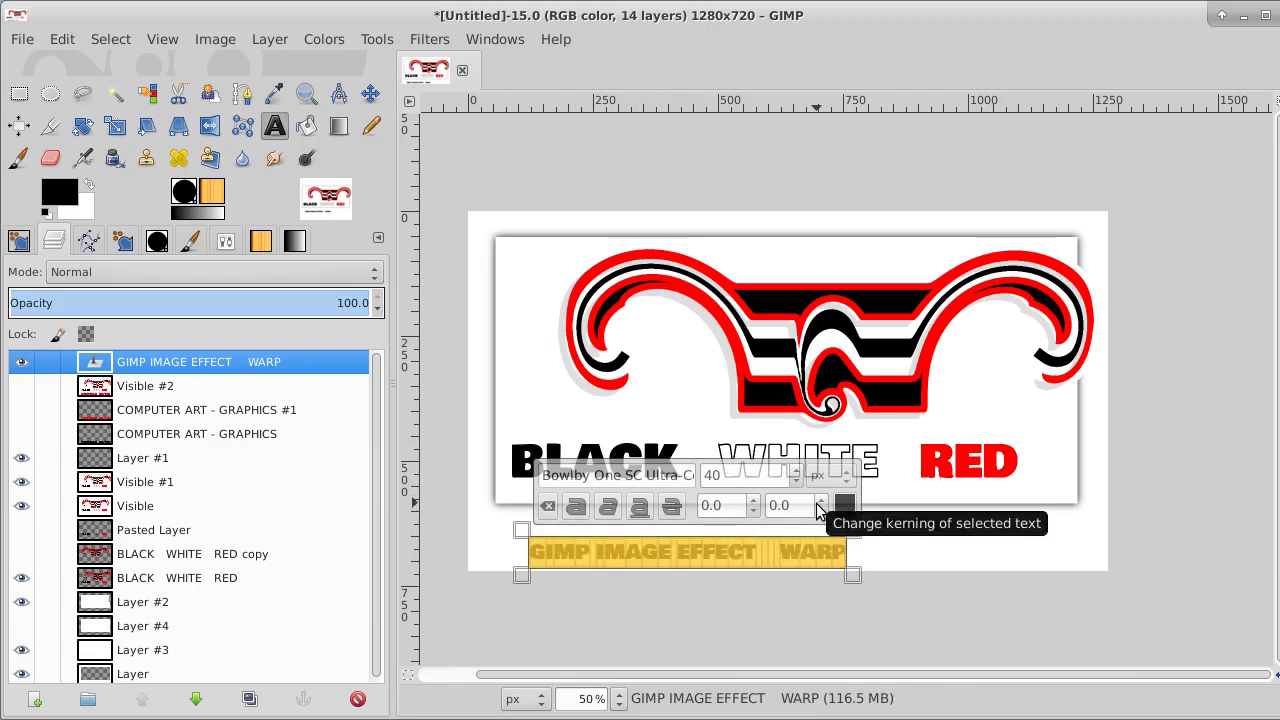
click(795, 471)
click(795, 471)
click(795, 471)
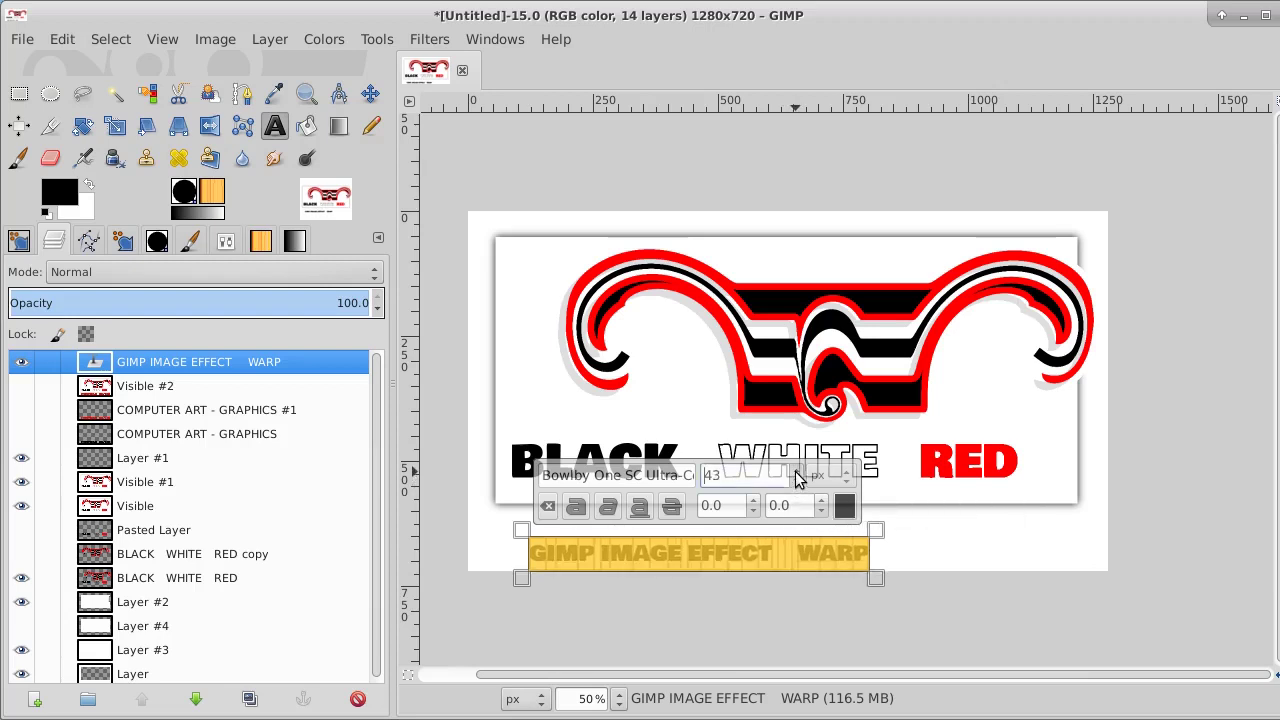
click(795, 471)
click(795, 471)
click(795, 471)
click(795, 471)
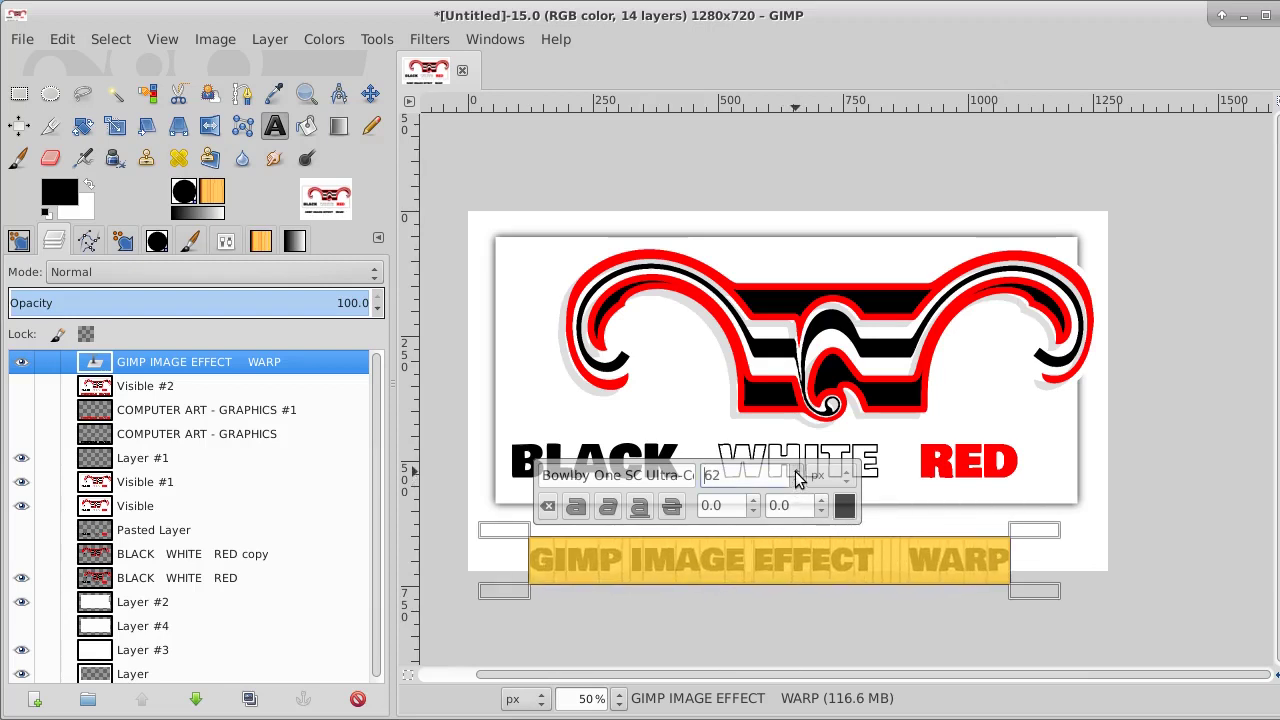
click(795, 471)
click(795, 471)
click(795, 471)
click(795, 471)
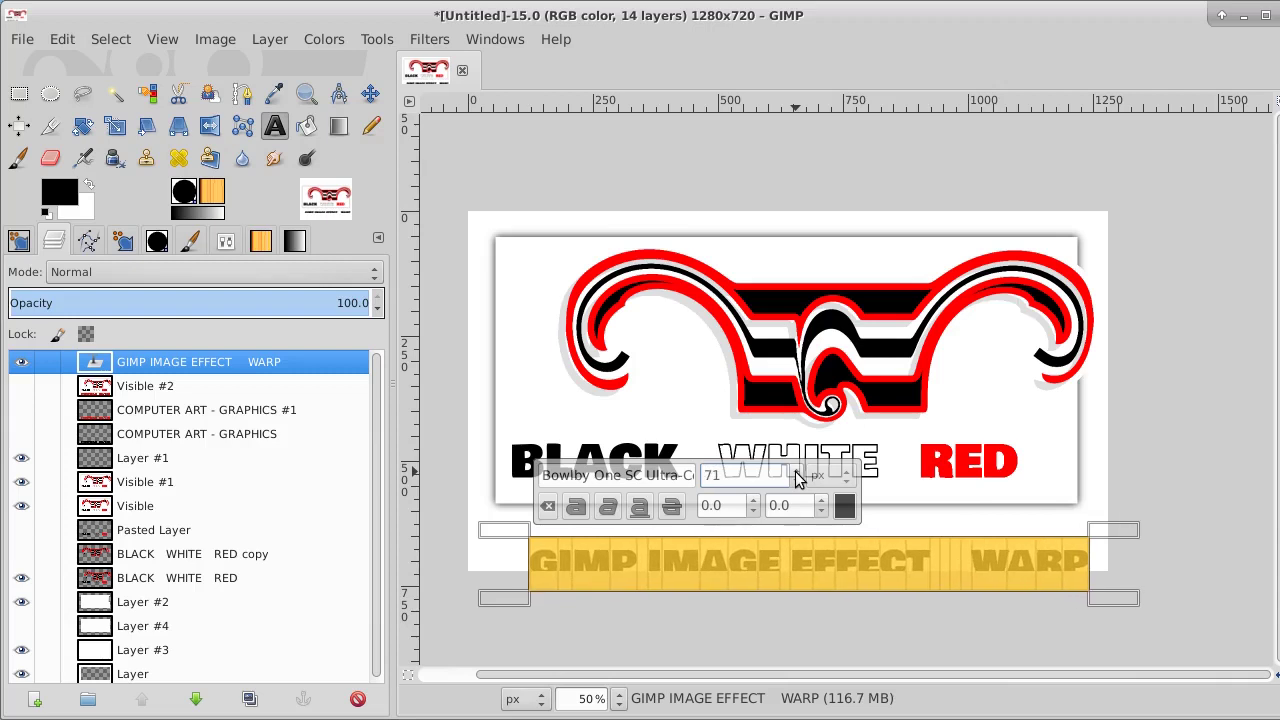
click(795, 471)
click(795, 471)
click(795, 471)
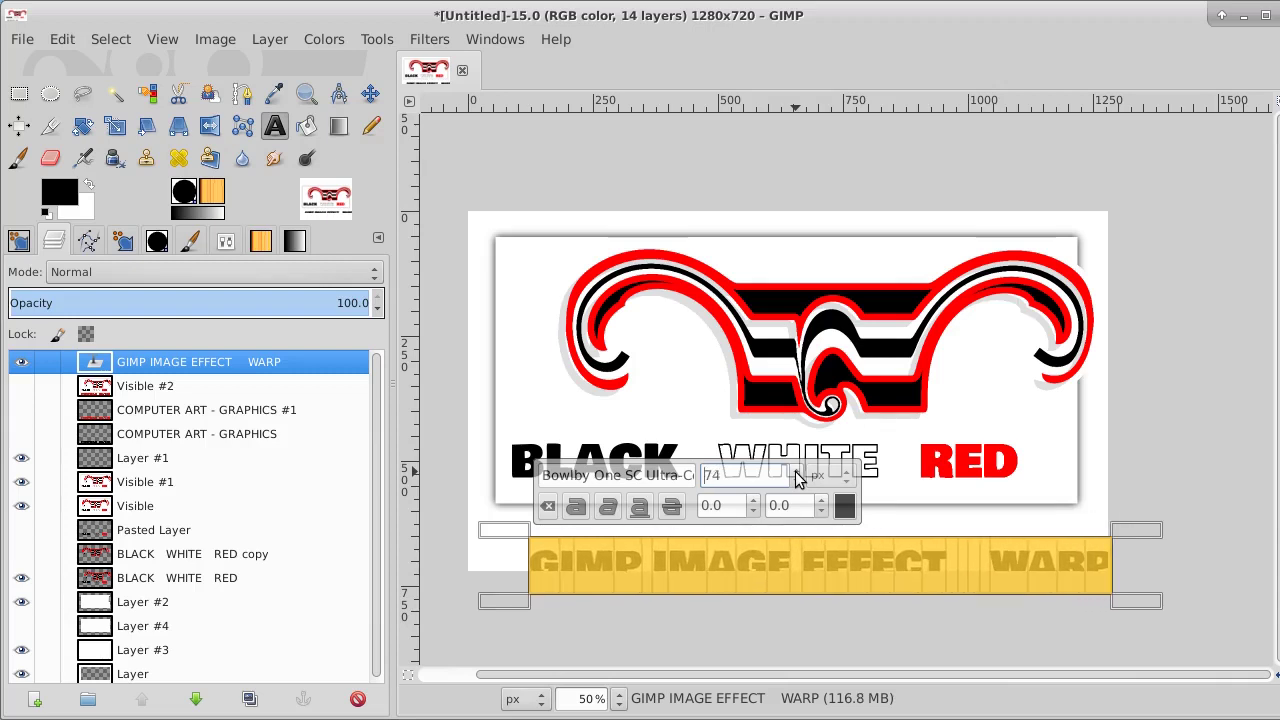
Step: Move the new text directly below the panel, aligned with its side edges, and expand its layer to the image size
click(370, 95)
drag(860, 583, 826, 554)
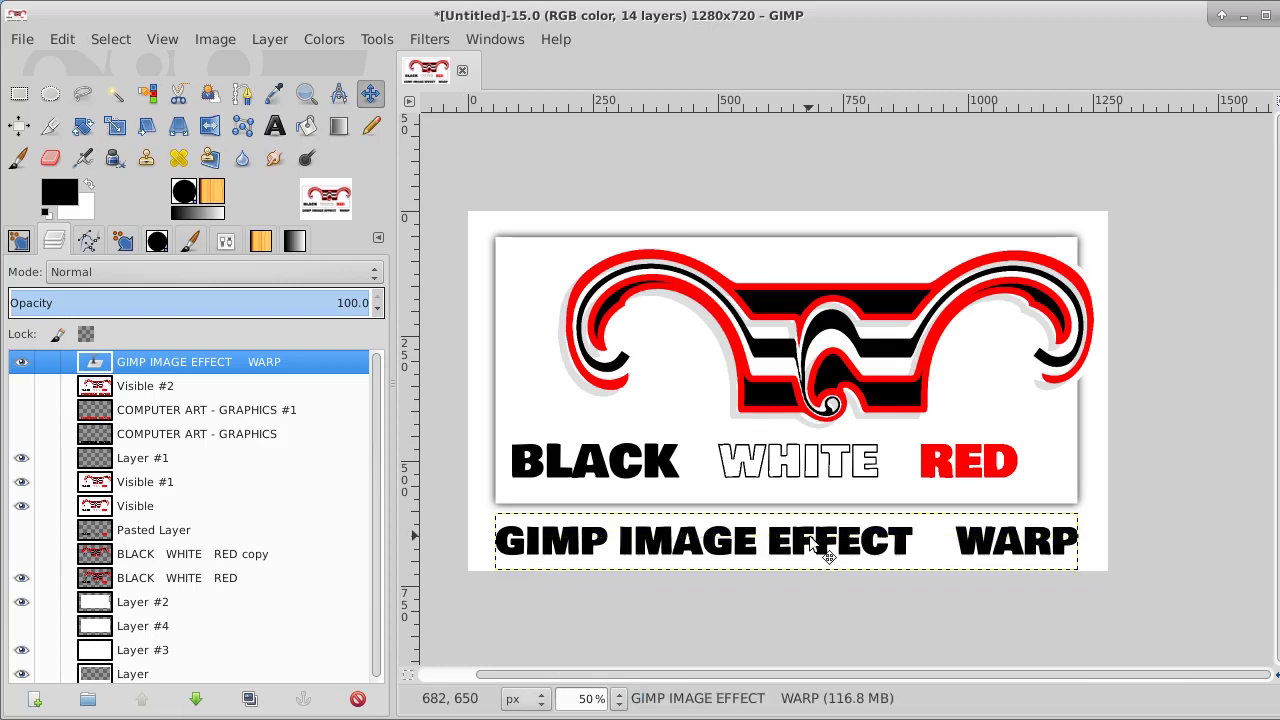
right_click(192, 362)
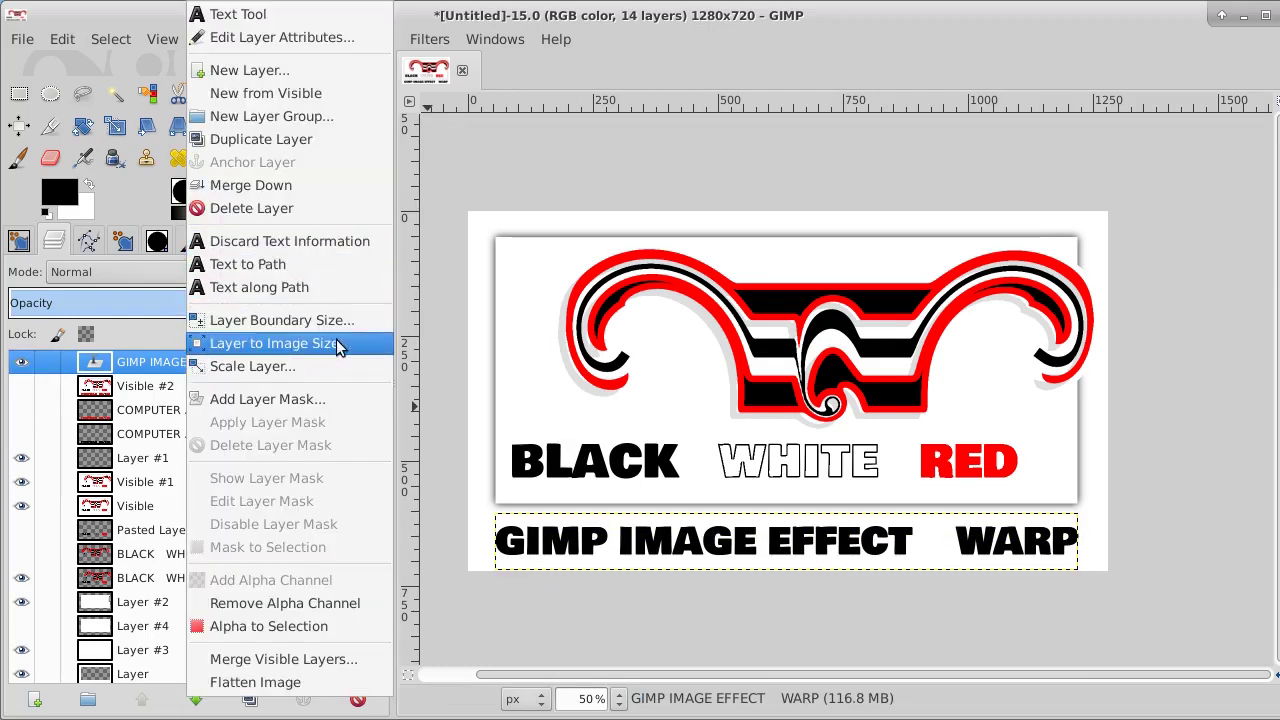
click(339, 343)
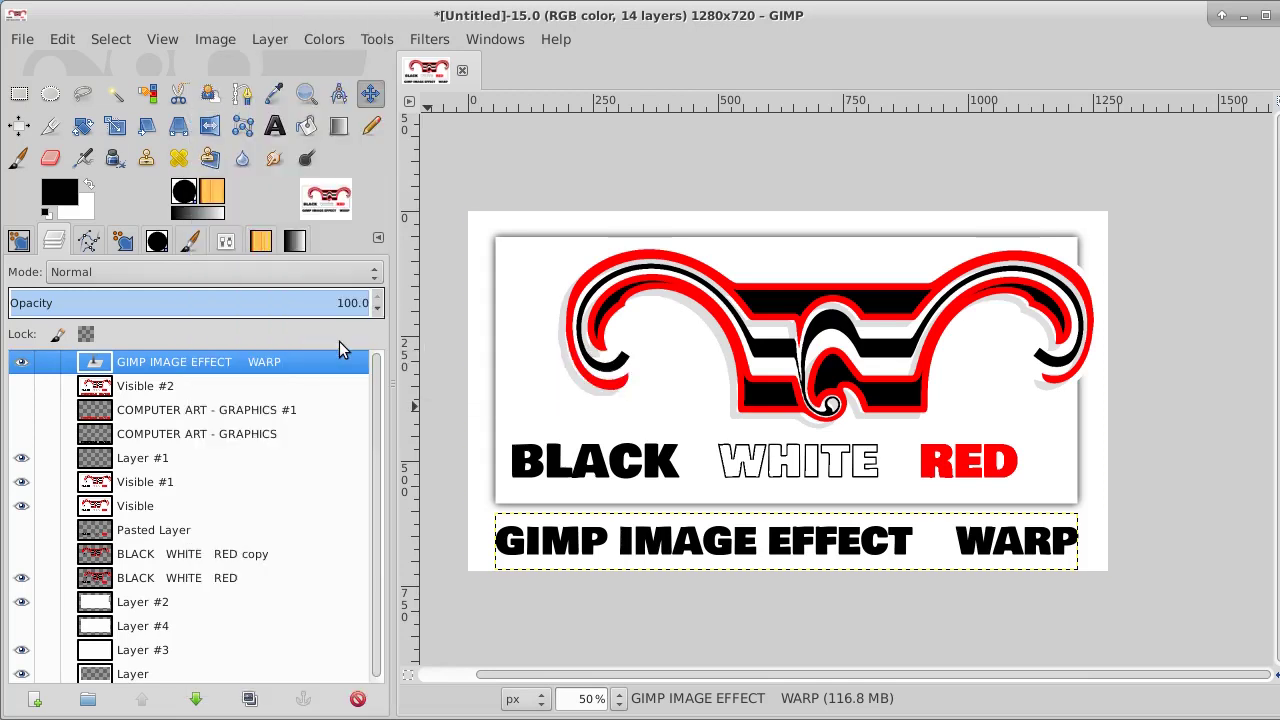
Step: Select the black letters of GIMP IMAGE EFFECT WARP by colour and shrink the selection by 3 px
click(146, 95)
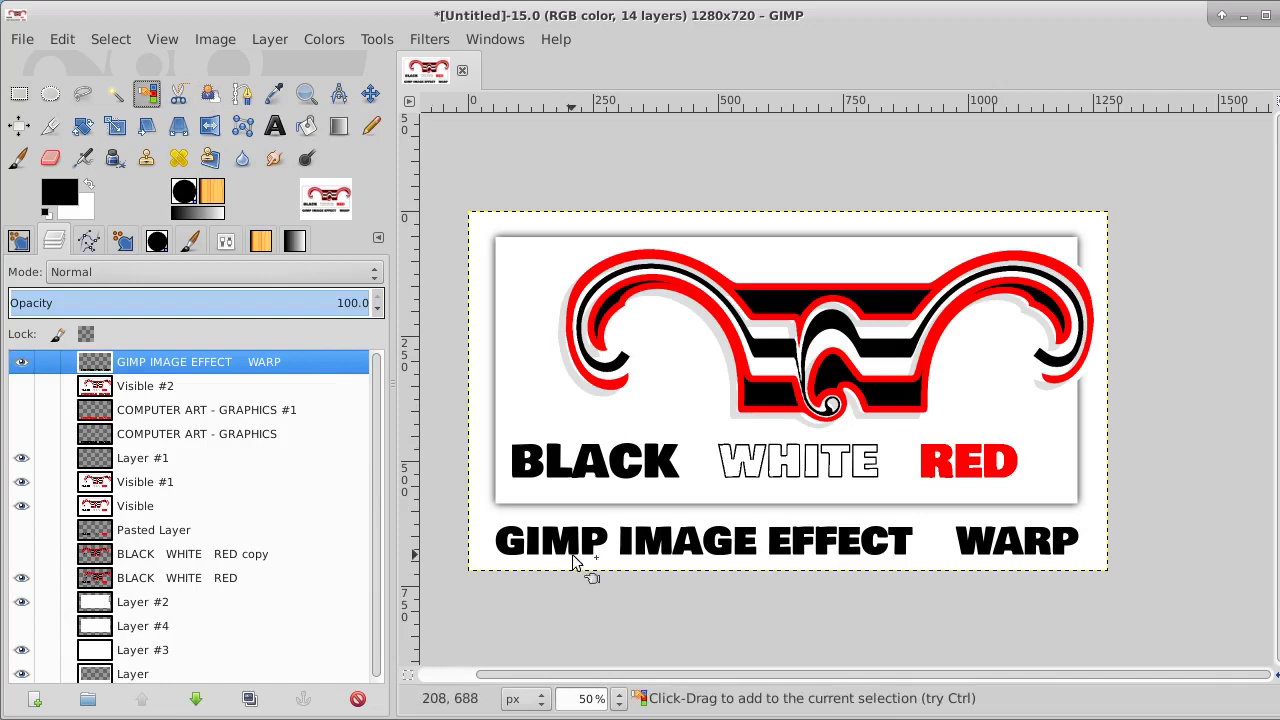
click(514, 533)
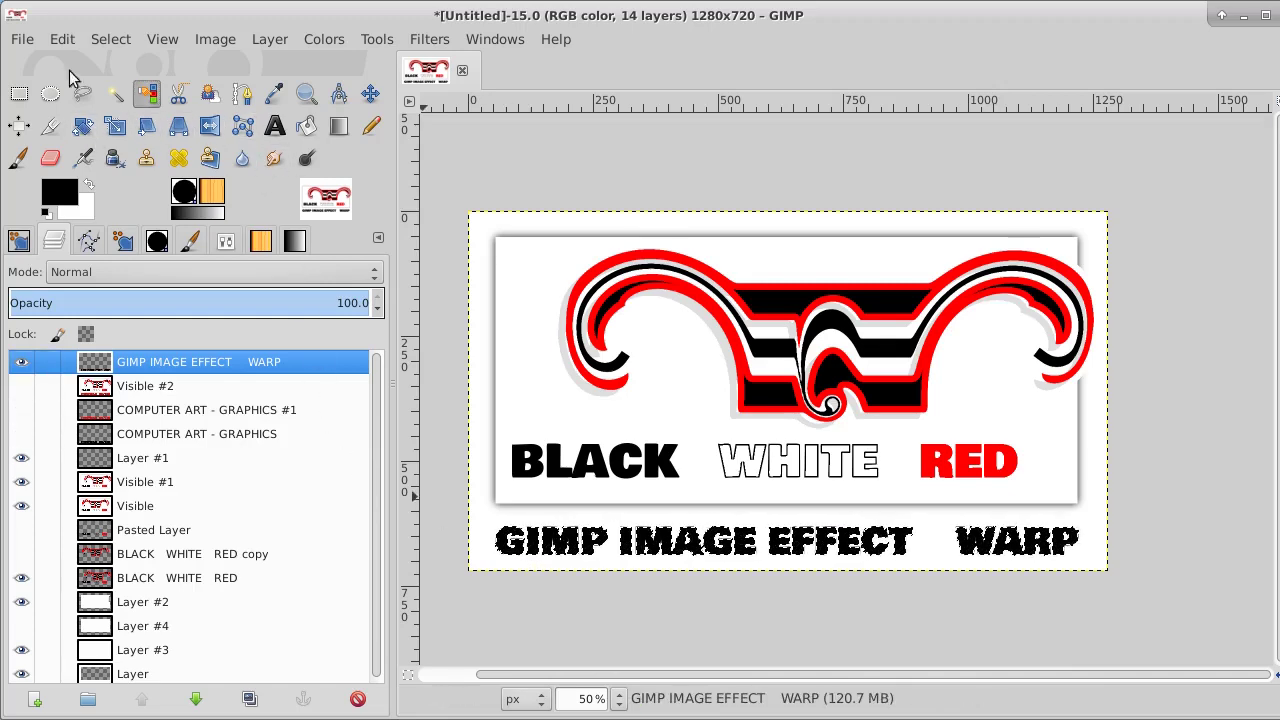
click(62, 39)
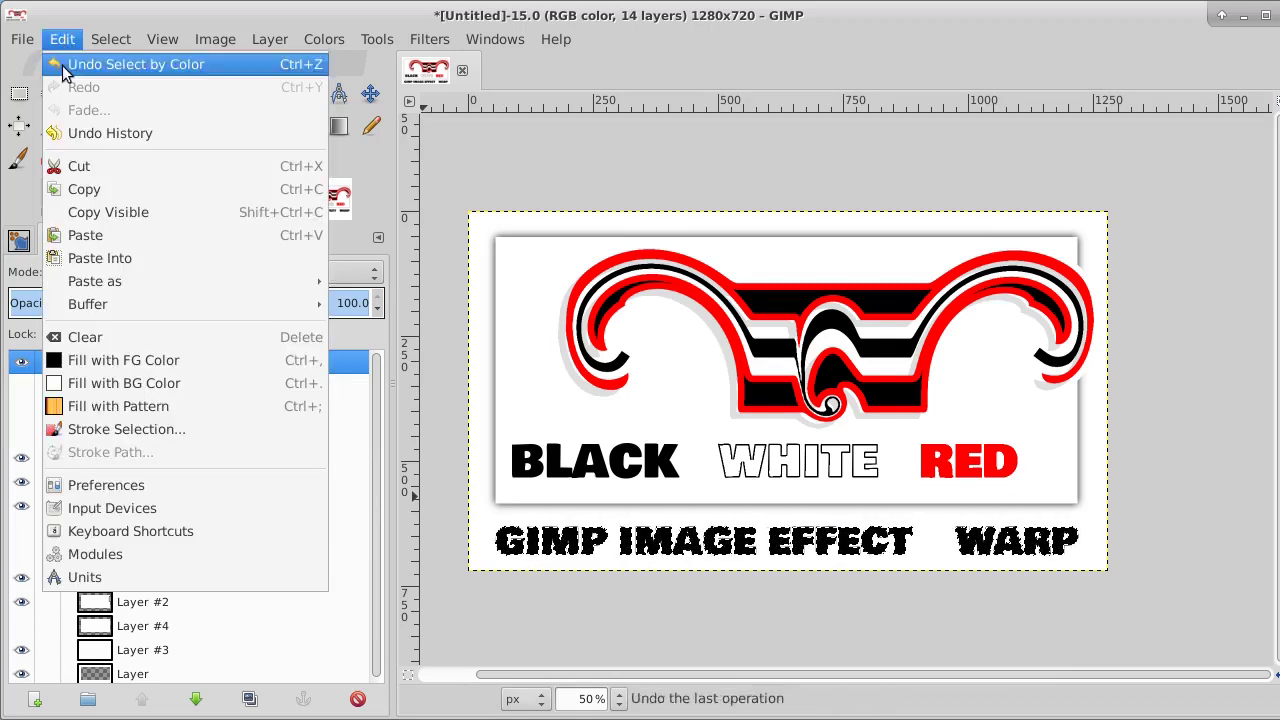
mouse_move(110, 39)
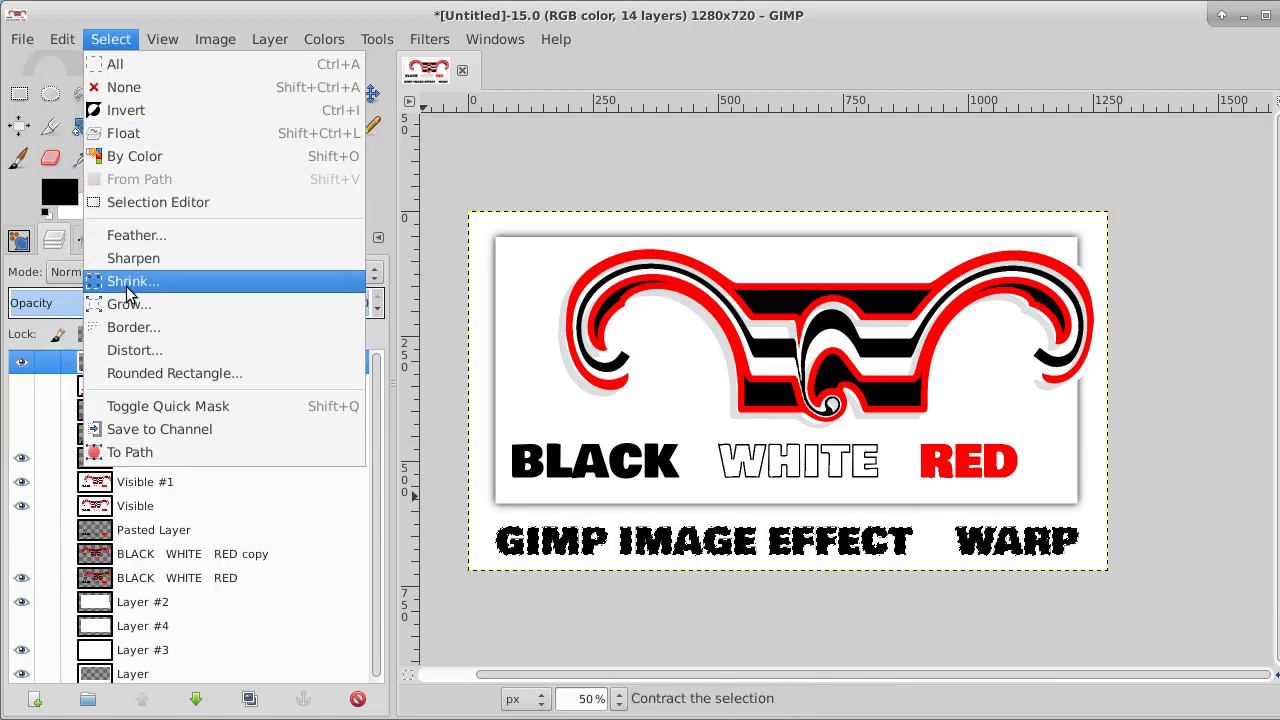
click(209, 280)
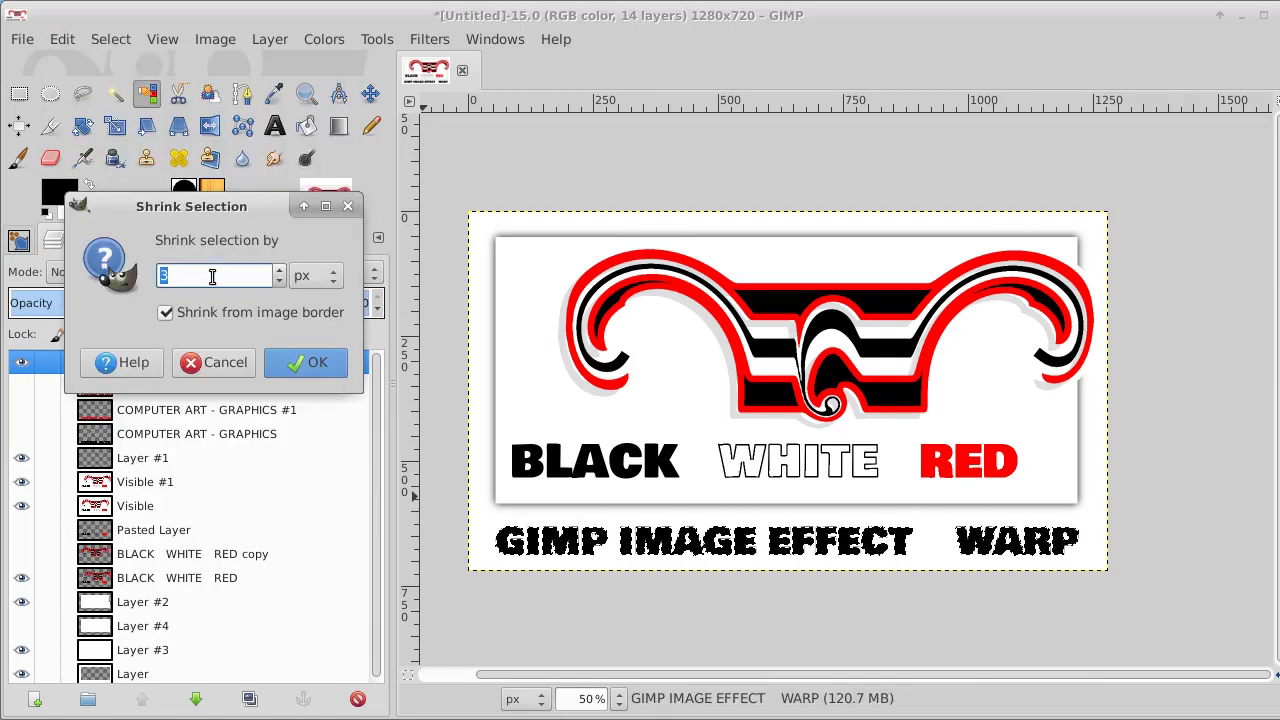
click(312, 363)
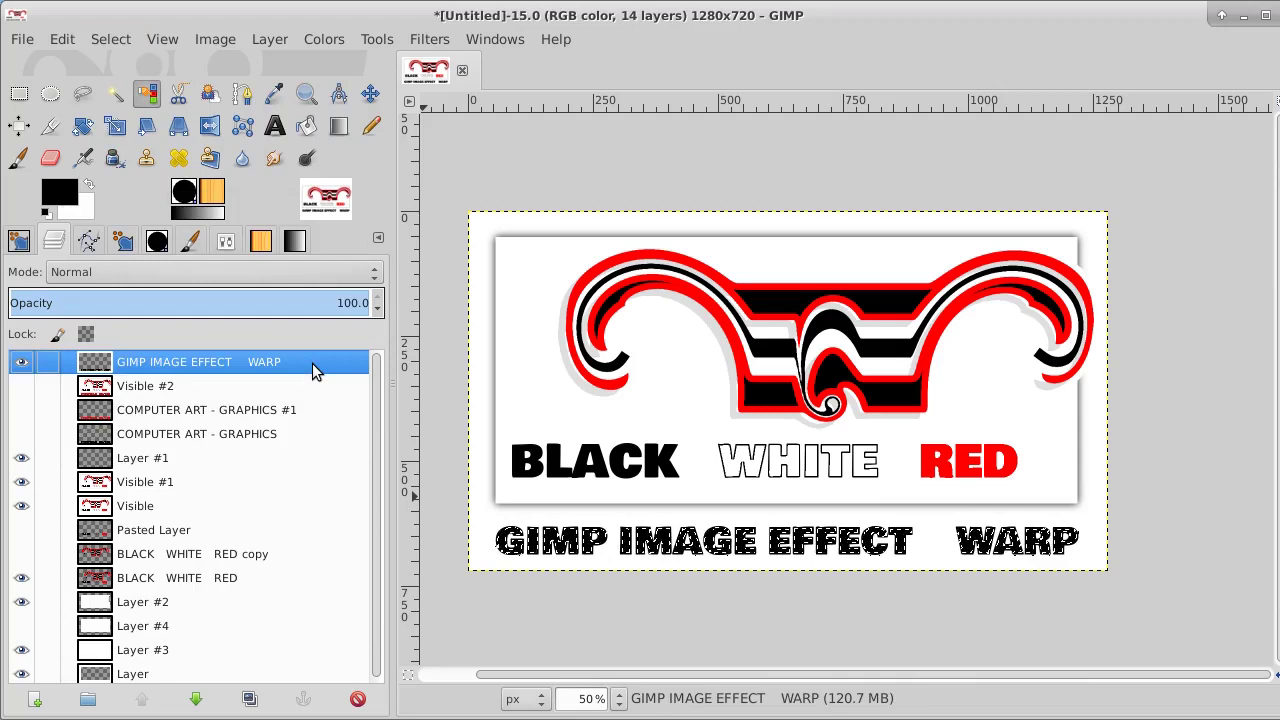
Step: Set the foreground colour to red, paint the inside of the selected letters with the Pencil, and clear the selection
click(68, 190)
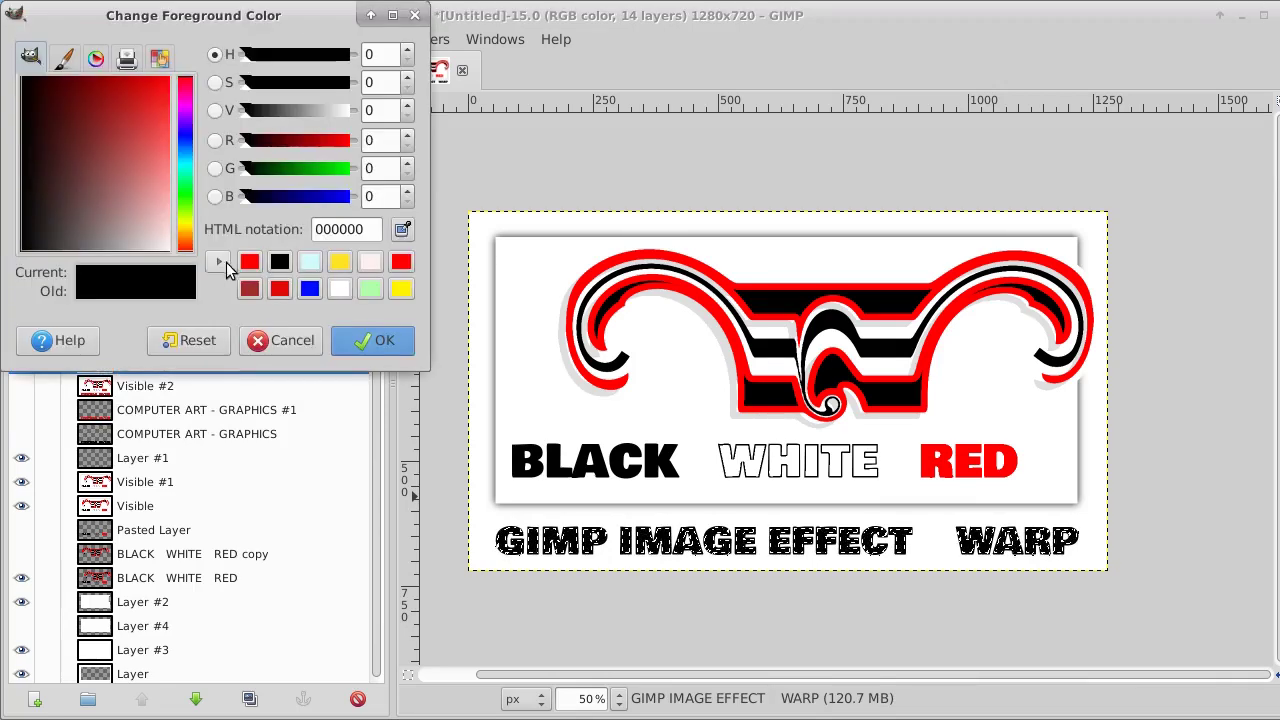
click(249, 261)
click(370, 341)
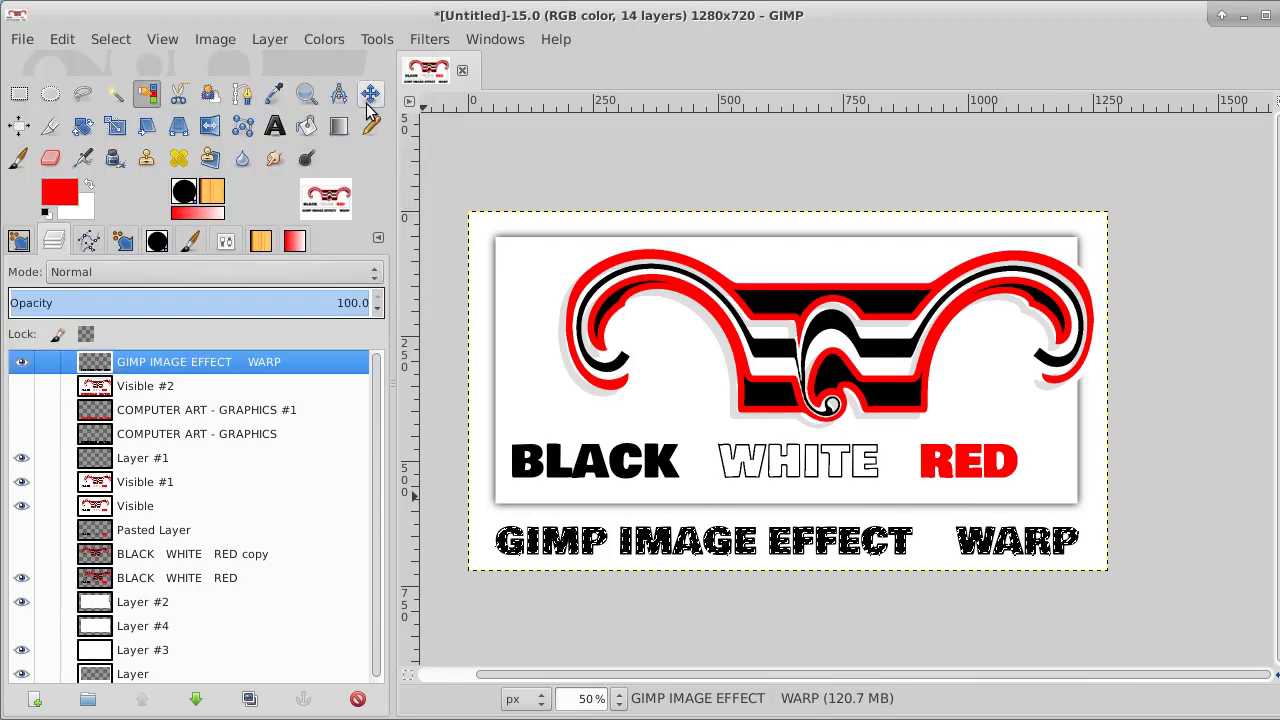
drag(480, 546, 861, 540)
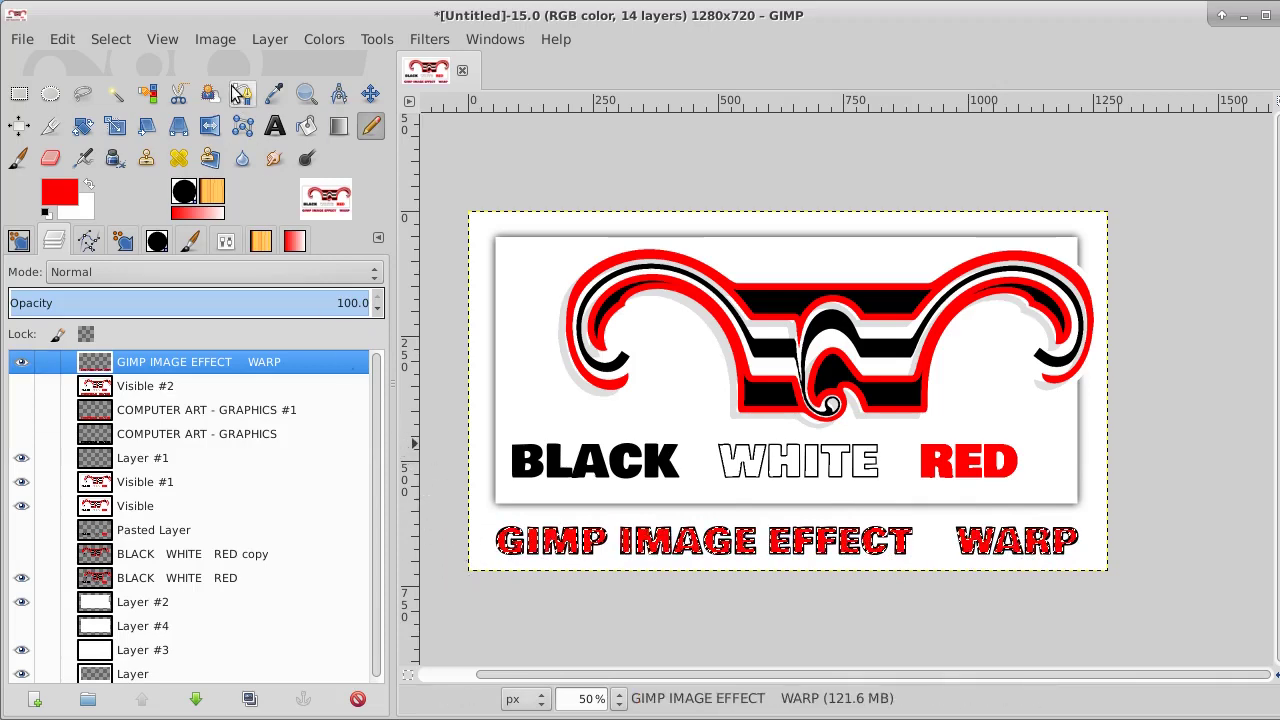
click(125, 38)
click(126, 86)
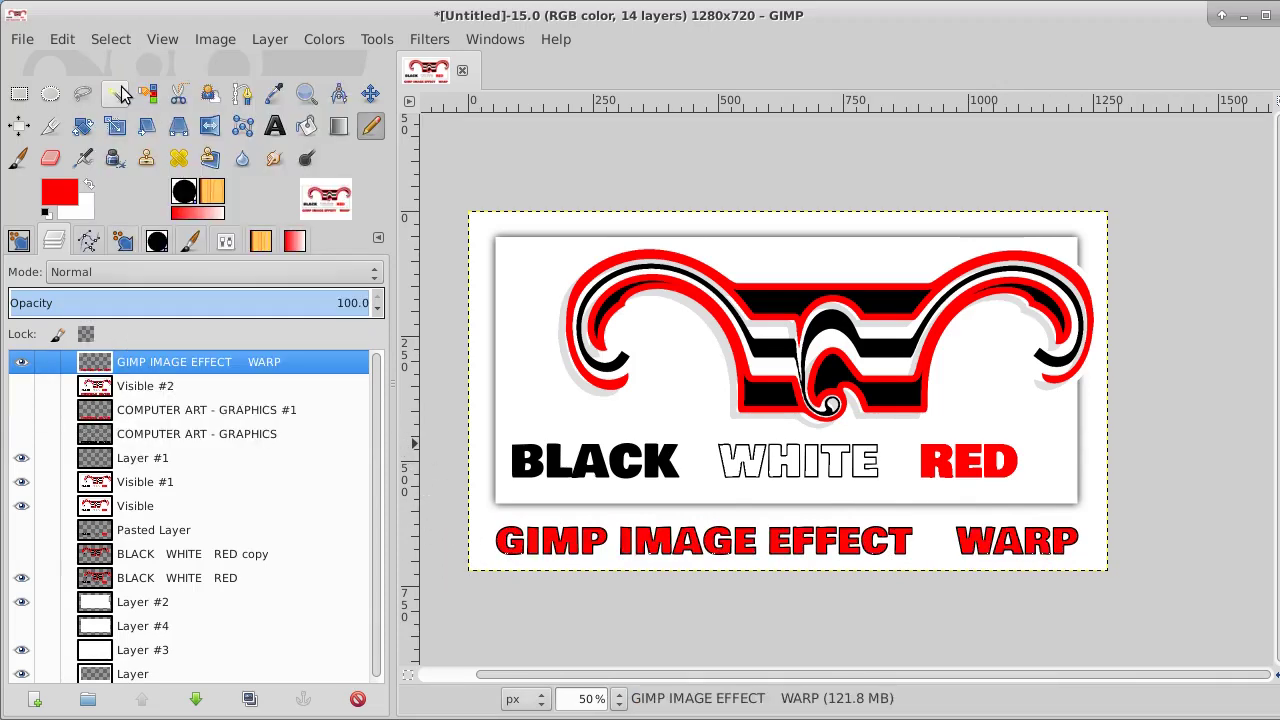